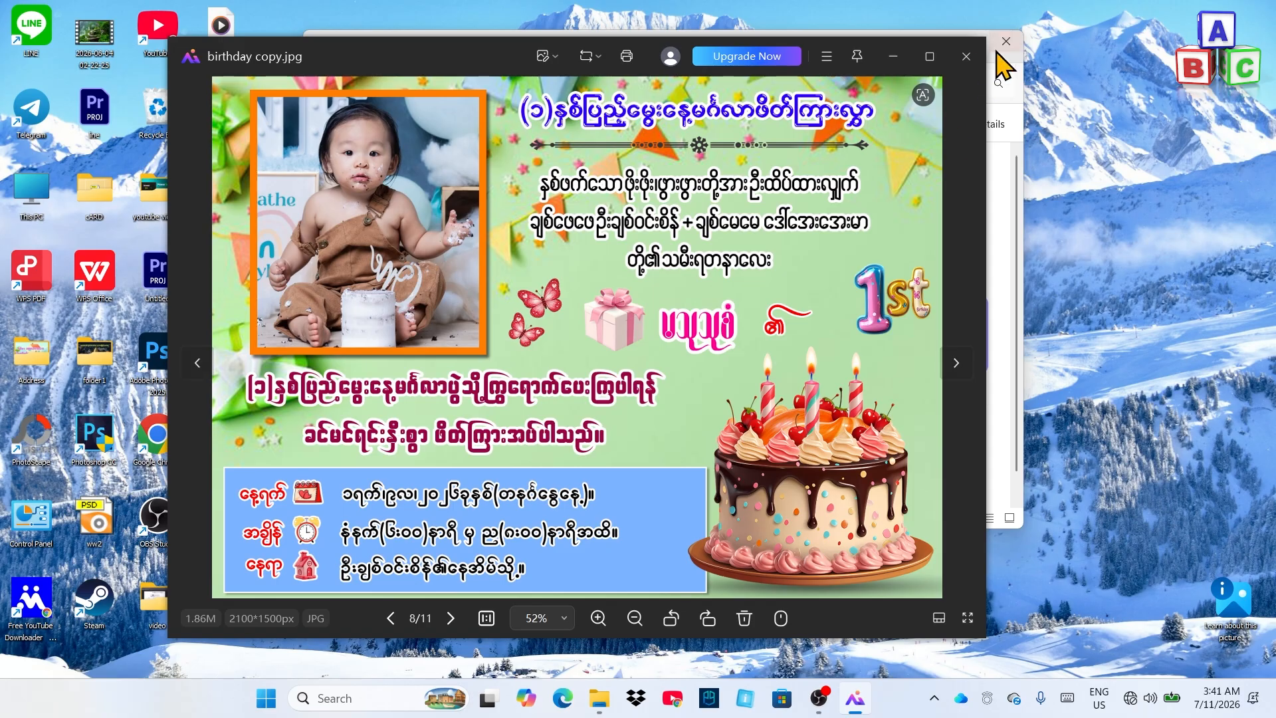
# Browse the cake and other Birthday folder images, then close the viewer and minimise File Explorer
pyautogui.click(892, 56)
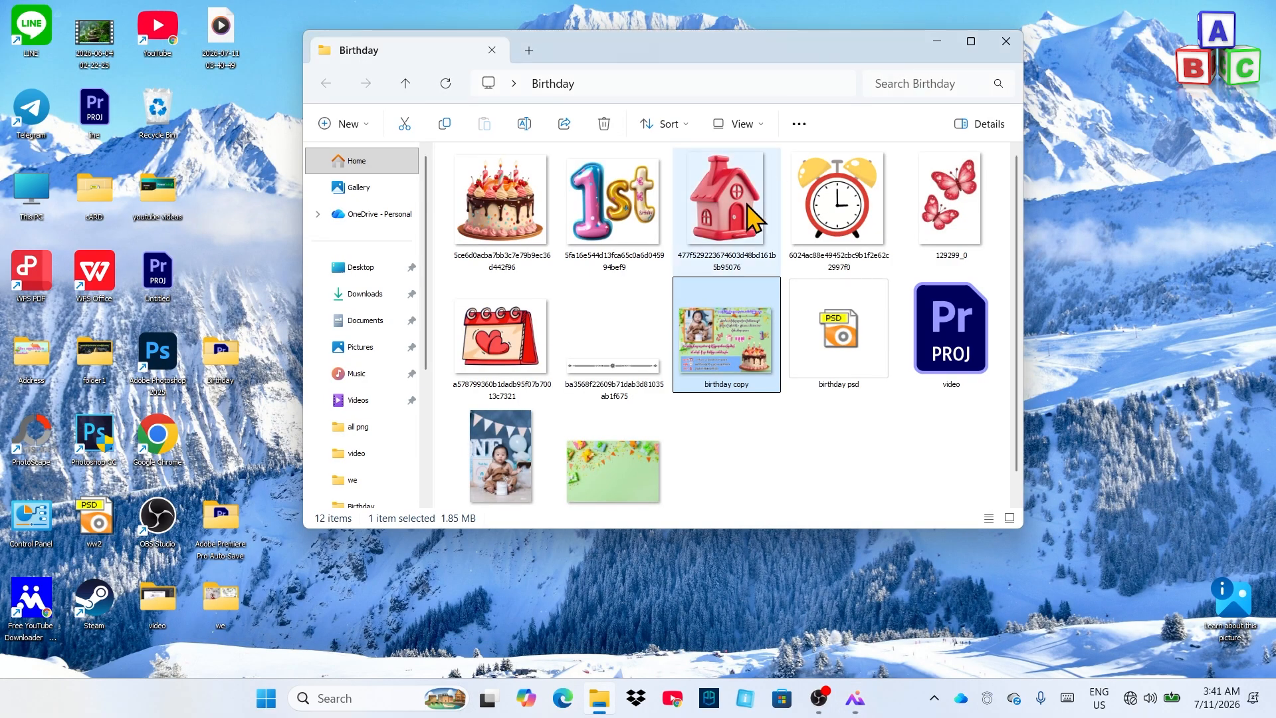
pyautogui.doubleClick(527, 211)
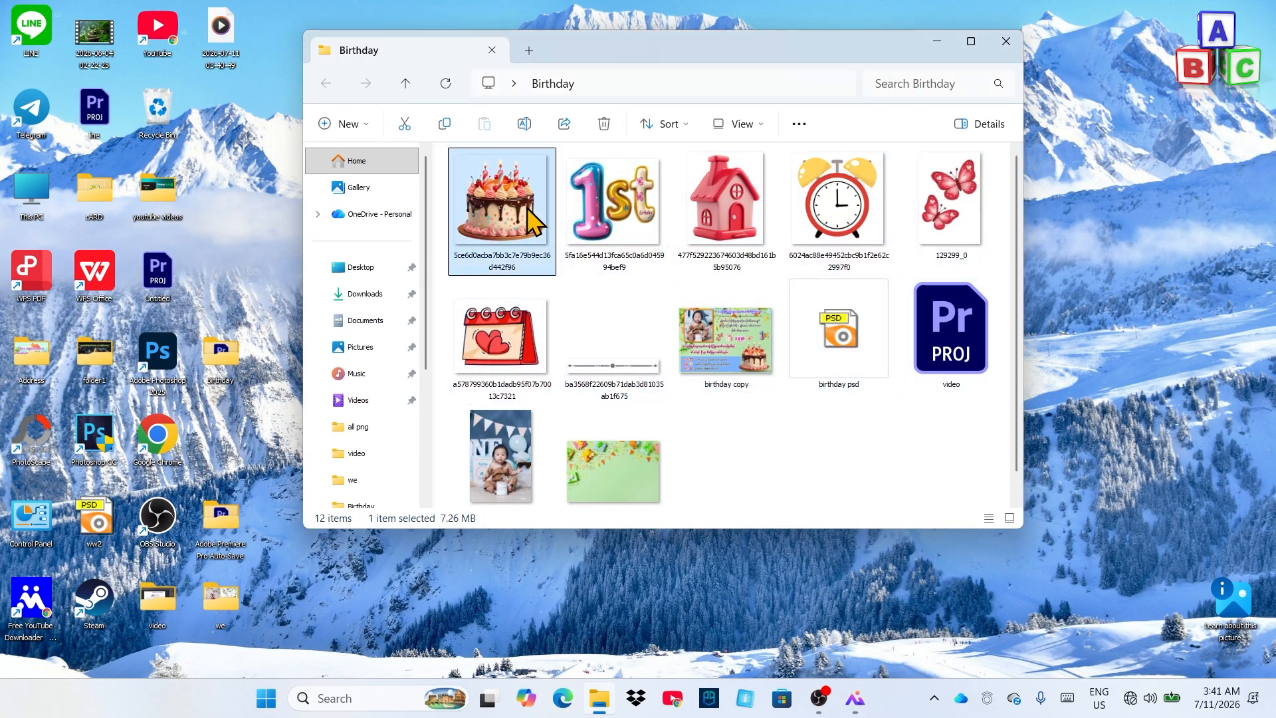
pyautogui.moveTo(485, 58); pyautogui.dragTo(297, 60)
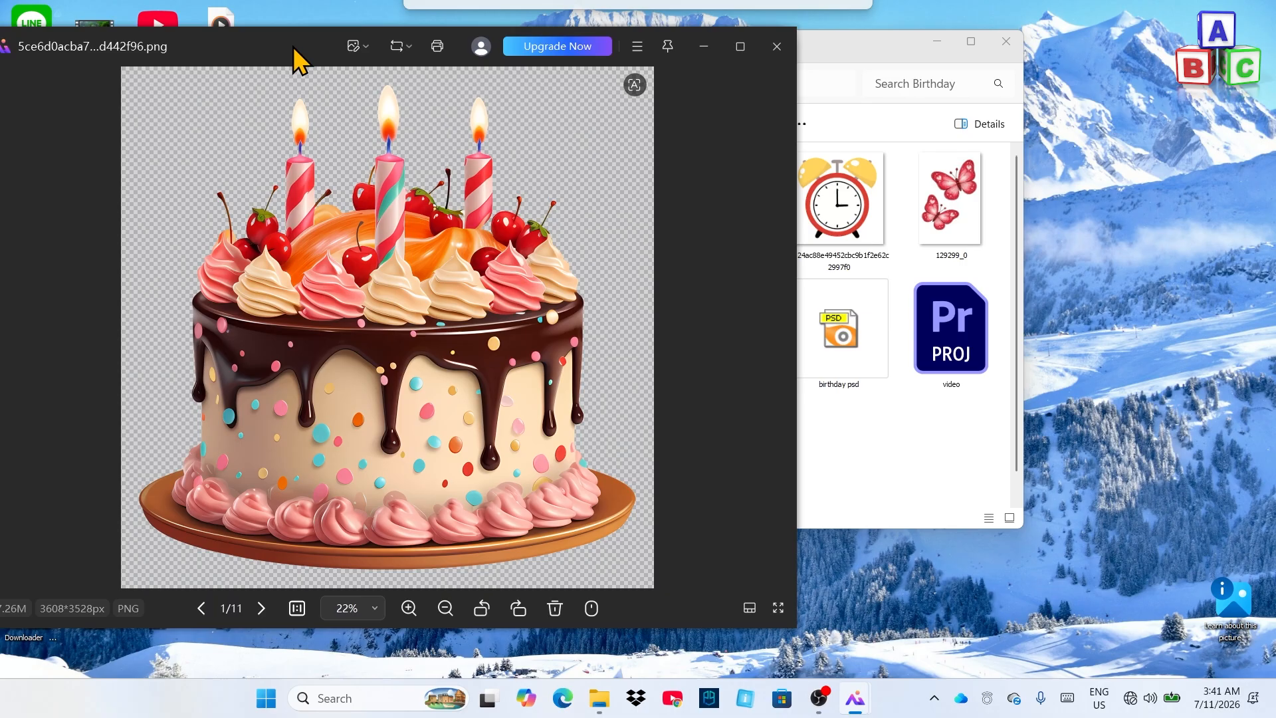
pyautogui.click(764, 350)
pyautogui.click(764, 349)
pyautogui.click(764, 349)
pyautogui.click(764, 349)
pyautogui.click(764, 349)
pyautogui.click(773, 47)
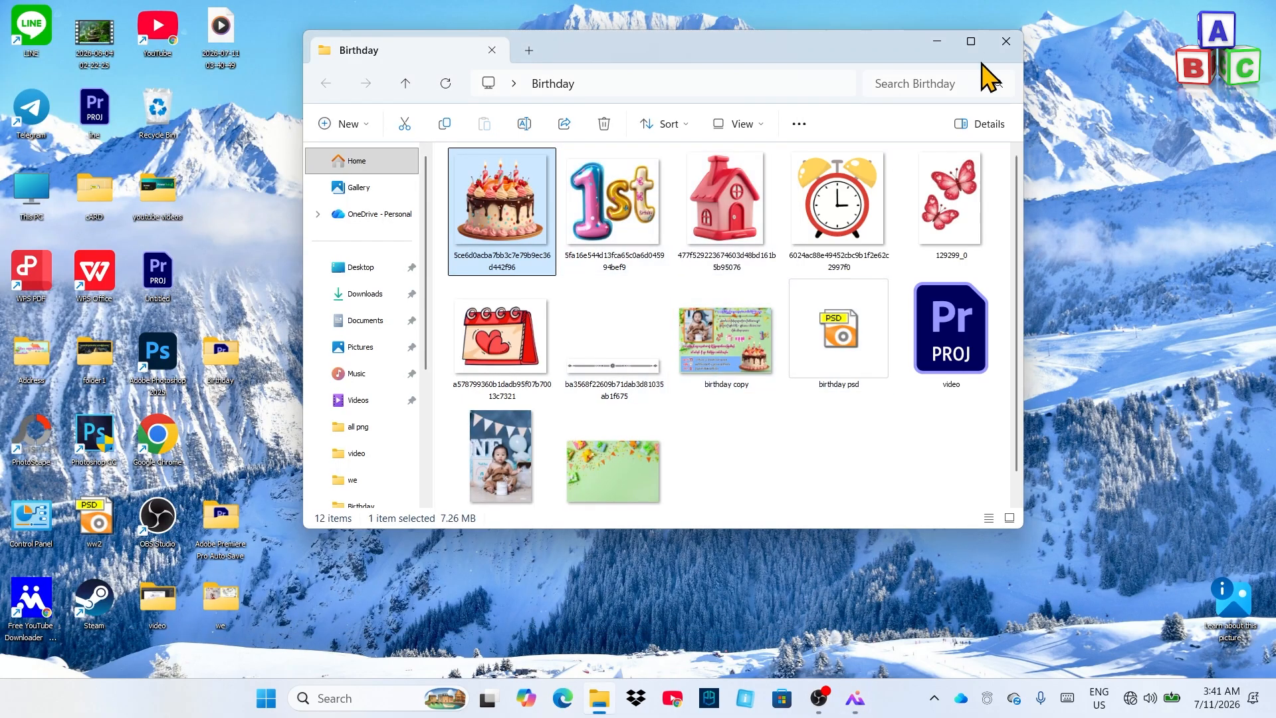
pyautogui.click(936, 42)
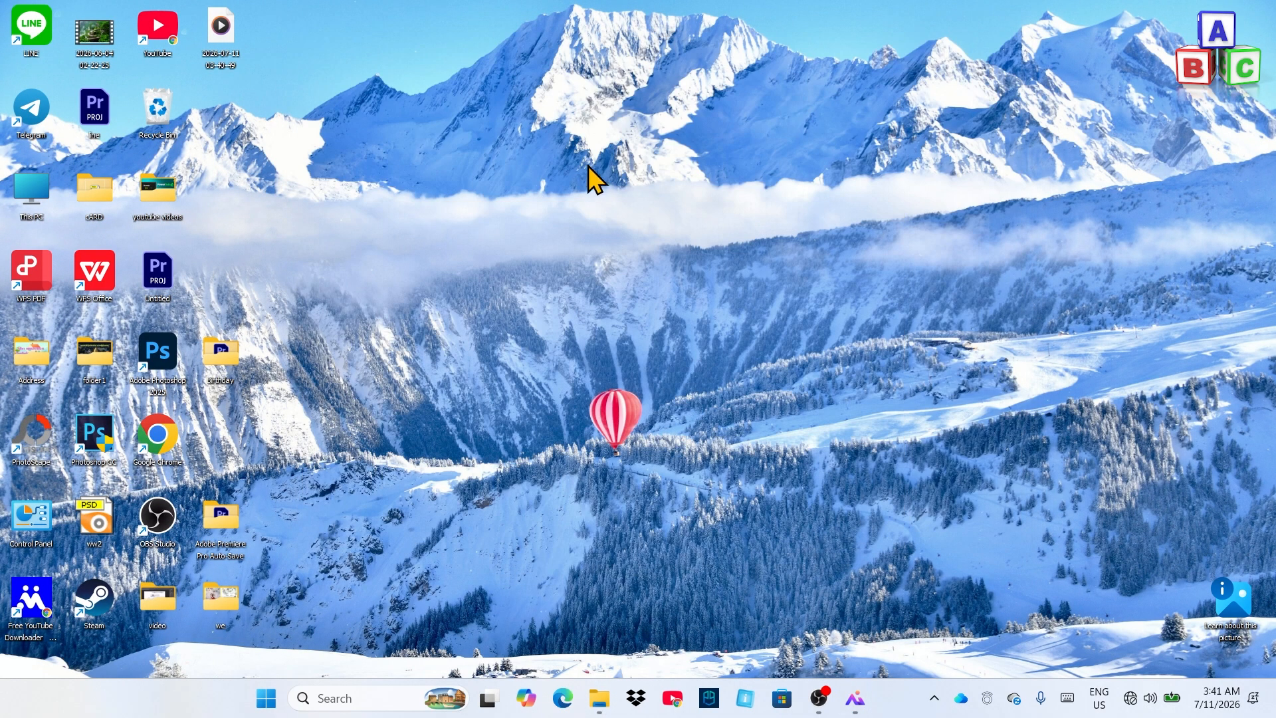
# Launch Photoshop and create a 7 x 5 inch landscape document at 300 ppi (2100 x 1500 px)
pyautogui.doubleClick(159, 362)
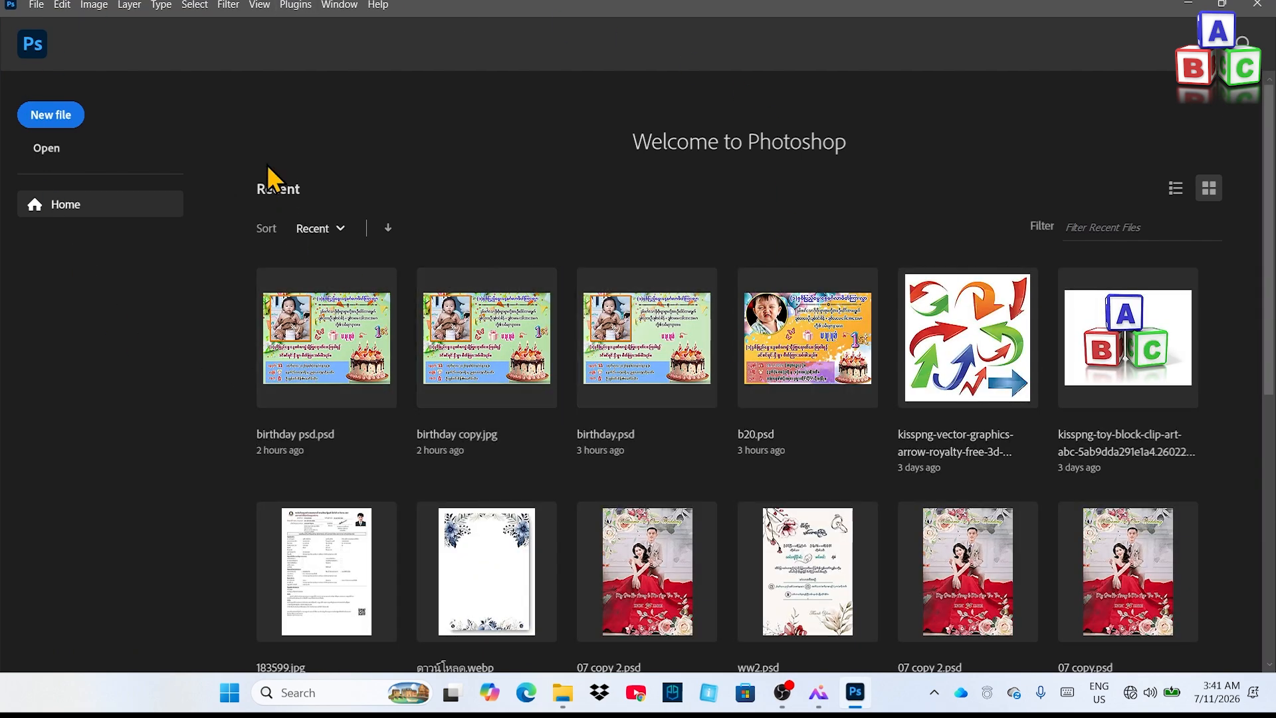
pyautogui.click(37, 5)
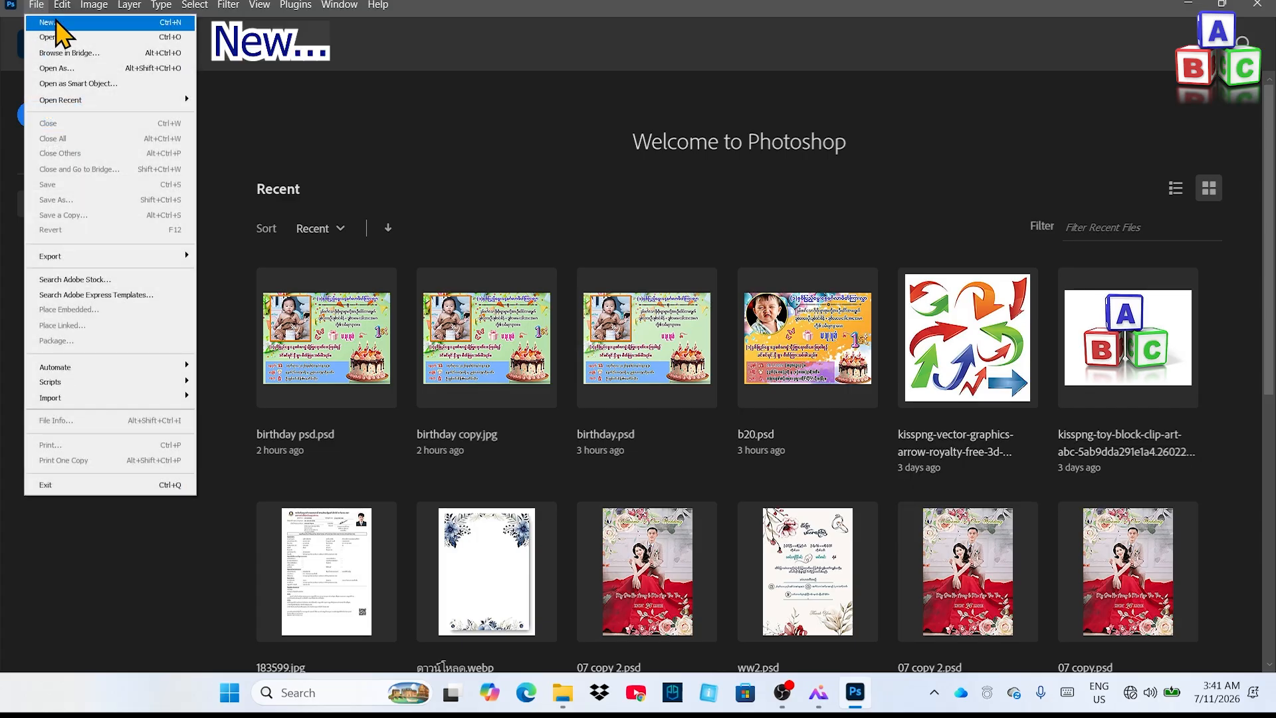
pyautogui.click(176, 40)
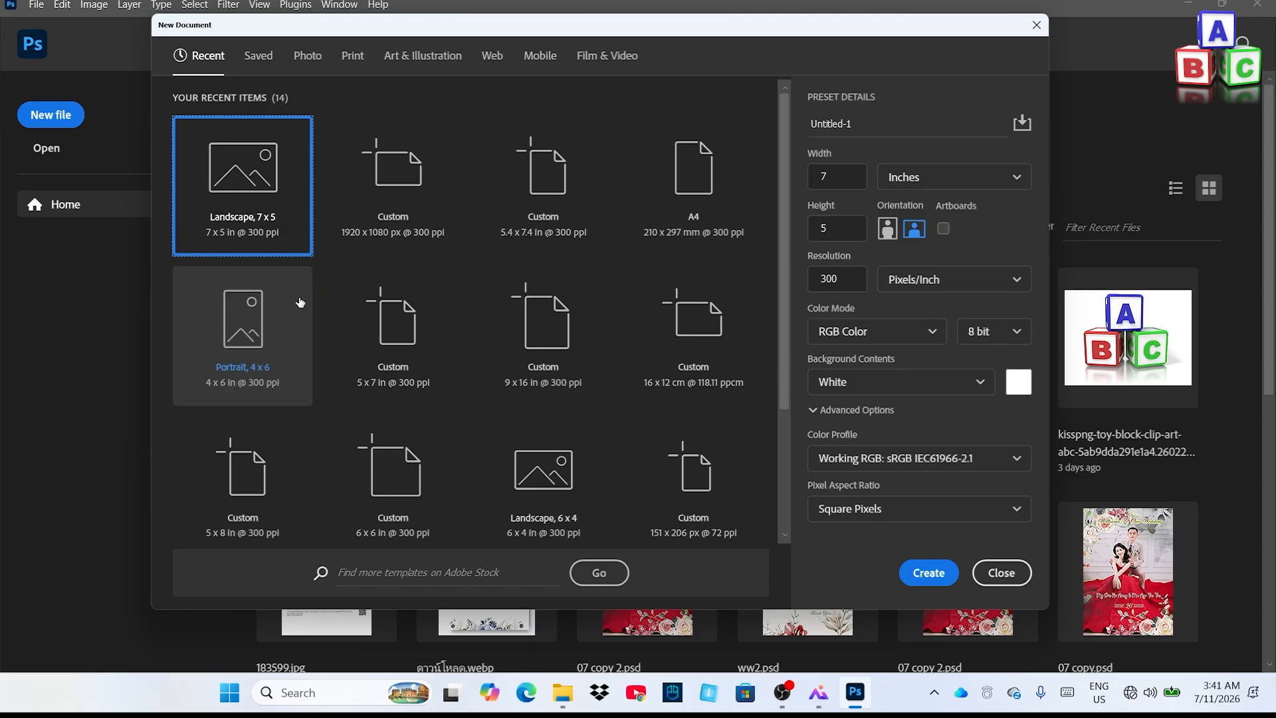
pyautogui.click(246, 346)
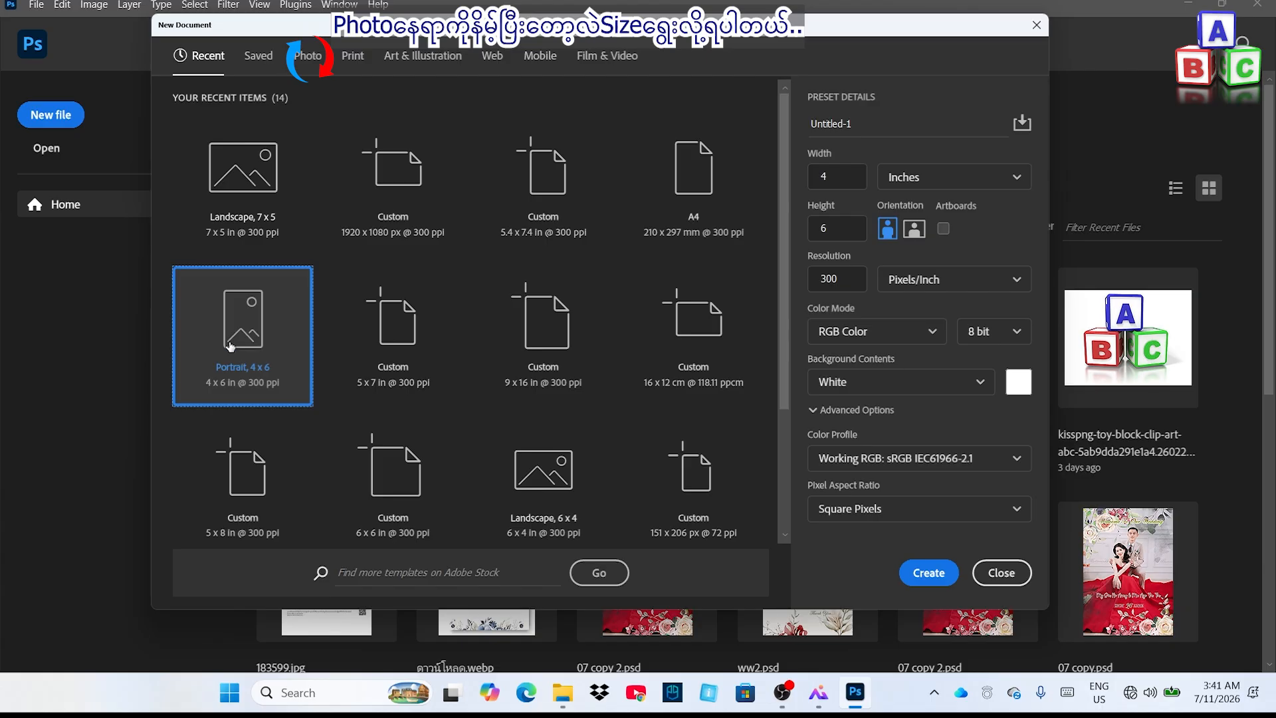
pyautogui.click(251, 189)
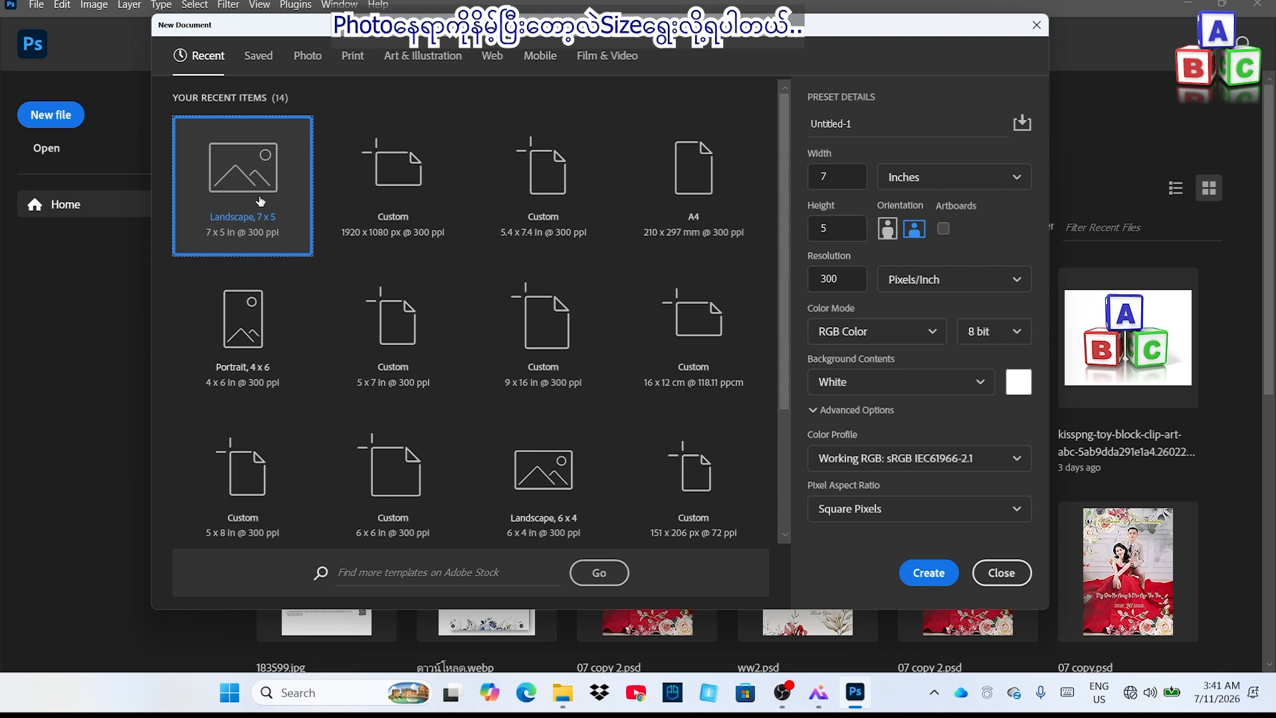
pyautogui.click(929, 573)
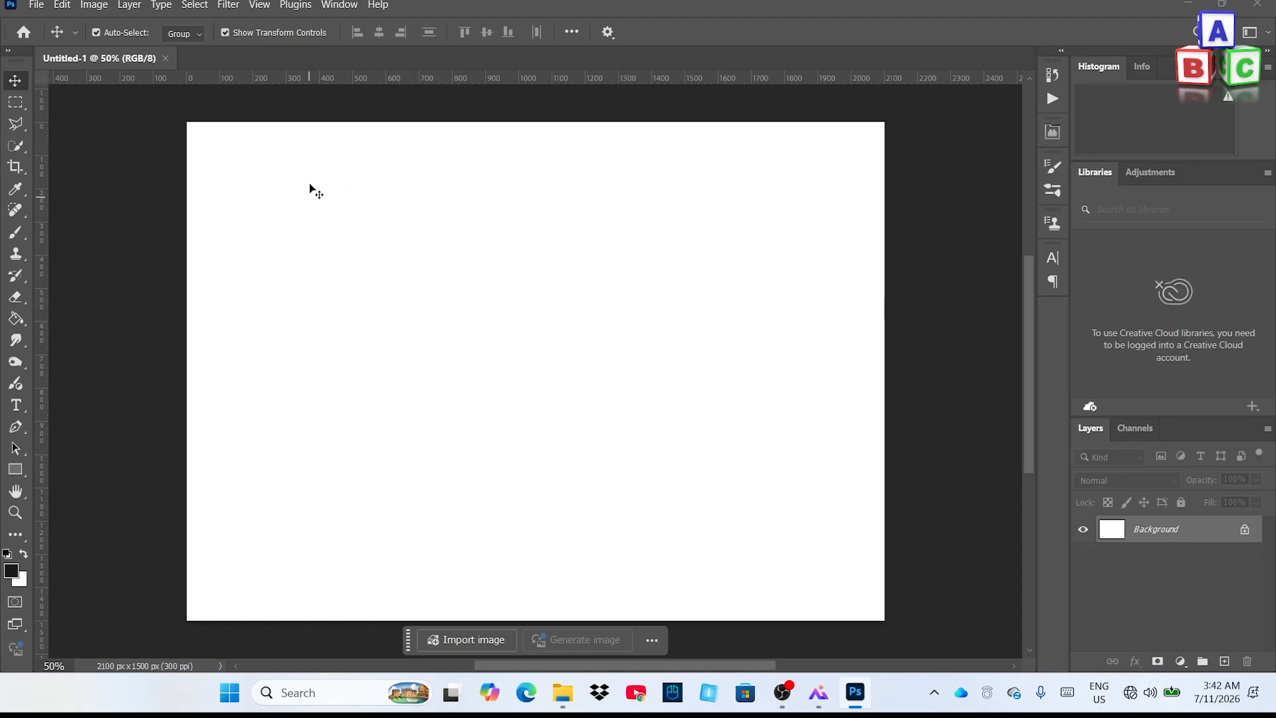
# Open birthday psd.psd from the Desktop's Birthday folder
pyautogui.click(35, 9)
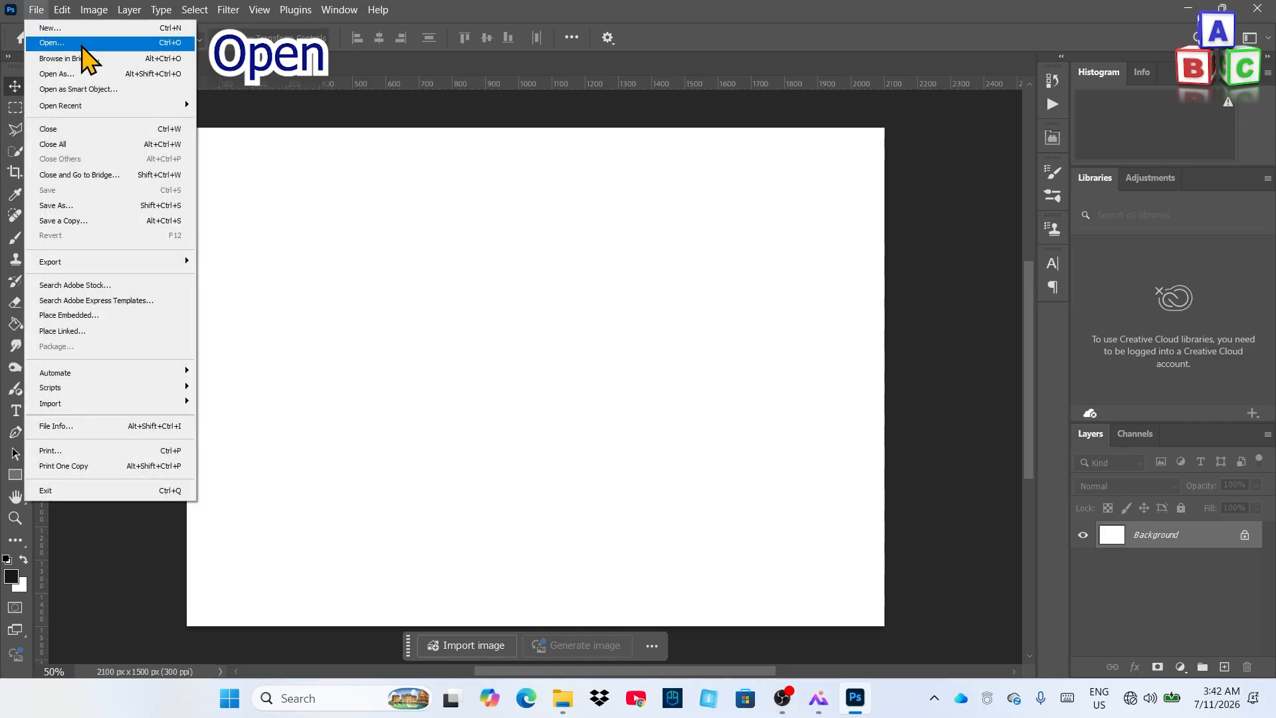
pyautogui.click(60, 44)
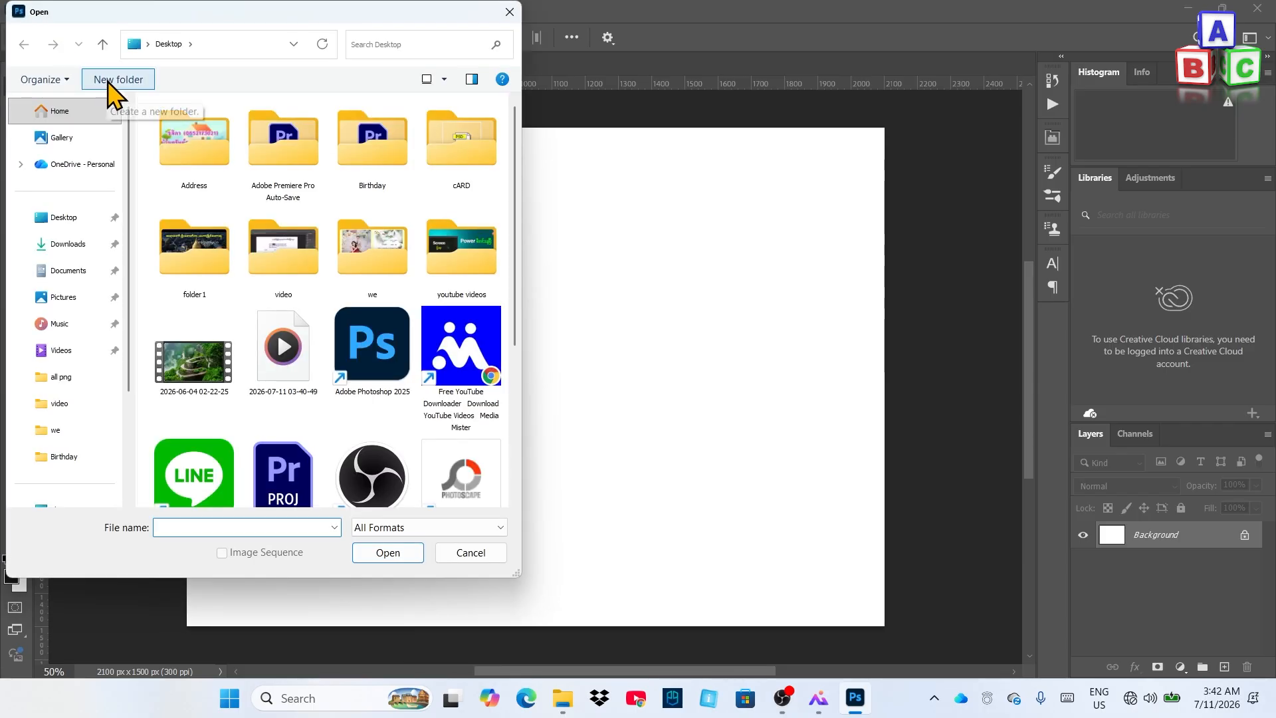
pyautogui.click(67, 218)
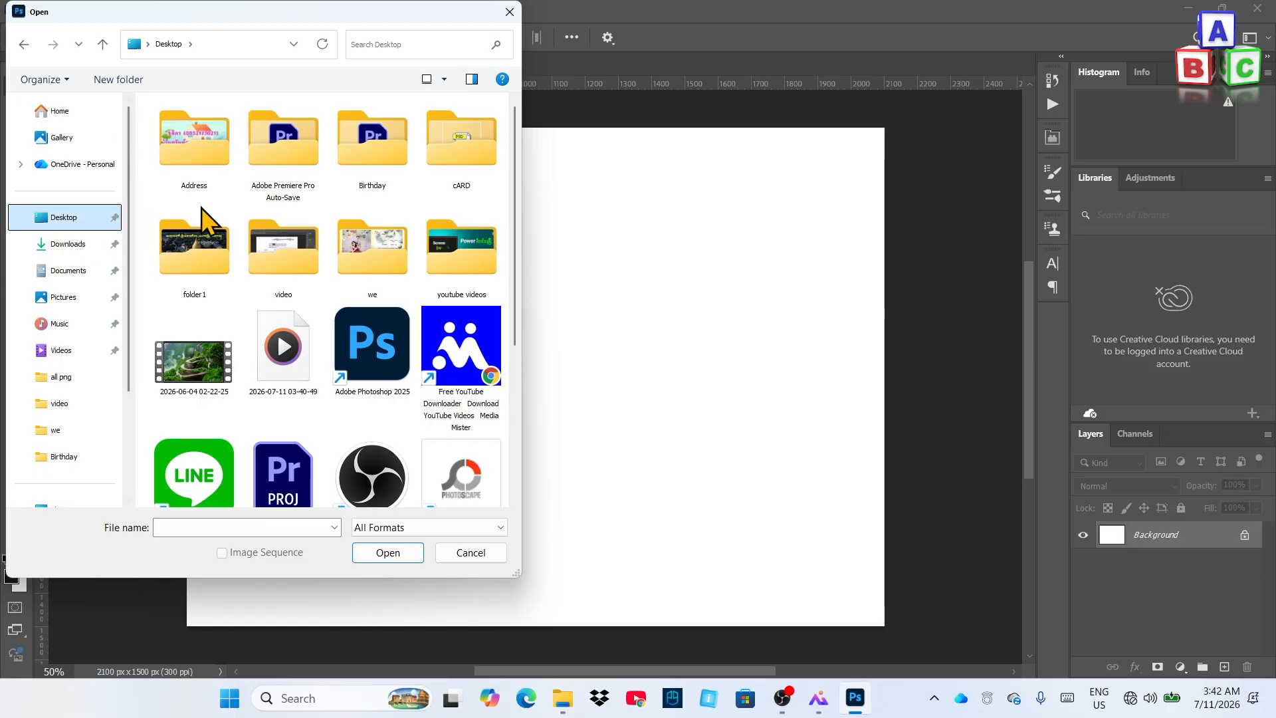
pyautogui.doubleClick(370, 152)
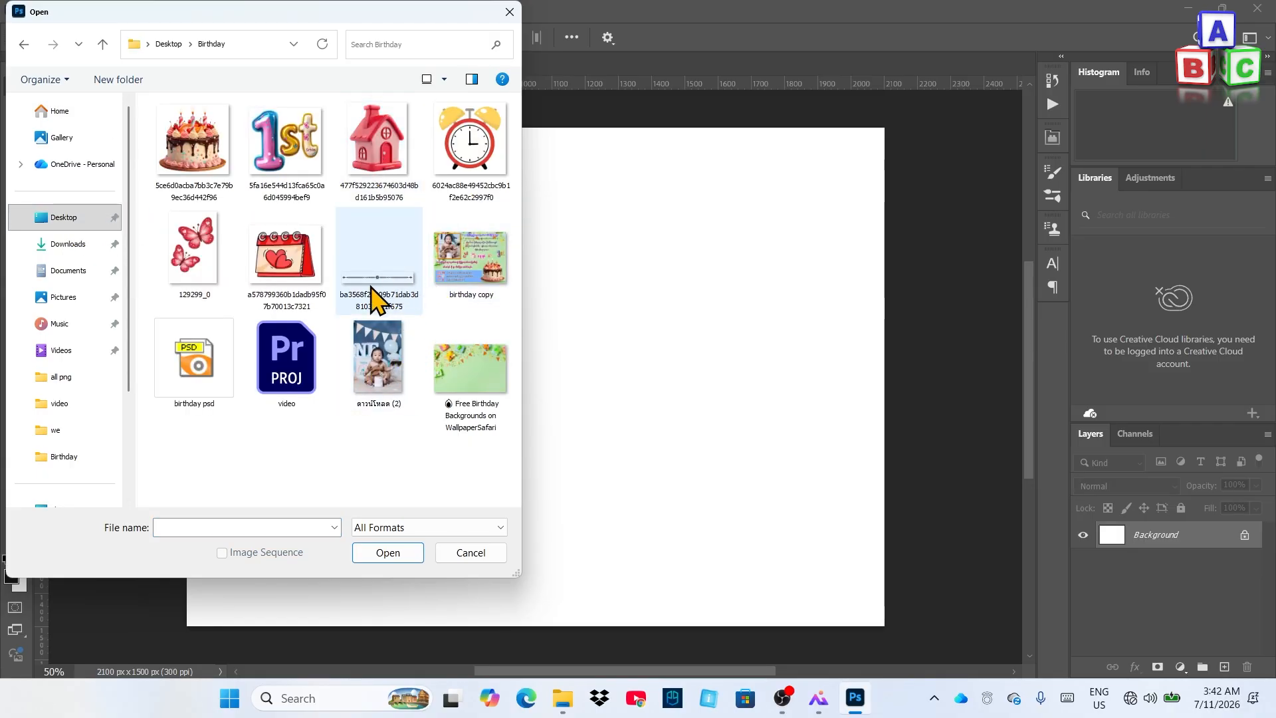
pyautogui.doubleClick(199, 369)
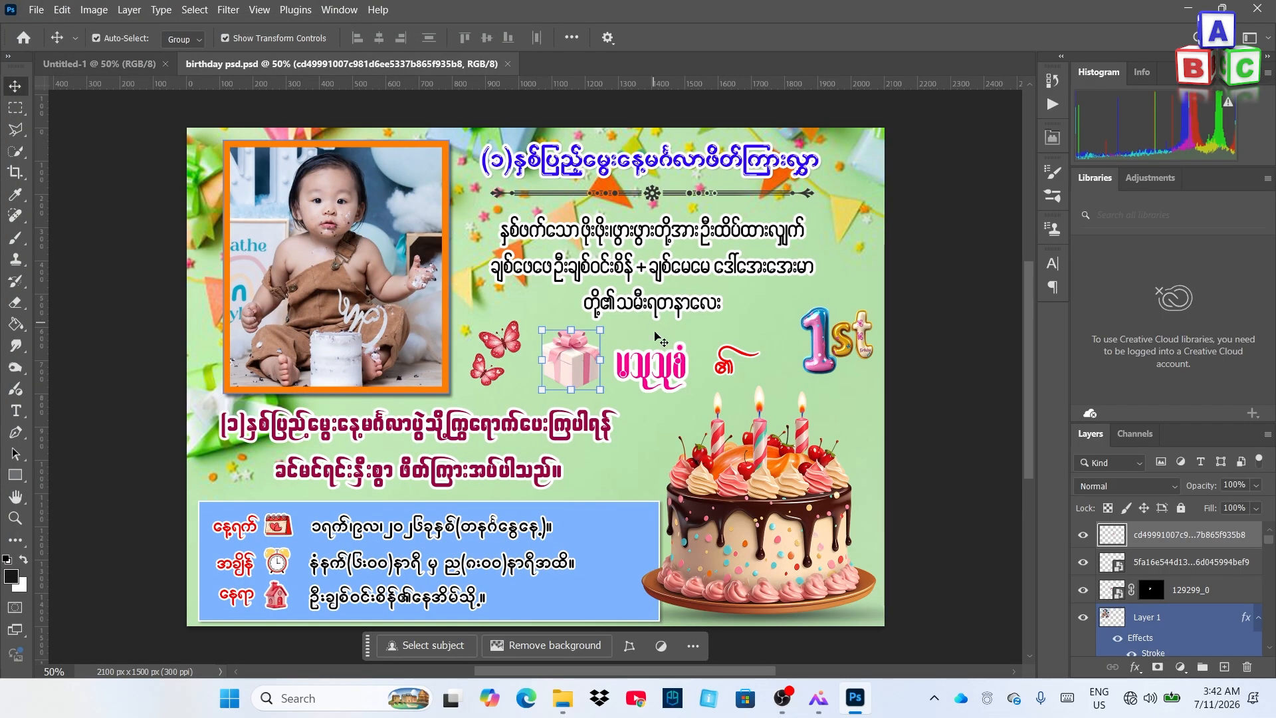
# Compare the reference design with the blank document, ending on Untitled-1
pyautogui.click(114, 67)
pyautogui.click(233, 70)
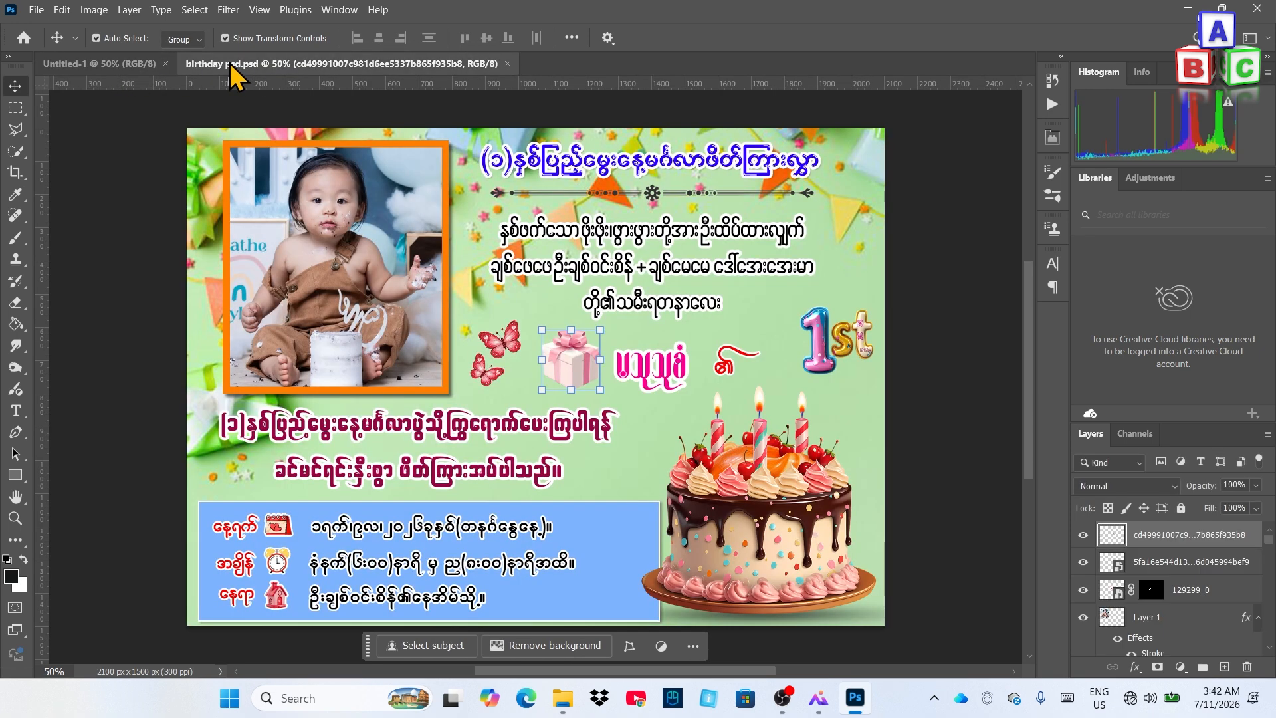
pyautogui.click(129, 66)
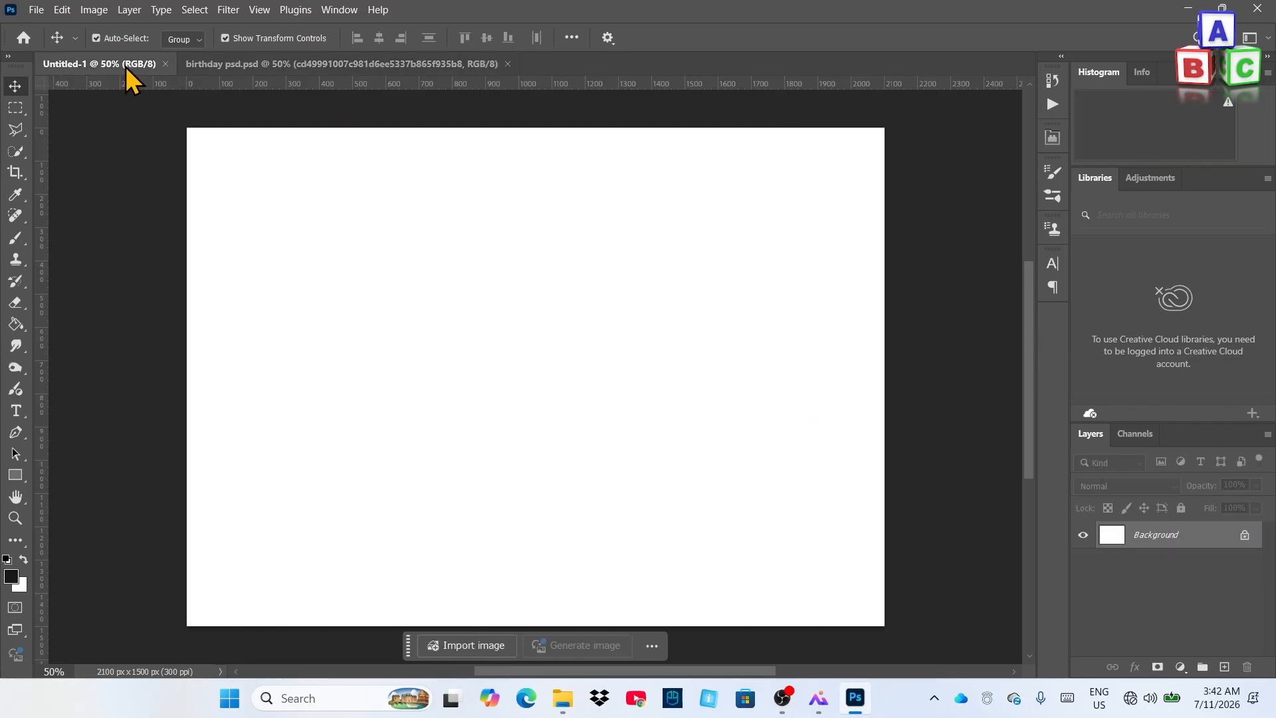
pyautogui.click(236, 64)
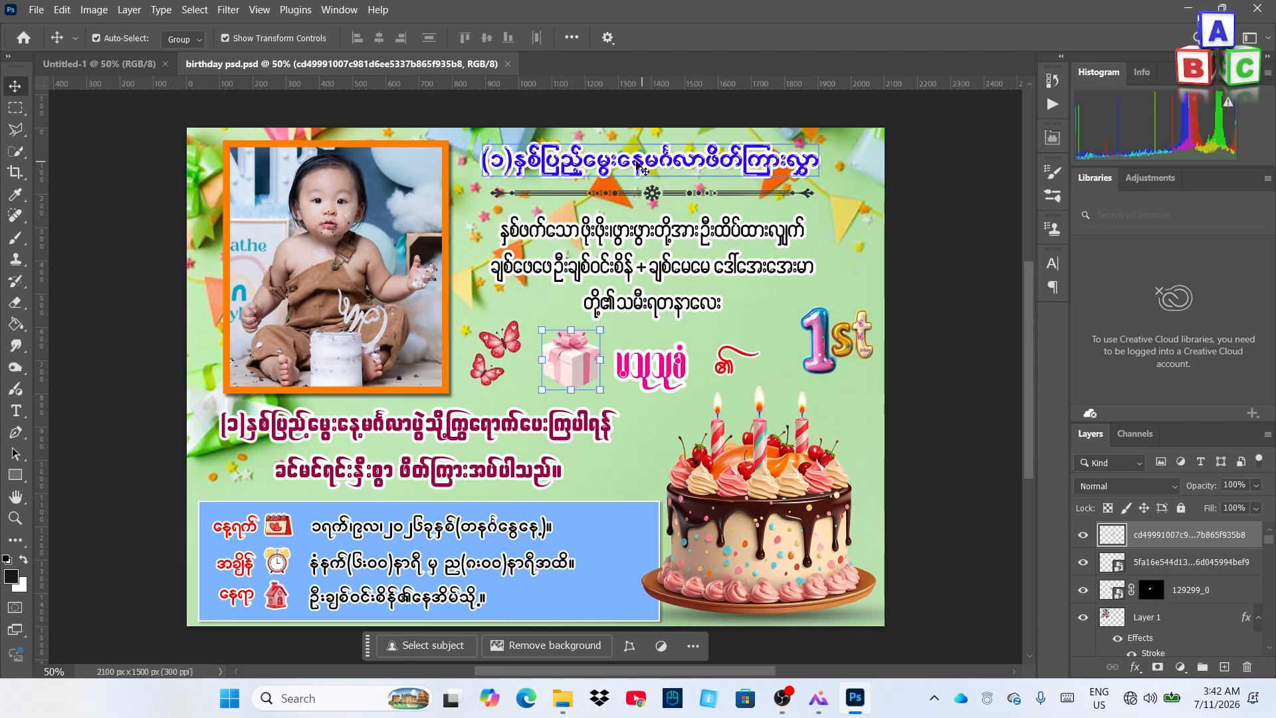
pyautogui.click(123, 64)
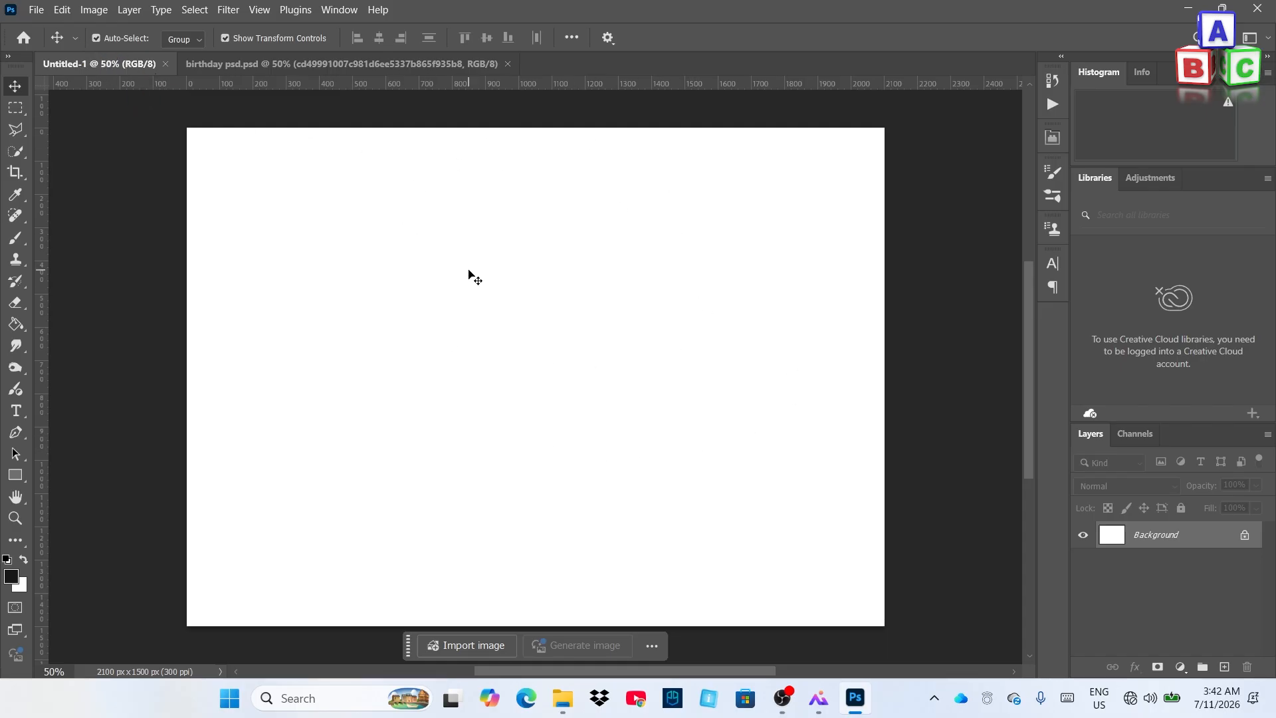
# Add the heading '(၁)နှစ်ပြည့်မွေးနေ့မင်္ဂလာဖိတ်ကြားလွှာ' in W50Art House 24 pt near the canvas top
pyautogui.click(16, 412)
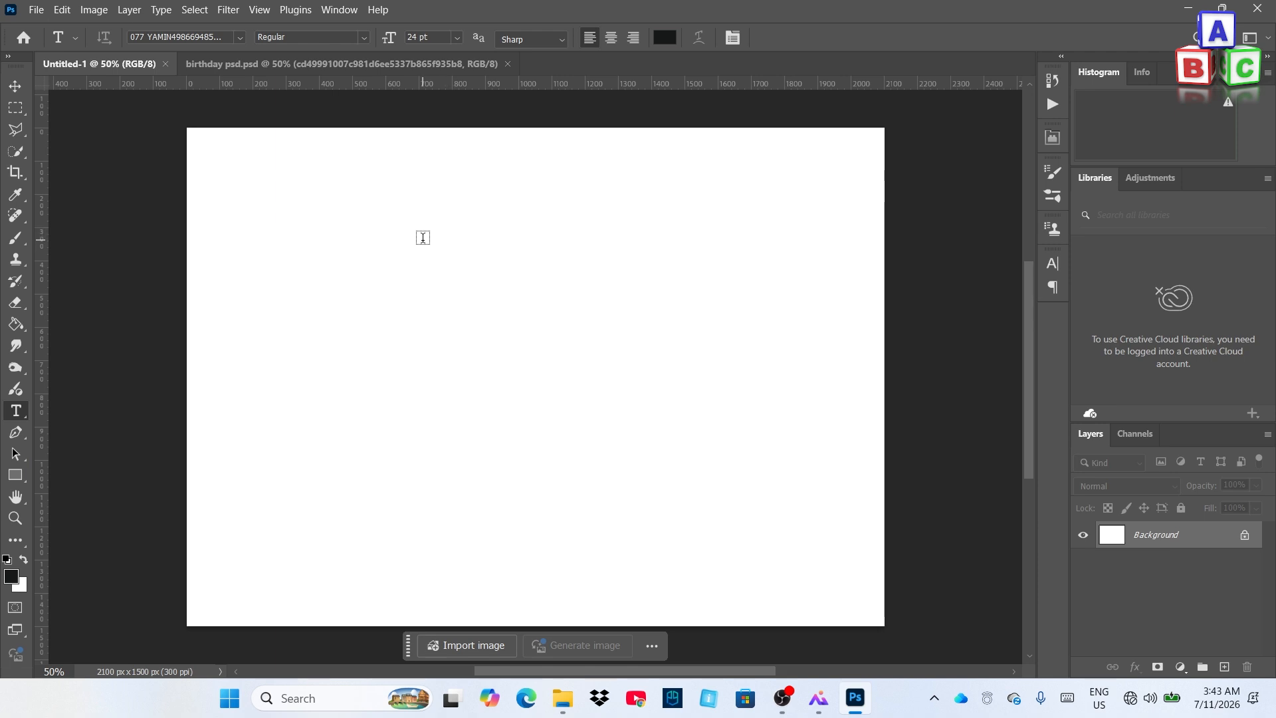
pyautogui.click(423, 237)
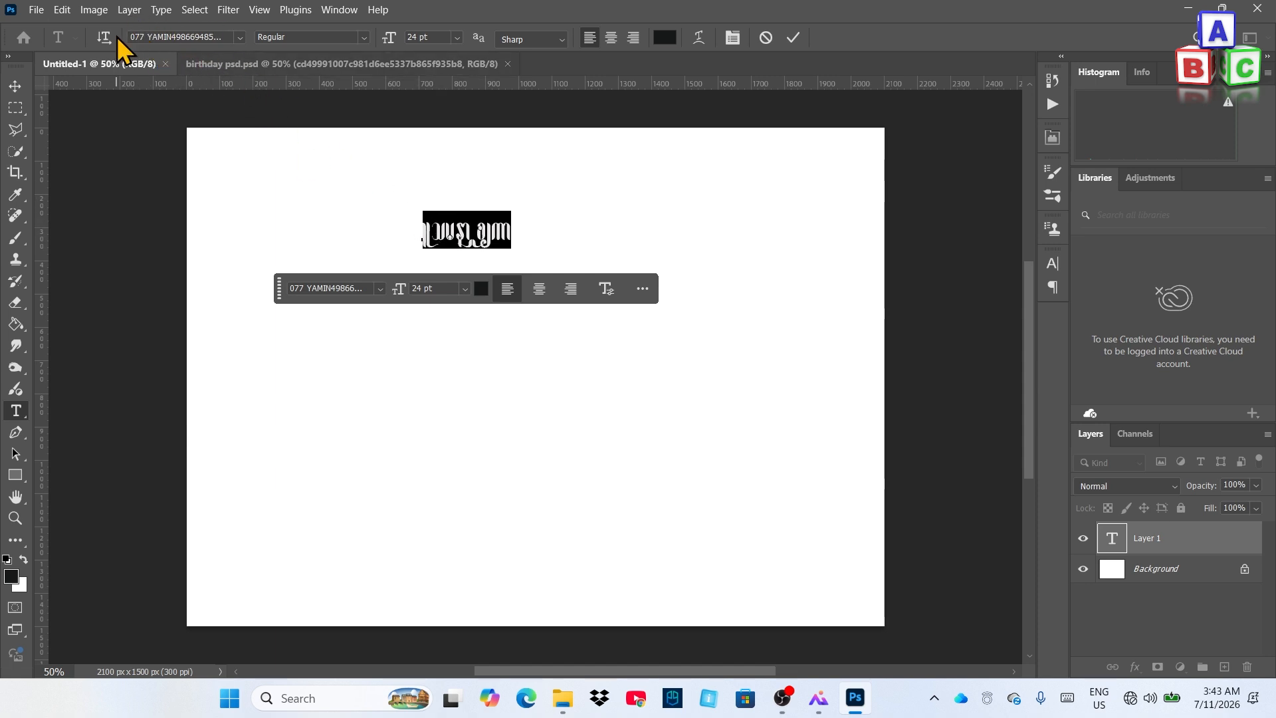
pyautogui.click(240, 38)
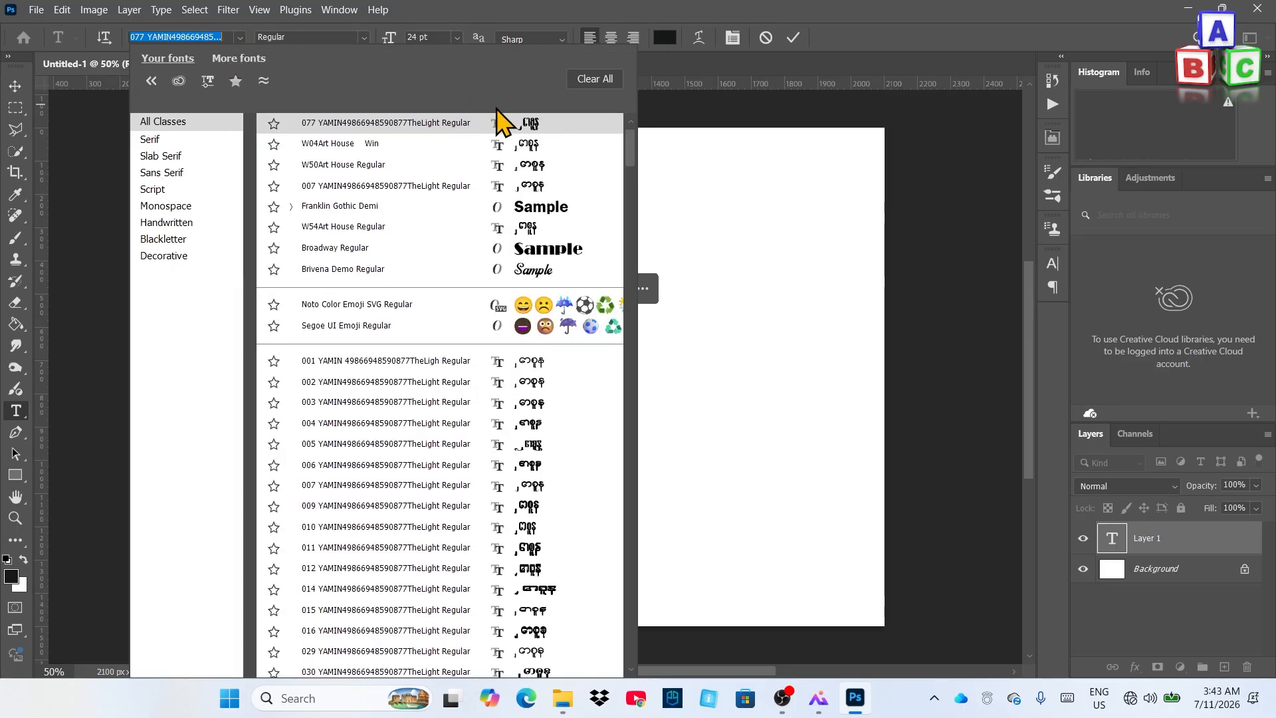
pyautogui.click(524, 169)
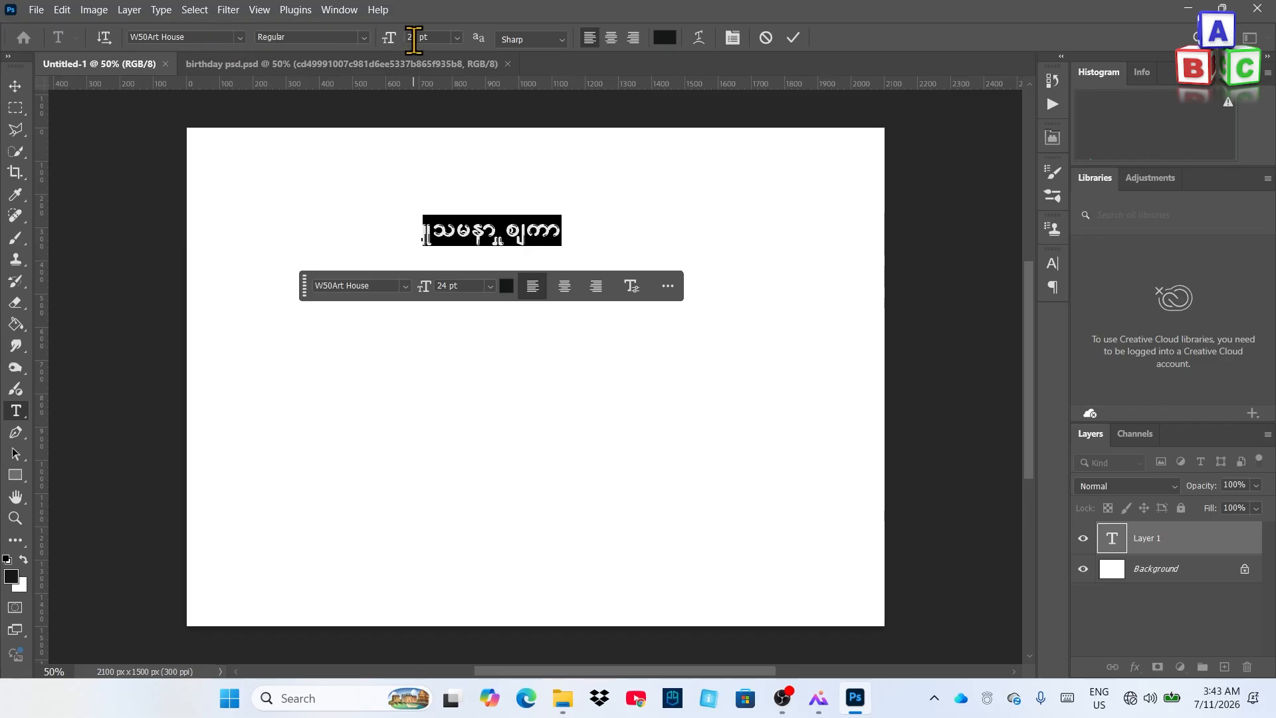
pyautogui.click(458, 39)
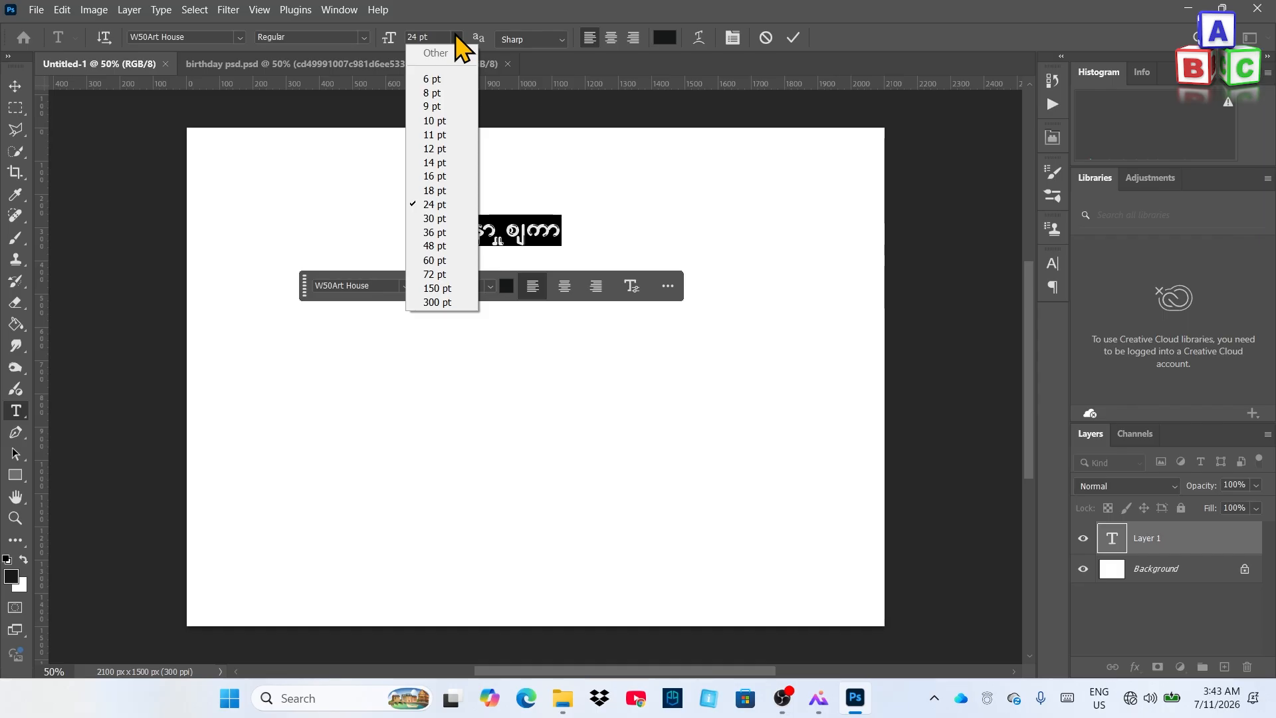
pyautogui.click(457, 39)
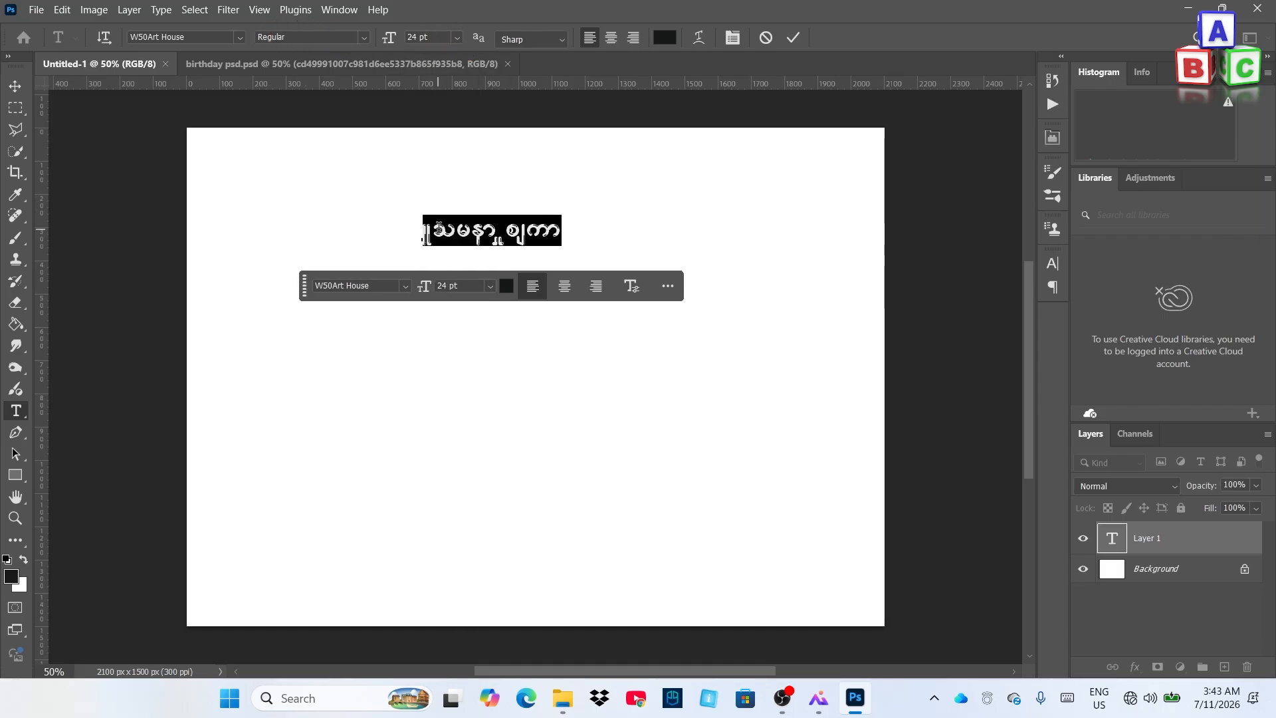
pyautogui.press('BackSpace')
pyautogui.write('(၁)')
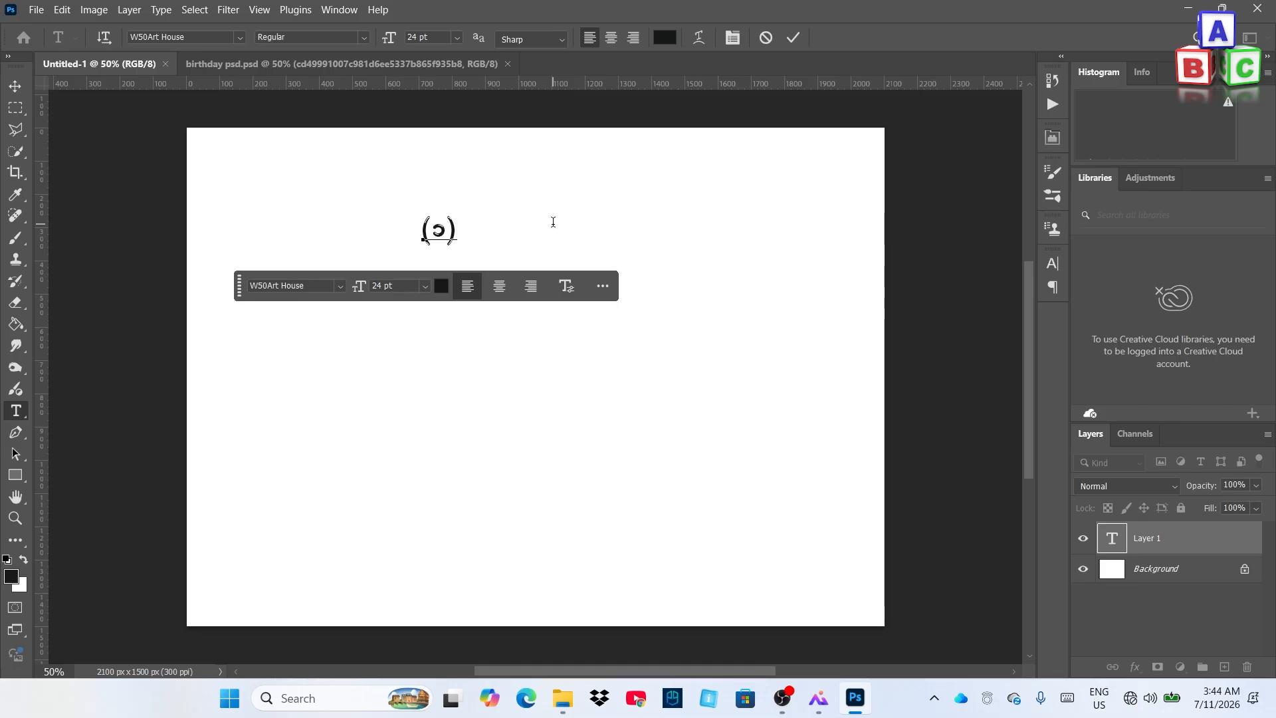
pyautogui.write('နှစ်ပြည့်မွေးနေ')
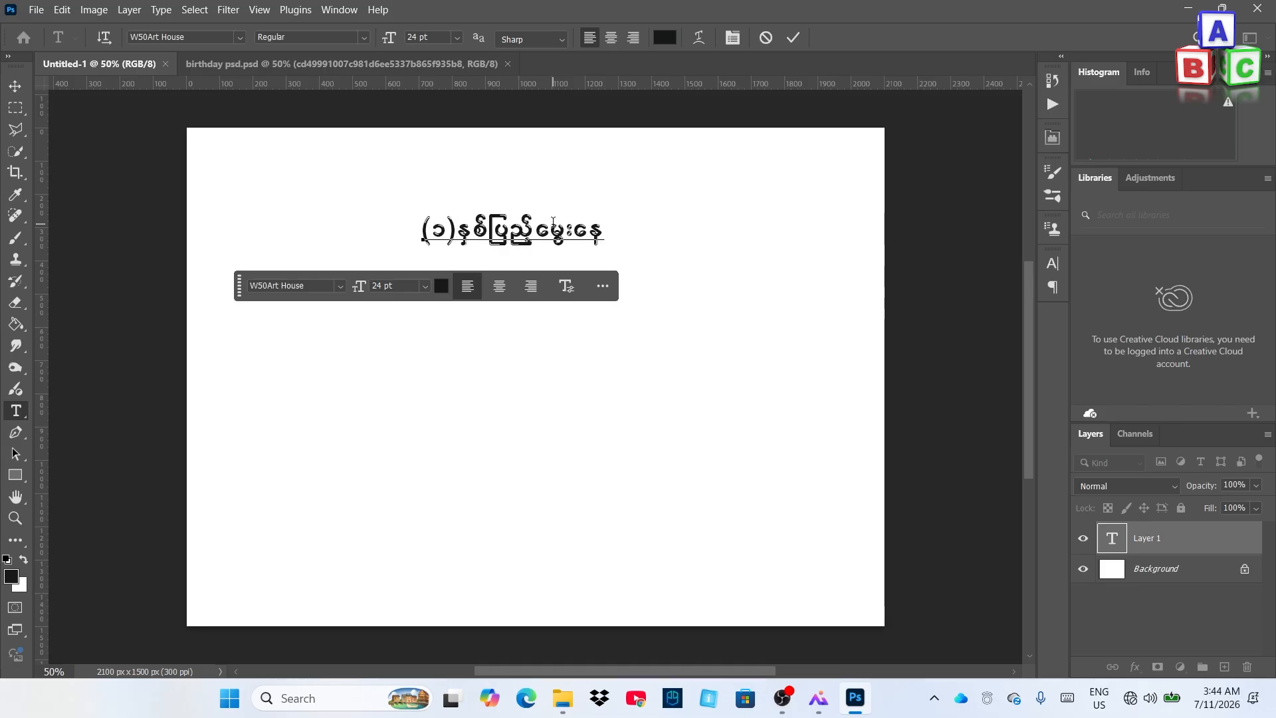
pyautogui.write('့မင်္ဂလာဖိတ်ကြားလွှာ')
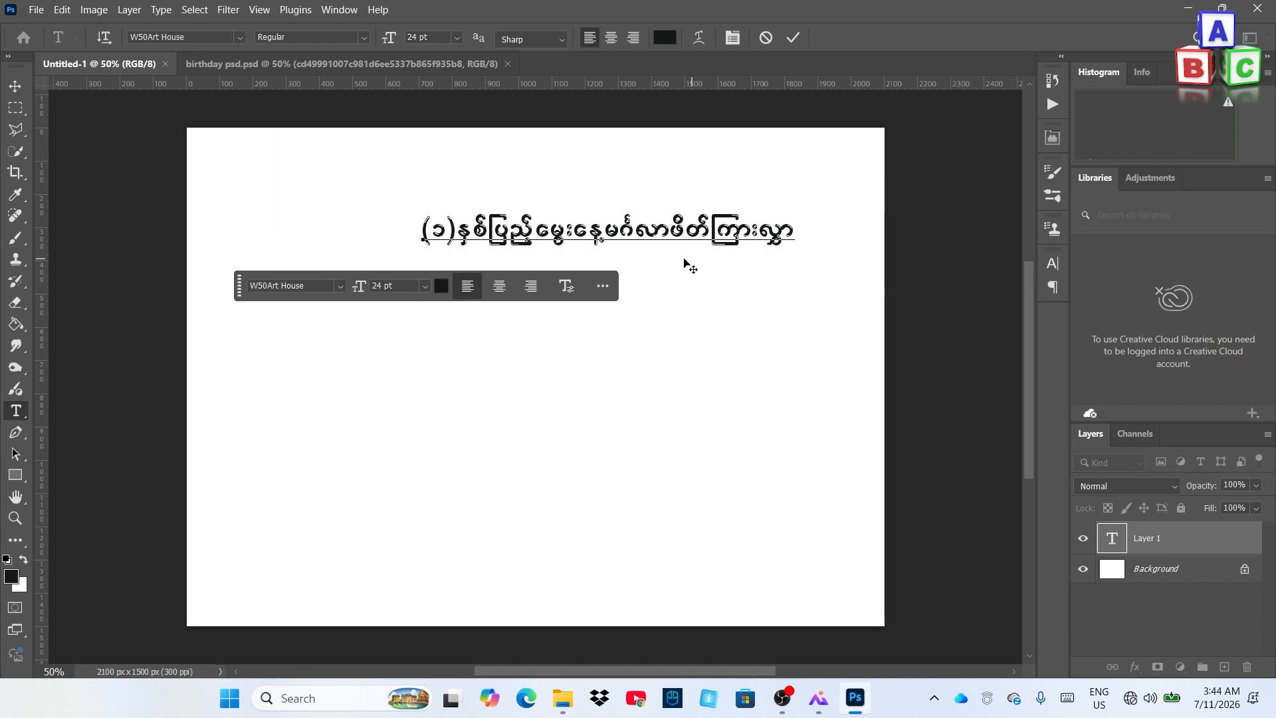
pyautogui.click(793, 39)
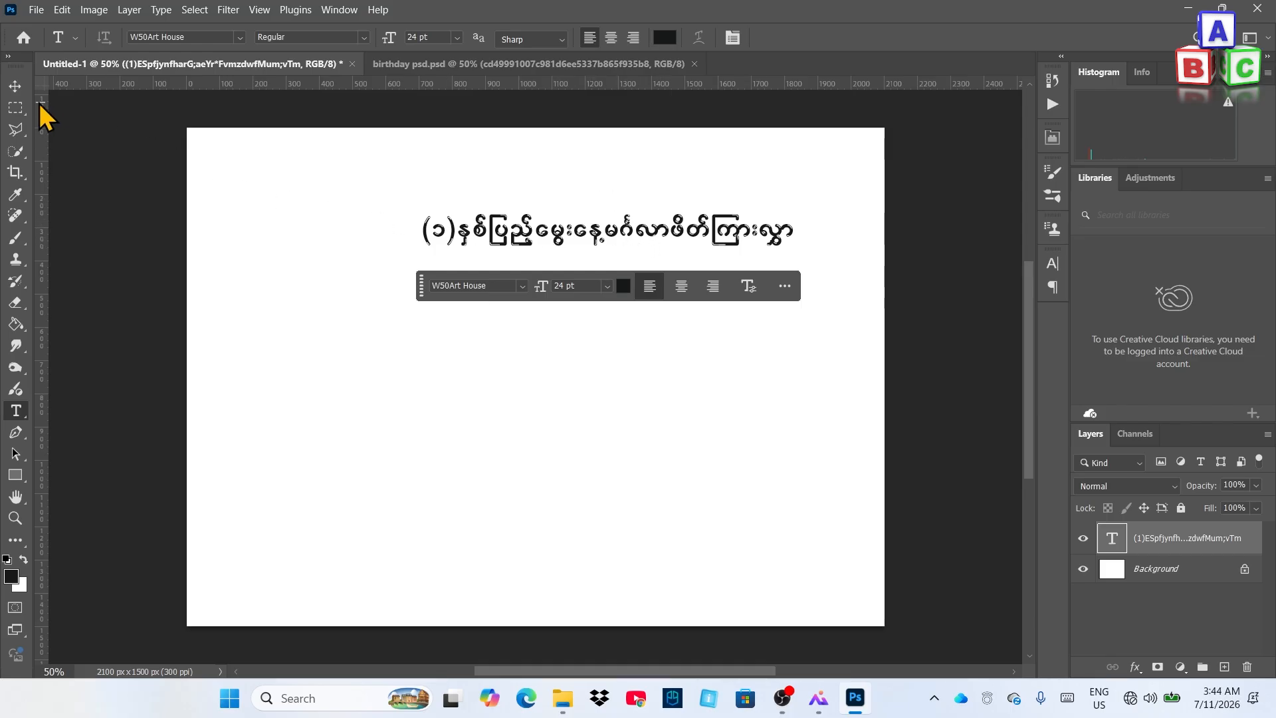
# Nudge the heading slightly higher and to the left near the top of the card
pyautogui.click(17, 89)
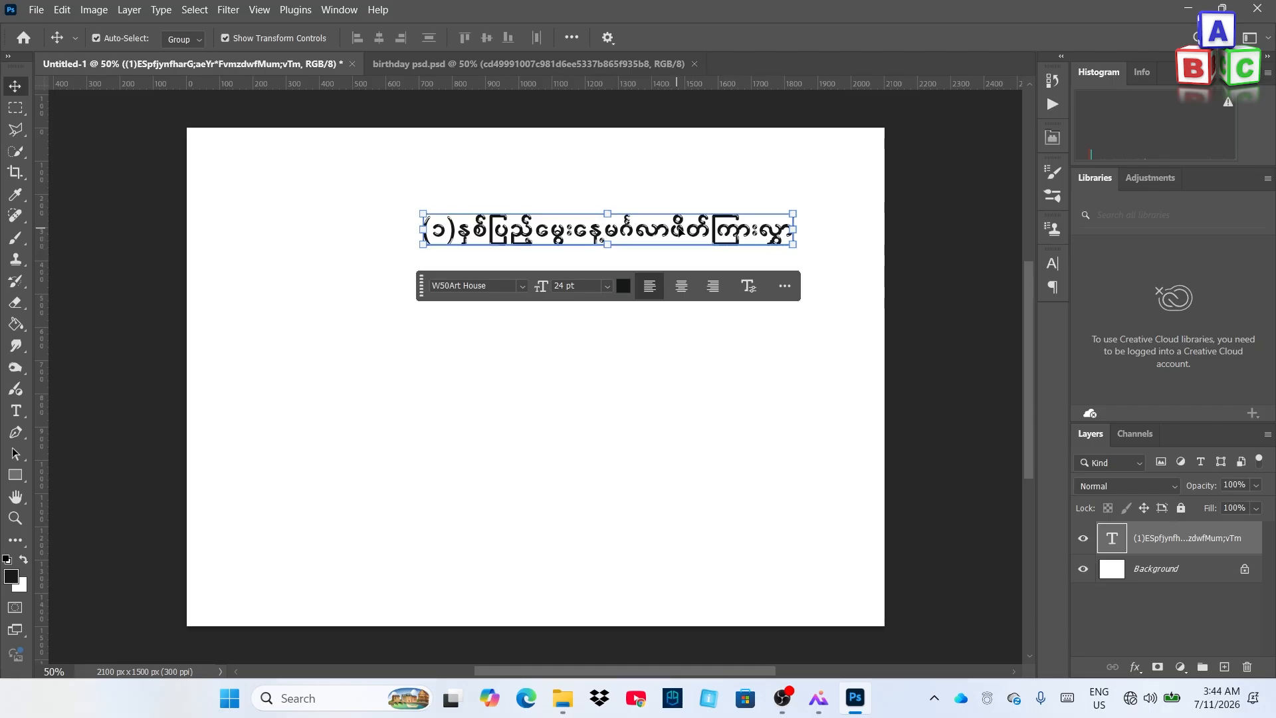
pyautogui.moveTo(680, 229); pyautogui.dragTo(694, 192)
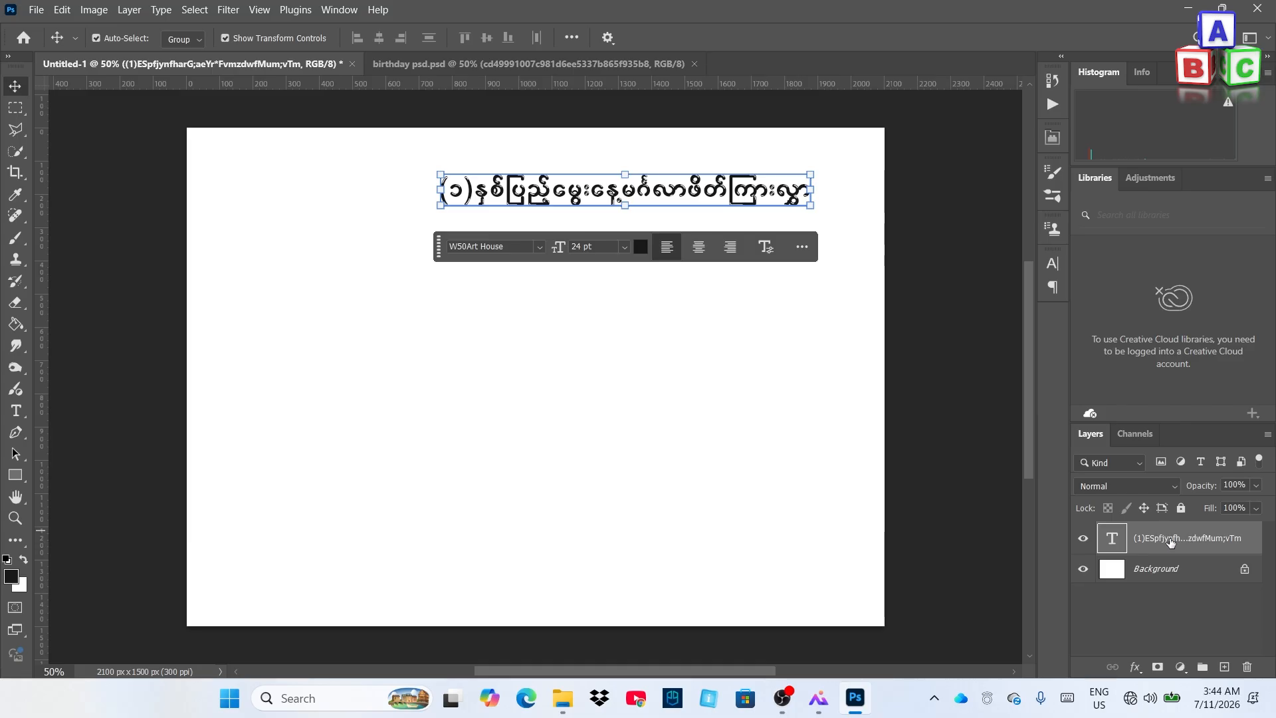
pyautogui.moveTo(592, 193); pyautogui.dragTo(584, 192)
pyautogui.moveTo(586, 191); pyautogui.dragTo(588, 191)
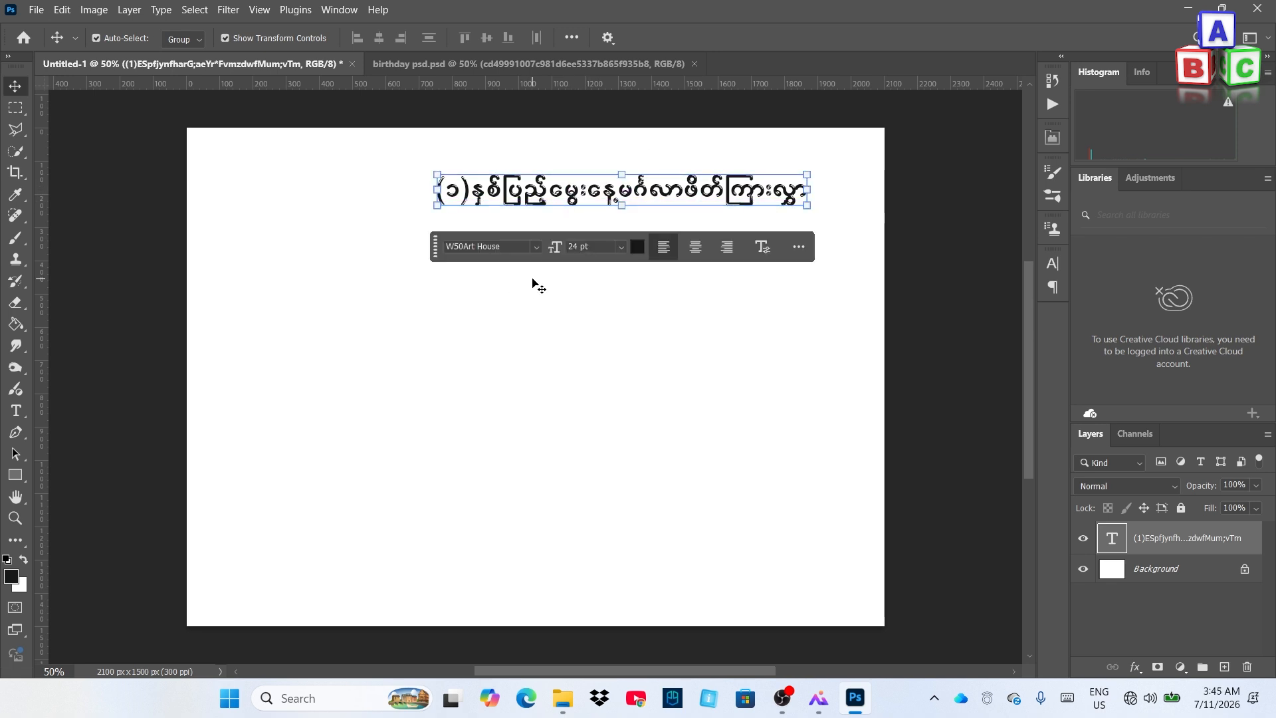
pyautogui.click(18, 412)
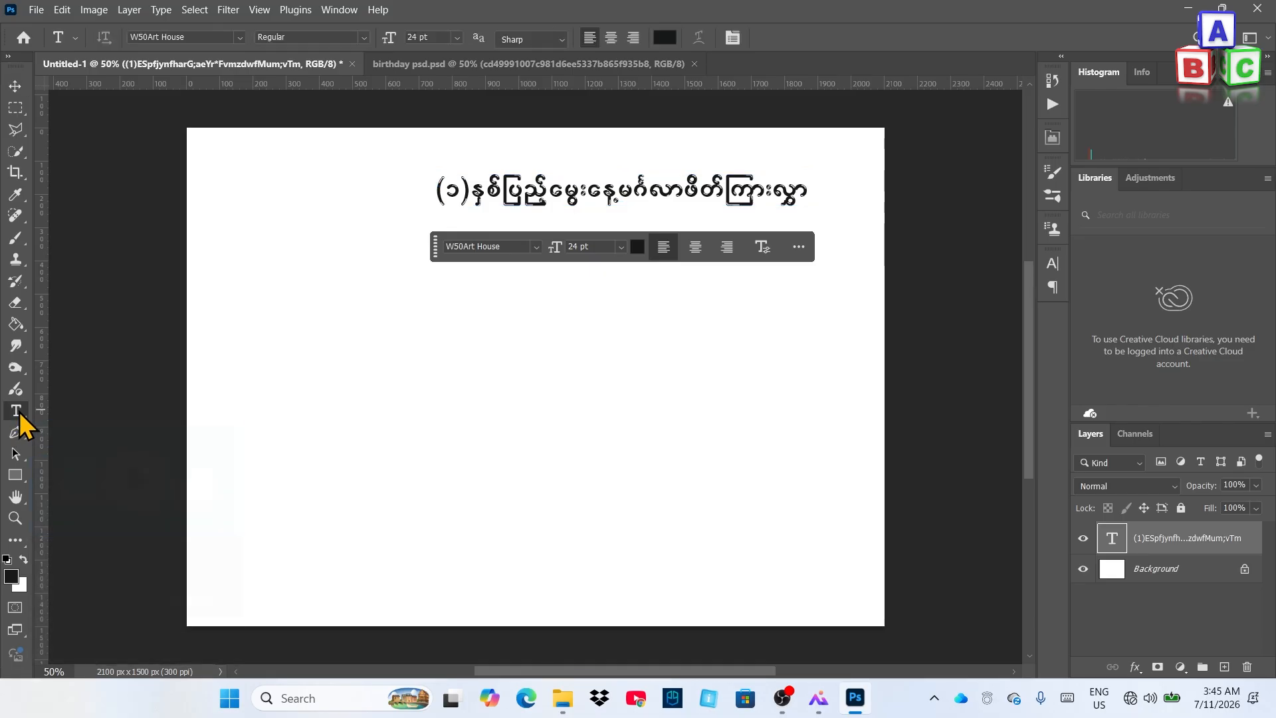
pyautogui.click(389, 300)
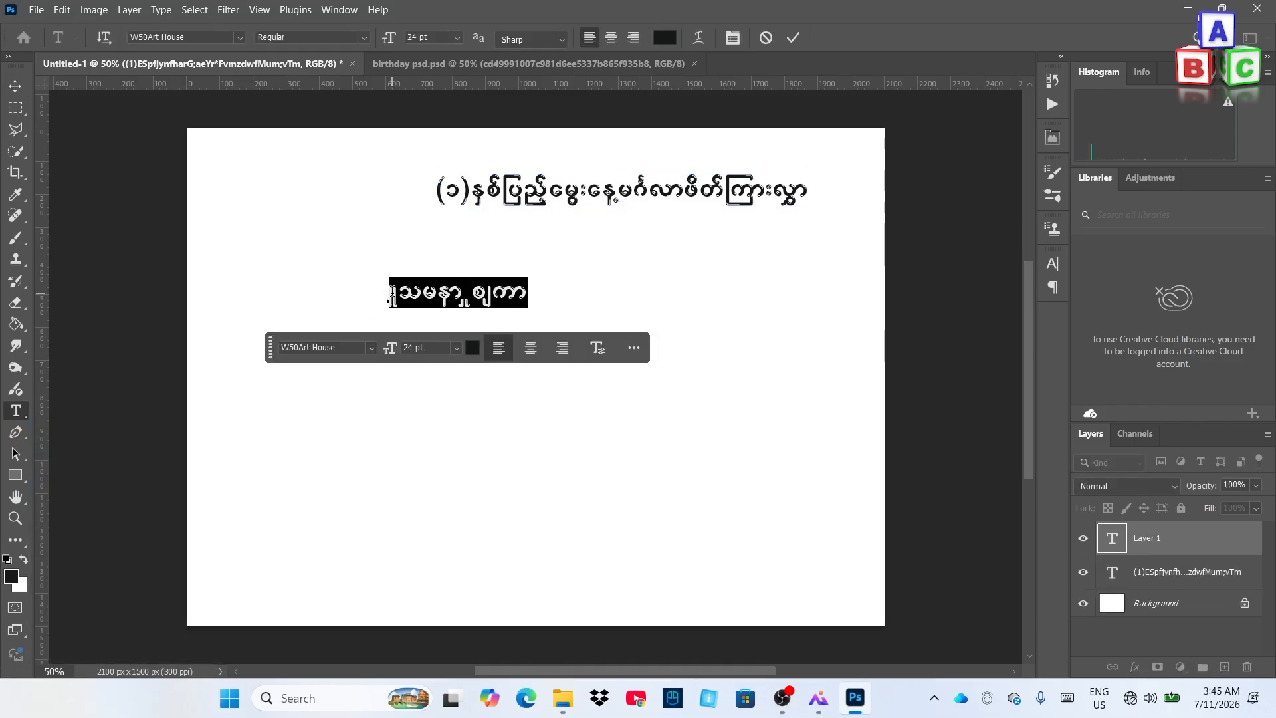
pyautogui.write('ESpfzufaomzdk;zdk;?zGm')
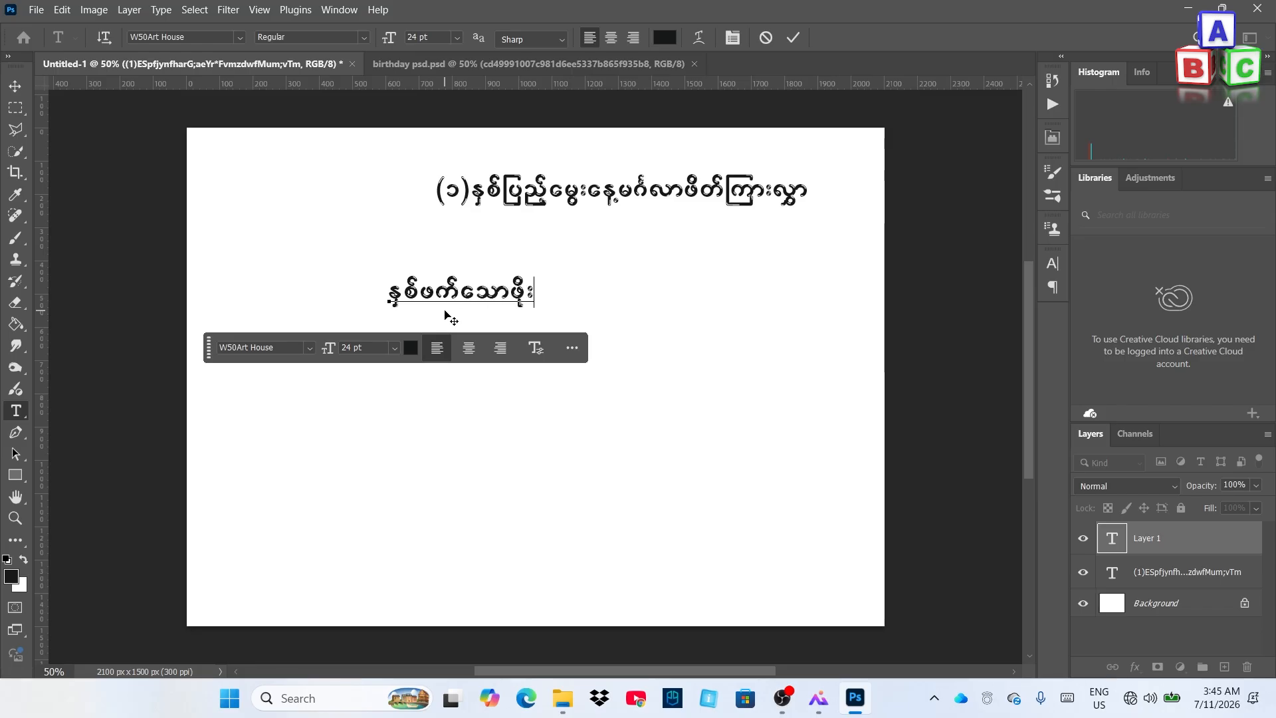
pyautogui.write(';zGm;wdkhtm;OD;xdyfxm;')
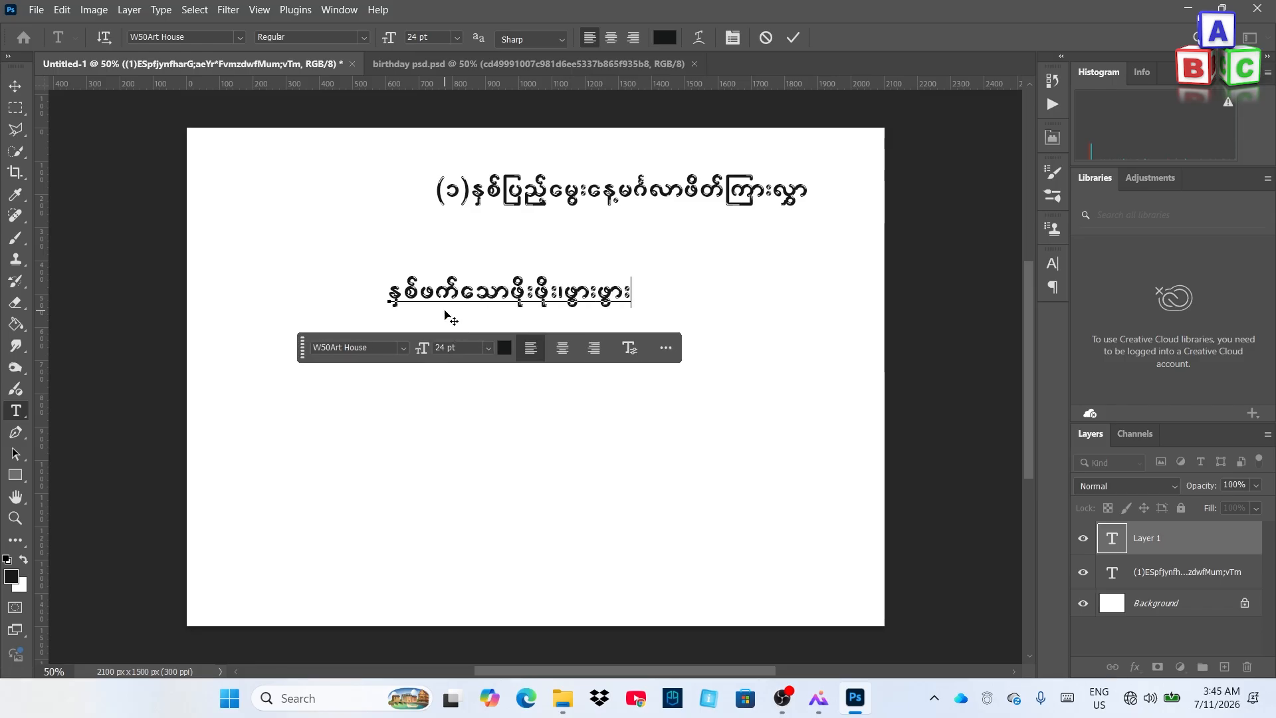
pyautogui.write('vsSu')
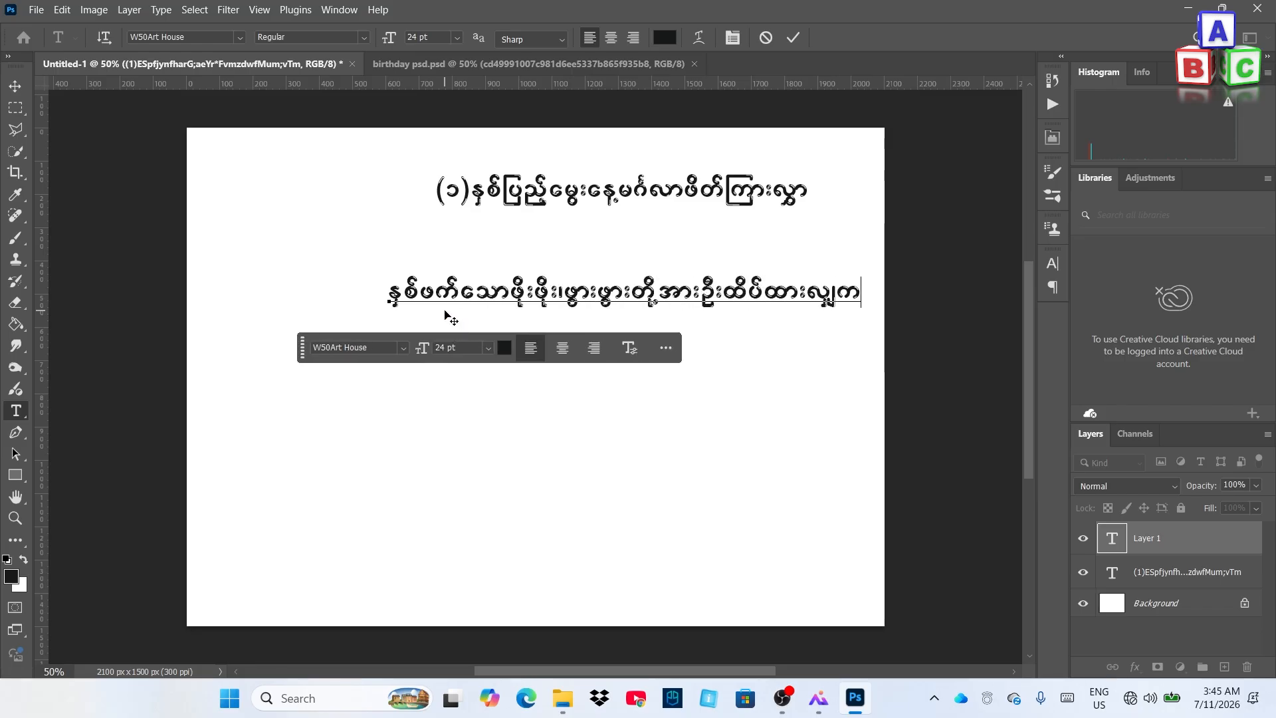
pyautogui.write('fcspfaz')
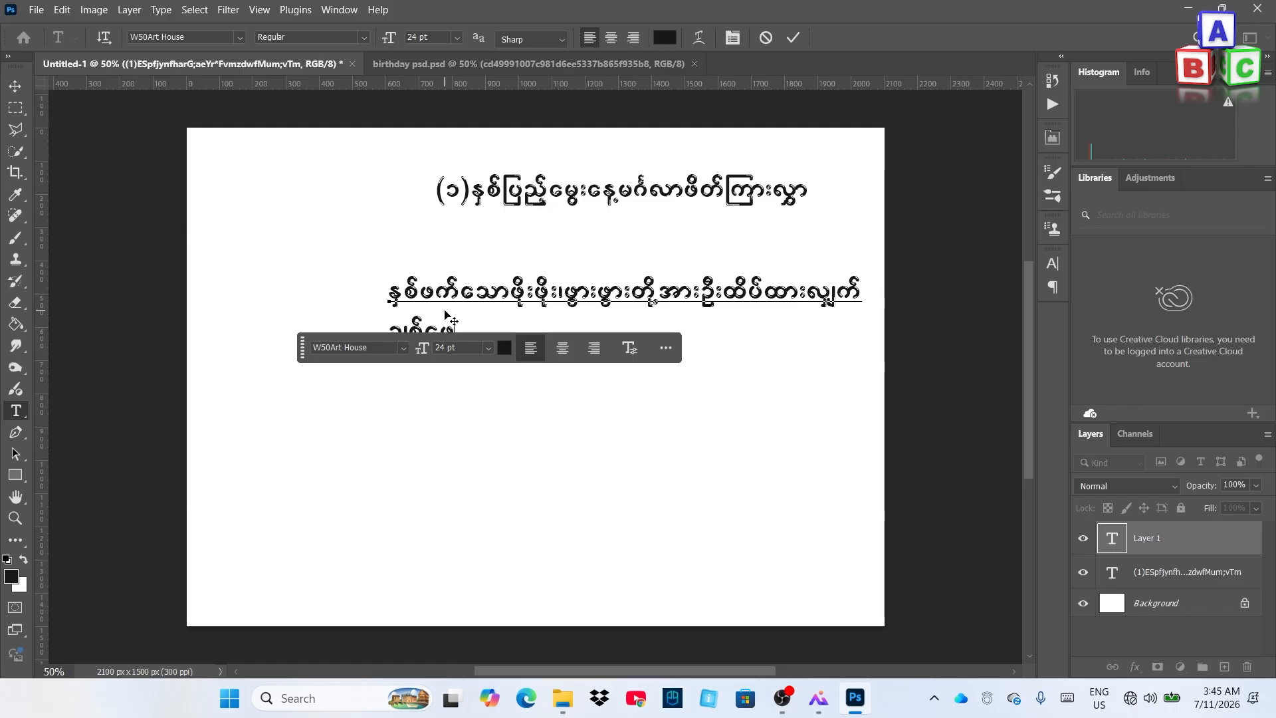
pyautogui.write('azO;cspfWif;pdef+cspfarar a')
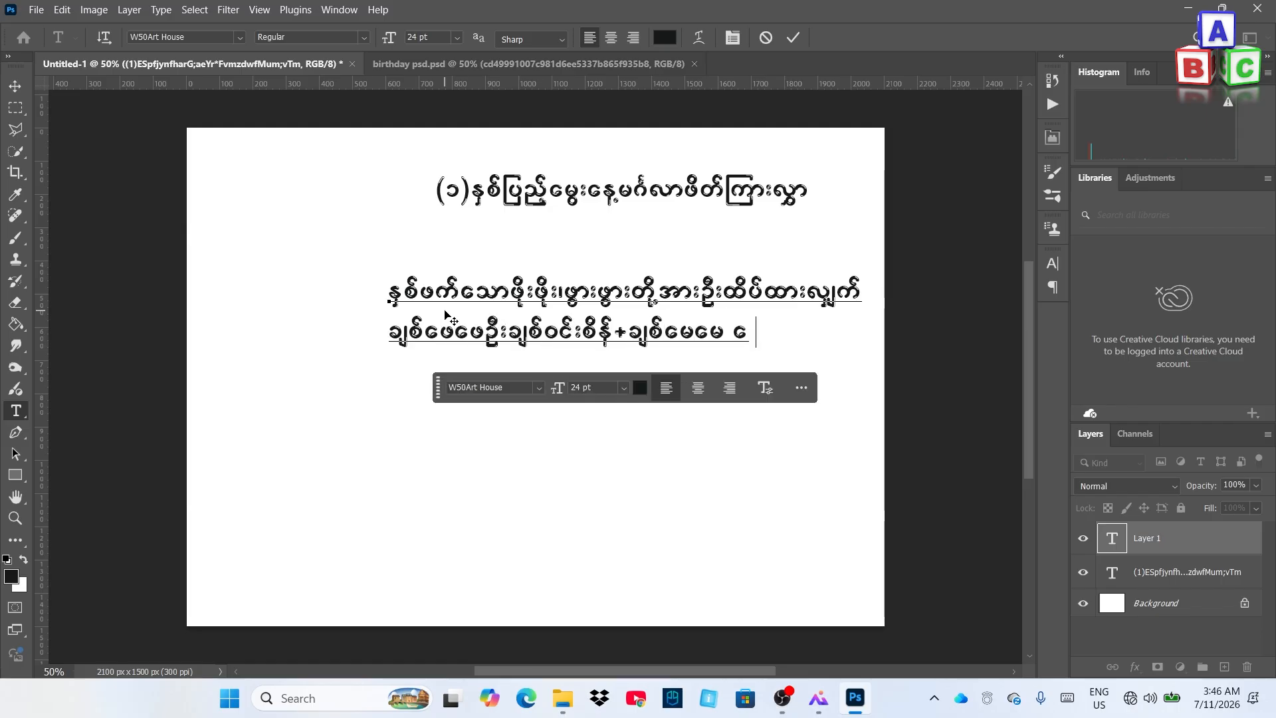
pyautogui.press('BackSpace')
pyautogui.press('Right')
pyautogui.press('Right')
pyautogui.press('Return')
pyautogui.write('wdkY\\o')
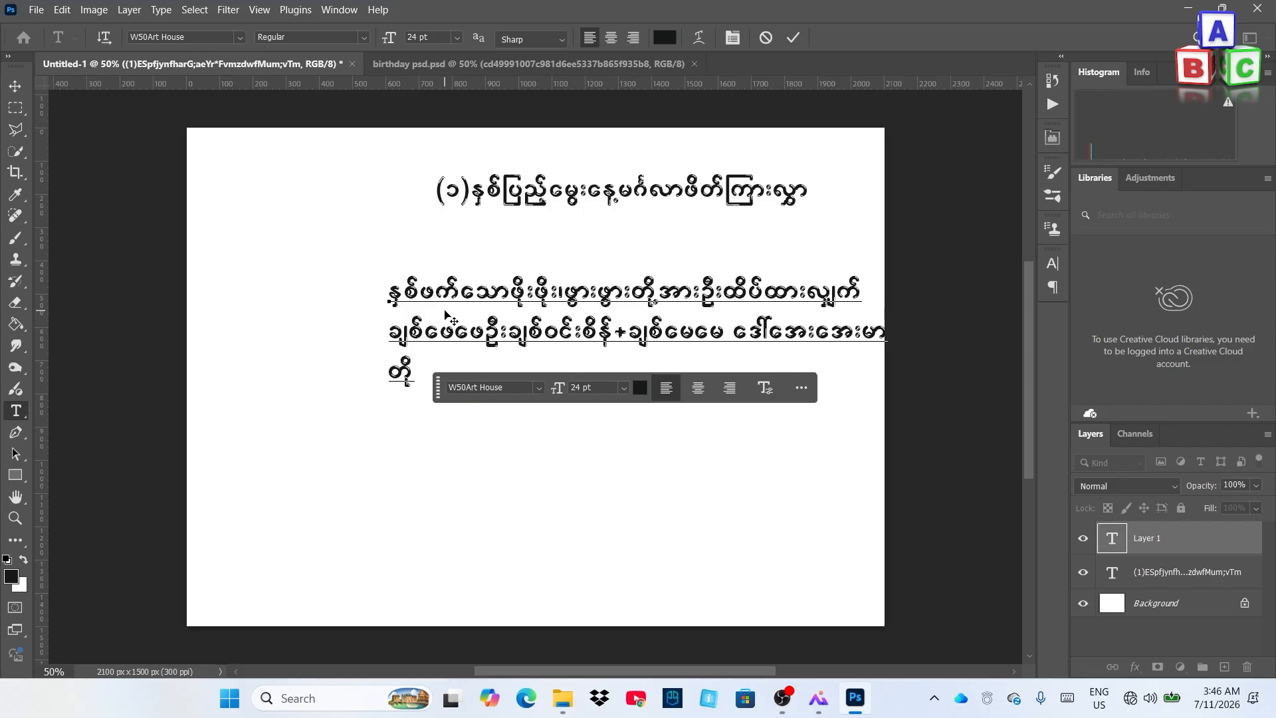
pyautogui.write('rD;&wemav;')
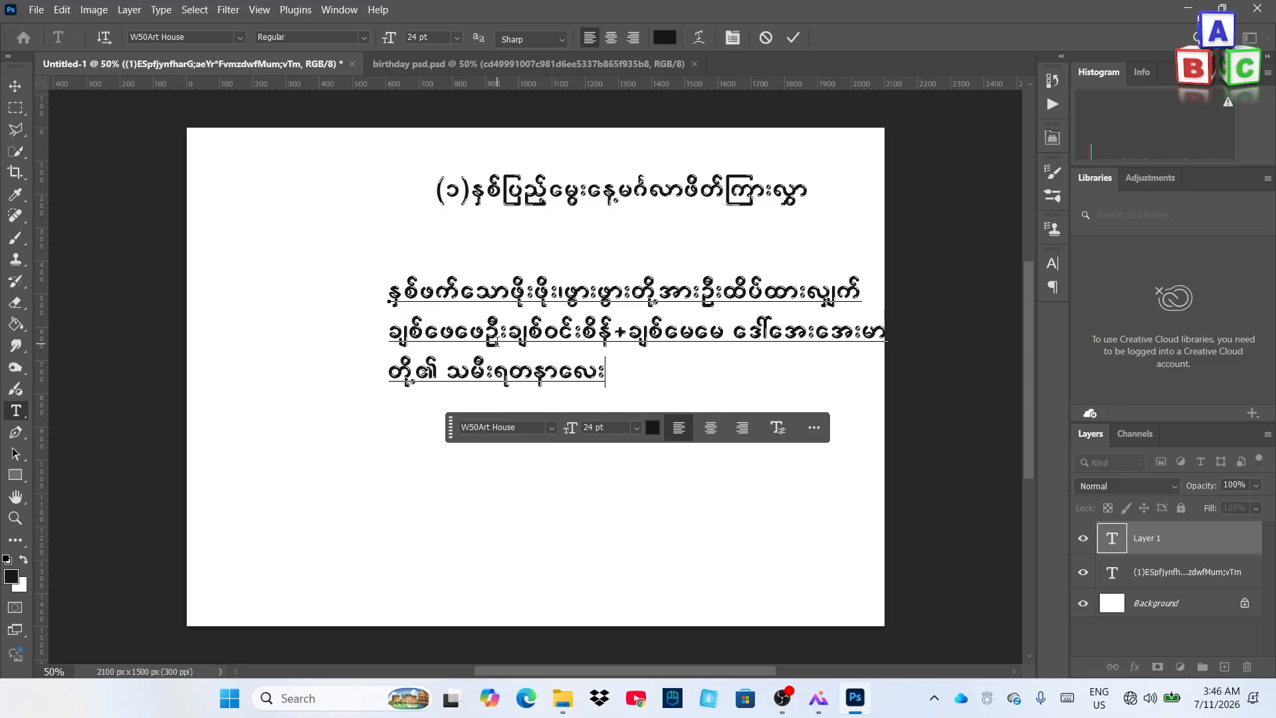
pyautogui.click(792, 38)
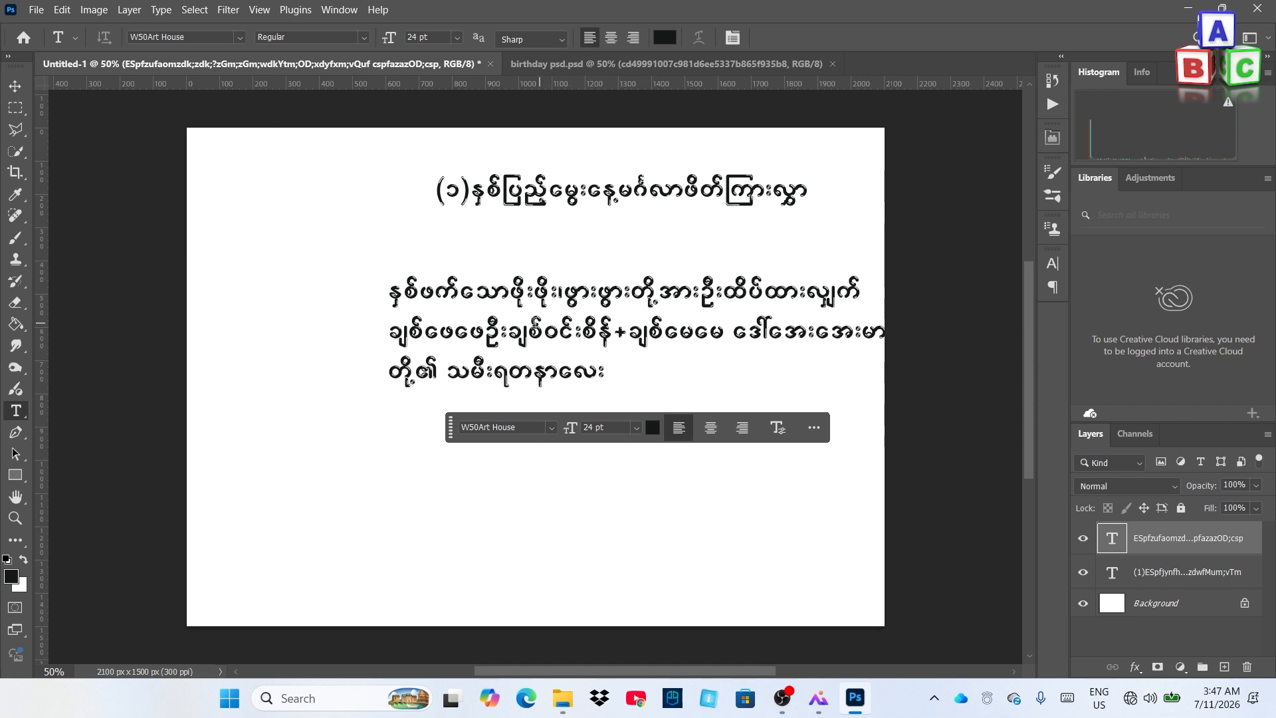
# Shift the paragraph slightly left and up
pyautogui.click(15, 86)
pyautogui.moveTo(554, 296); pyautogui.dragTo(535, 278)
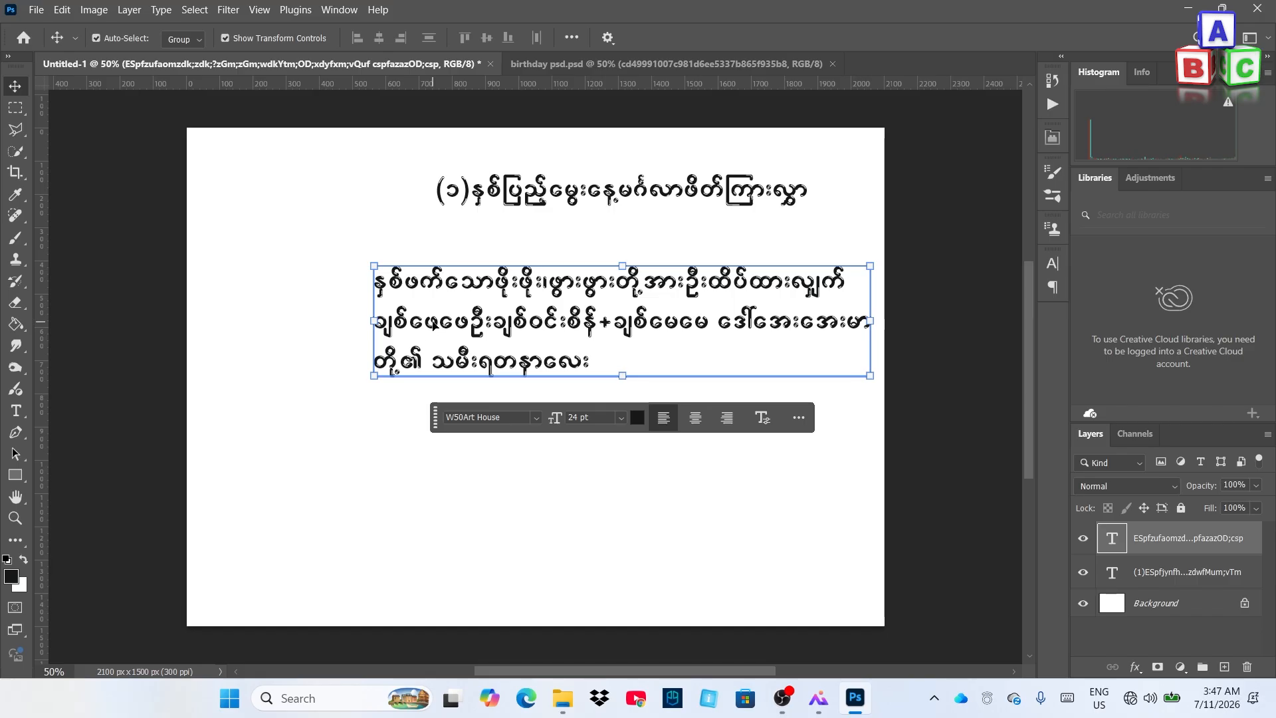
pyautogui.click(16, 411)
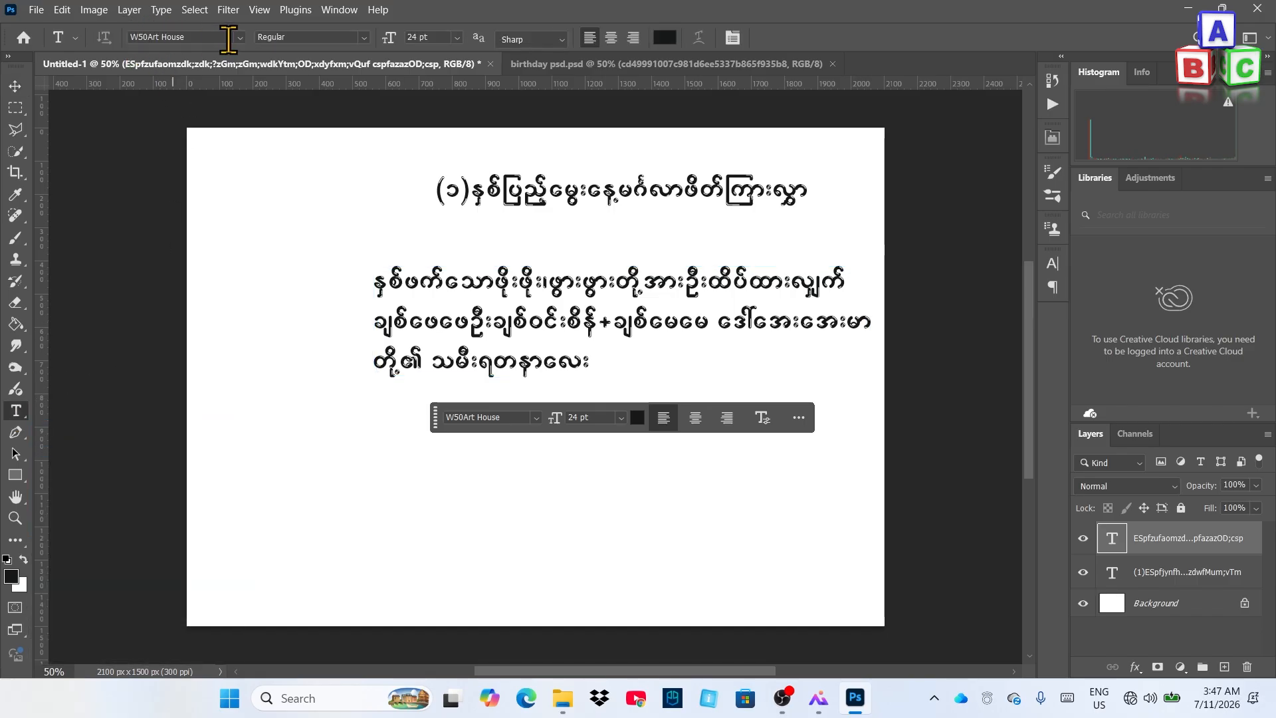
# Set the paragraph to W04Art House, 18 pt, with centred lines
pyautogui.click(240, 37)
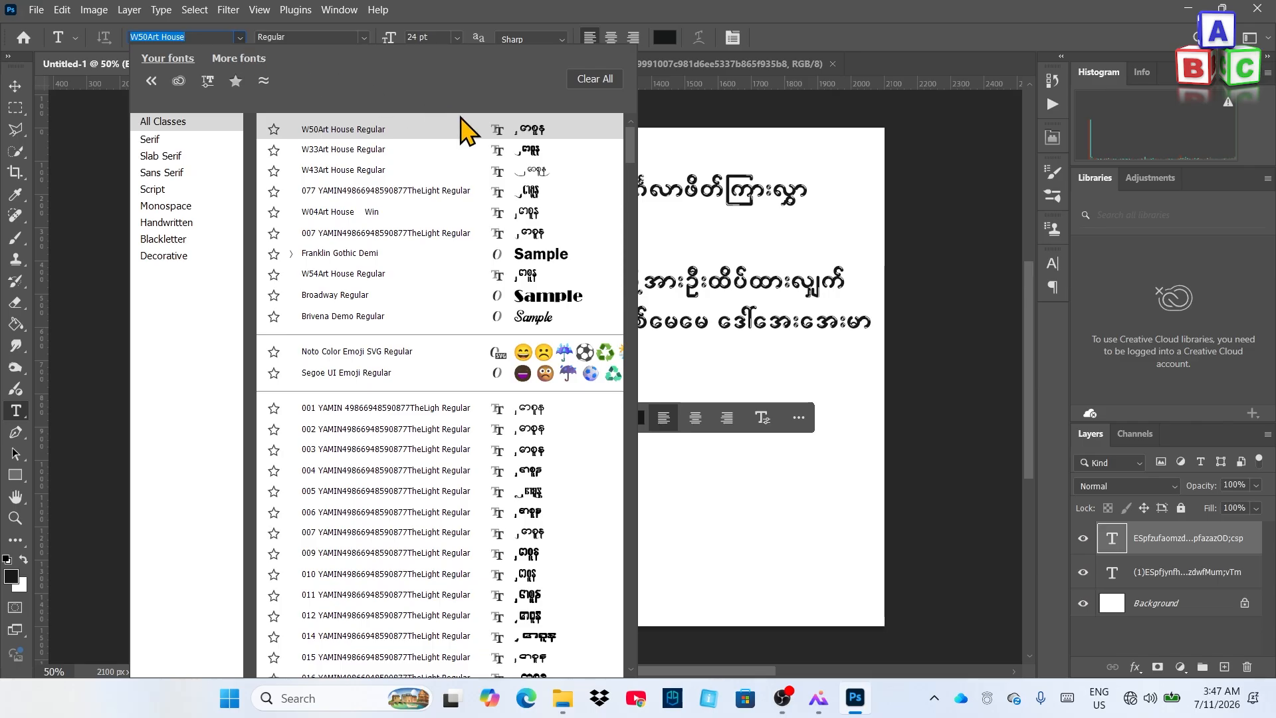
pyautogui.click(535, 220)
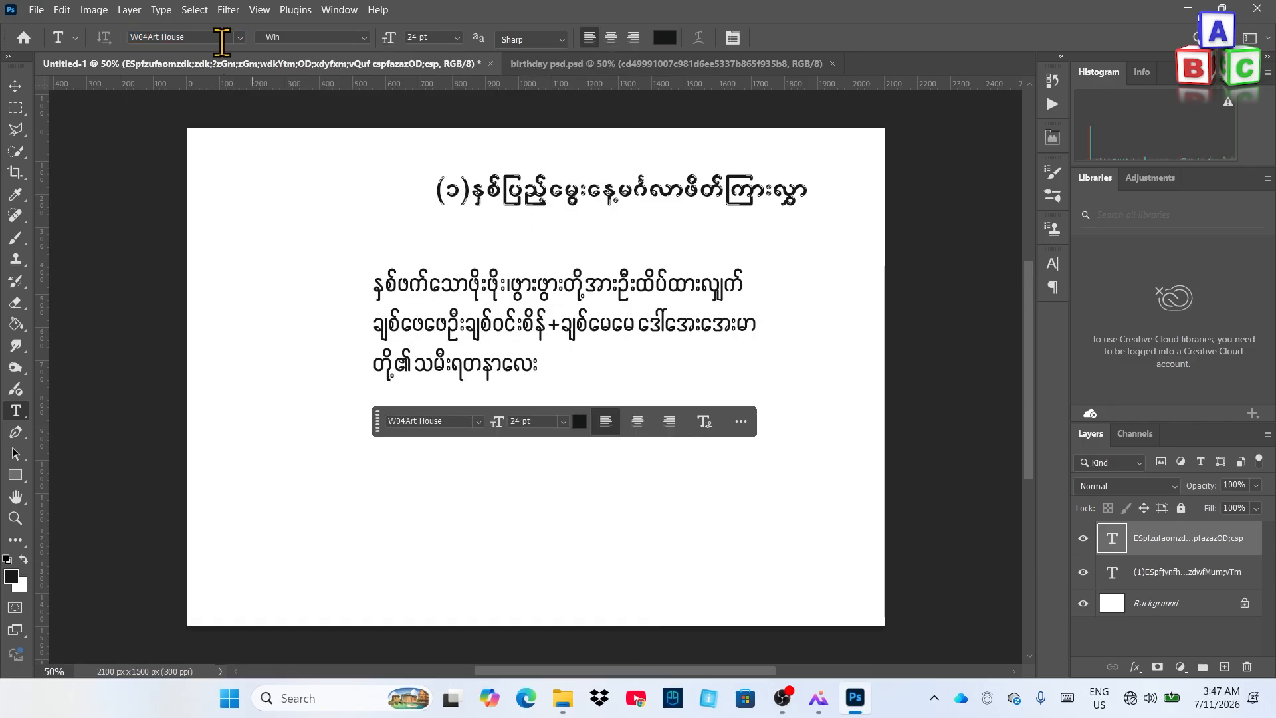
pyautogui.click(457, 37)
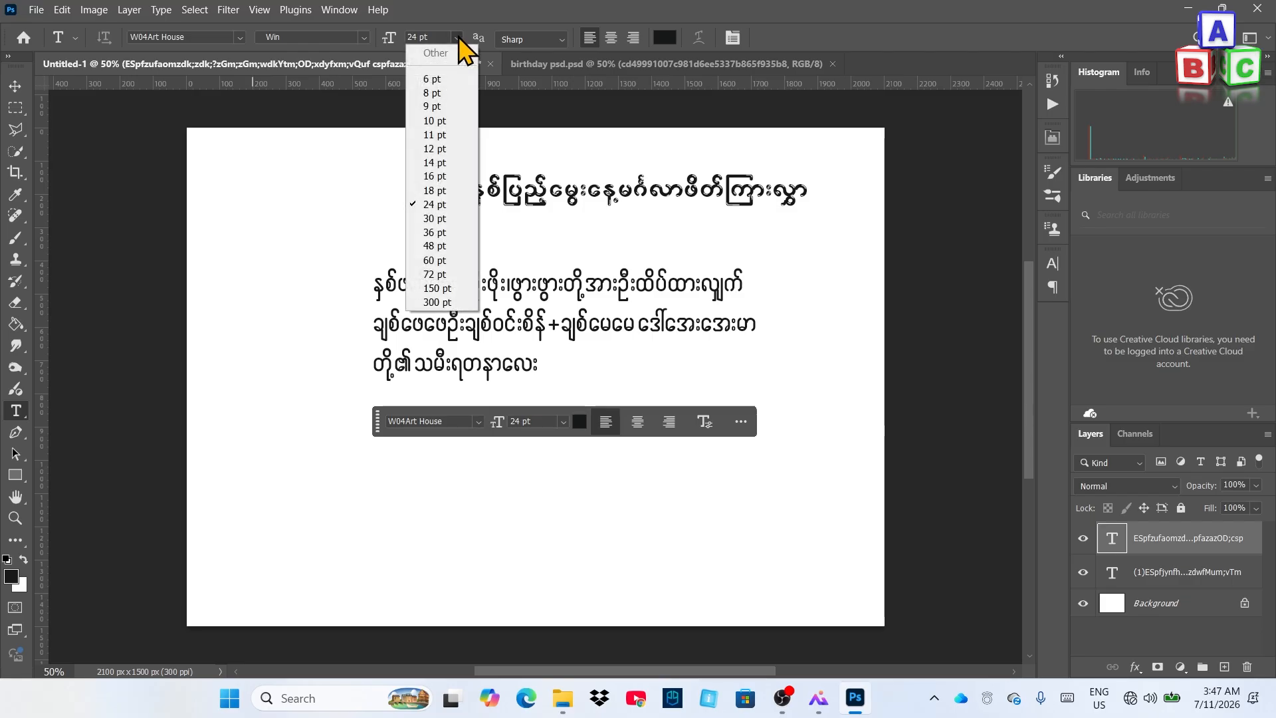
pyautogui.click(435, 191)
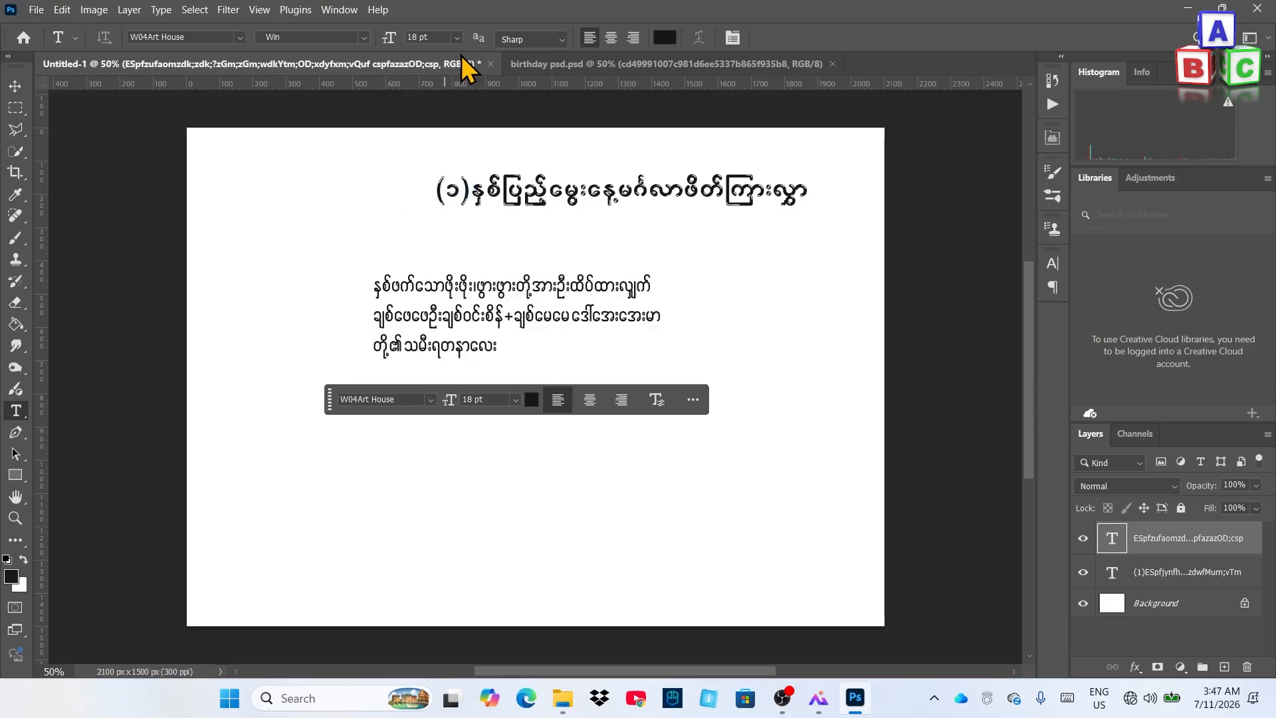
pyautogui.click(611, 38)
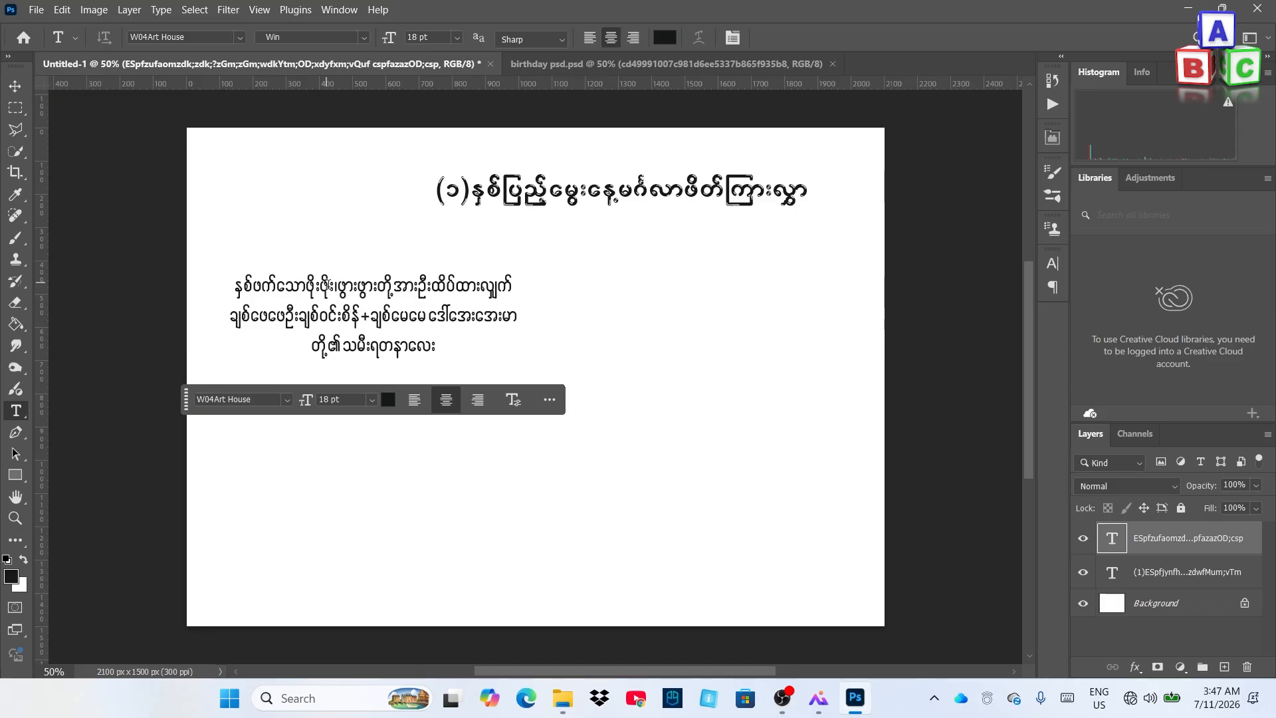
# Move the paragraph up beneath the title and check it against the reference card
pyautogui.click(19, 88)
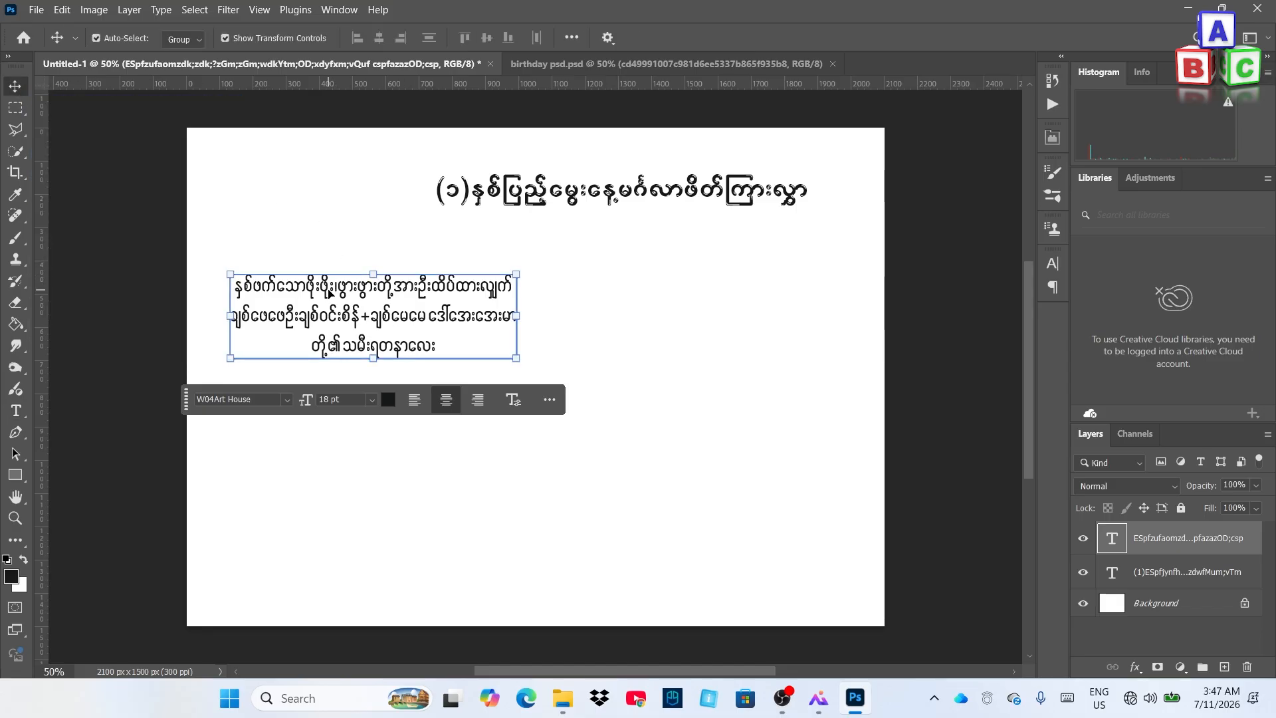
pyautogui.moveTo(339, 289); pyautogui.dragTo(608, 247)
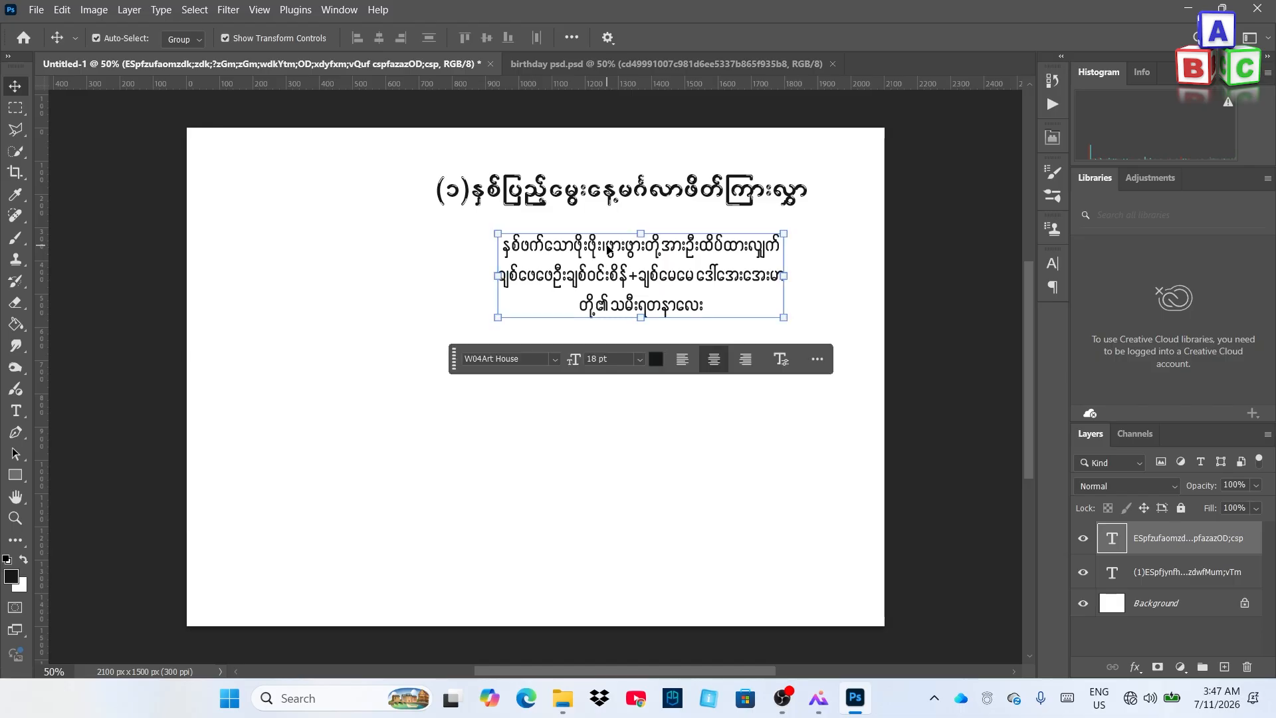
pyautogui.click(557, 65)
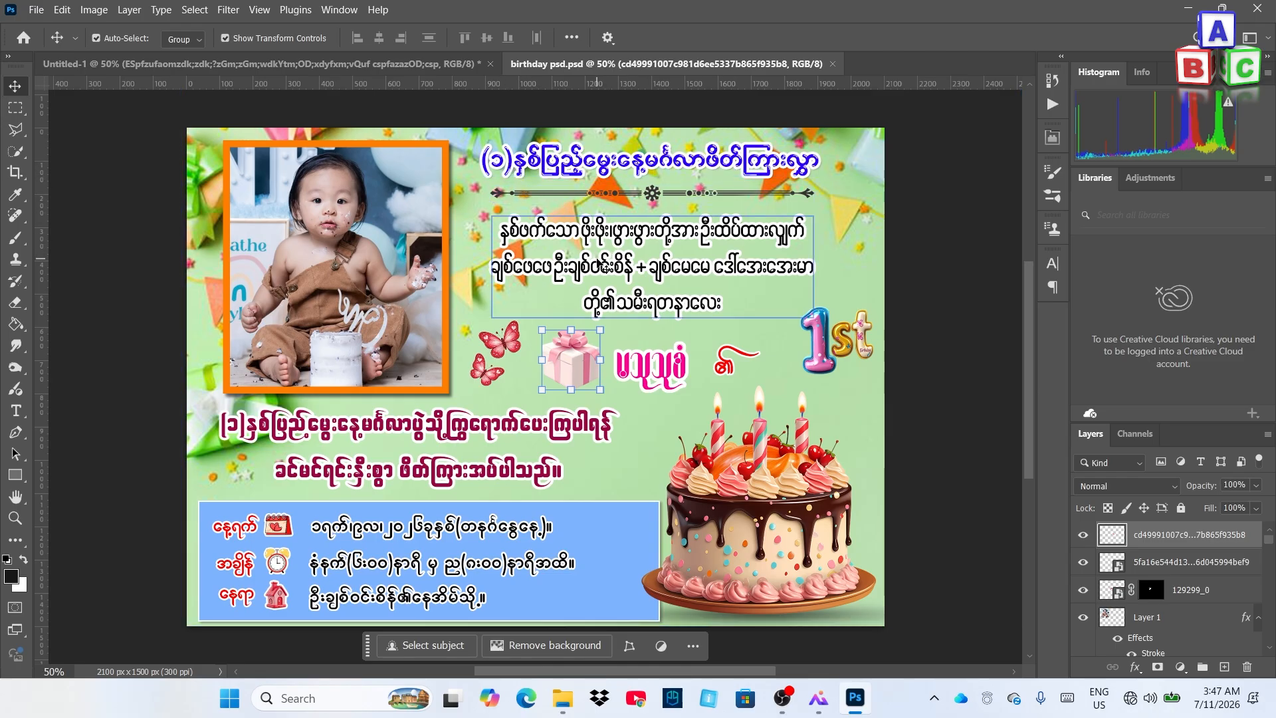
pyautogui.click(419, 65)
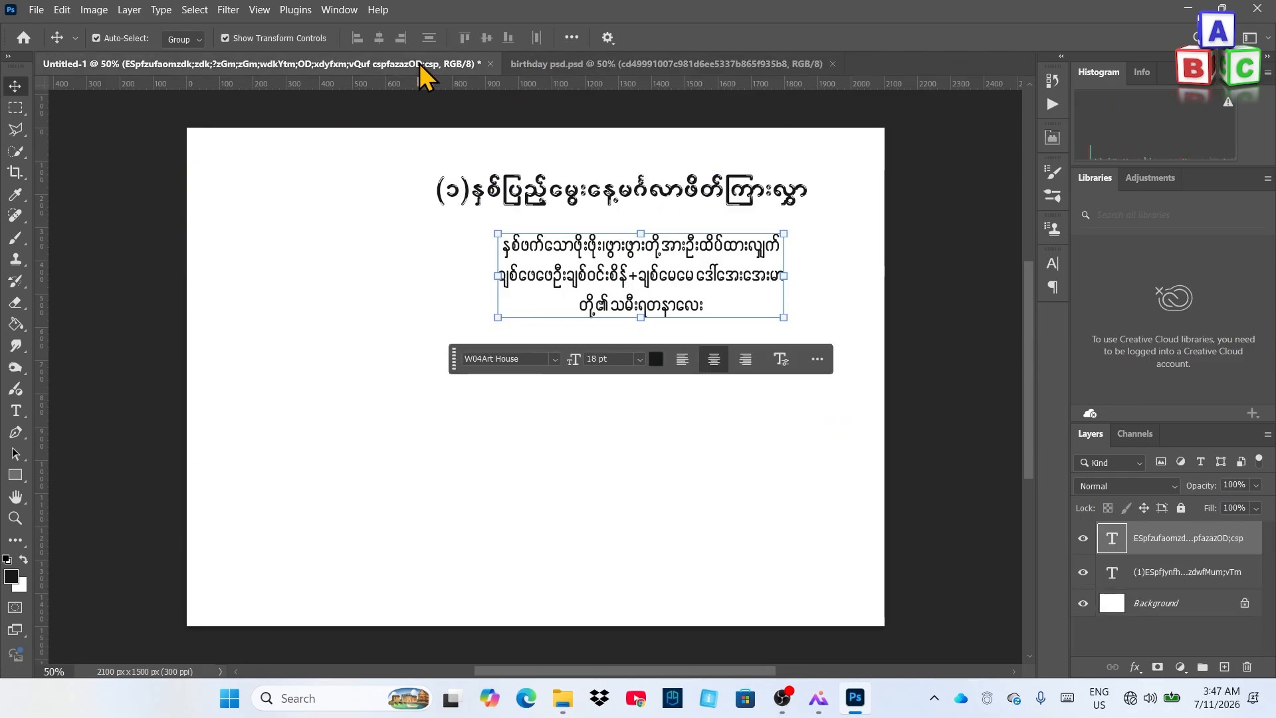
pyautogui.click(625, 188)
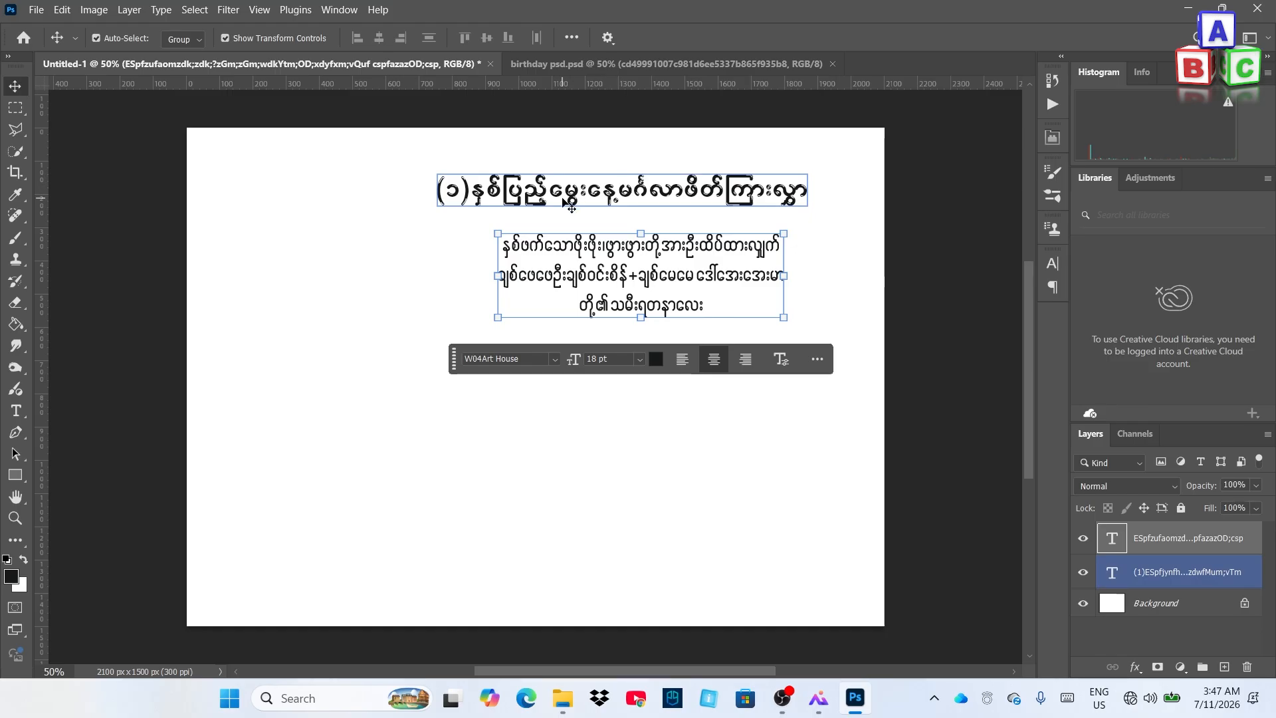
pyautogui.click(798, 463)
pyautogui.click(1155, 606)
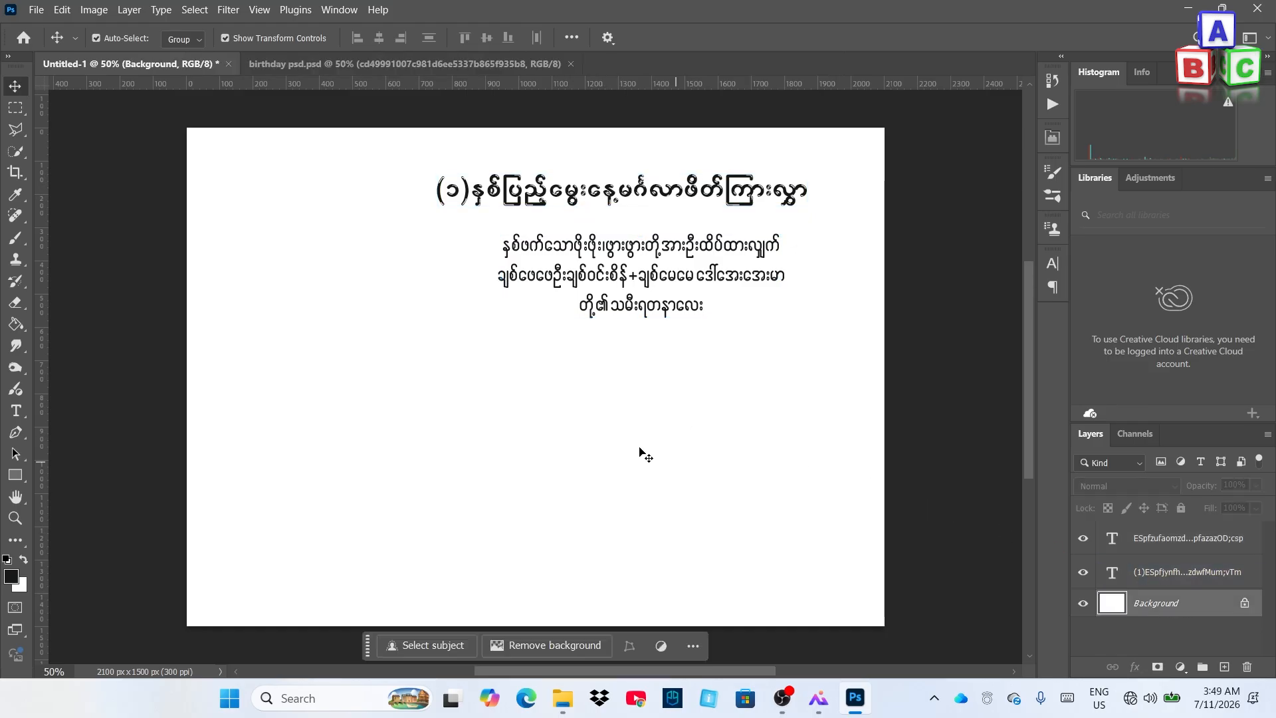
# Embed the 'Free Birthday Backgrounds on WallpaperSafari' image and scale it to fill the card
pyautogui.click(35, 10)
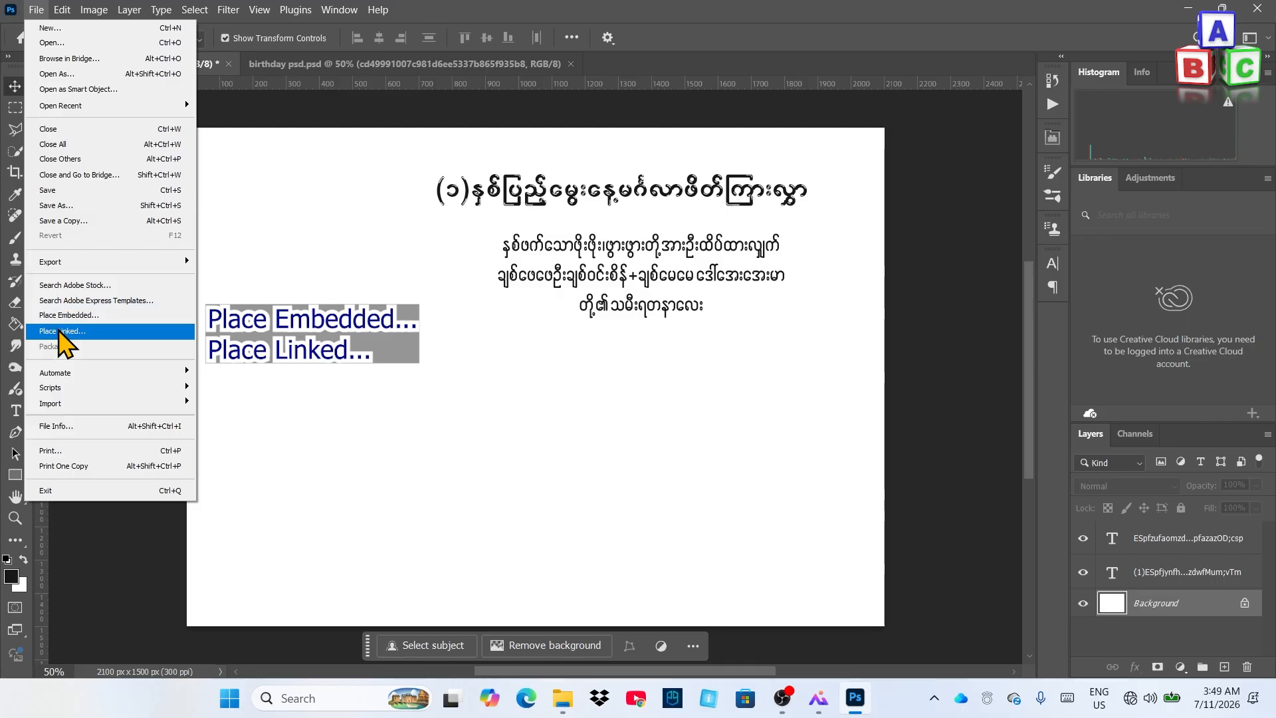
pyautogui.click(60, 317)
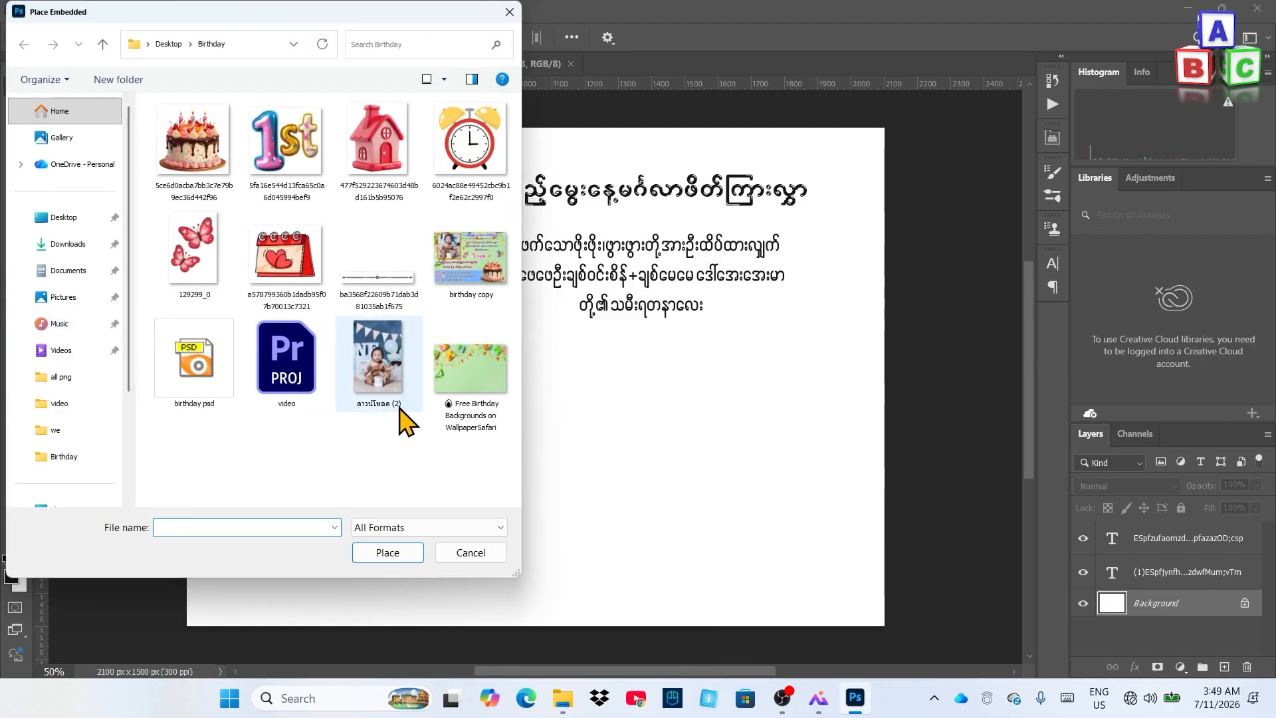
pyautogui.click(493, 393)
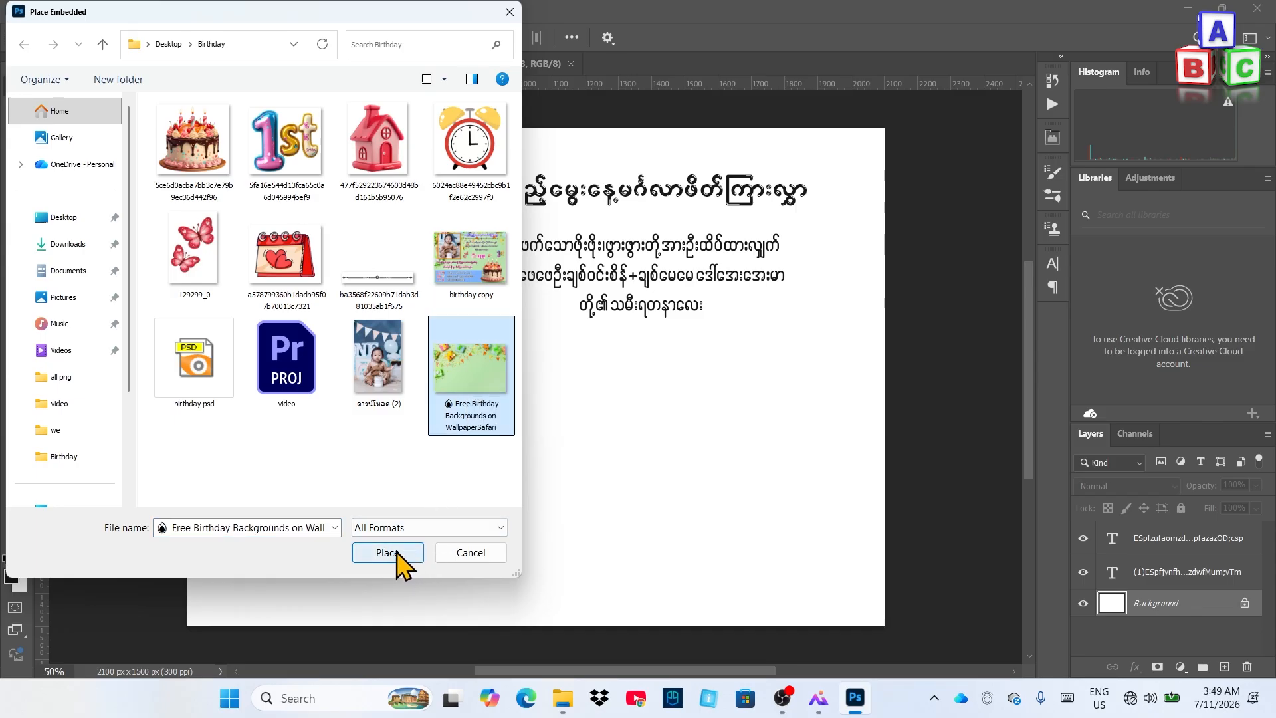
pyautogui.doubleClick(479, 372)
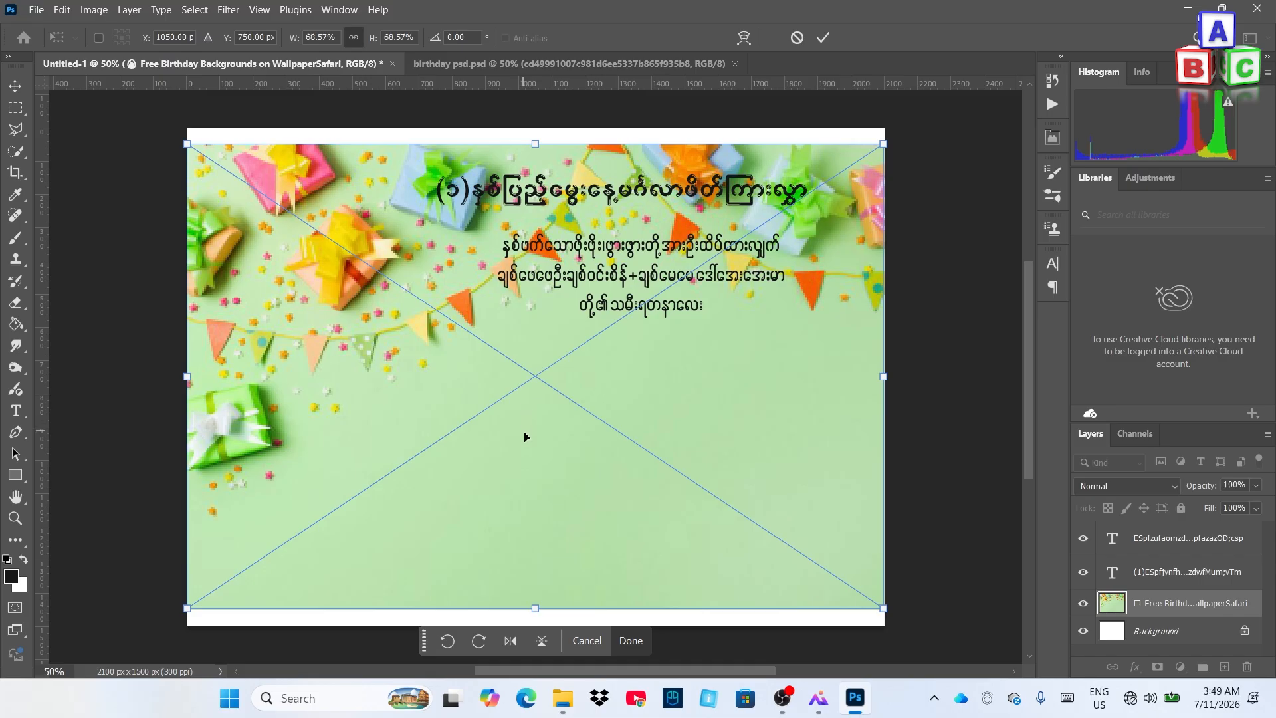
pyautogui.moveTo(531, 445); pyautogui.dragTo(532, 432)
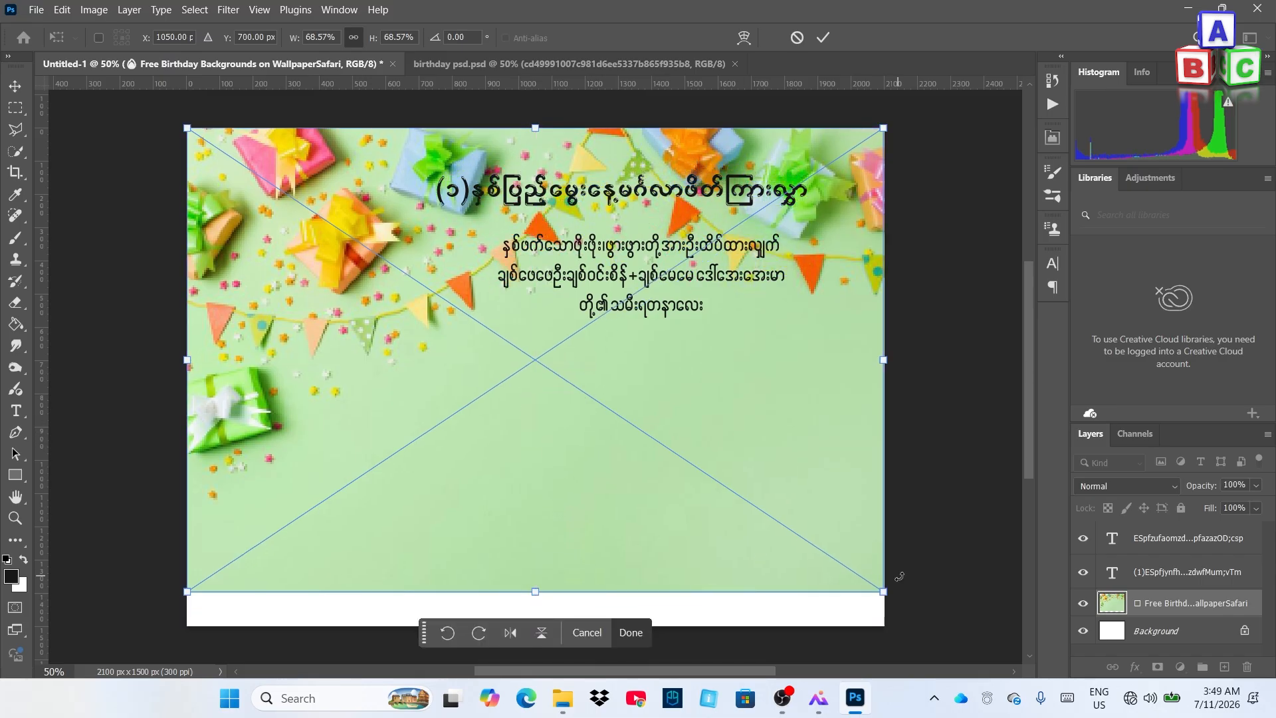
pyautogui.moveTo(884, 592); pyautogui.dragTo(957, 672)
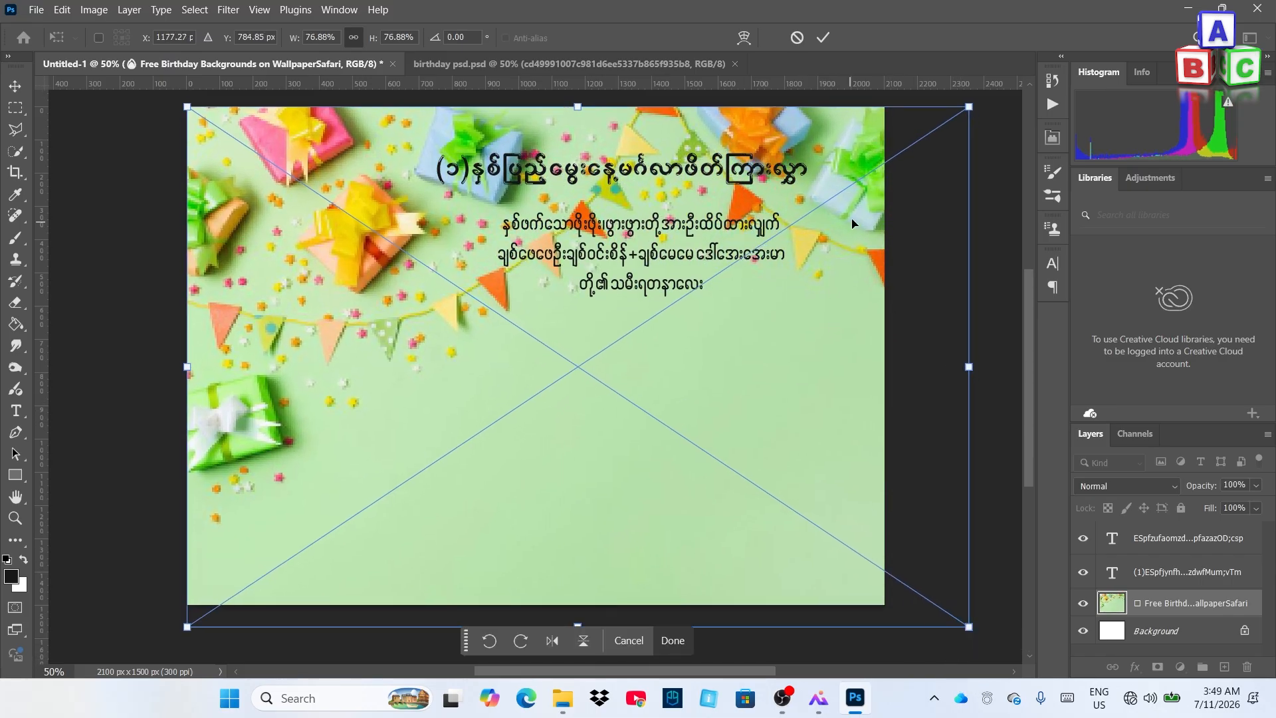
pyautogui.click(824, 37)
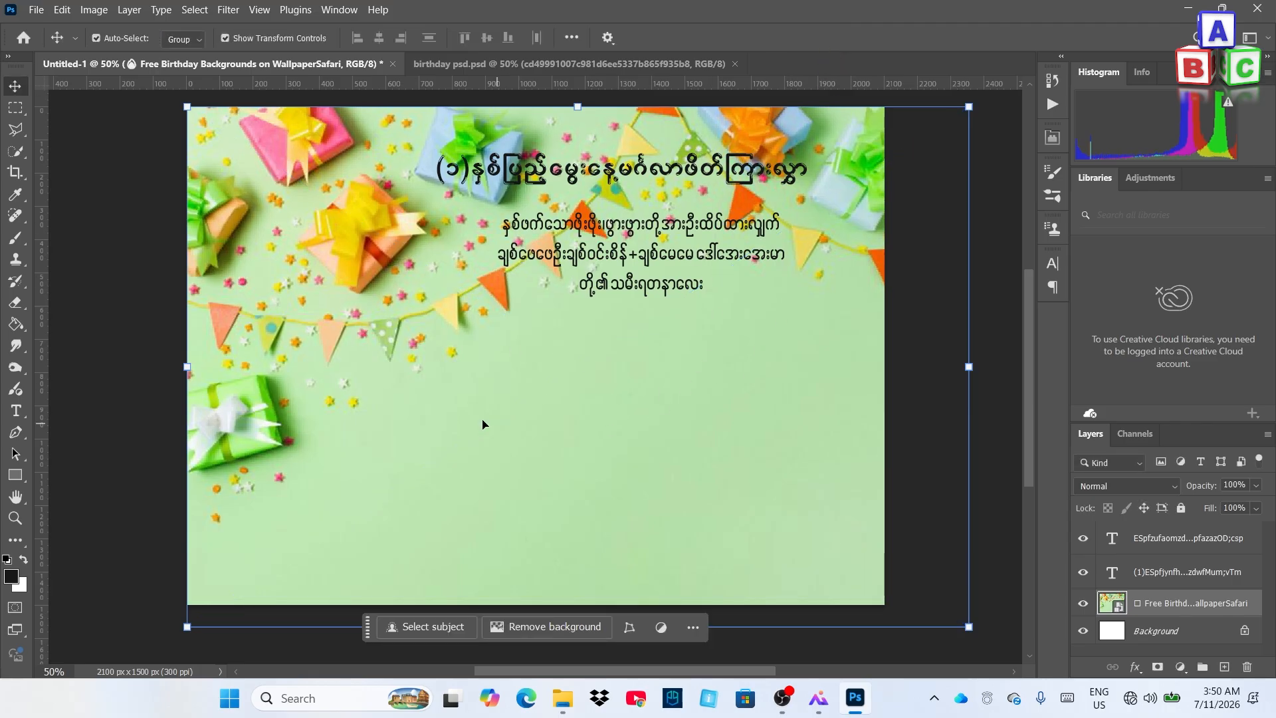
# Scroll and pan around the card to inspect the placed background
pyautogui.scroll(-4, 634, 346)
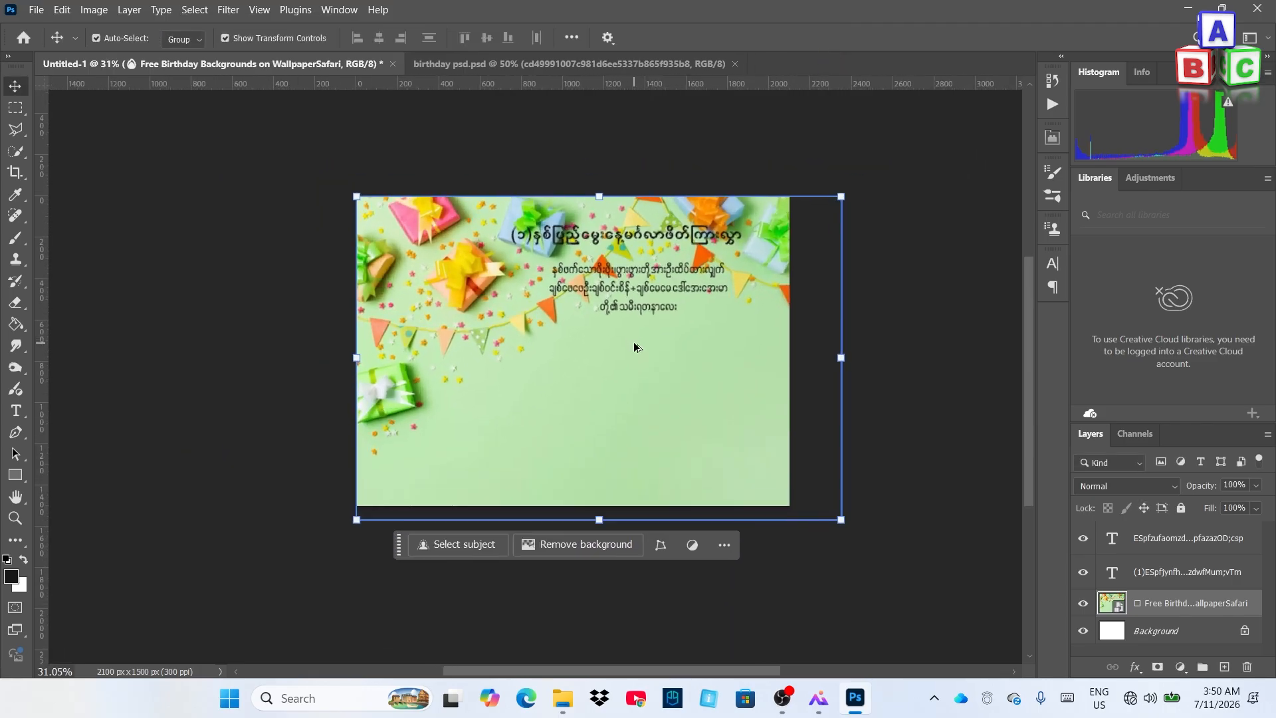
pyautogui.scroll(3, 634, 345)
pyautogui.scroll(-4, 590, 343)
pyautogui.scroll(3, 591, 344)
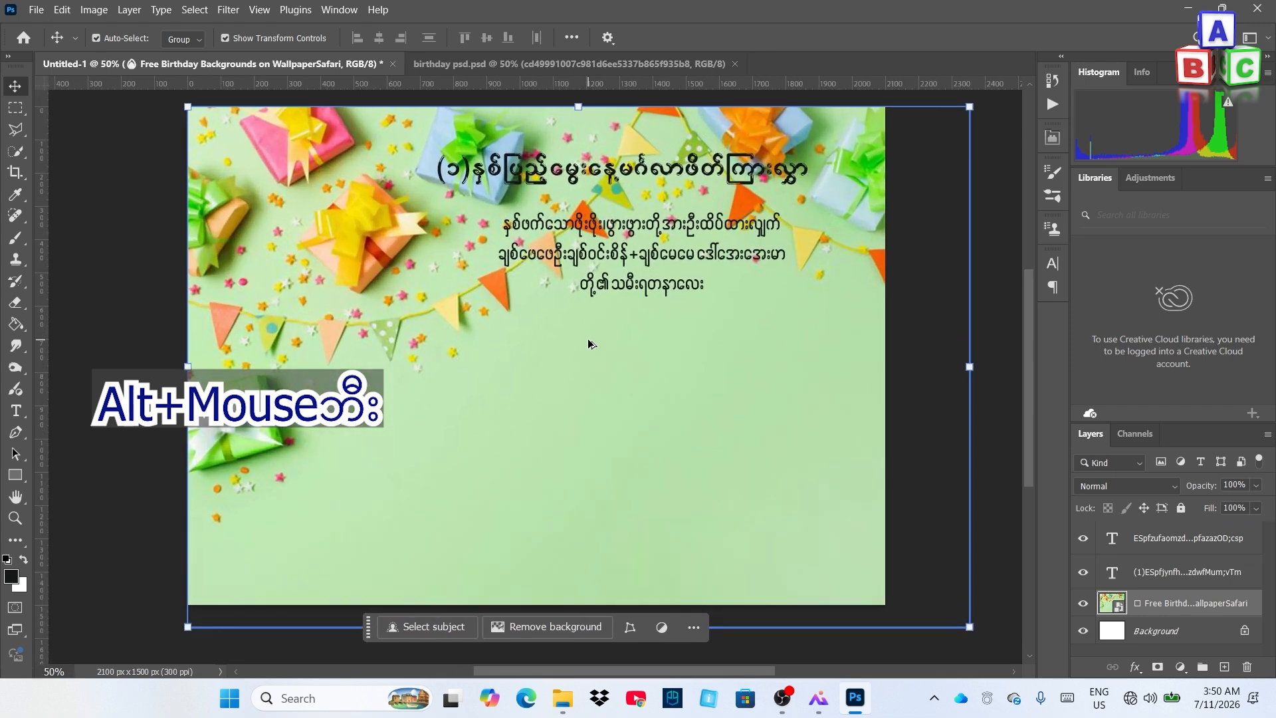
pyautogui.scroll(-2, 590, 344)
pyautogui.scroll(1, 581, 342)
pyautogui.scroll(1, 582, 340)
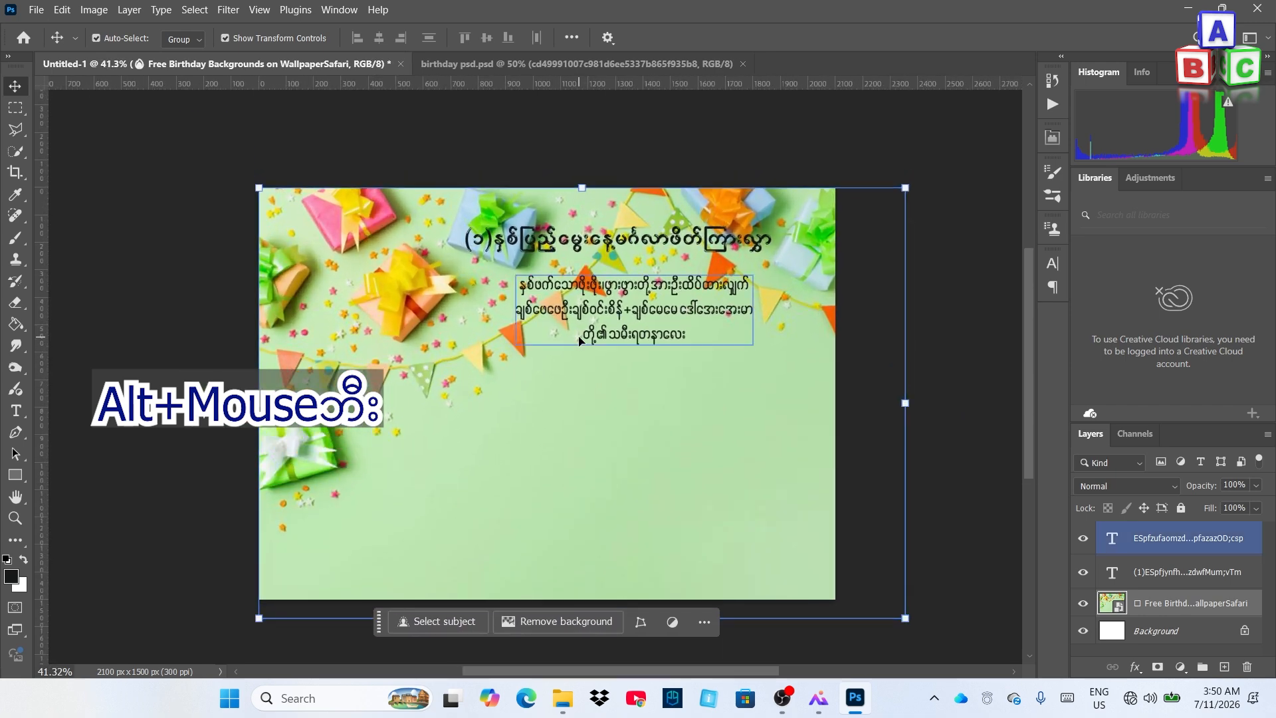
pyautogui.hscroll(1, 580, 338)
pyautogui.scroll(-1, 580, 333)
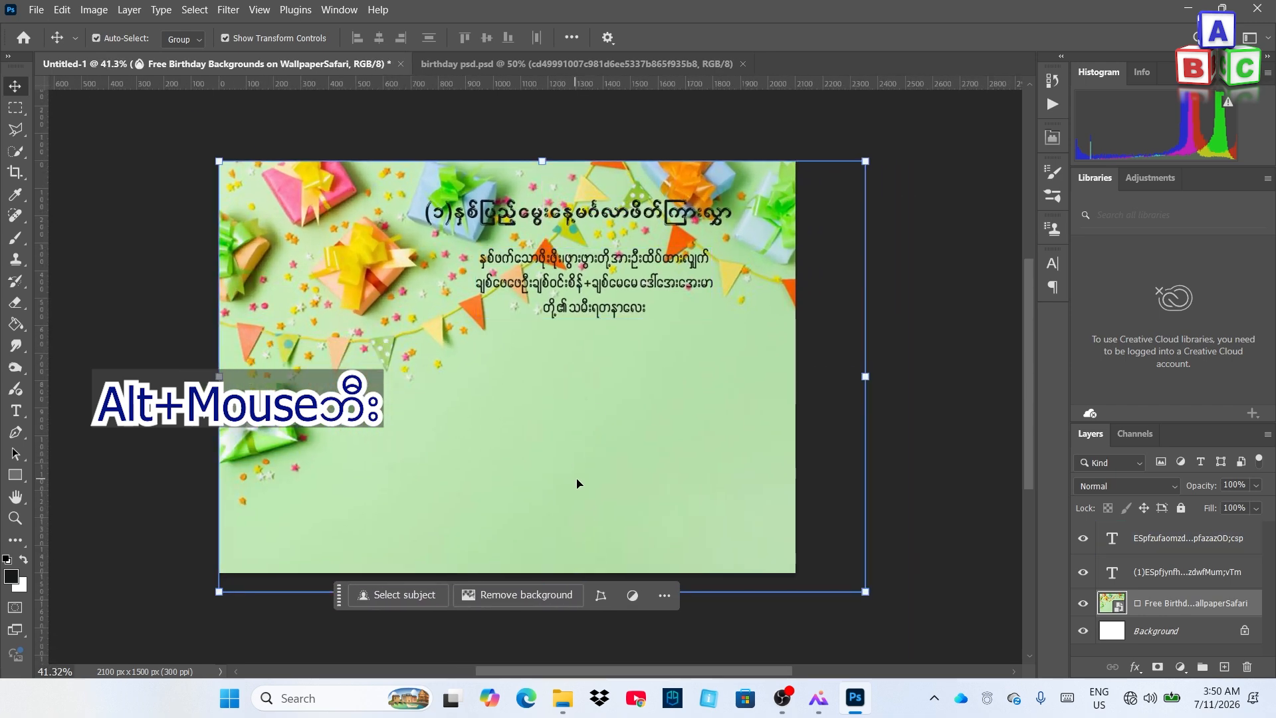
pyautogui.moveTo(649, 670)
pyautogui.mouseDown()
pyautogui.moveTo(516, 660)
pyautogui.moveTo(555, 683)
pyautogui.moveTo(627, 667)
pyautogui.mouseUp()
pyautogui.moveTo(1032, 441)
pyautogui.mouseDown()
pyautogui.moveTo(1039, 473)
pyautogui.moveTo(1043, 414)
pyautogui.moveTo(1047, 440)
pyautogui.mouseUp()
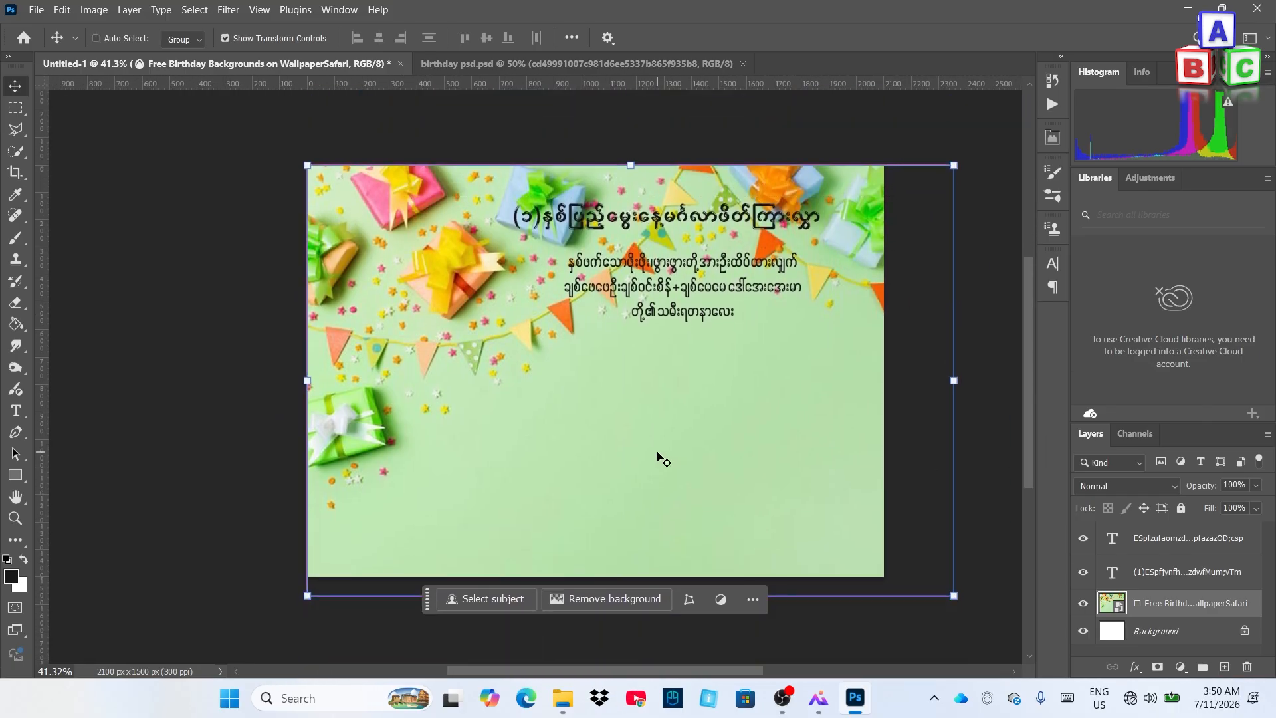
pyautogui.hscroll(2, 655, 455)
pyautogui.scroll(1, 618, 357)
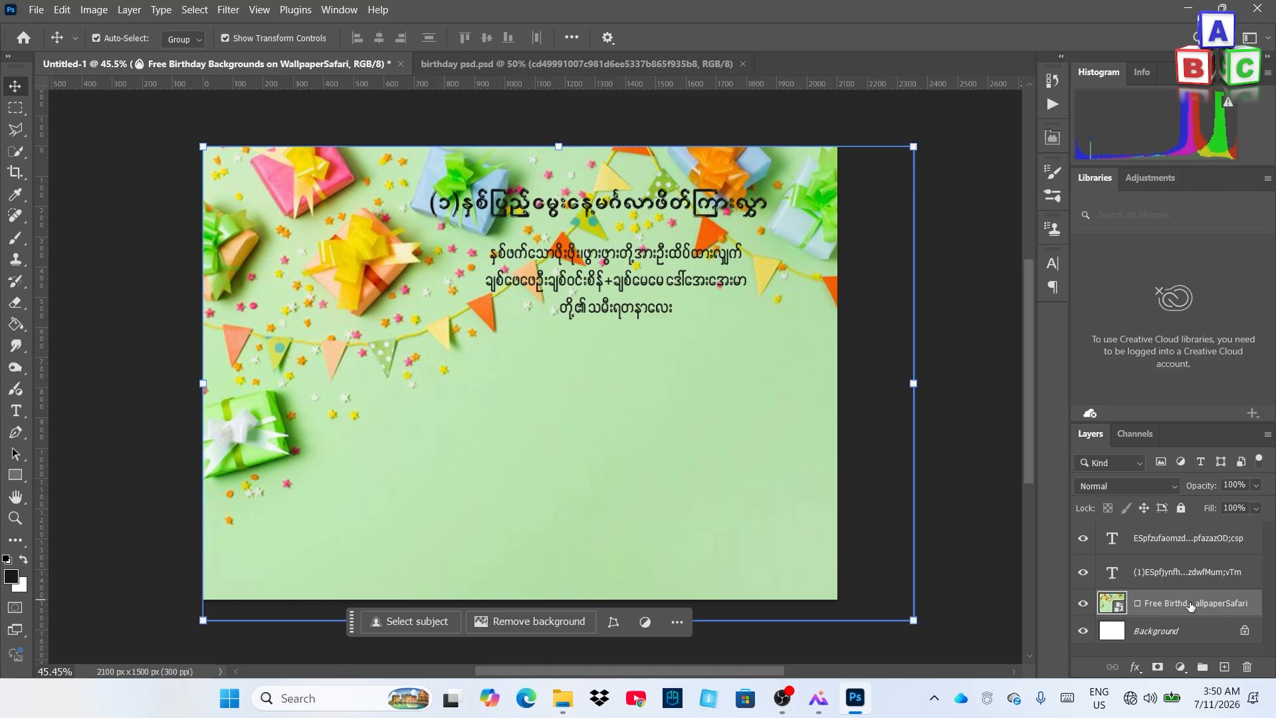
# Lower the background photo layer's opacity to about 80%
pyautogui.click(1255, 485)
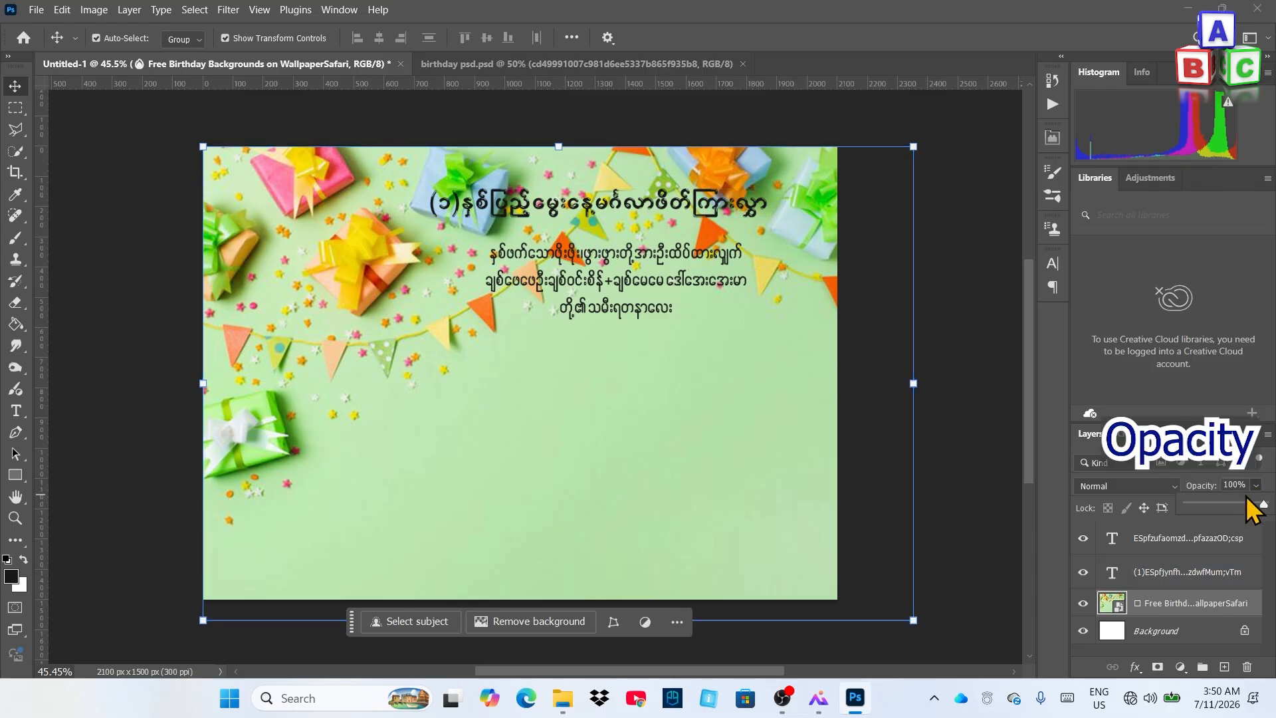
pyautogui.click(1255, 485)
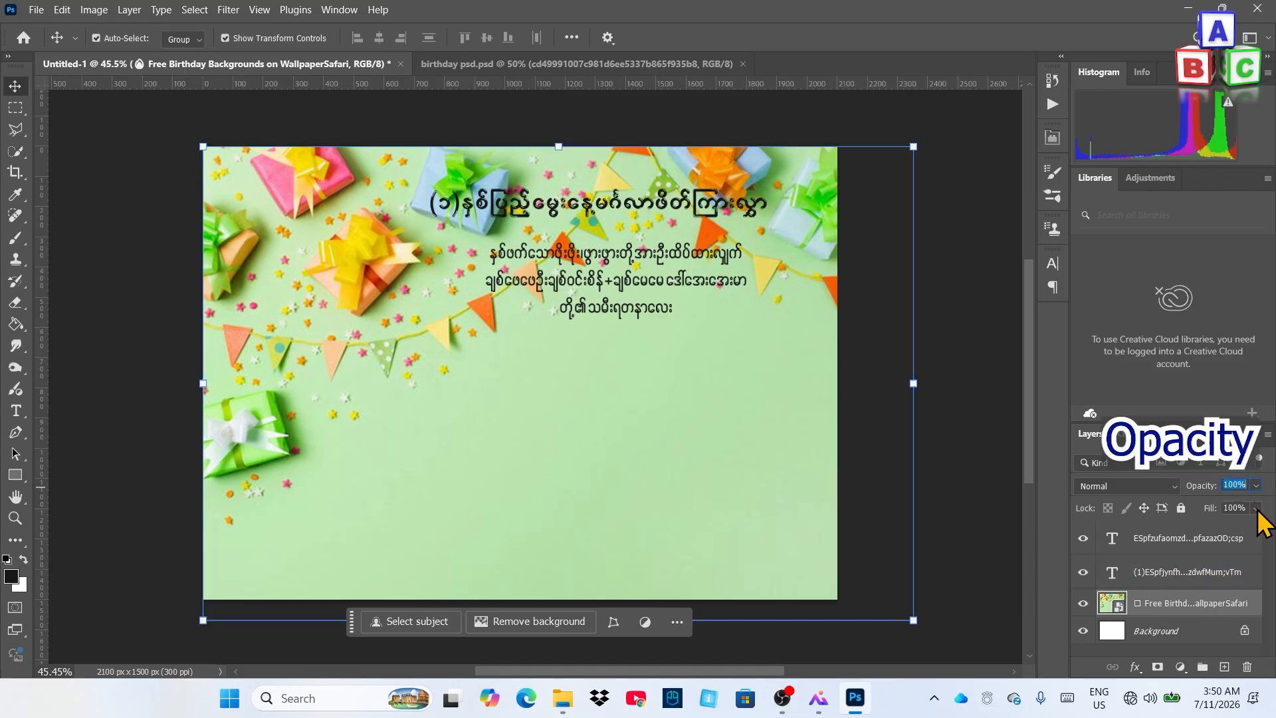
pyautogui.click(1256, 485)
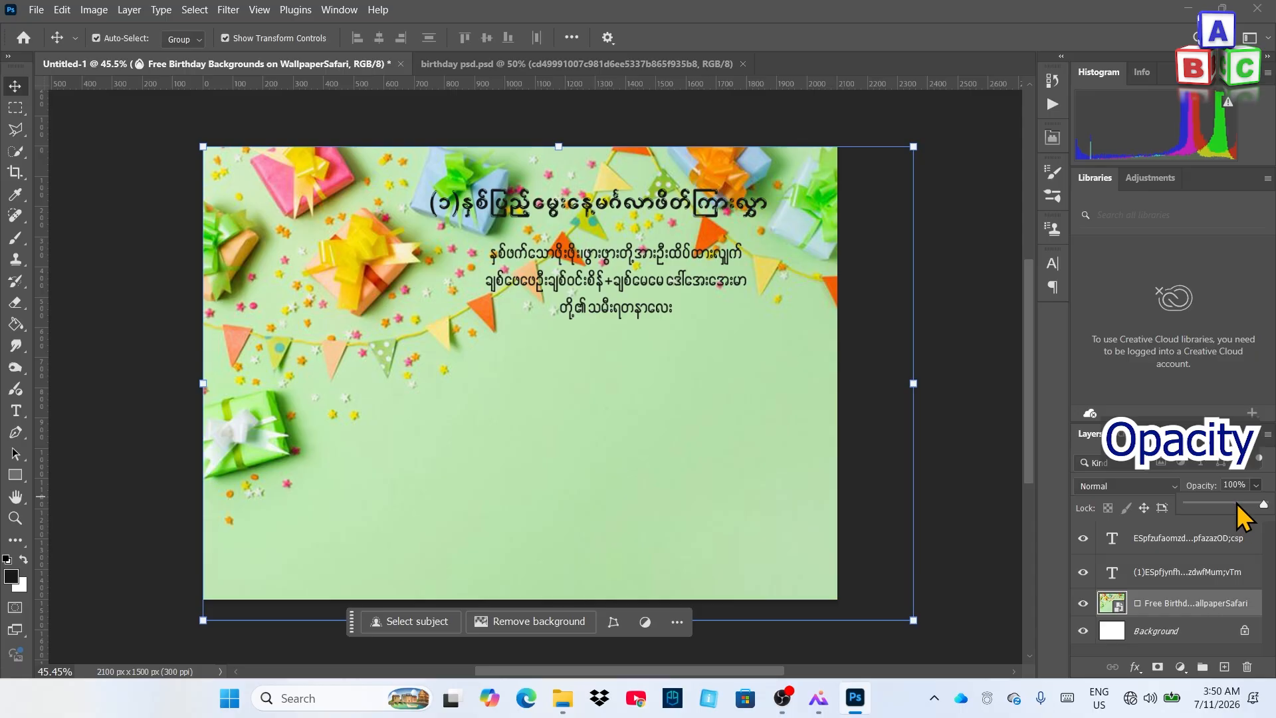
pyautogui.click(1235, 504)
pyautogui.moveTo(1208, 504); pyautogui.dragTo(1246, 504)
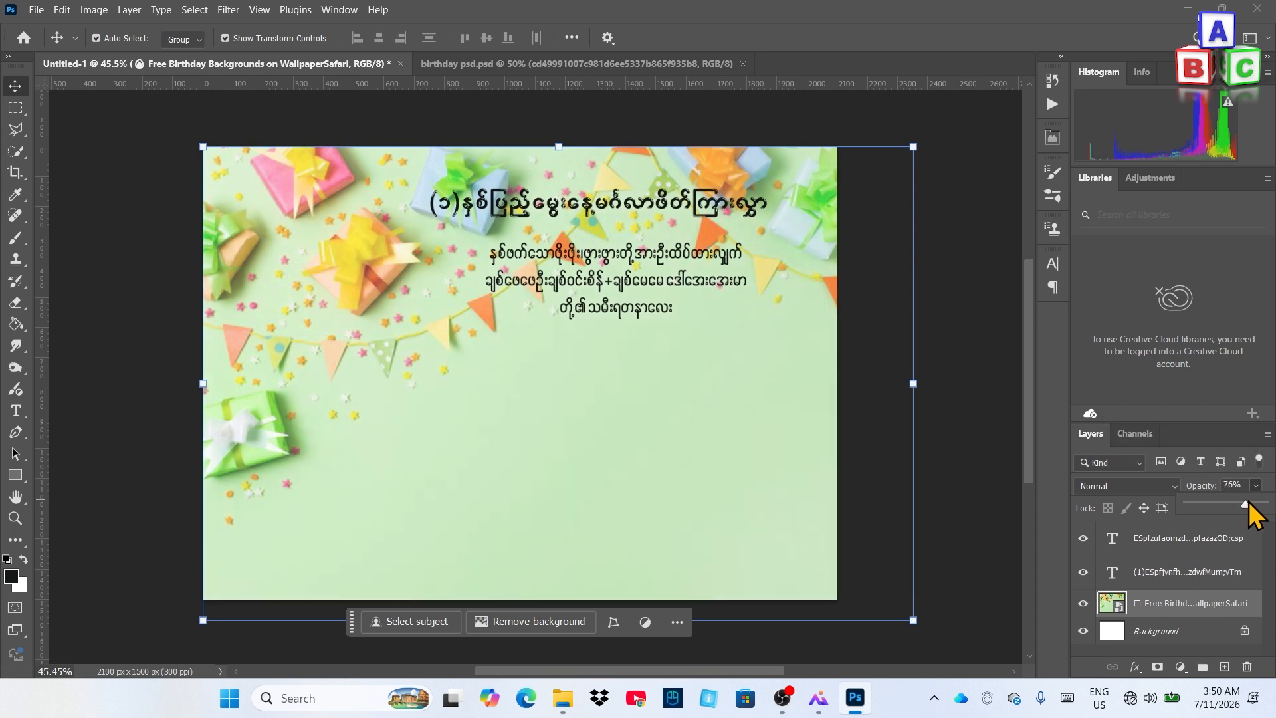
pyautogui.moveTo(1248, 503); pyautogui.dragTo(1244, 485)
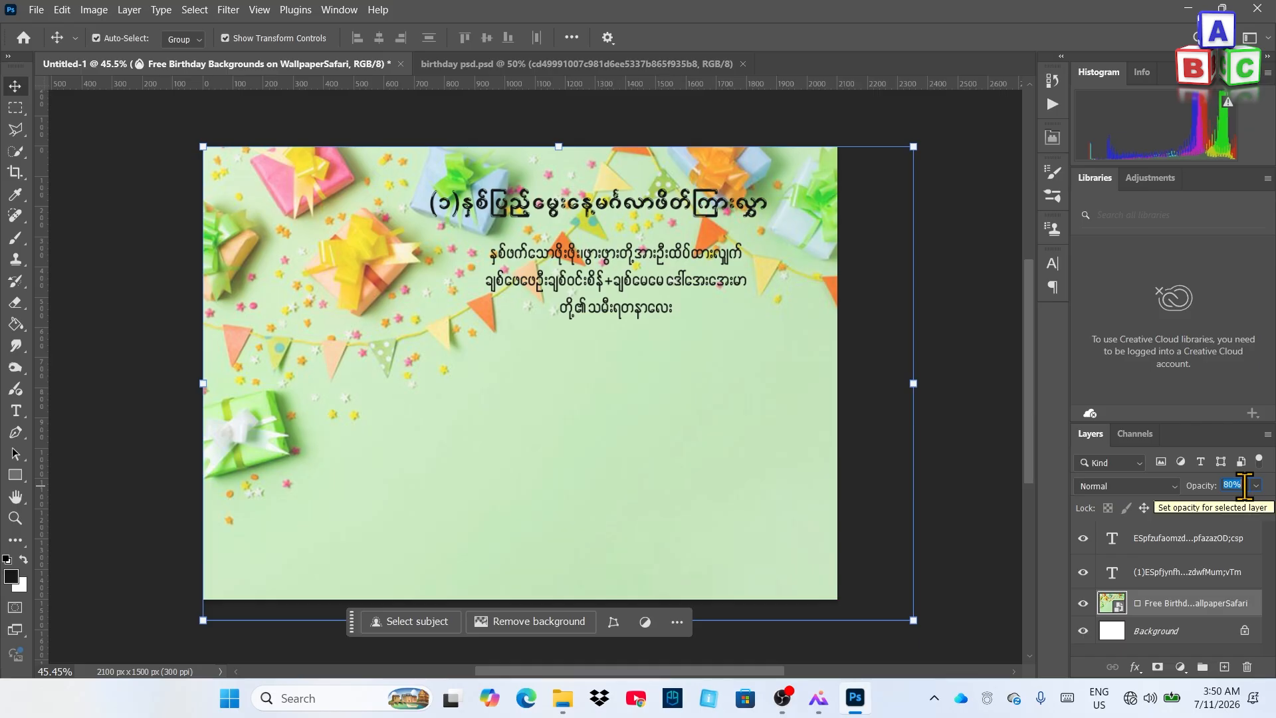
pyautogui.click(984, 440)
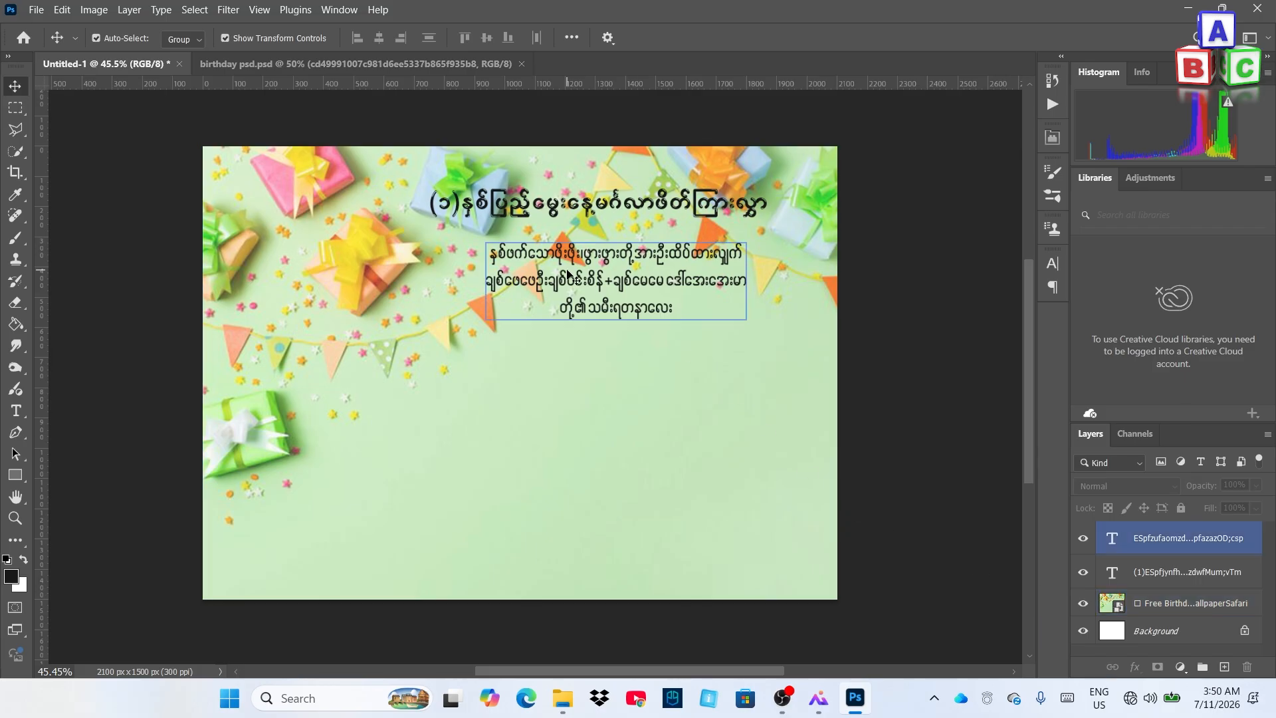
# Open Blending Options for the title layer and enable Color Overlay
pyautogui.click(521, 211)
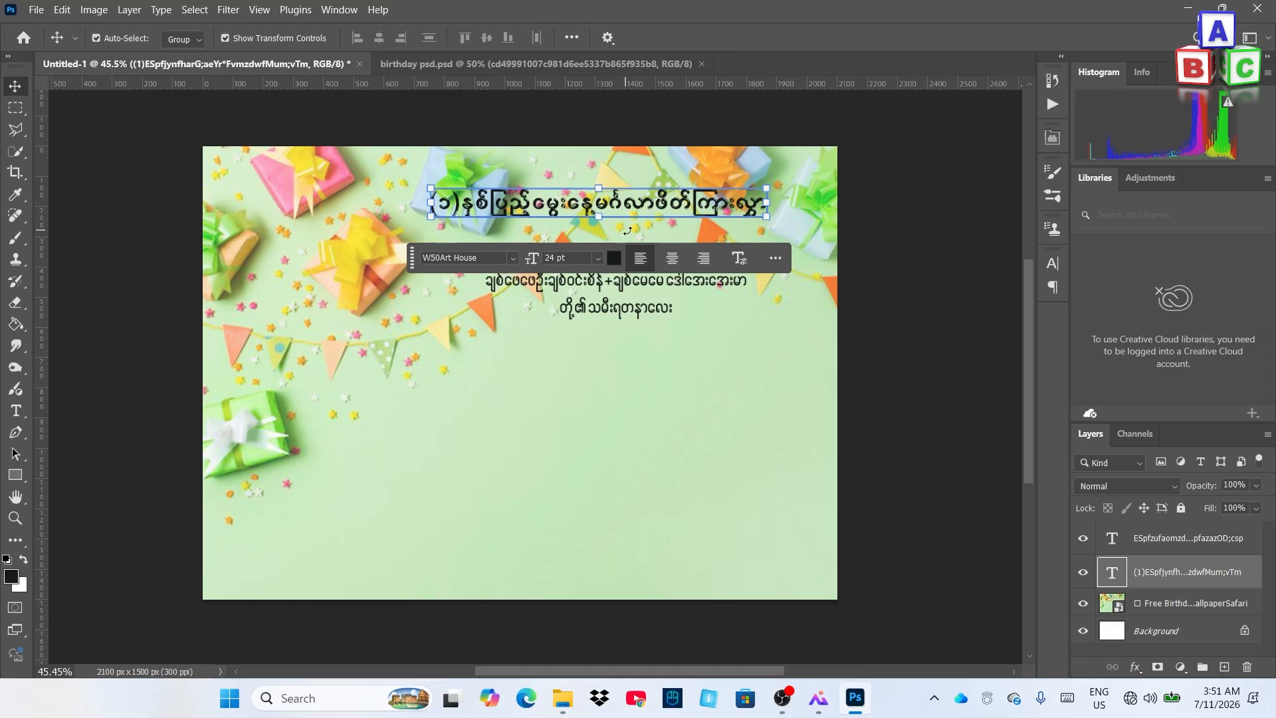
pyautogui.rightClick(1257, 576)
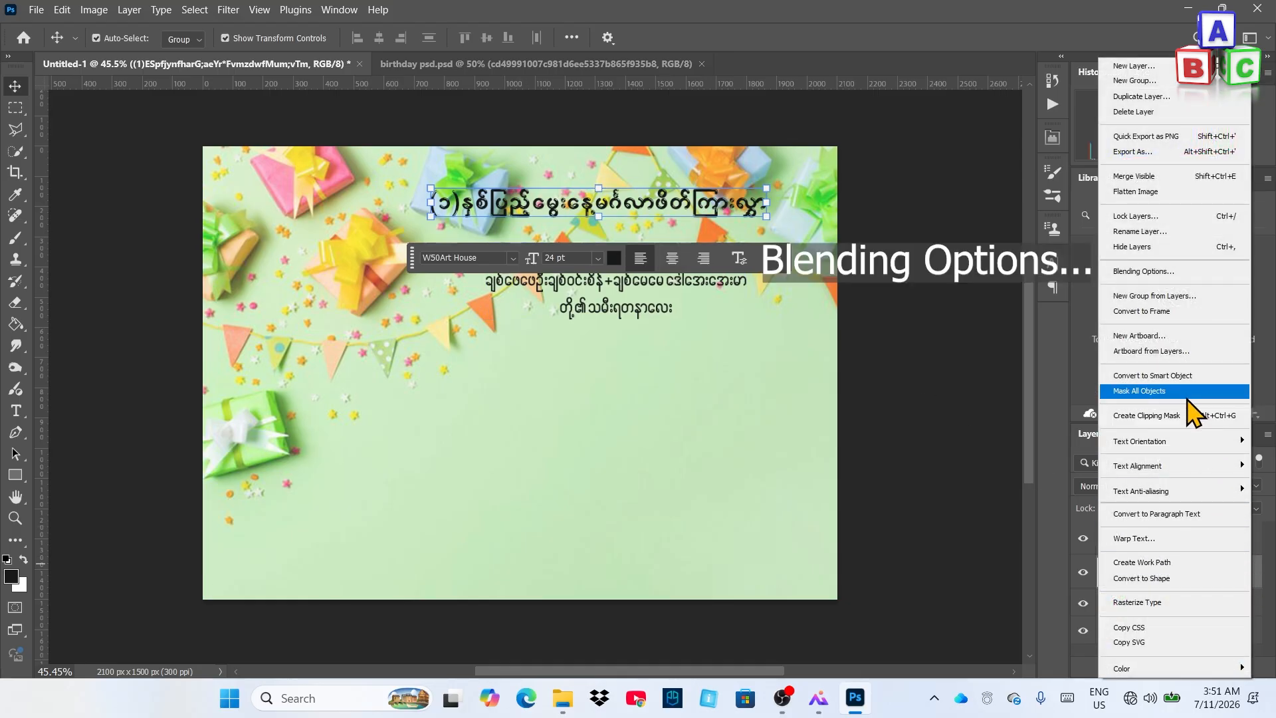
pyautogui.click(1154, 269)
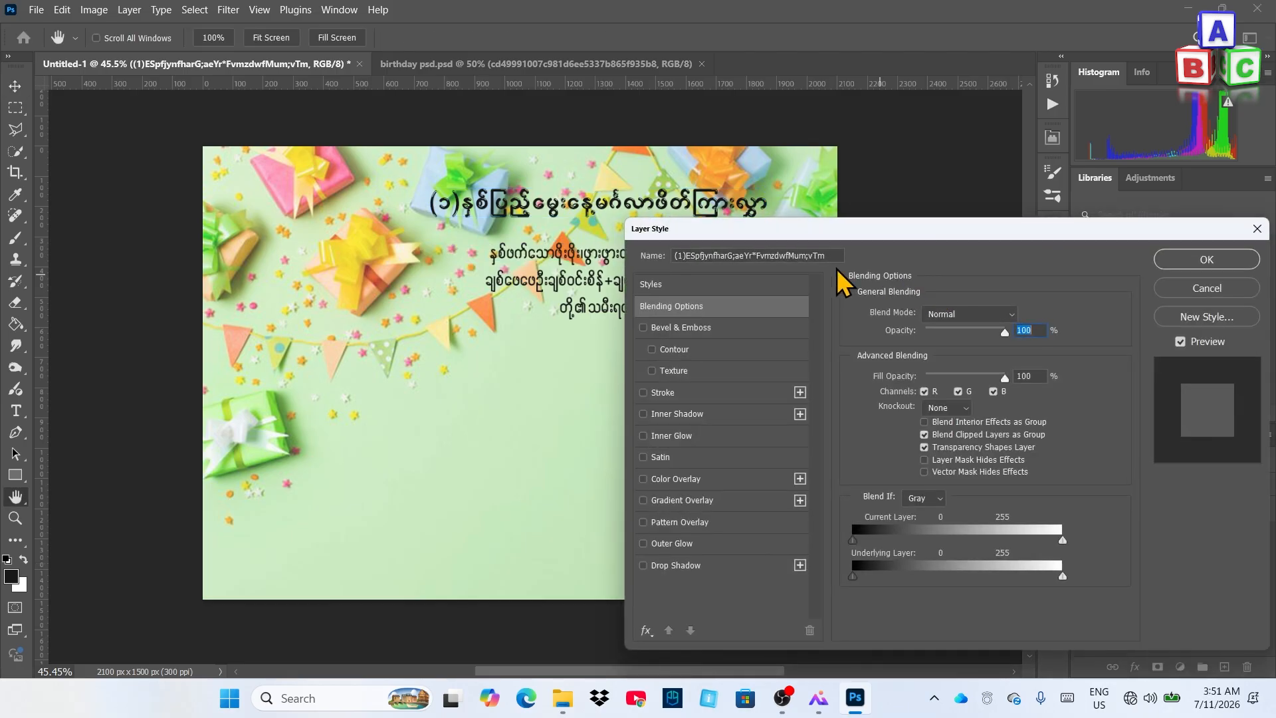
pyautogui.moveTo(797, 227)
pyautogui.mouseDown()
pyautogui.moveTo(845, 259)
pyautogui.moveTo(818, 228)
pyautogui.mouseUp()
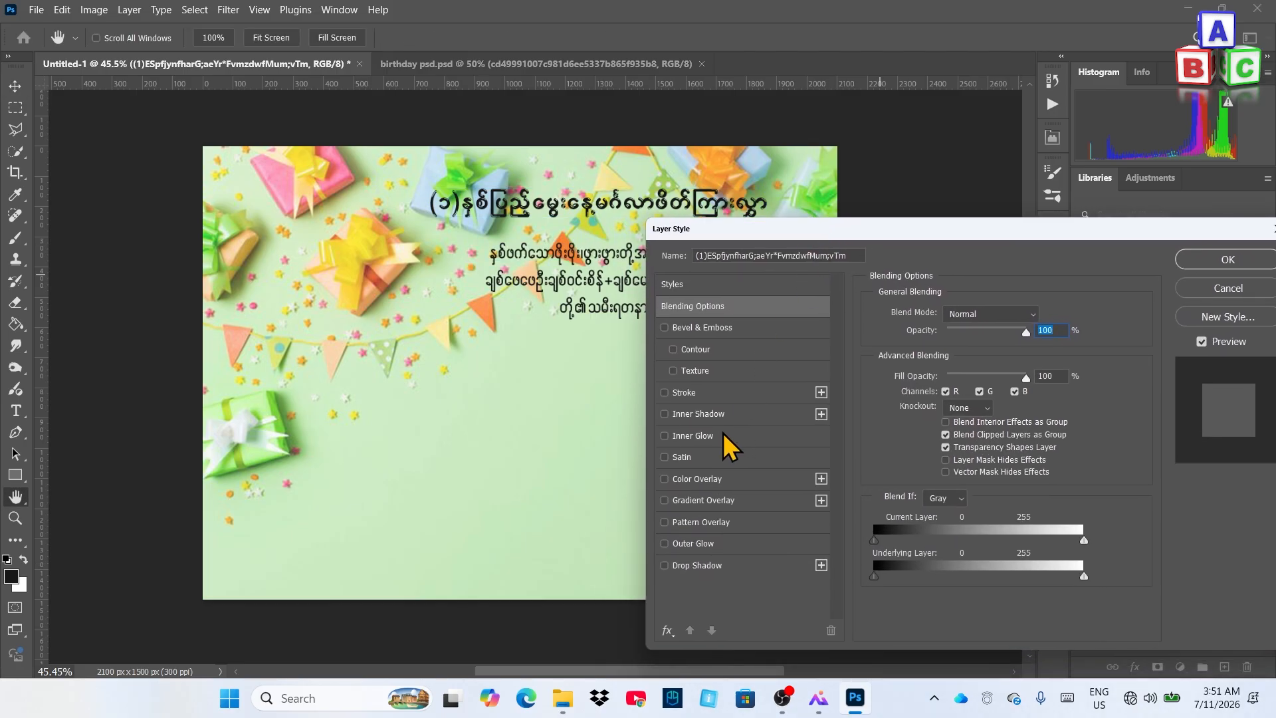
pyautogui.click(705, 479)
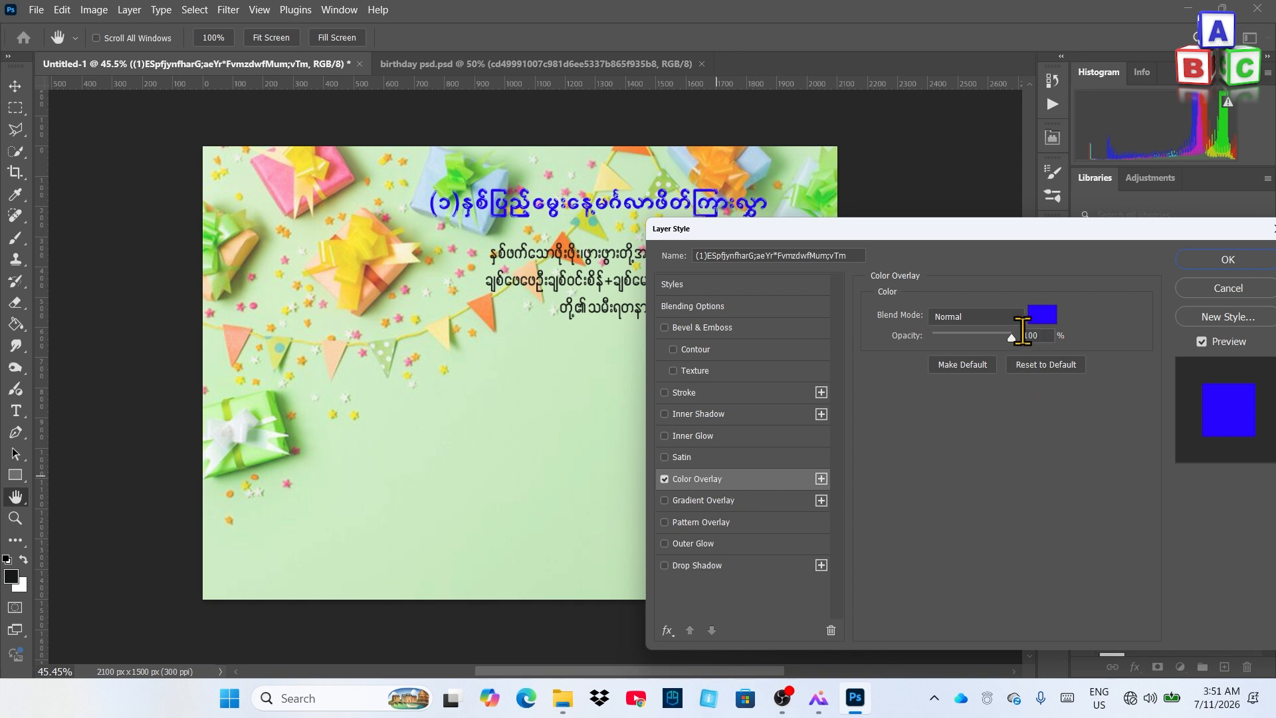
# Set the overlay colour to bright pure blue #0012ff
pyautogui.click(1046, 318)
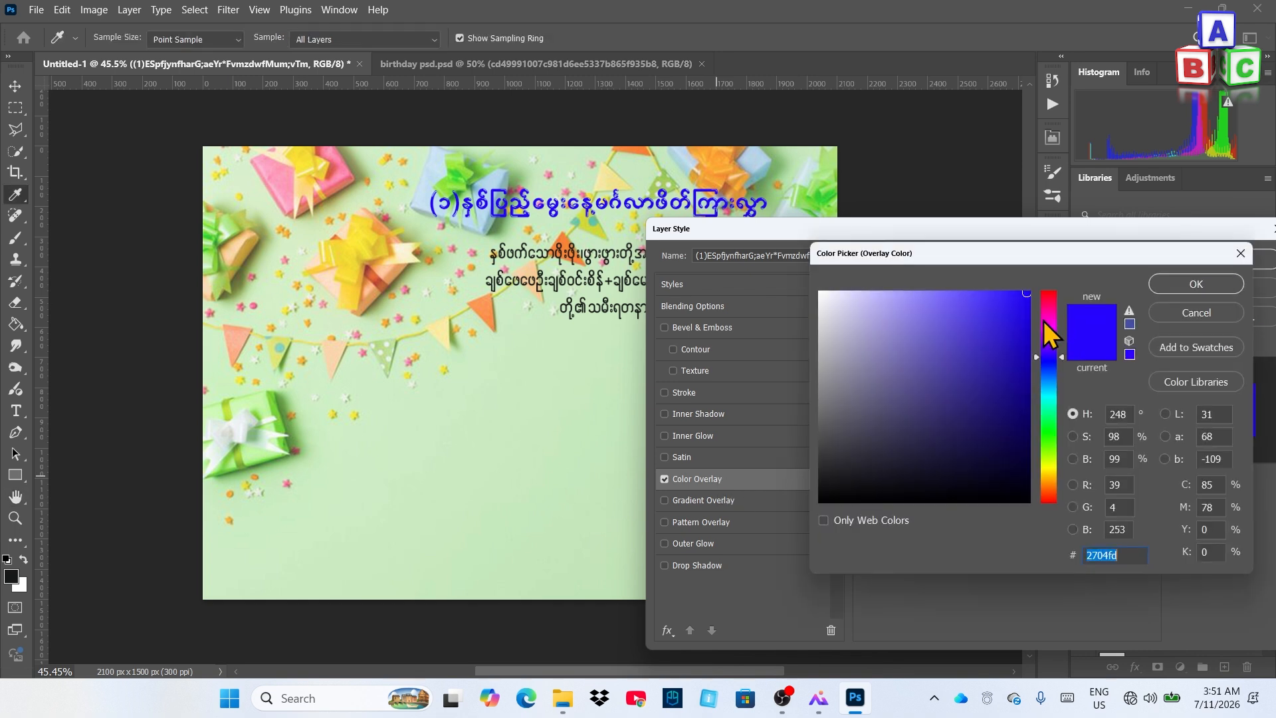
pyautogui.click(1049, 303)
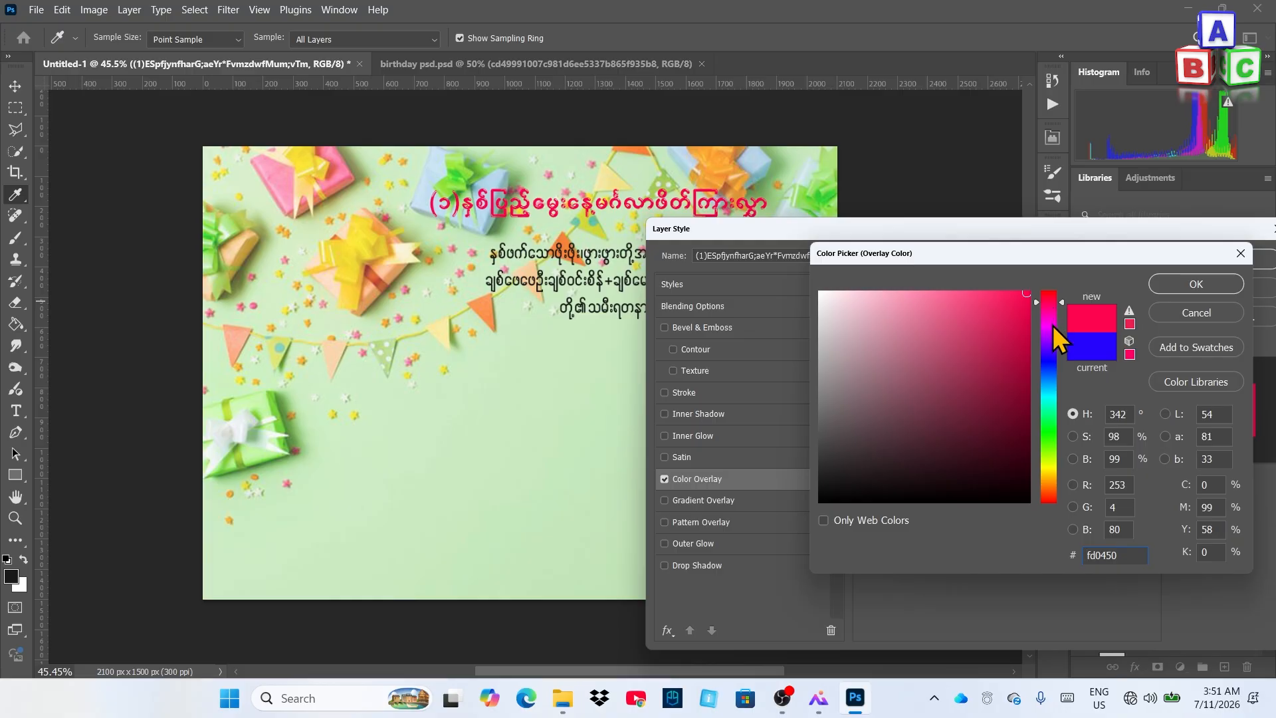
pyautogui.moveTo(1053, 325); pyautogui.dragTo(1050, 470)
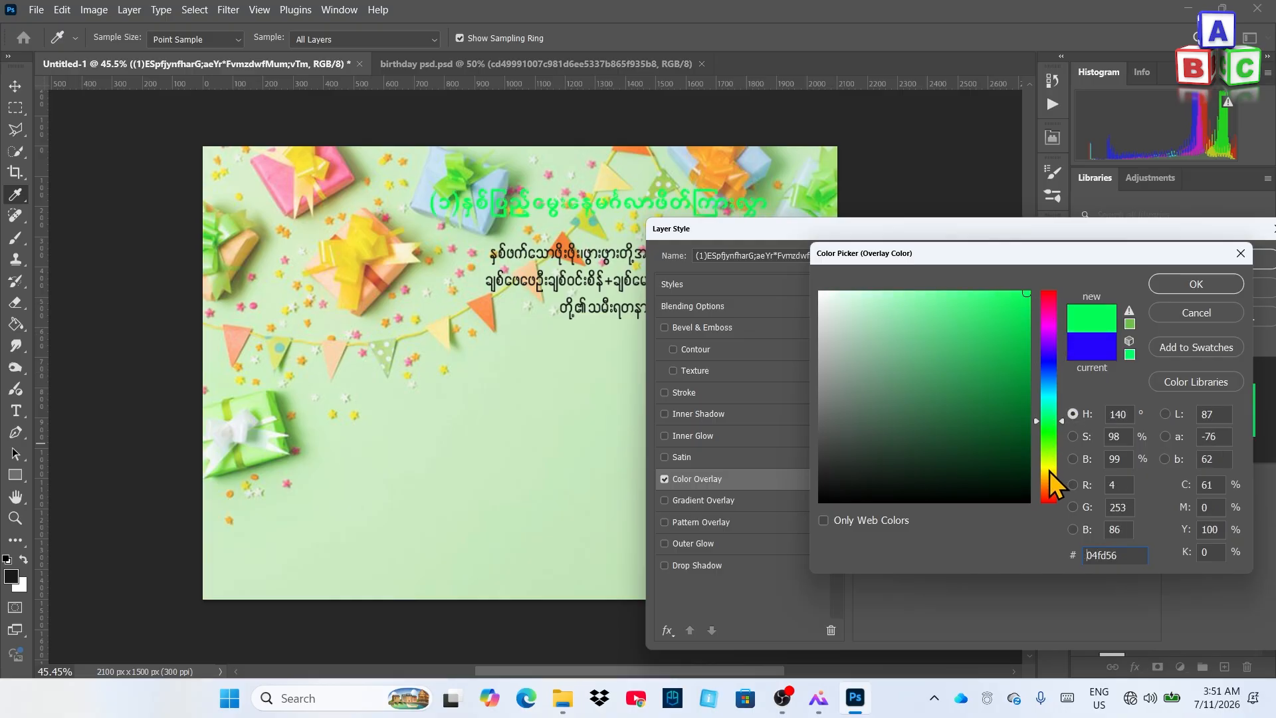
pyautogui.click(1050, 366)
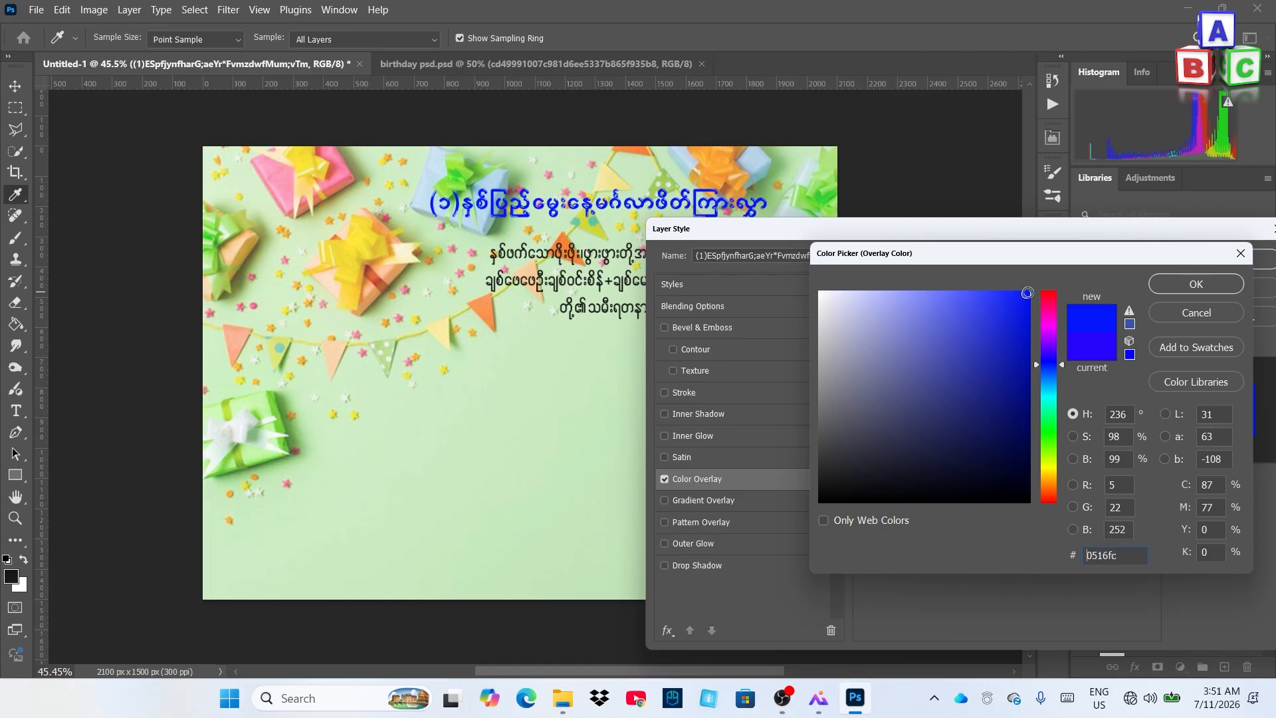
pyautogui.click(1027, 292)
pyautogui.click(1194, 286)
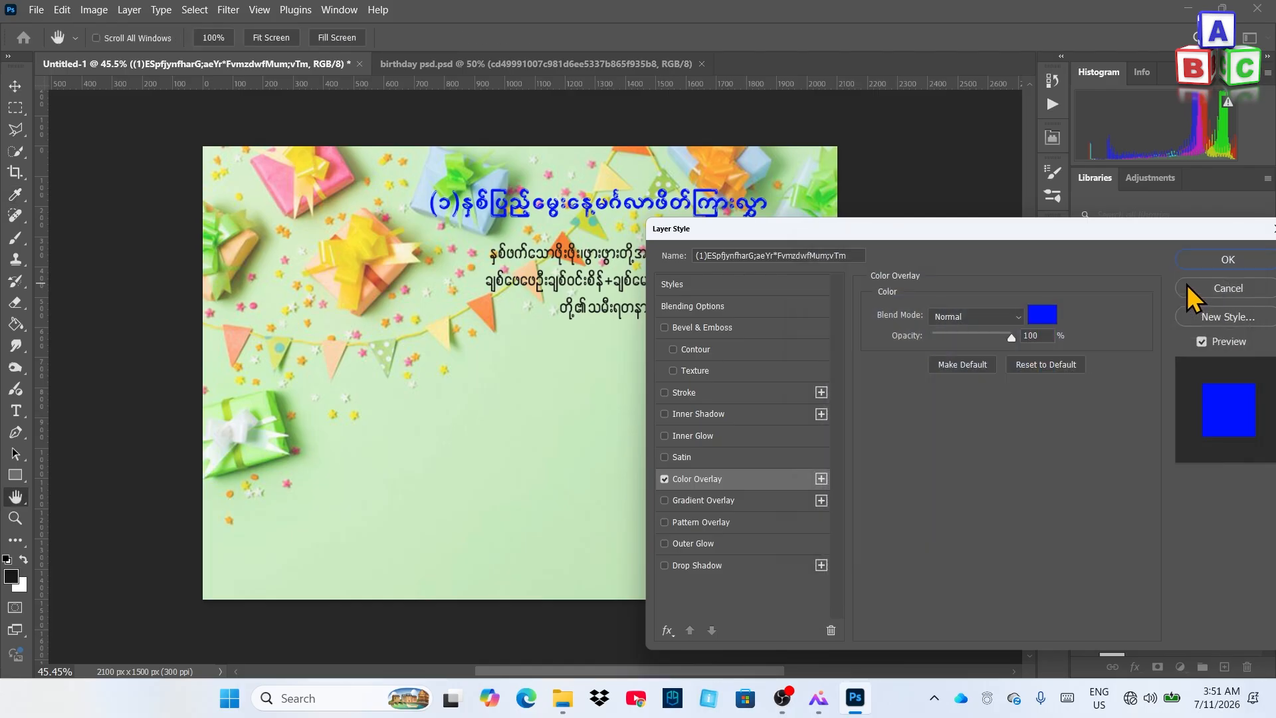
# Outline the blue title with a white 8 px Stroke positioned outside the letters
pyautogui.click(743, 393)
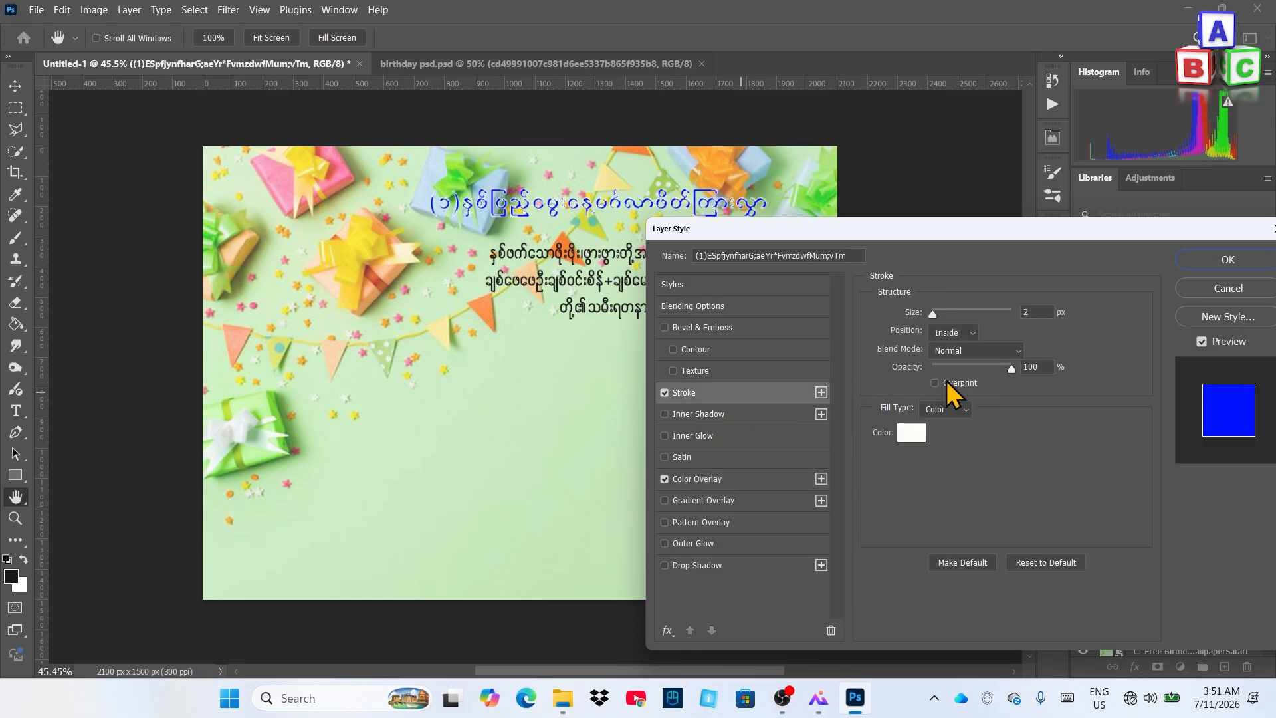
pyautogui.click(951, 334)
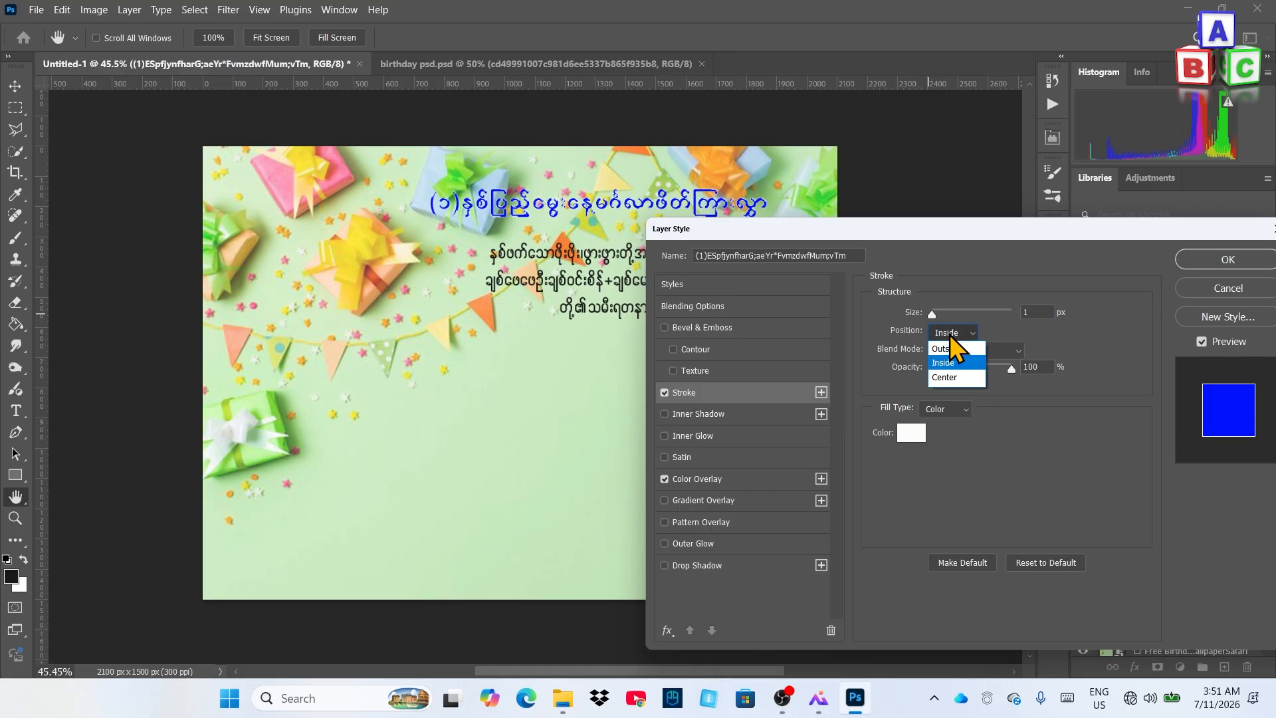
pyautogui.click(951, 349)
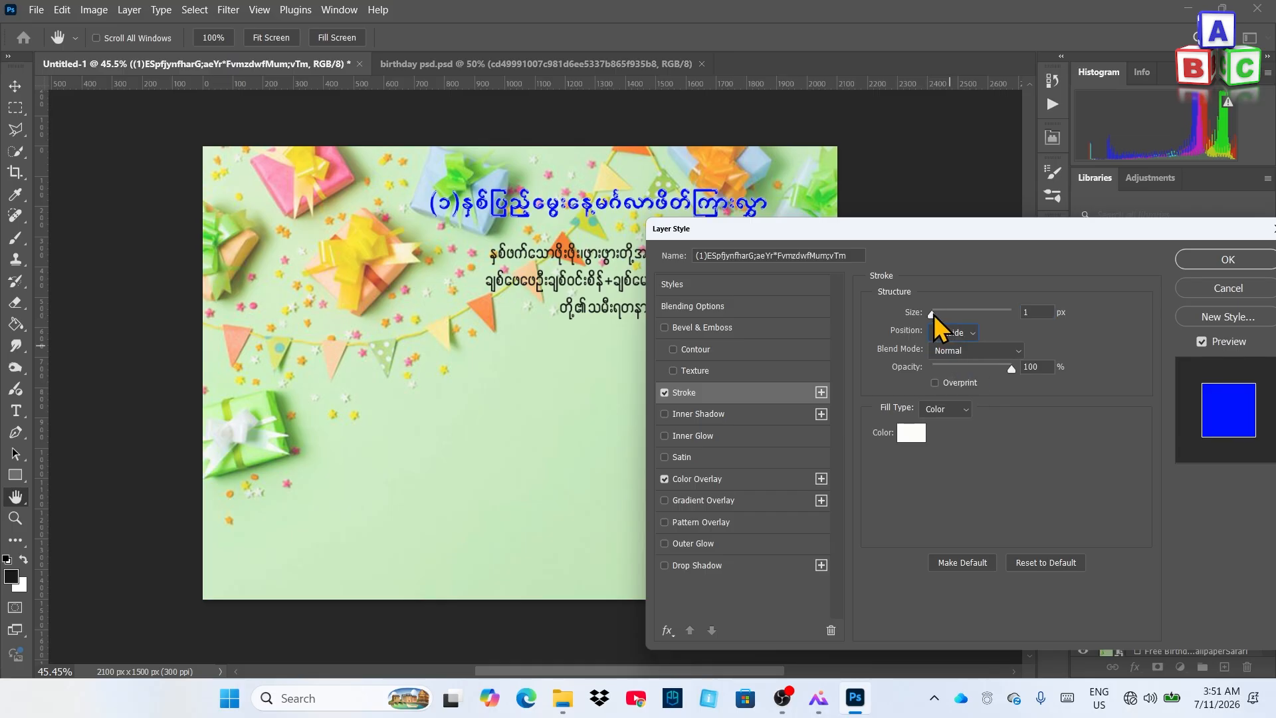
pyautogui.moveTo(933, 314); pyautogui.dragTo(945, 317)
pyautogui.click(1050, 313)
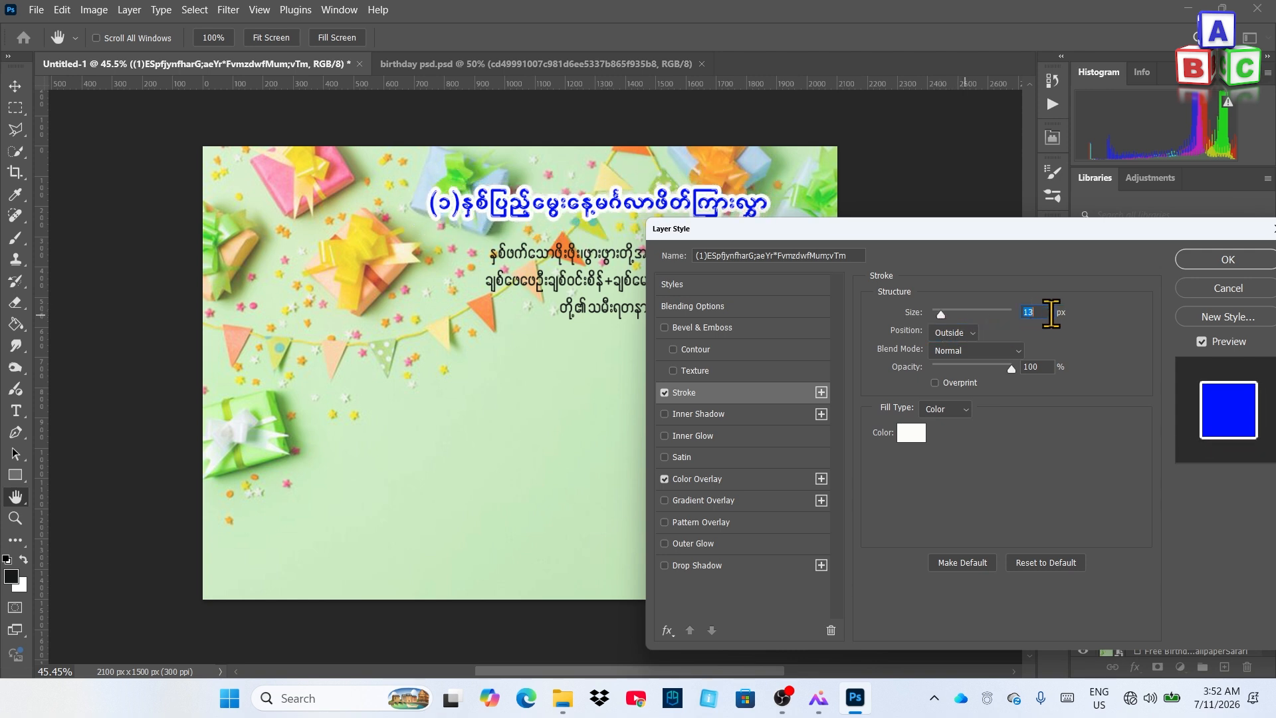
pyautogui.press('Down')
pyautogui.press('Down')
pyautogui.press('Down')
pyautogui.press('Down')
pyautogui.press('Down')
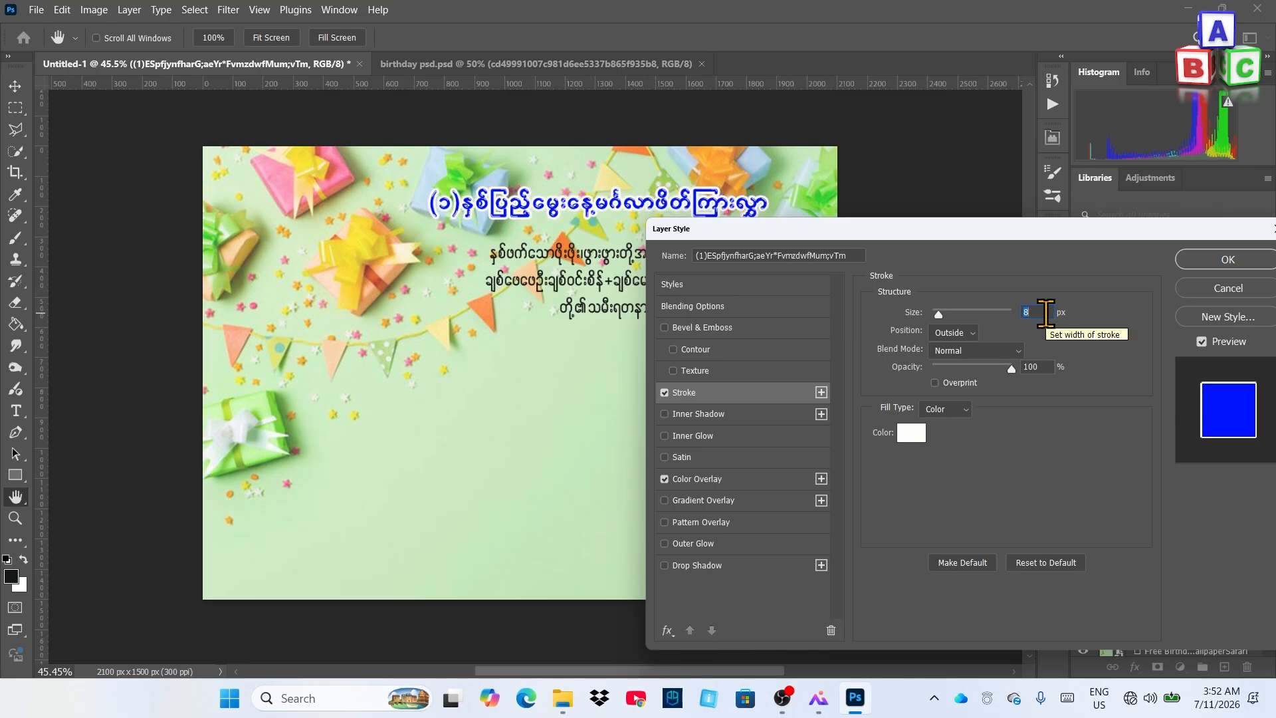
pyautogui.press('Down')
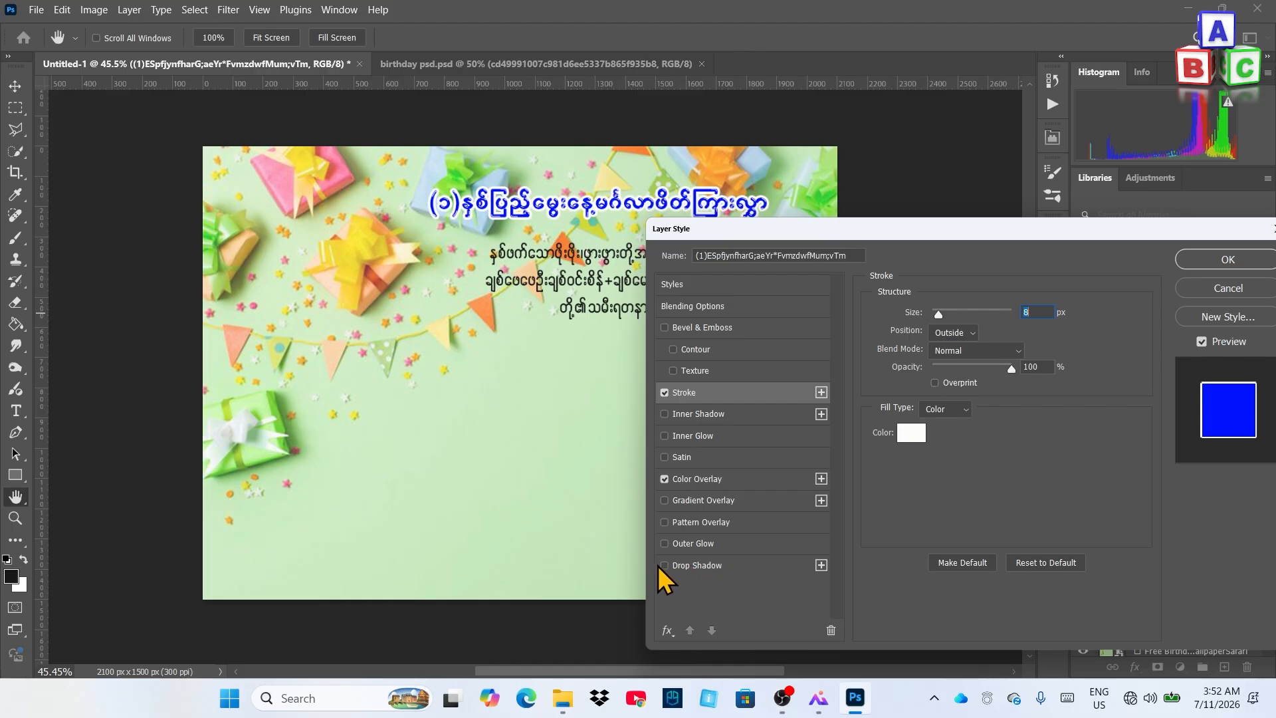
# Add a Drop Shadow to the title, pushing its distance to 14 px and enlarging its size
pyautogui.click(710, 566)
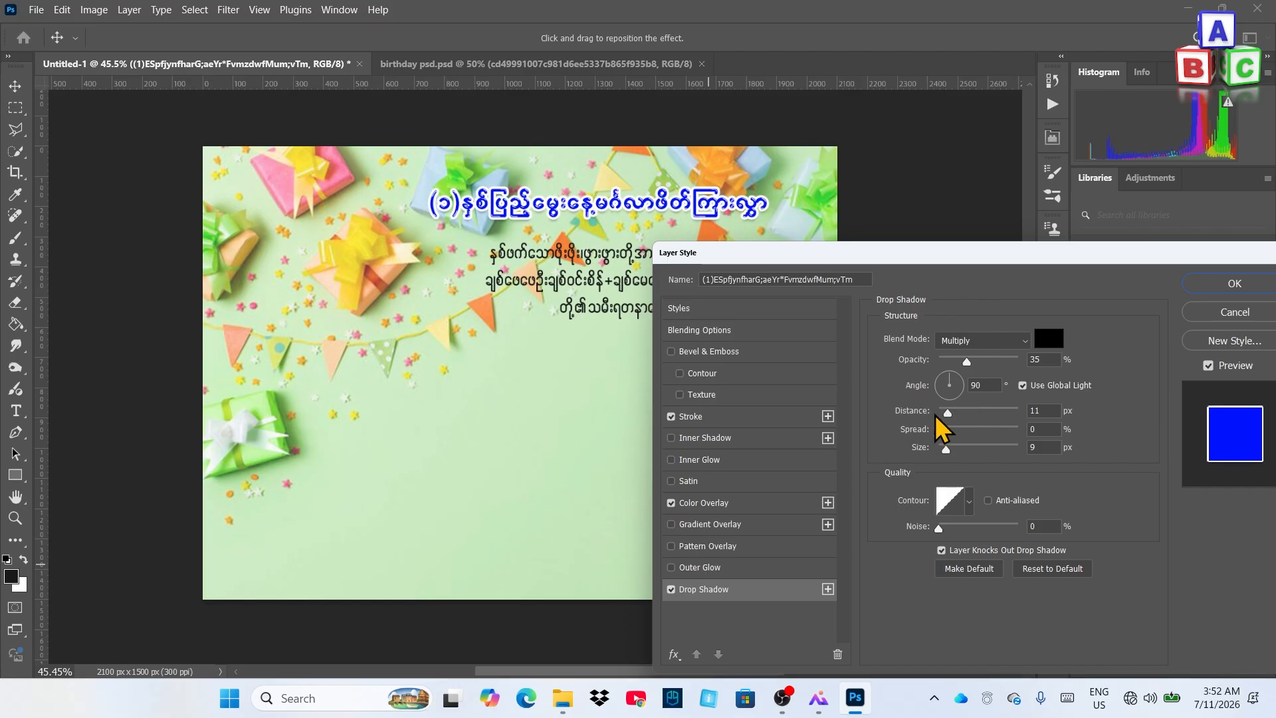
pyautogui.moveTo(950, 417); pyautogui.dragTo(941, 457)
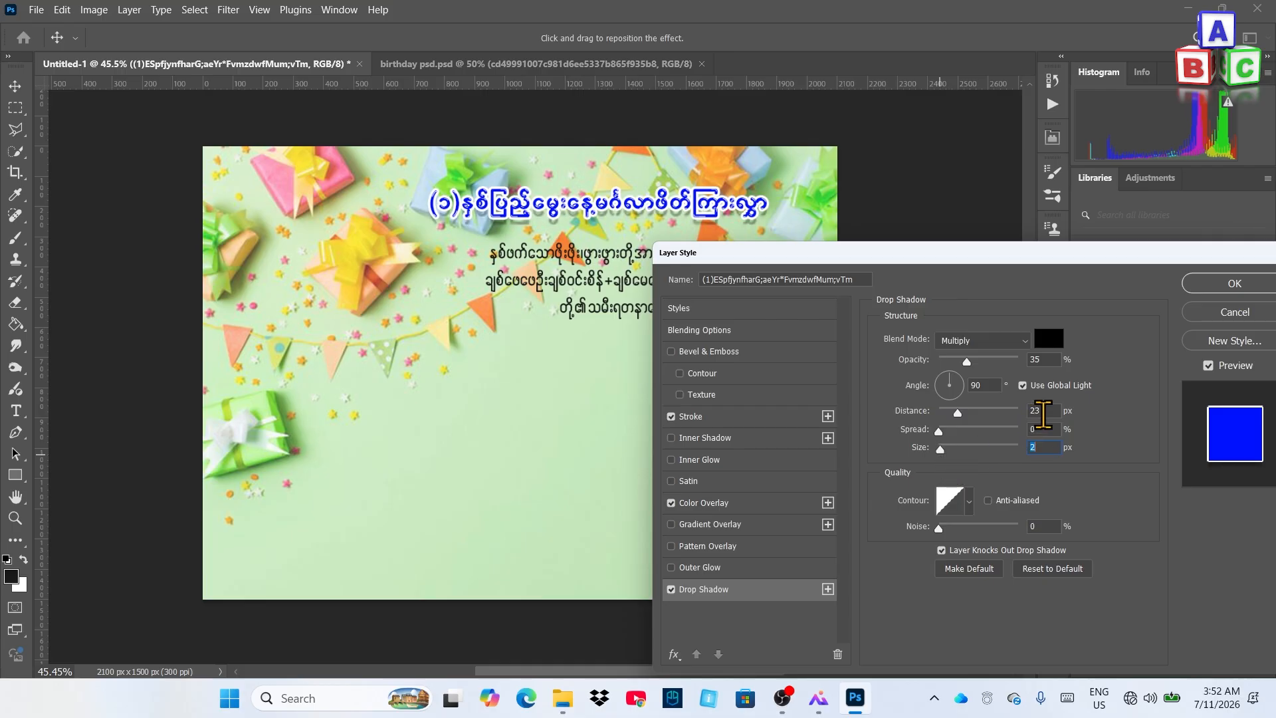
pyautogui.click(1044, 412)
pyautogui.scroll(-9, 1045, 412)
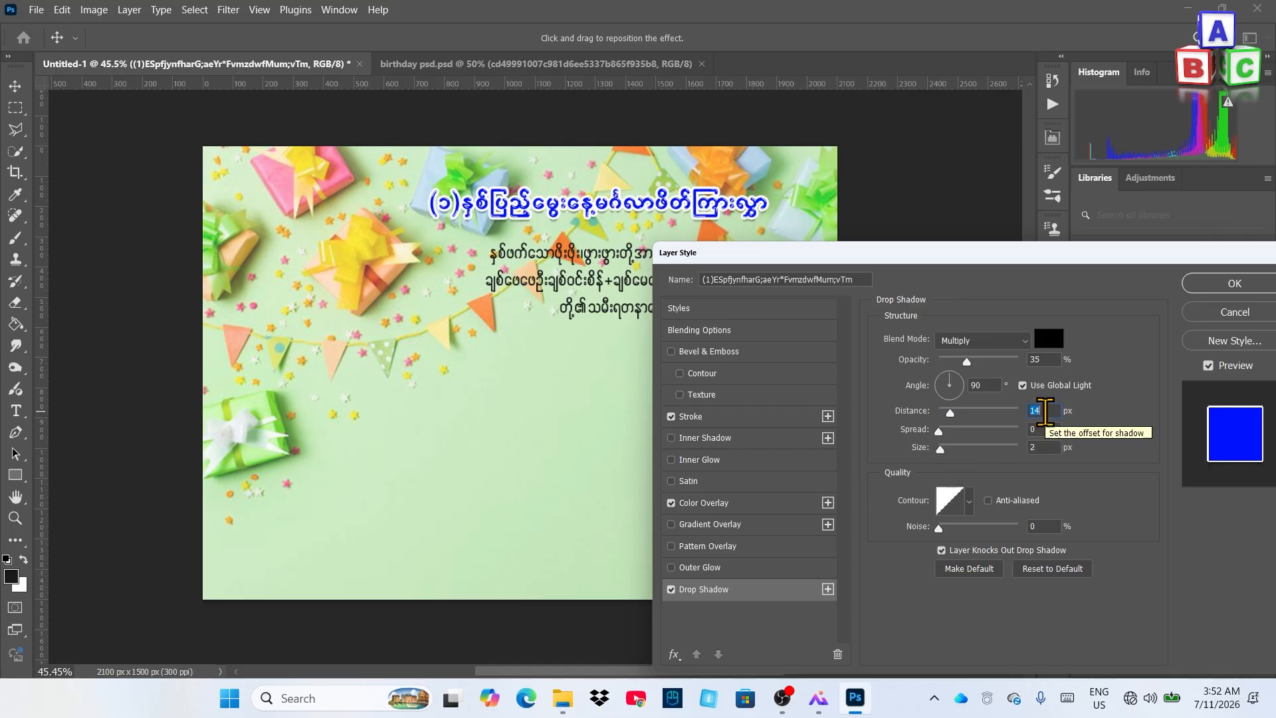
pyautogui.scroll(-1, 1045, 412)
pyautogui.click(1045, 448)
pyautogui.scroll(3, 1045, 448)
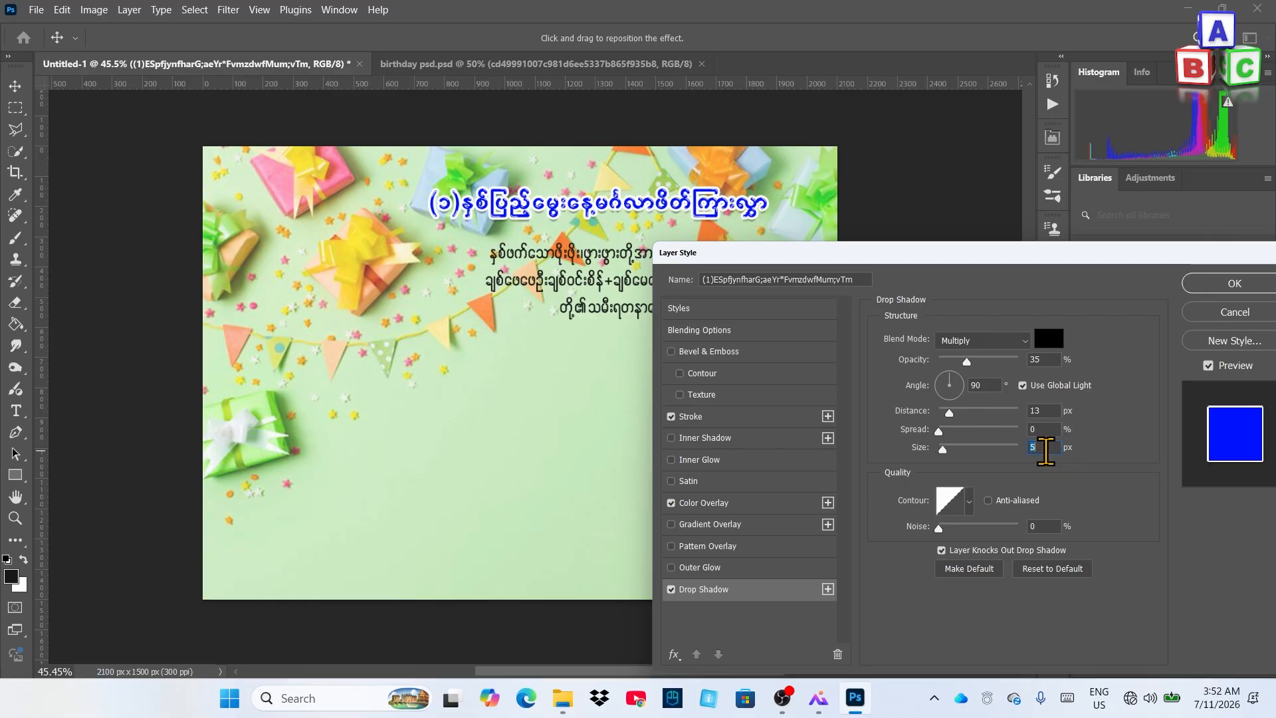
pyautogui.scroll(-2, 1045, 450)
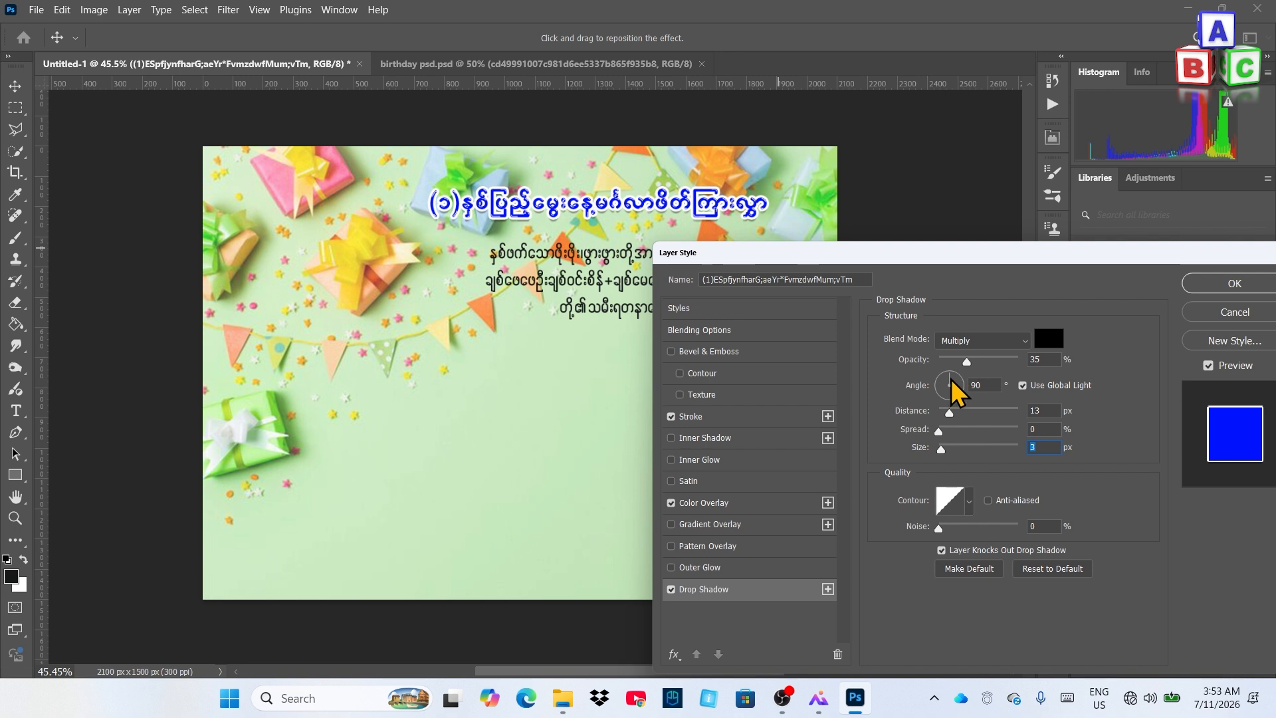
# Set the shadow angle to 149°, size 6 px and distance 12 px, then apply it
pyautogui.moveTo(939, 382); pyautogui.dragTo(940, 381)
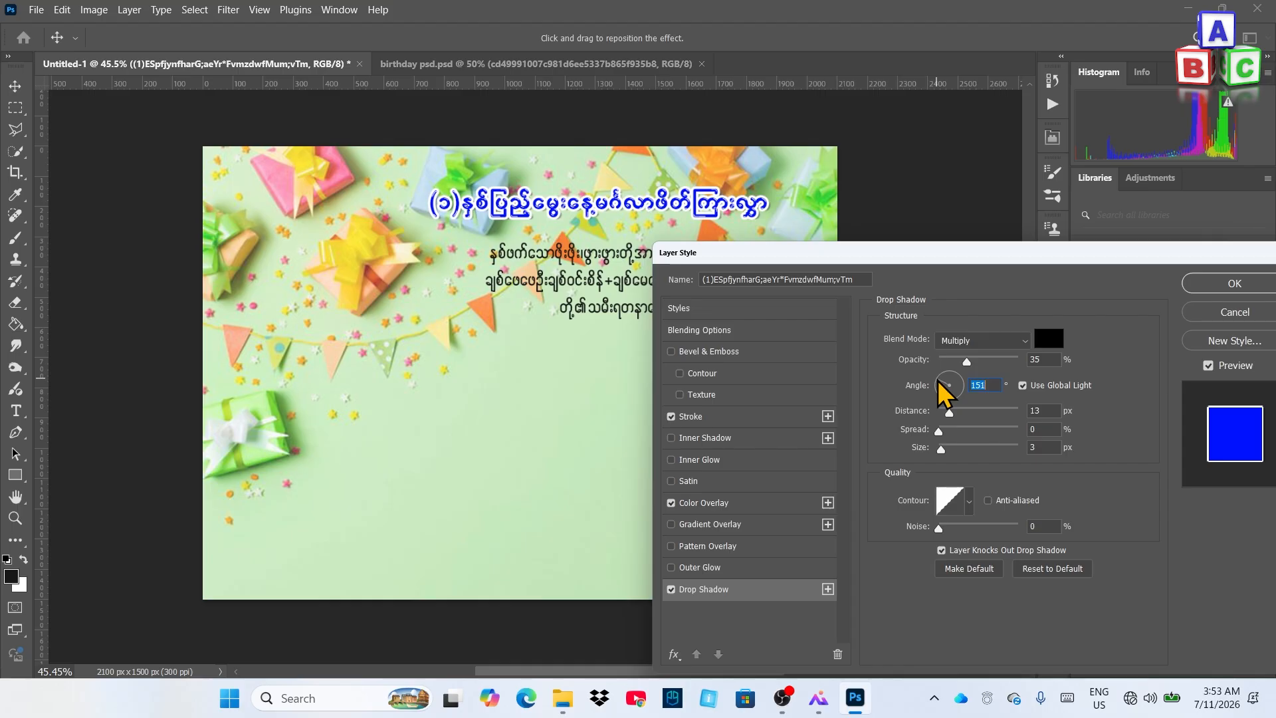
pyautogui.click(939, 385)
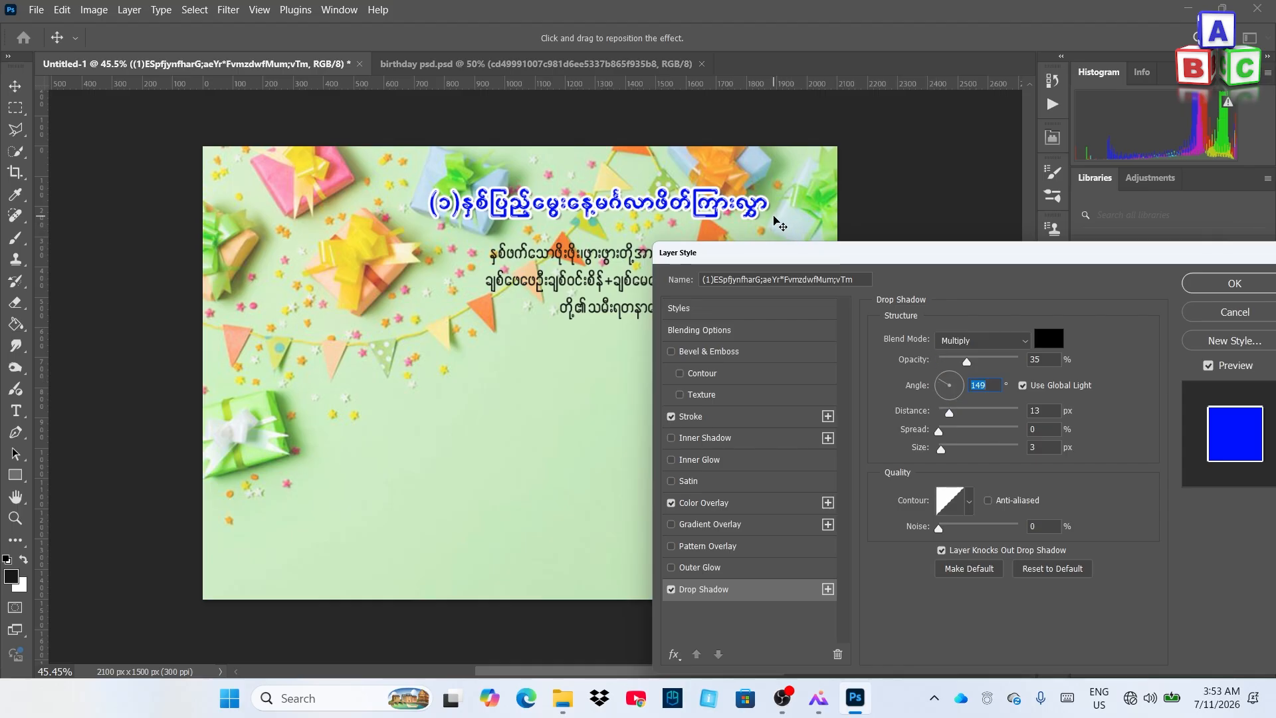
pyautogui.click(1042, 447)
pyautogui.scroll(3, 1044, 447)
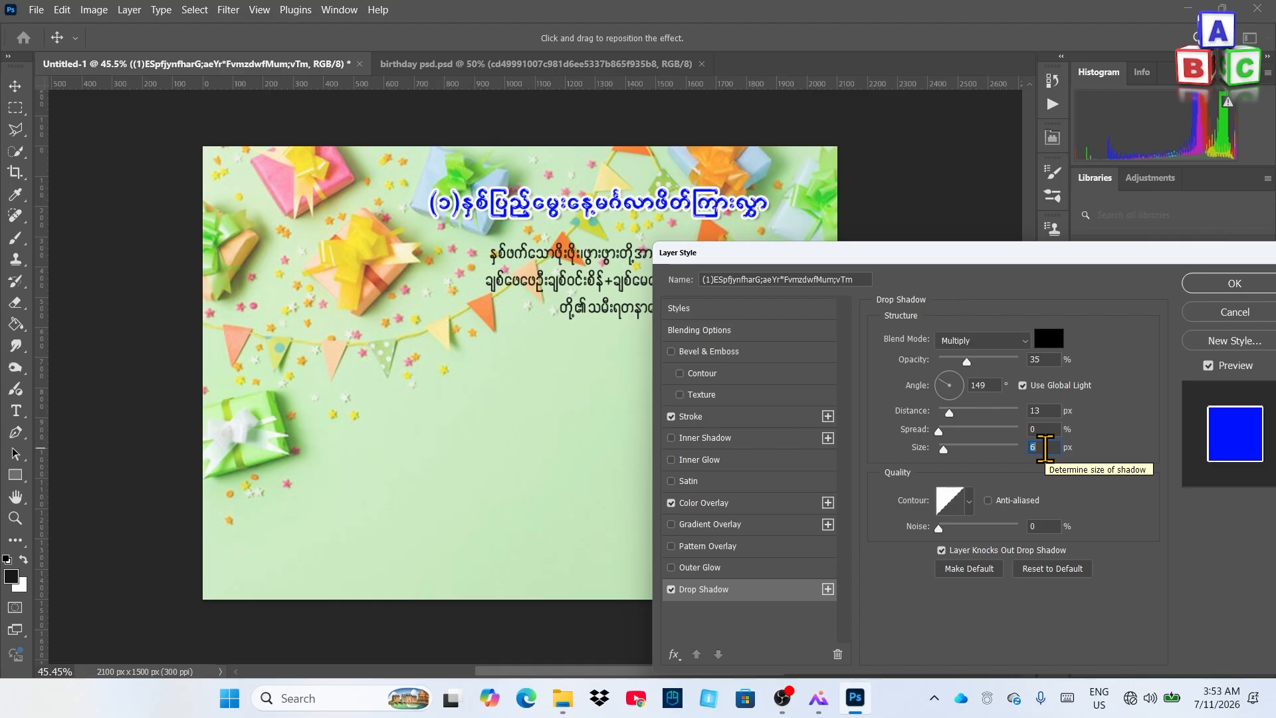
pyautogui.click(1051, 410)
pyautogui.scroll(-1, 1052, 410)
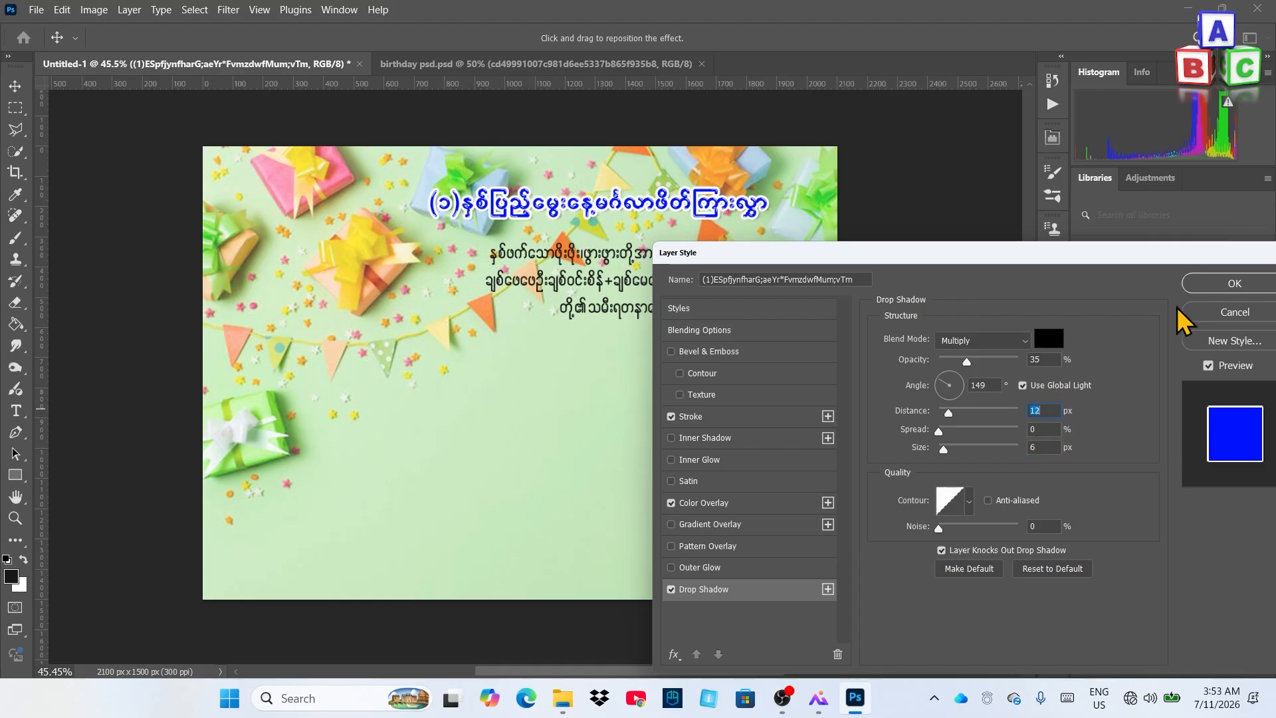
pyautogui.click(1261, 282)
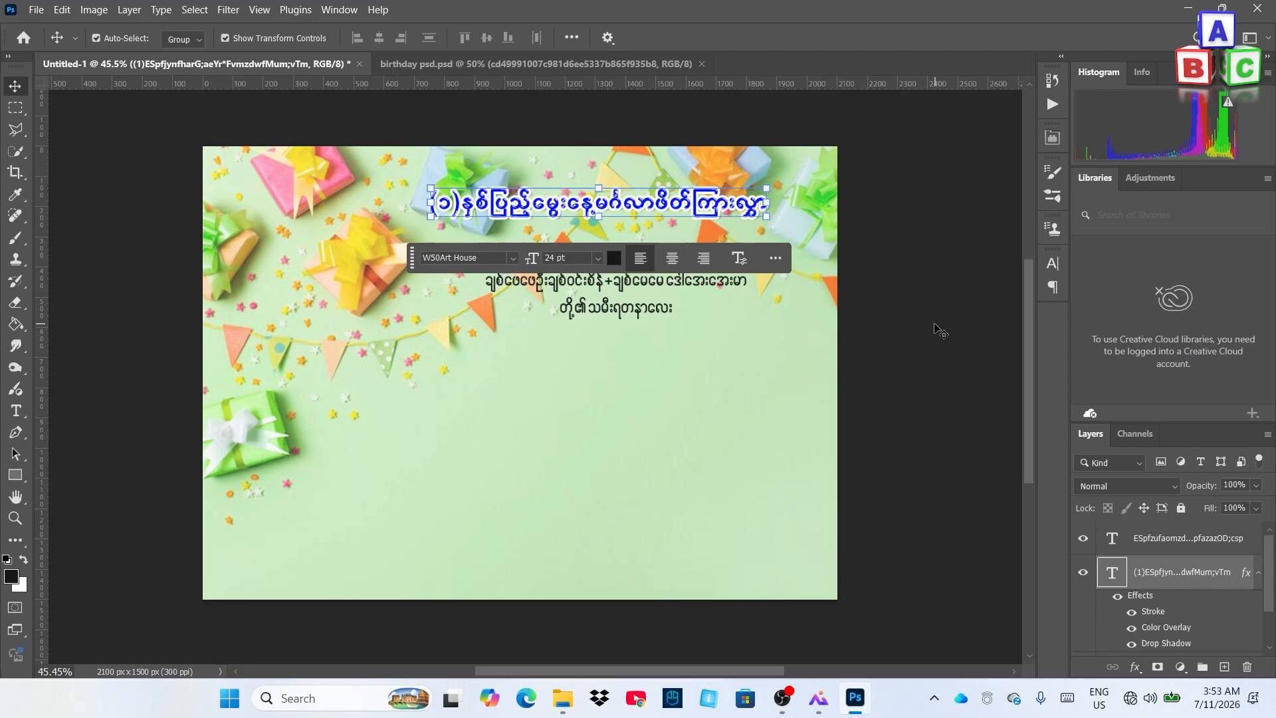
pyautogui.click(938, 326)
pyautogui.scroll(4, 663, 194)
pyautogui.scroll(2, 642, 214)
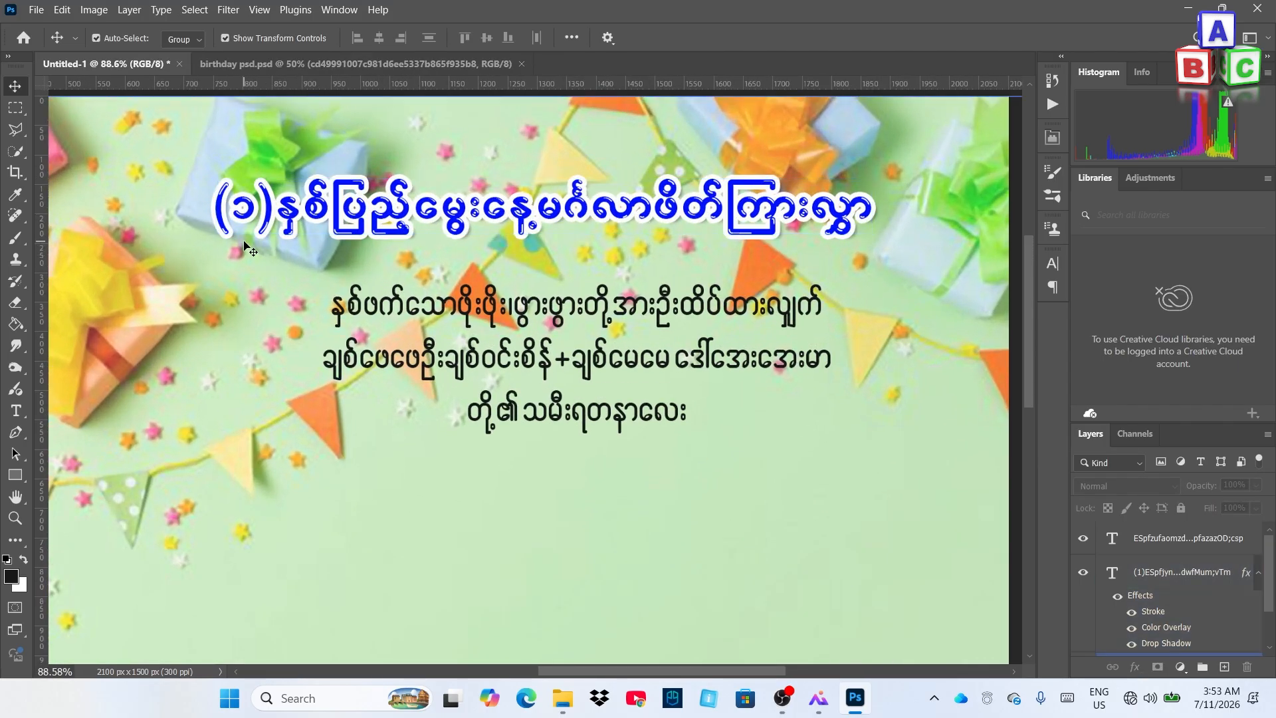
pyautogui.scroll(-4, 766, 257)
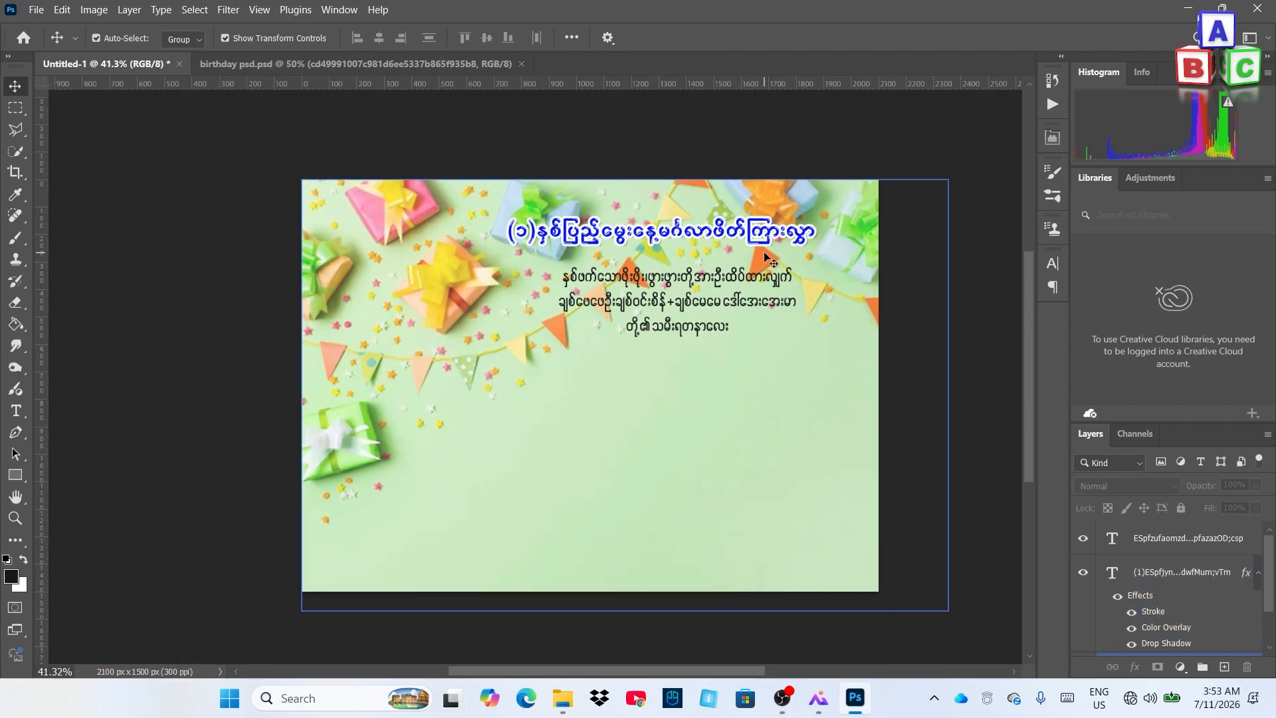
# Give the body text layer a near-black #00010c Color Overlay
pyautogui.click(719, 277)
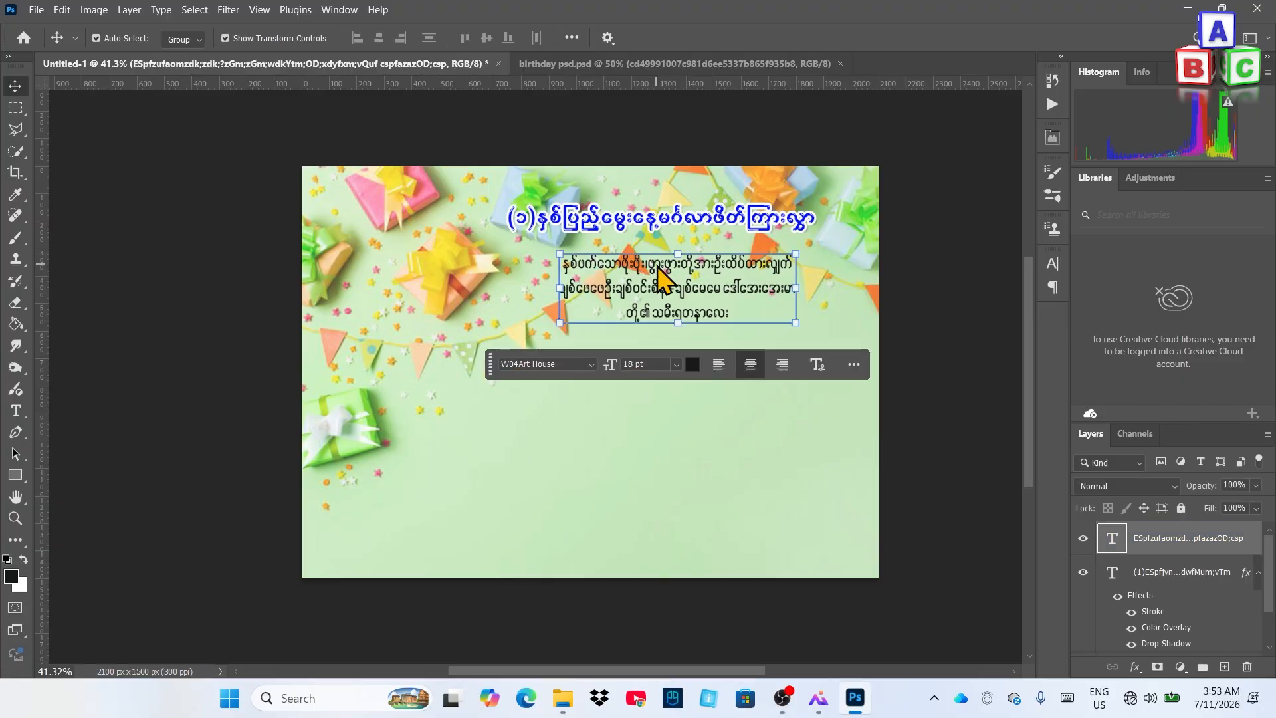
pyautogui.rightClick(1259, 550)
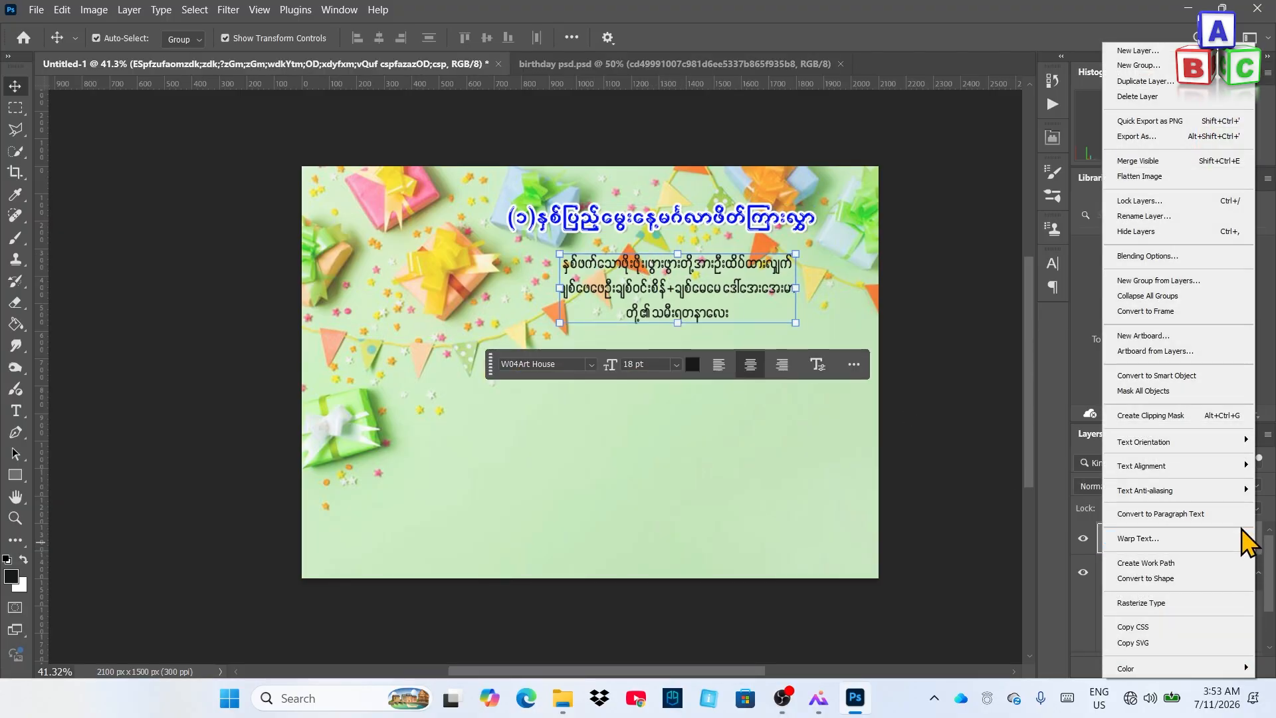
pyautogui.click(1169, 259)
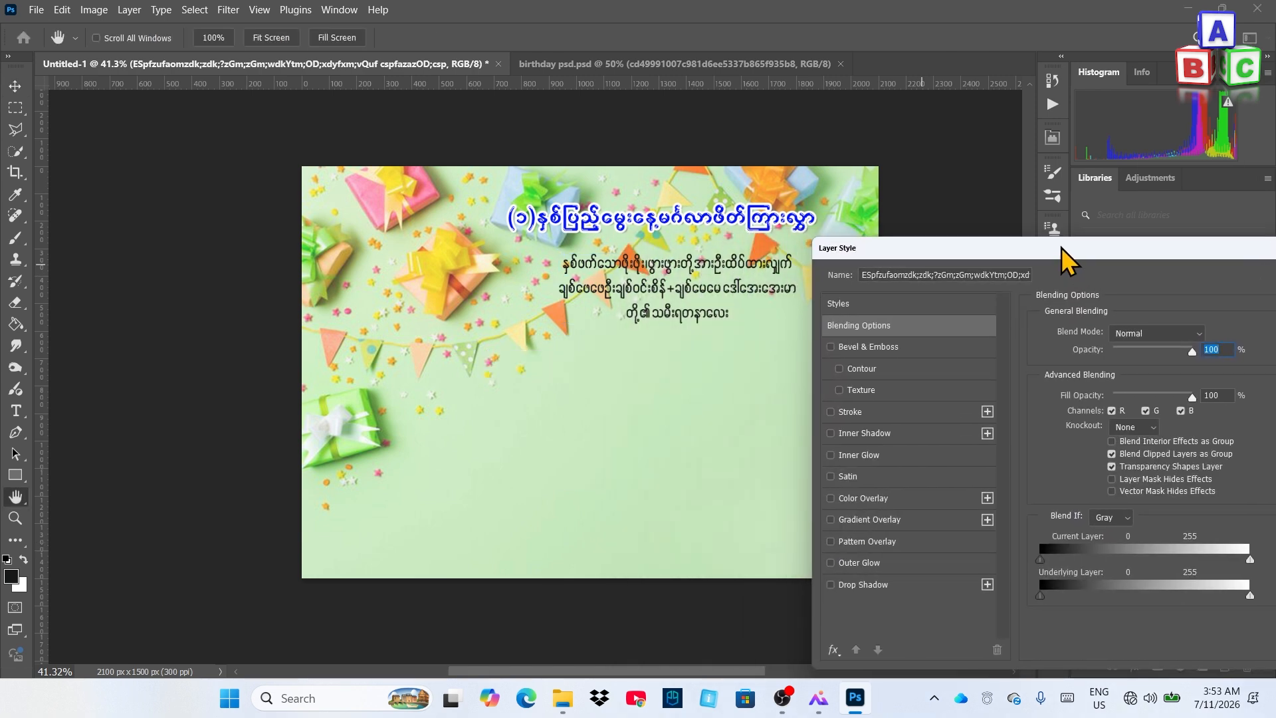
pyautogui.click(883, 502)
pyautogui.click(1211, 336)
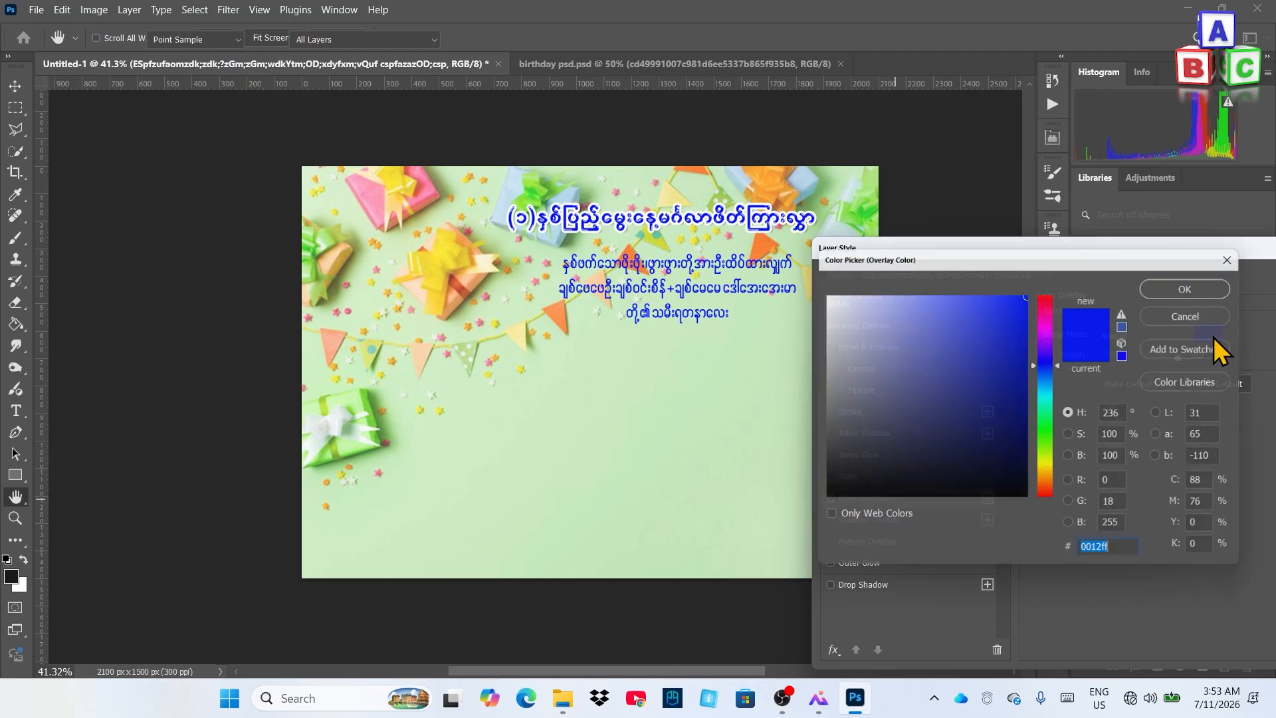
pyautogui.moveTo(1022, 479); pyautogui.dragTo(1022, 493)
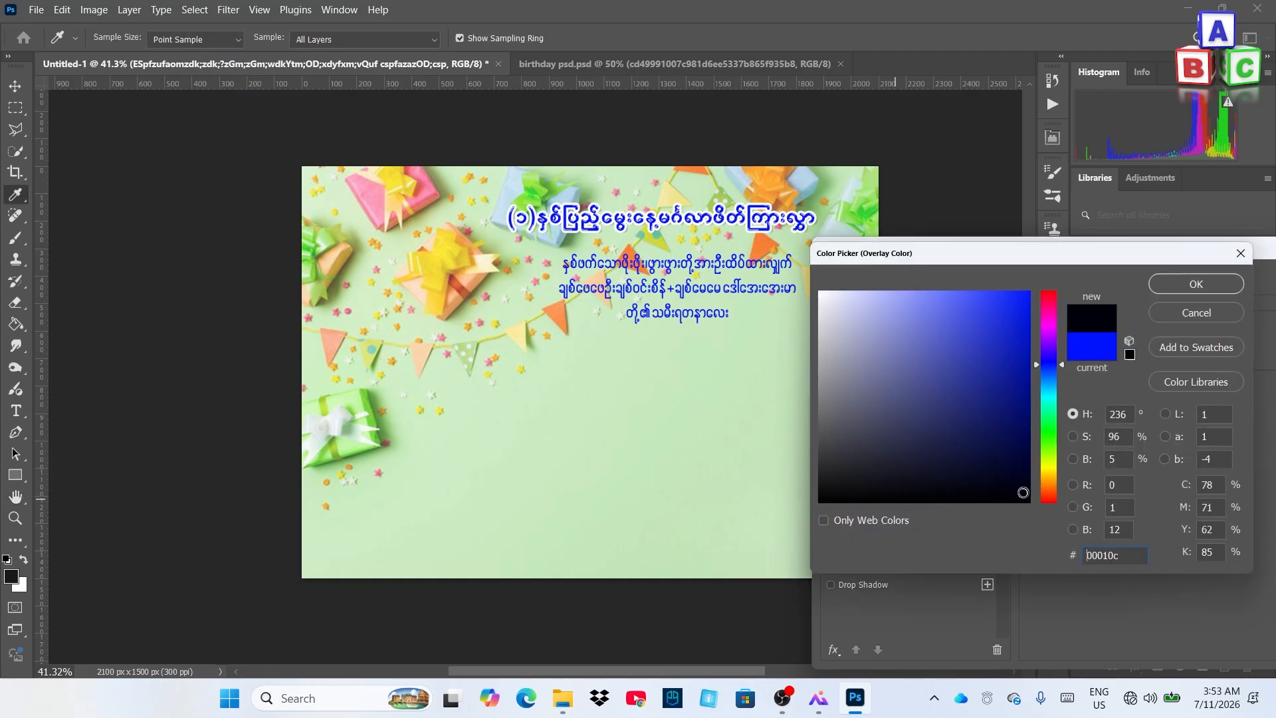
pyautogui.click(1225, 288)
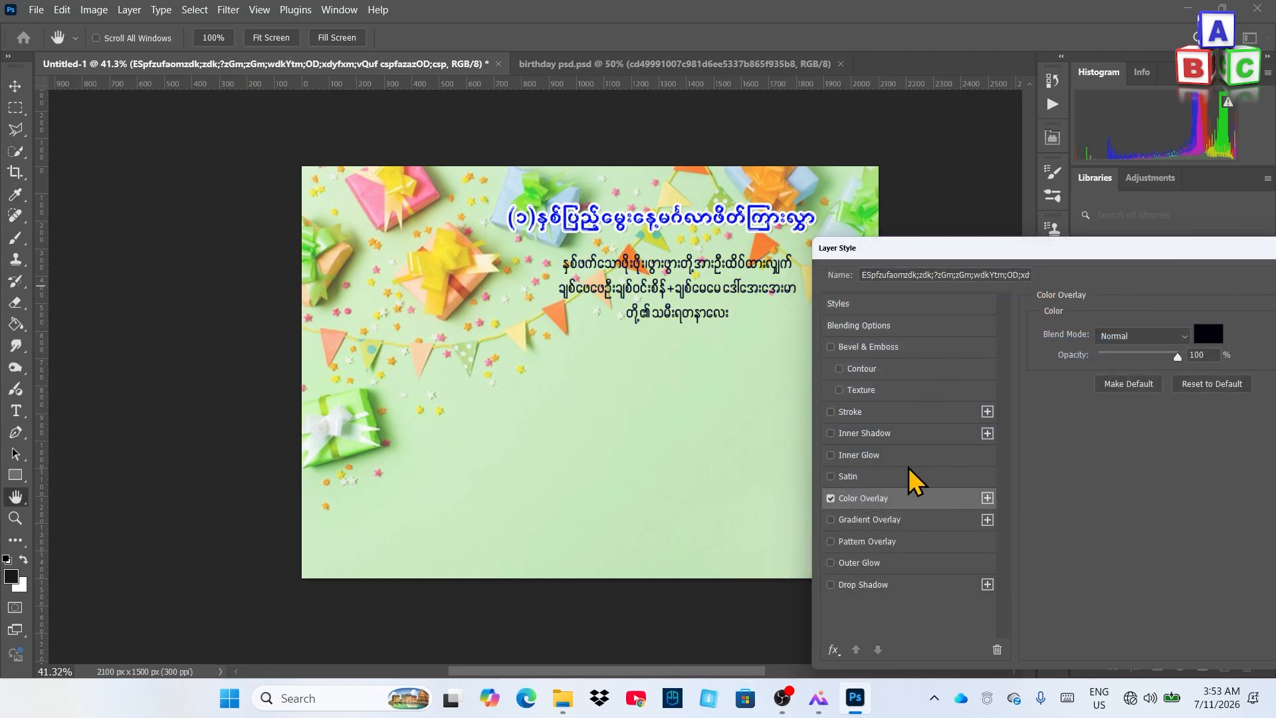
# Add a white 7 px Stroke to the body text and apply both styles
pyautogui.click(883, 413)
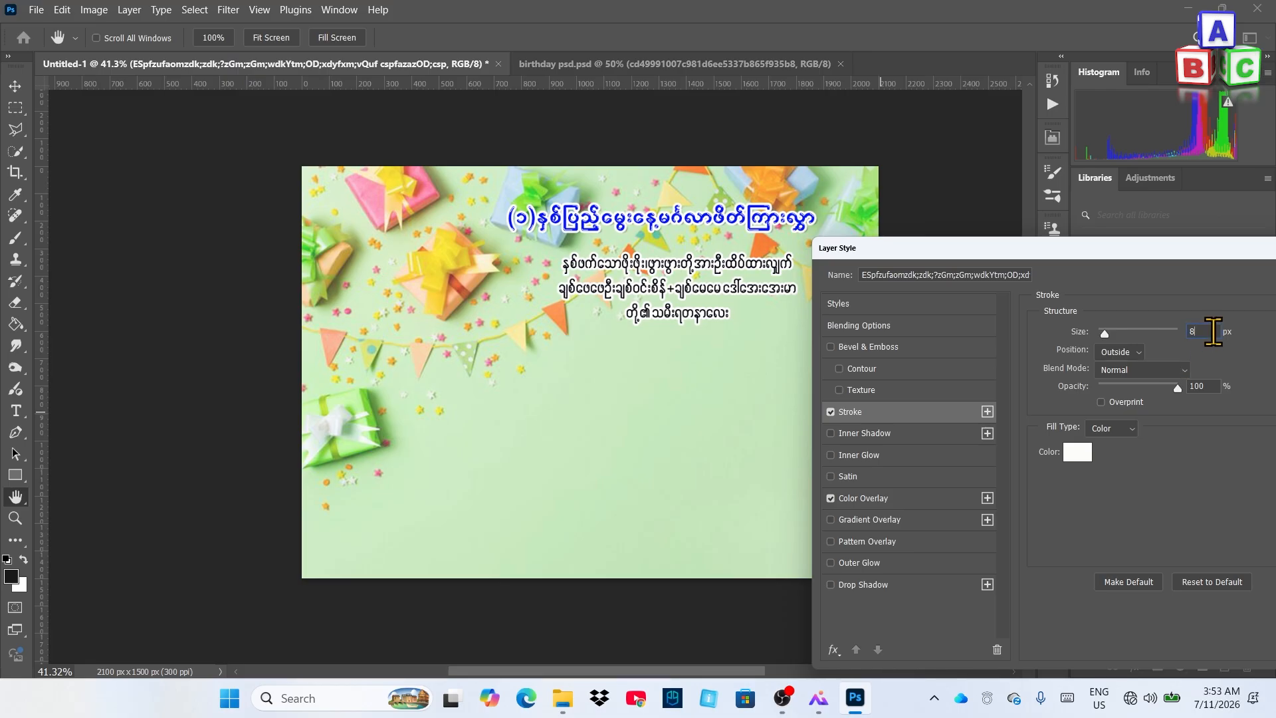
pyautogui.click(1208, 331)
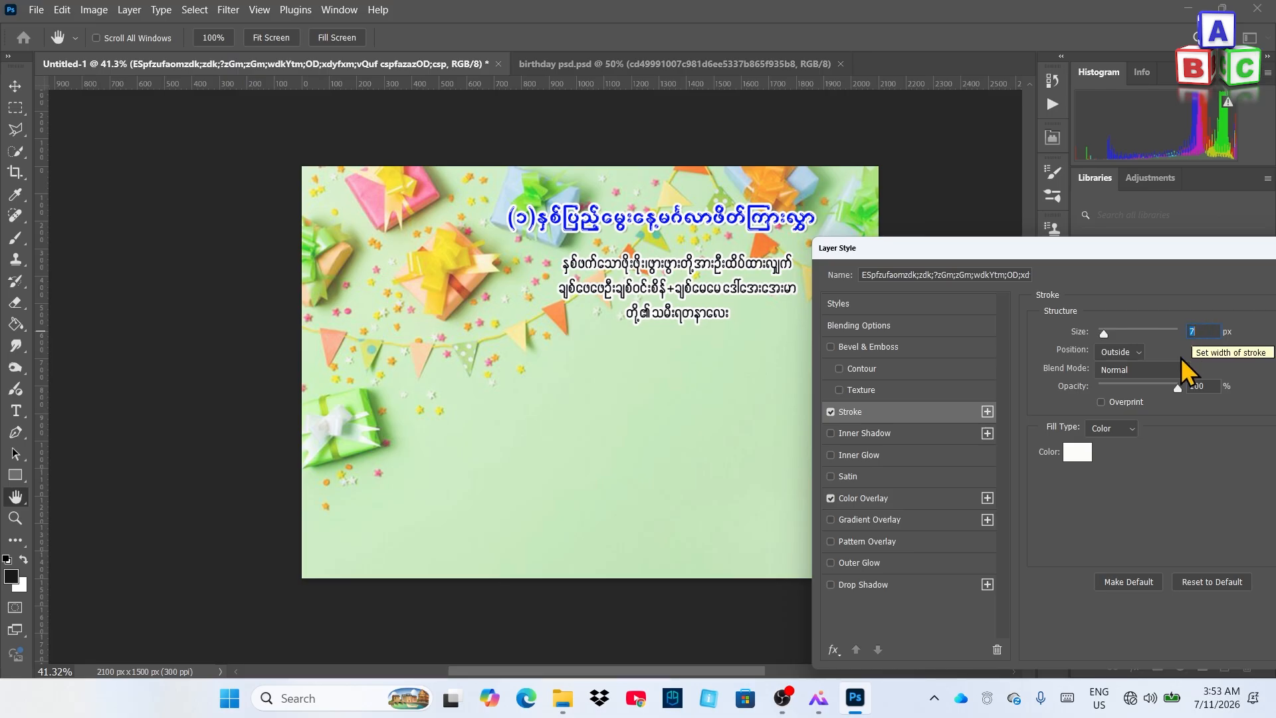
pyautogui.moveTo(1180, 246); pyautogui.dragTo(967, 289)
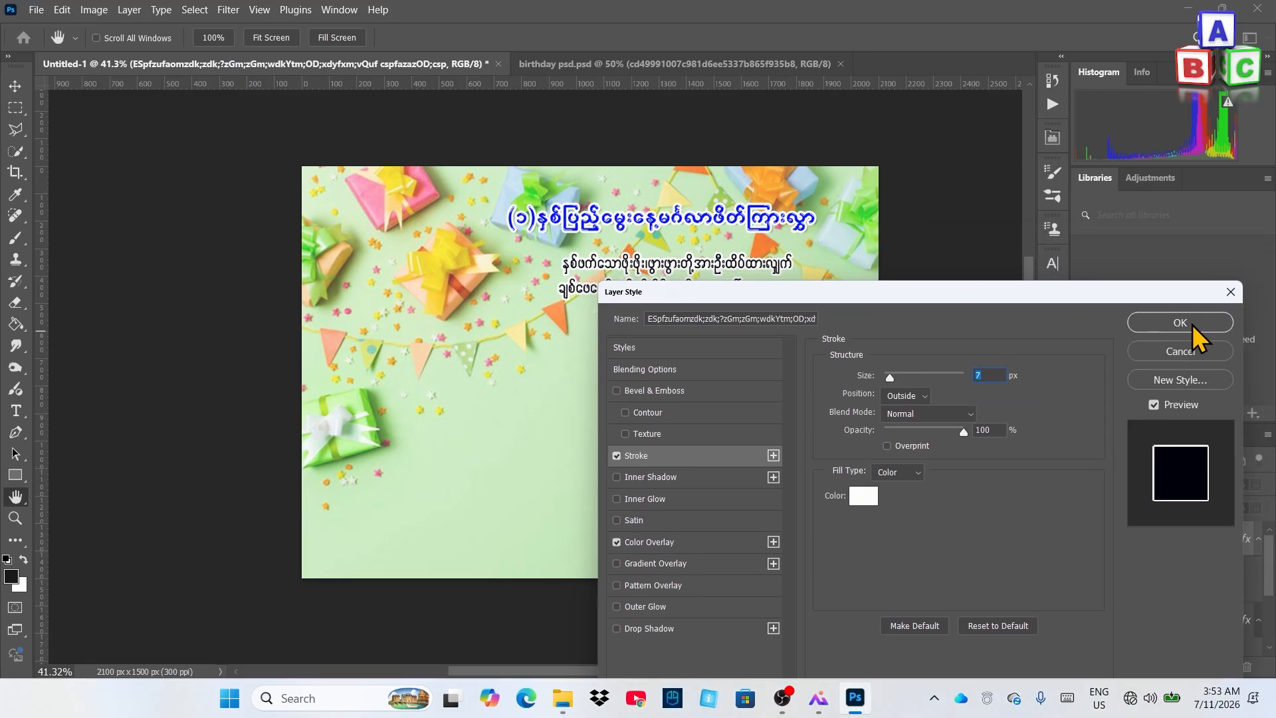
pyautogui.click(1191, 324)
# Copy the maroon invitation lines and pink name from birthday psd.psd onto the new card
pyautogui.click(977, 265)
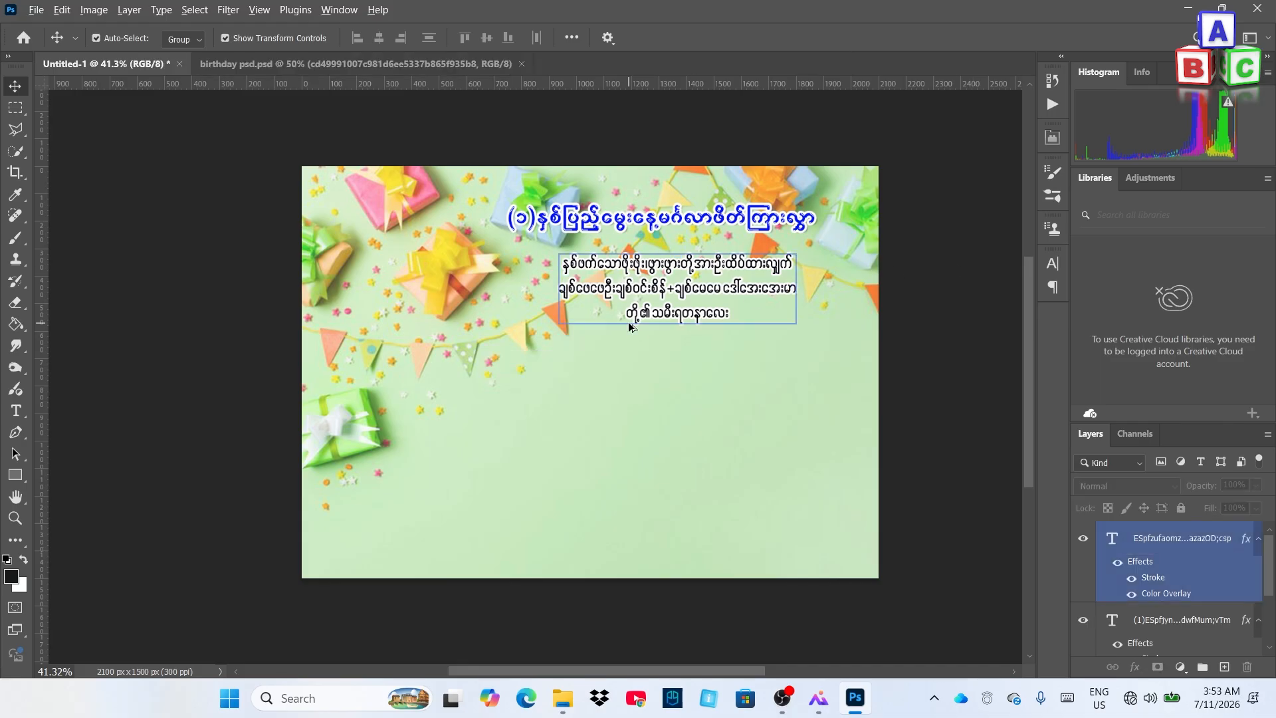
pyautogui.scroll(-4, 629, 320)
pyautogui.scroll(3, 630, 309)
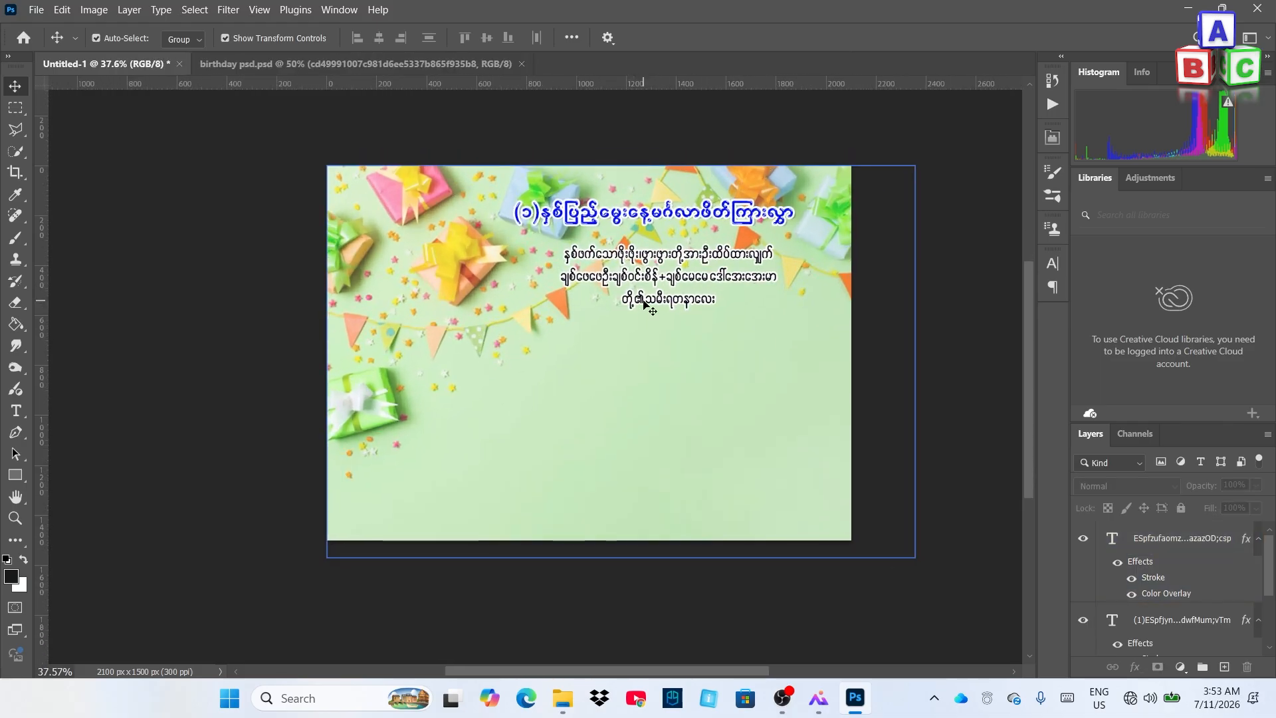
pyautogui.scroll(-1, 673, 283)
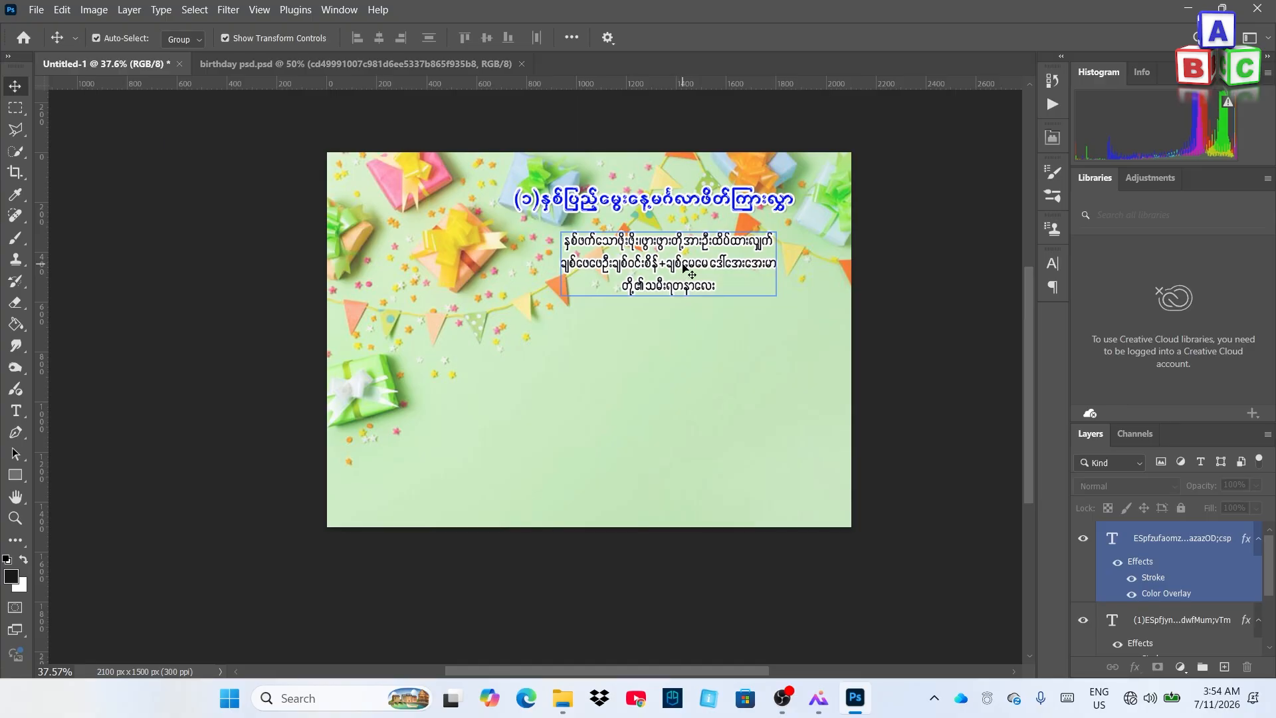
pyautogui.click(729, 423)
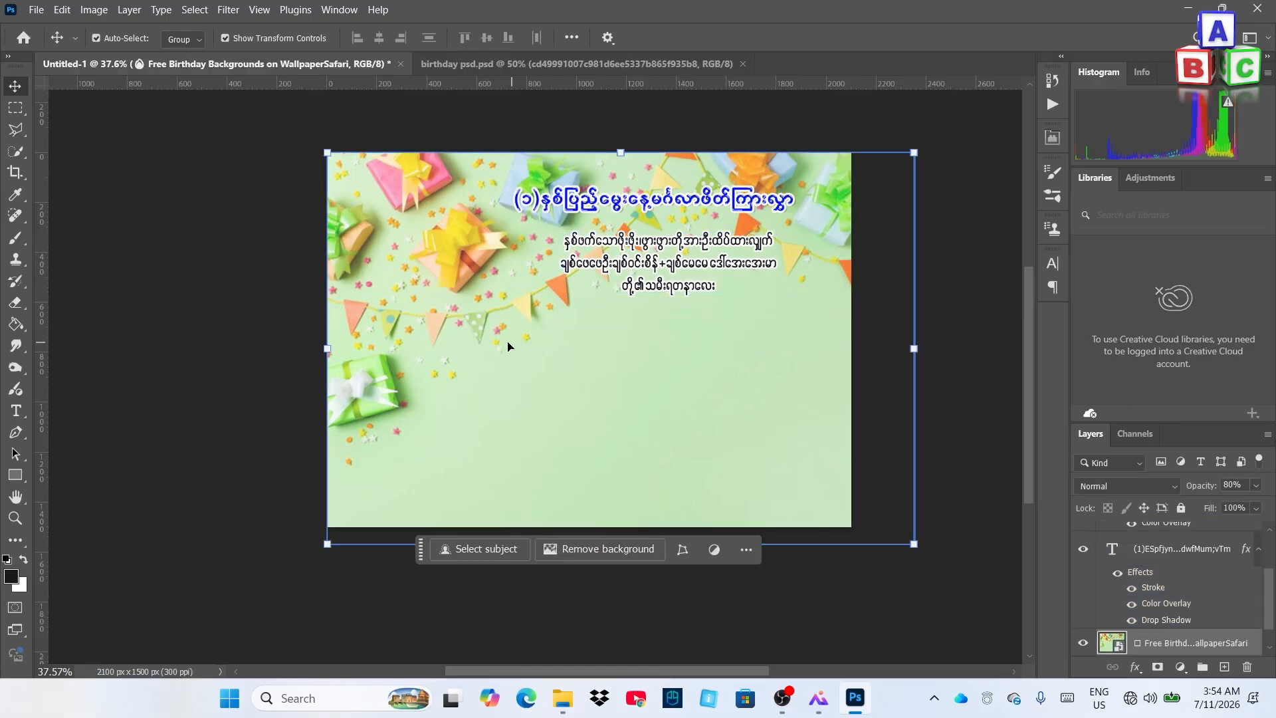
pyautogui.click(507, 64)
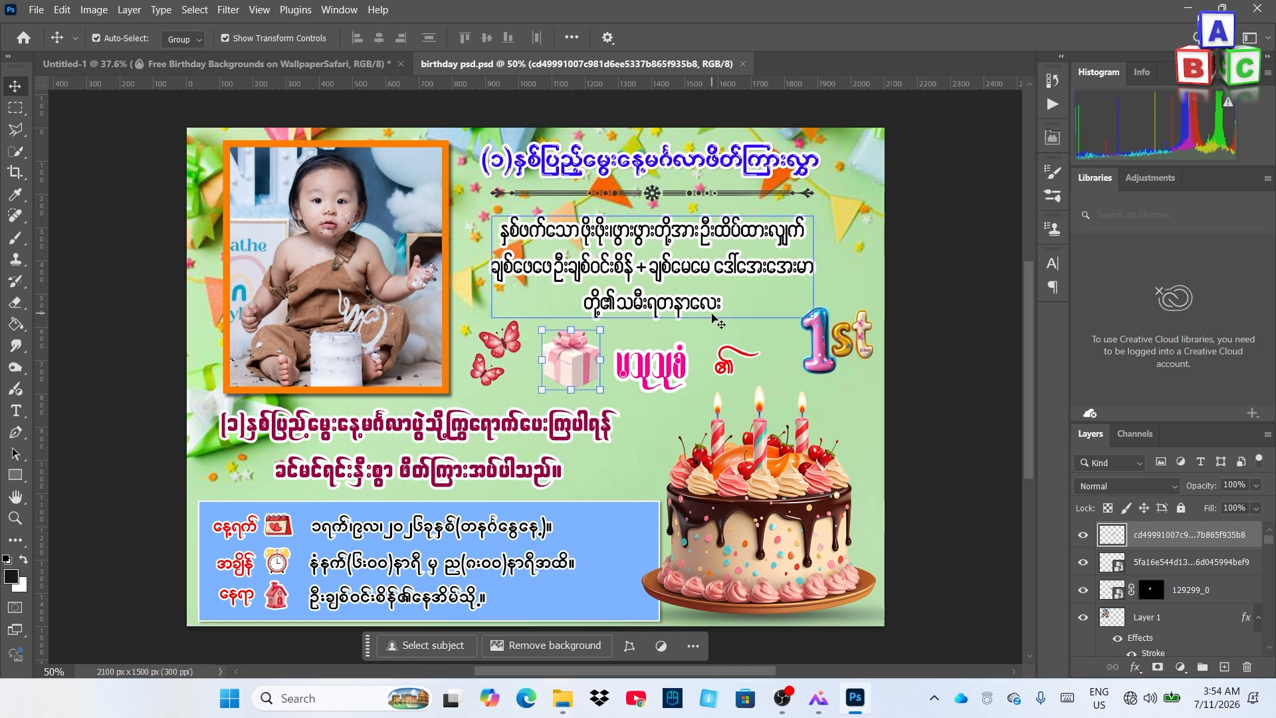
pyautogui.scroll(-2, 719, 302)
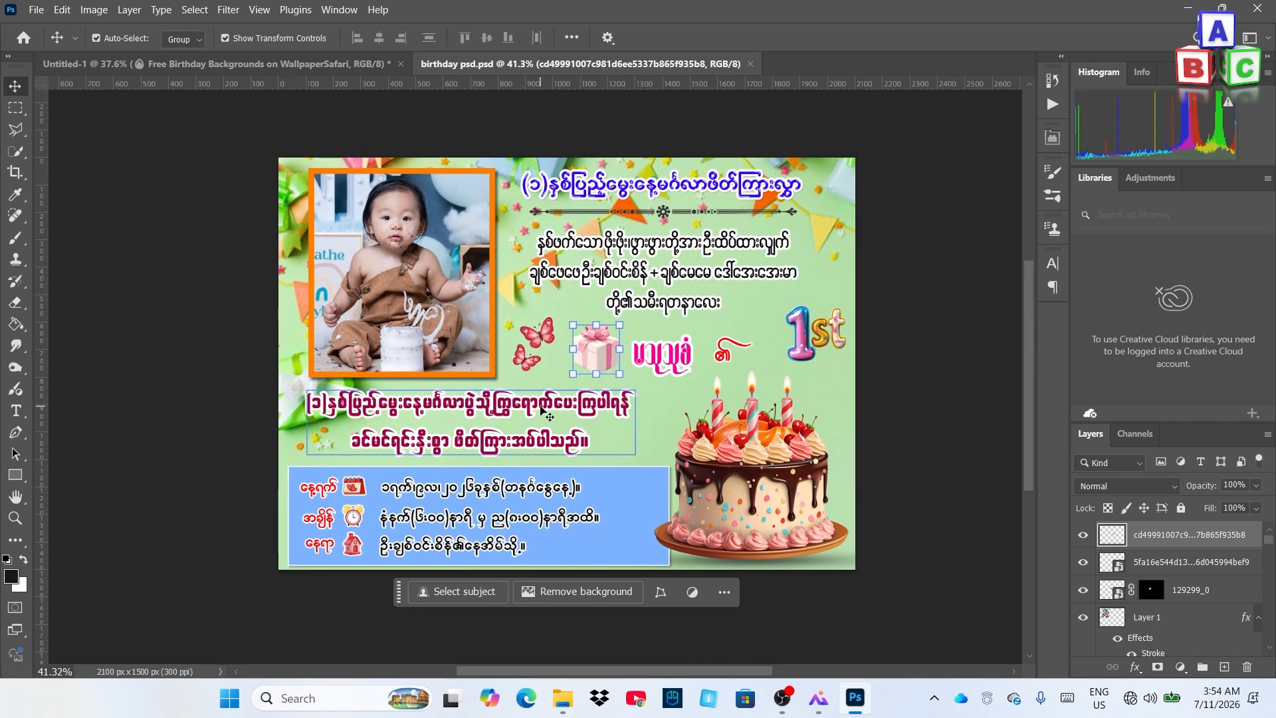
pyautogui.moveTo(542, 406); pyautogui.dragTo(485, 406)
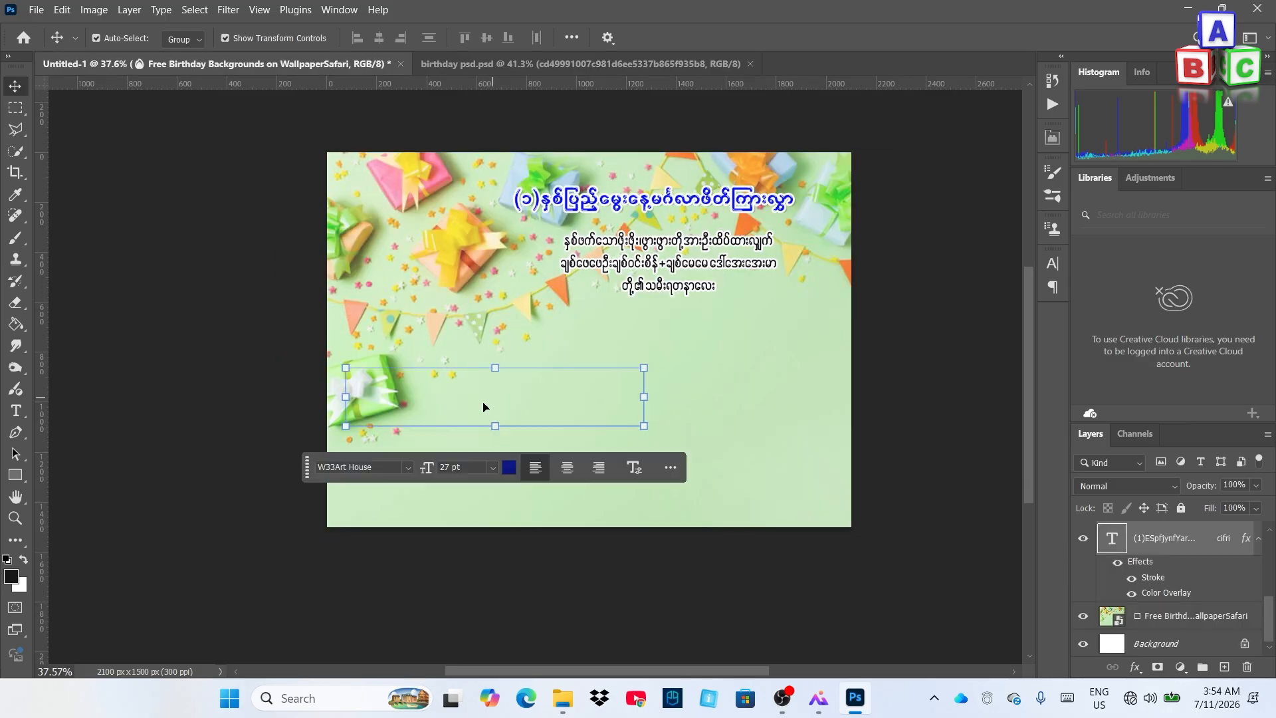
pyautogui.click(541, 64)
pyautogui.moveTo(670, 372); pyautogui.dragTo(668, 333)
# Copy the red ornament text, date/time/place lines and three red labels onto the card, nudging the labels down
pyautogui.click(389, 65)
pyautogui.moveTo(729, 426); pyautogui.dragTo(751, 338)
pyautogui.click(329, 64)
pyautogui.moveTo(489, 570); pyautogui.dragTo(517, 487)
pyautogui.click(275, 64)
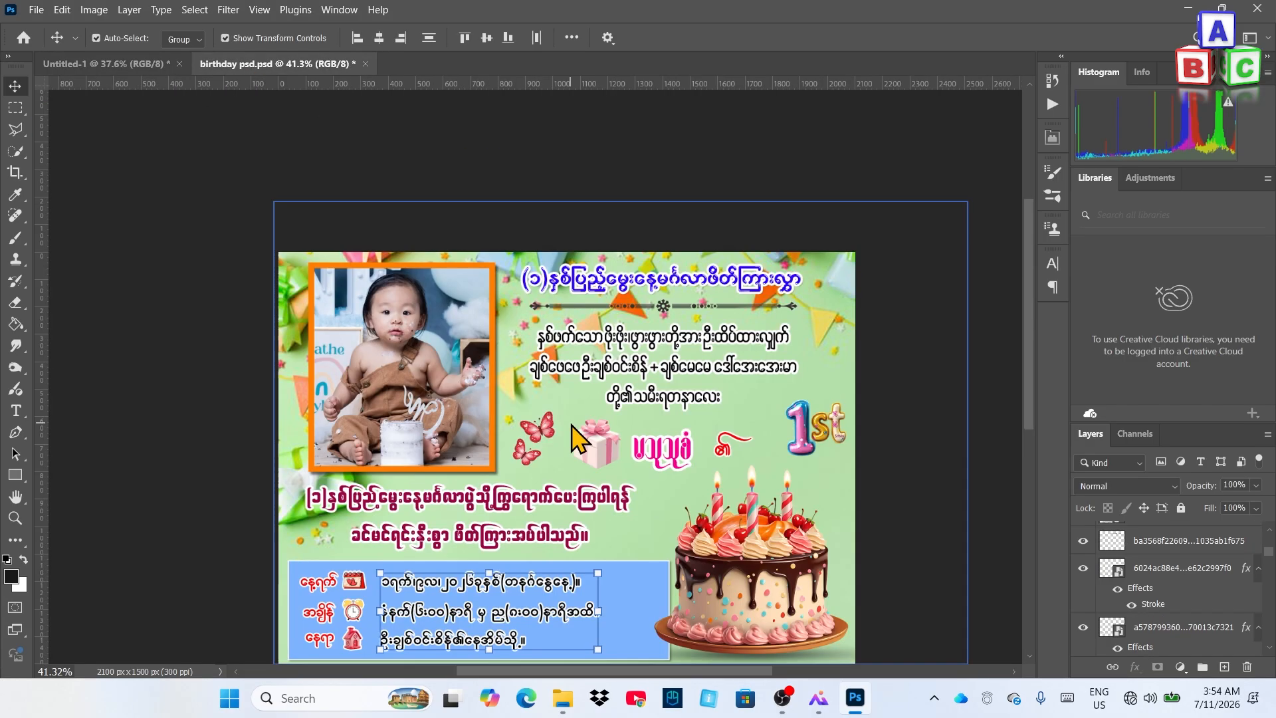
pyautogui.click(1148, 619)
pyautogui.scroll(1, 1155, 618)
pyautogui.keyDown('ctrl'); pyautogui.click(1133, 570); pyautogui.keyUp('ctrl')
pyautogui.scroll(3, 1133, 571)
pyautogui.keyDown('ctrl'); pyautogui.click(1133, 568); pyautogui.keyUp('ctrl')
pyautogui.moveTo(320, 545); pyautogui.dragTo(402, 482)
pyautogui.hotkey('shift', 'Down')
pyautogui.click(714, 443)
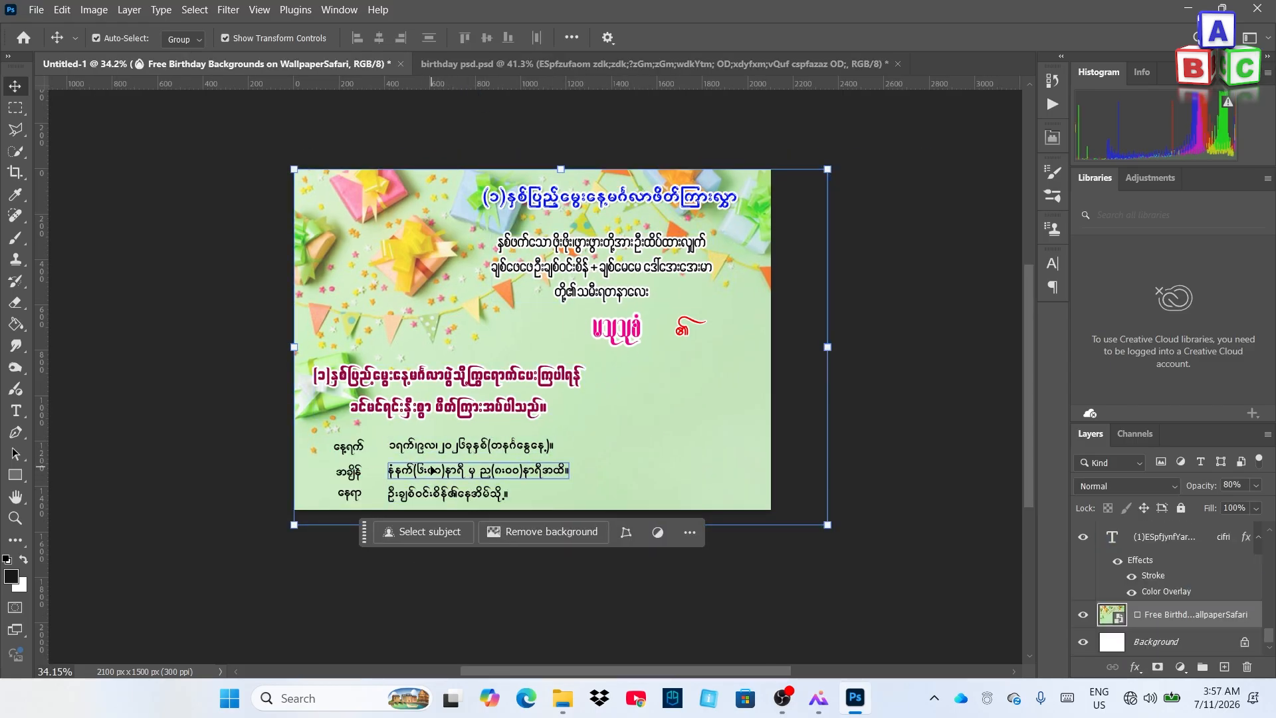
# Copy the body text's layer style and paste it onto the date line
pyautogui.click(493, 377)
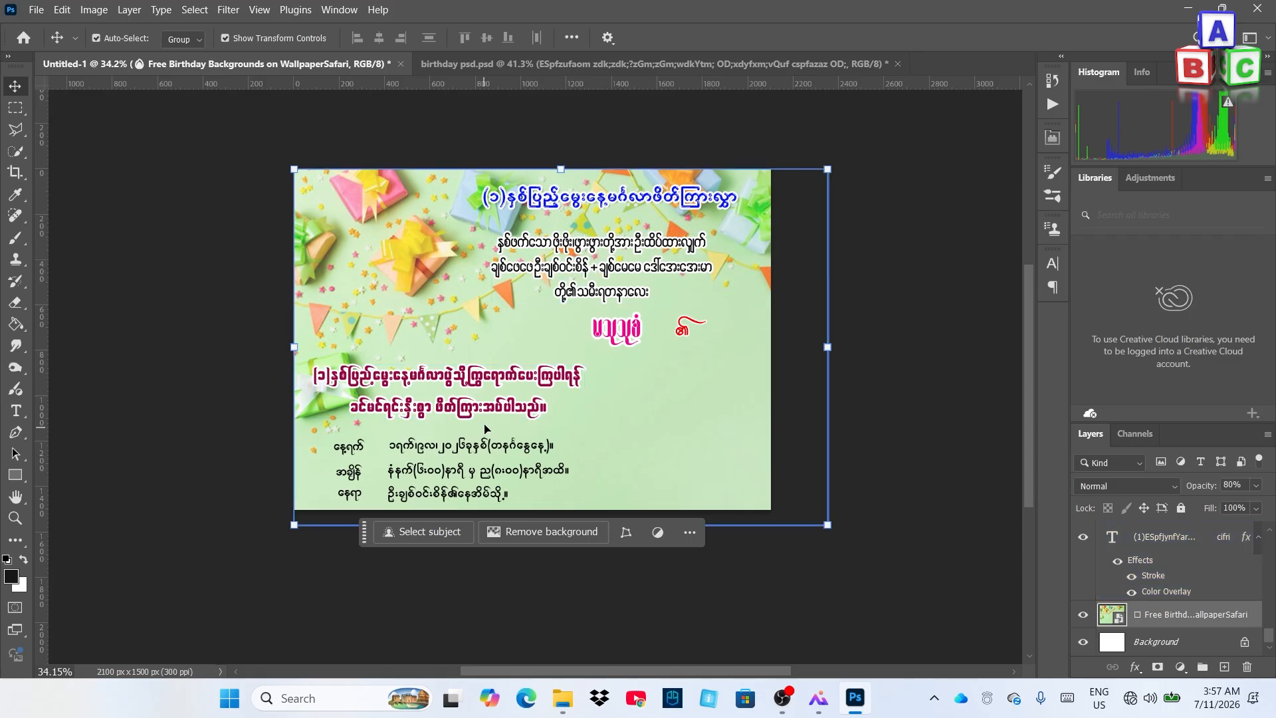
pyautogui.click(573, 255)
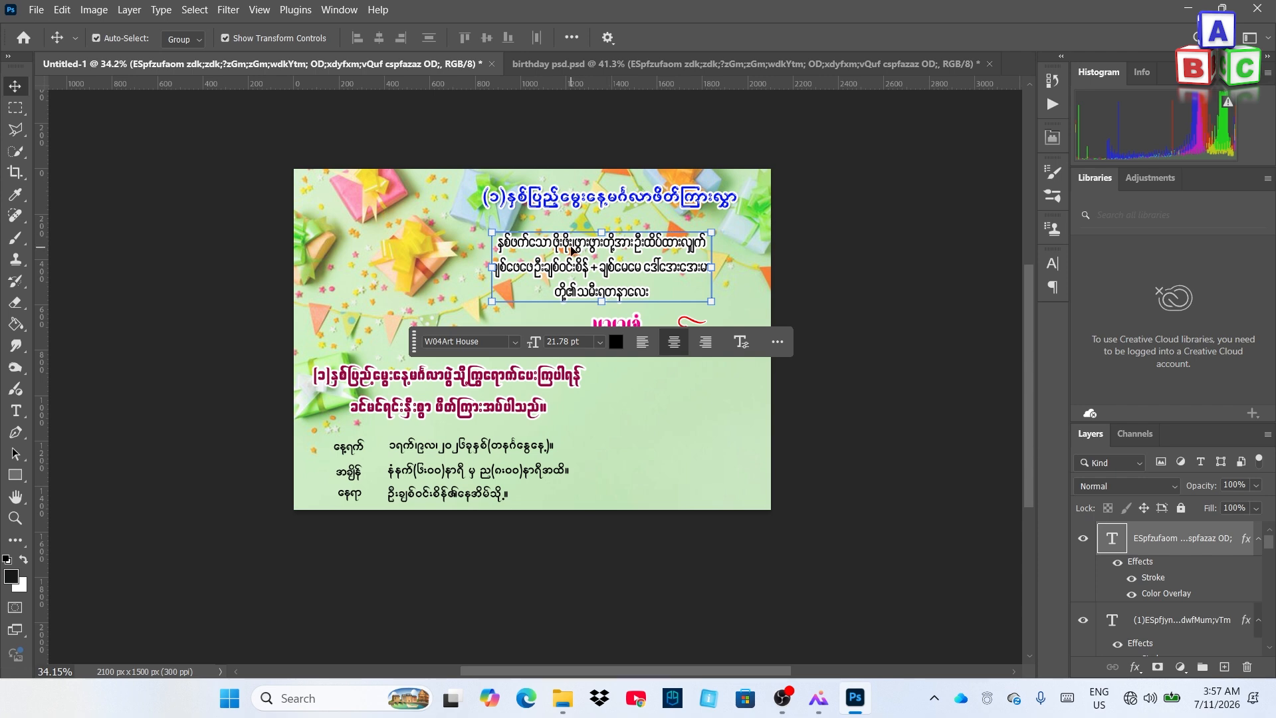
pyautogui.rightClick(1186, 539)
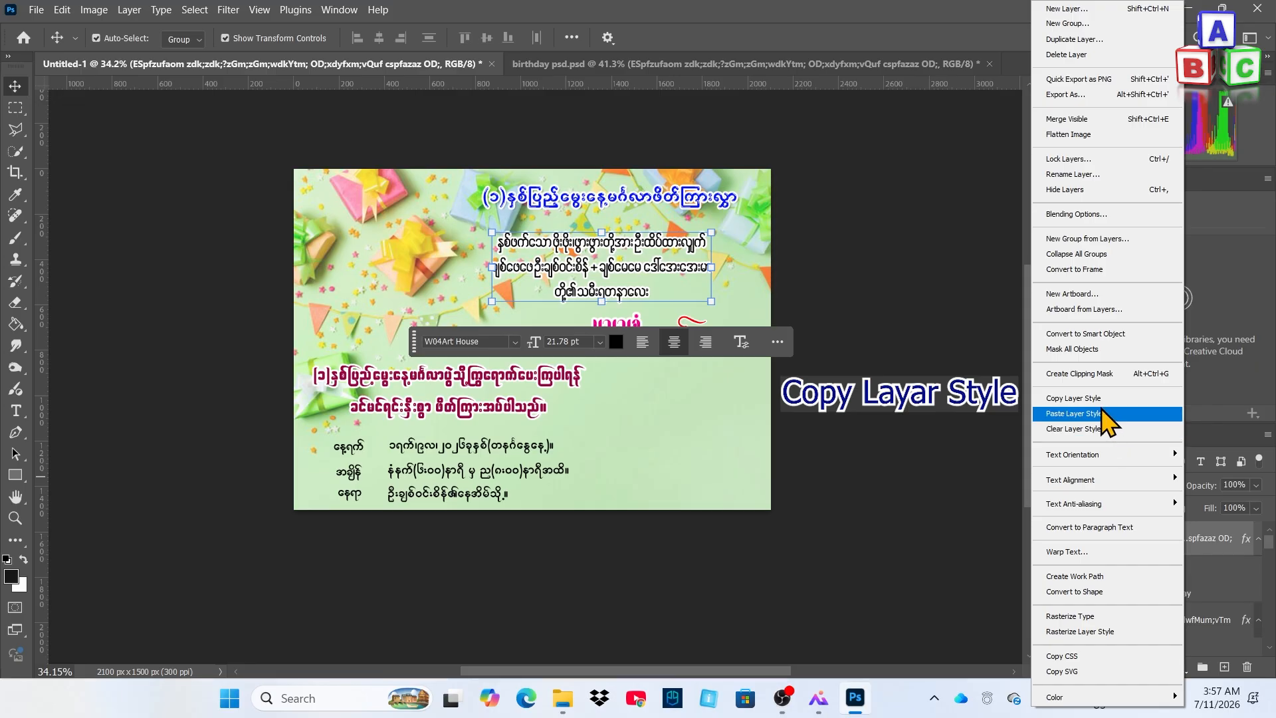
pyautogui.click(1123, 409)
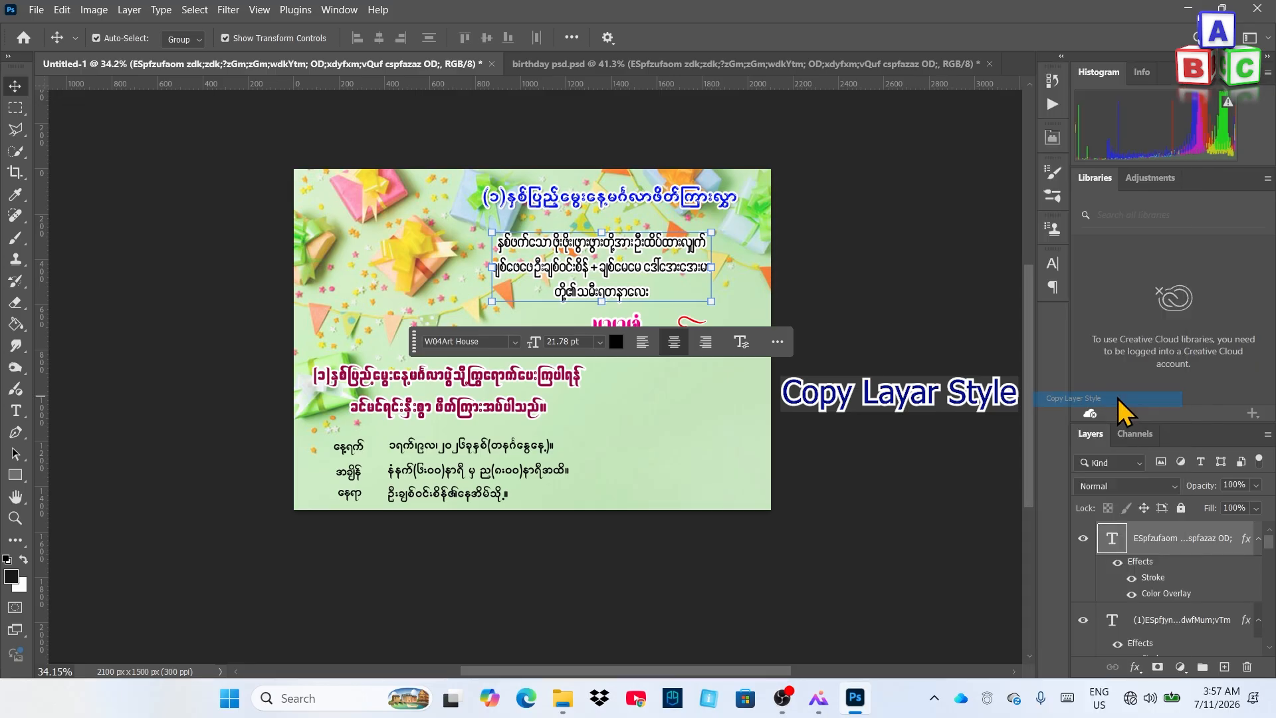
pyautogui.click(412, 452)
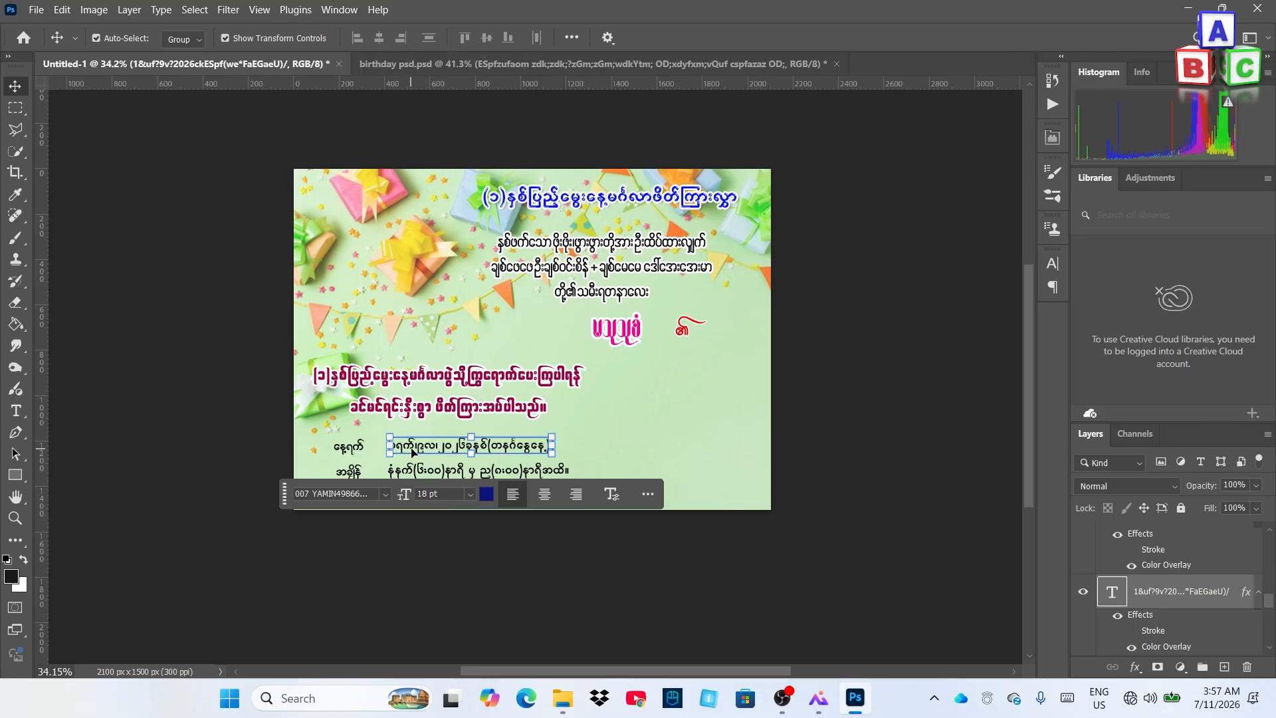
pyautogui.rightClick(1228, 597)
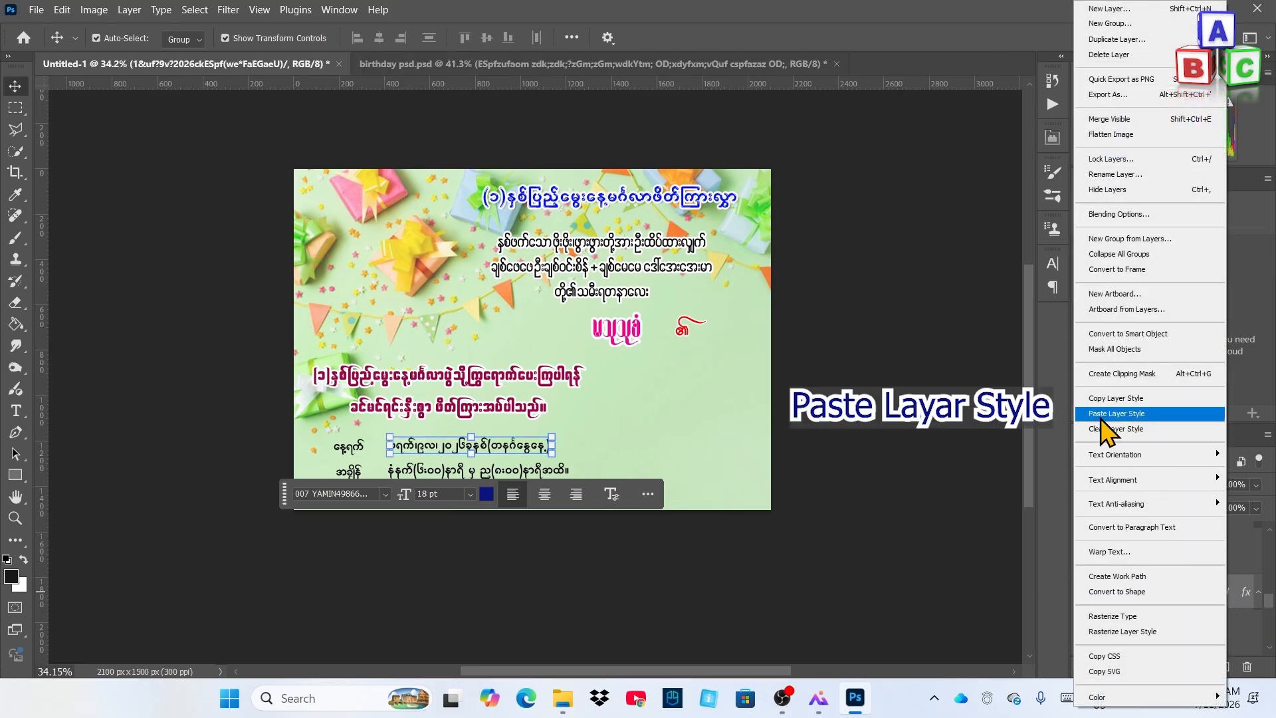
pyautogui.click(1134, 414)
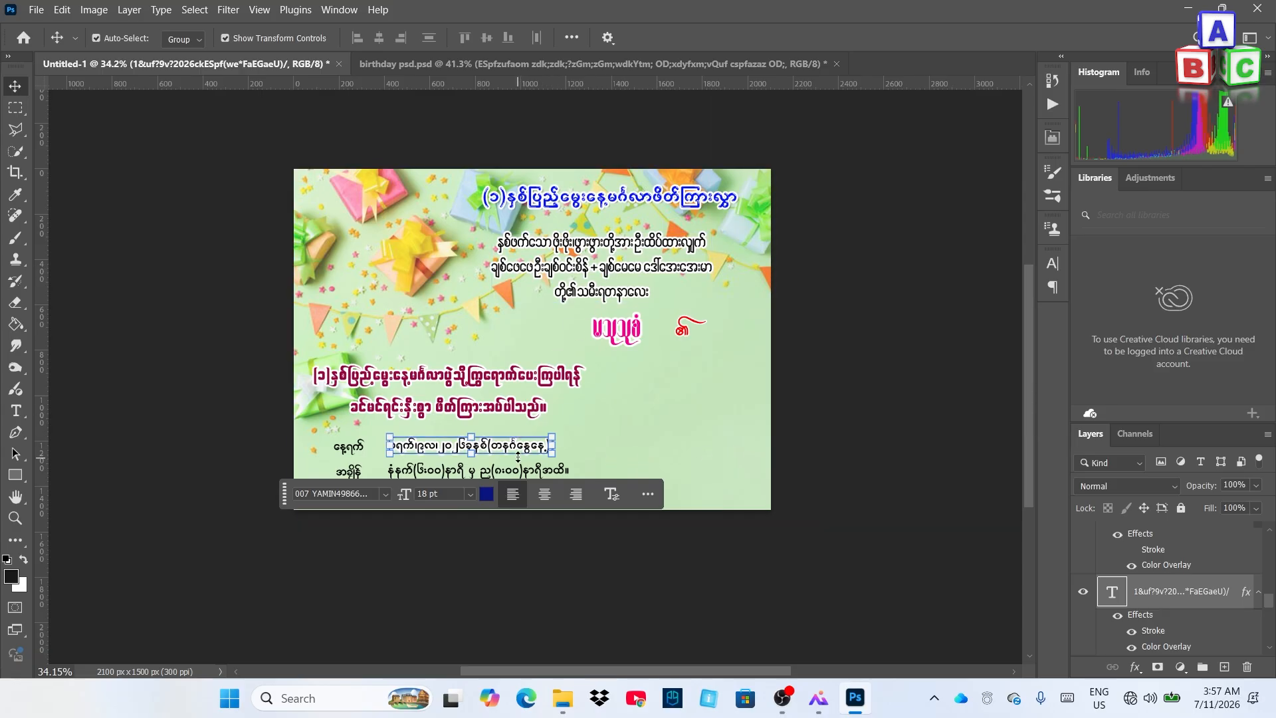
# Paste the same copied style onto the time and location lines
pyautogui.click(633, 463)
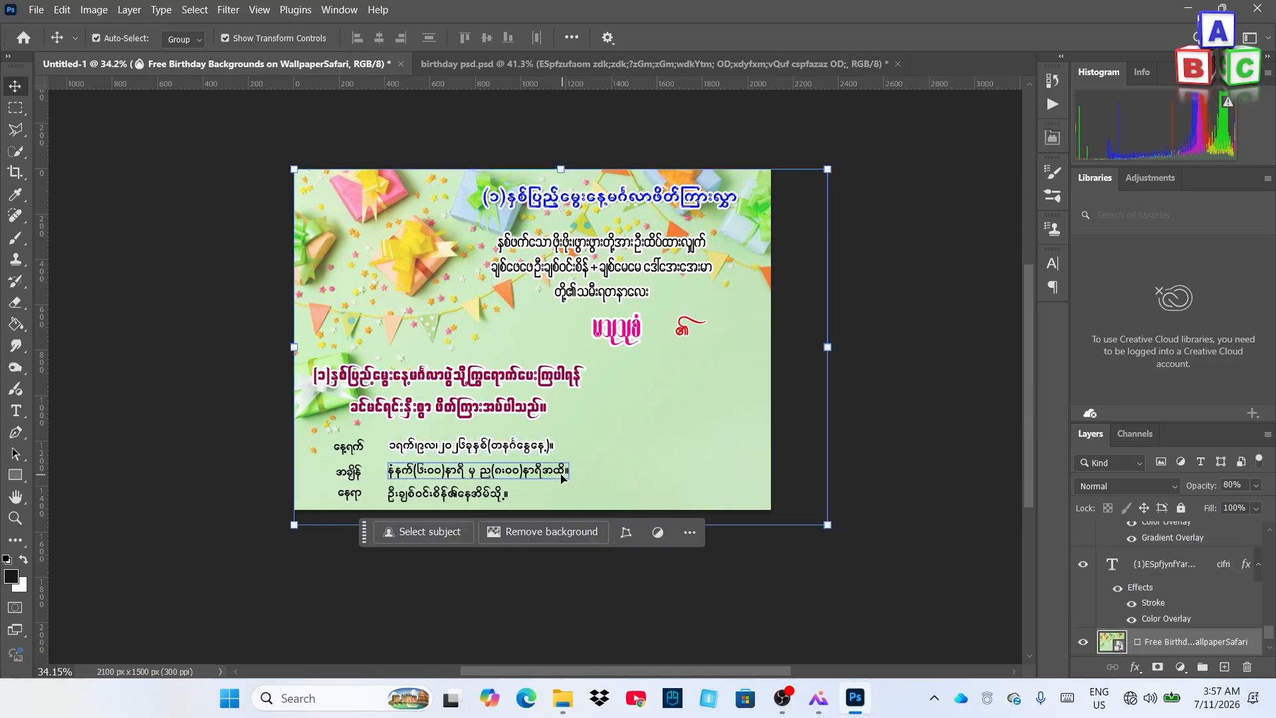
pyautogui.click(550, 476)
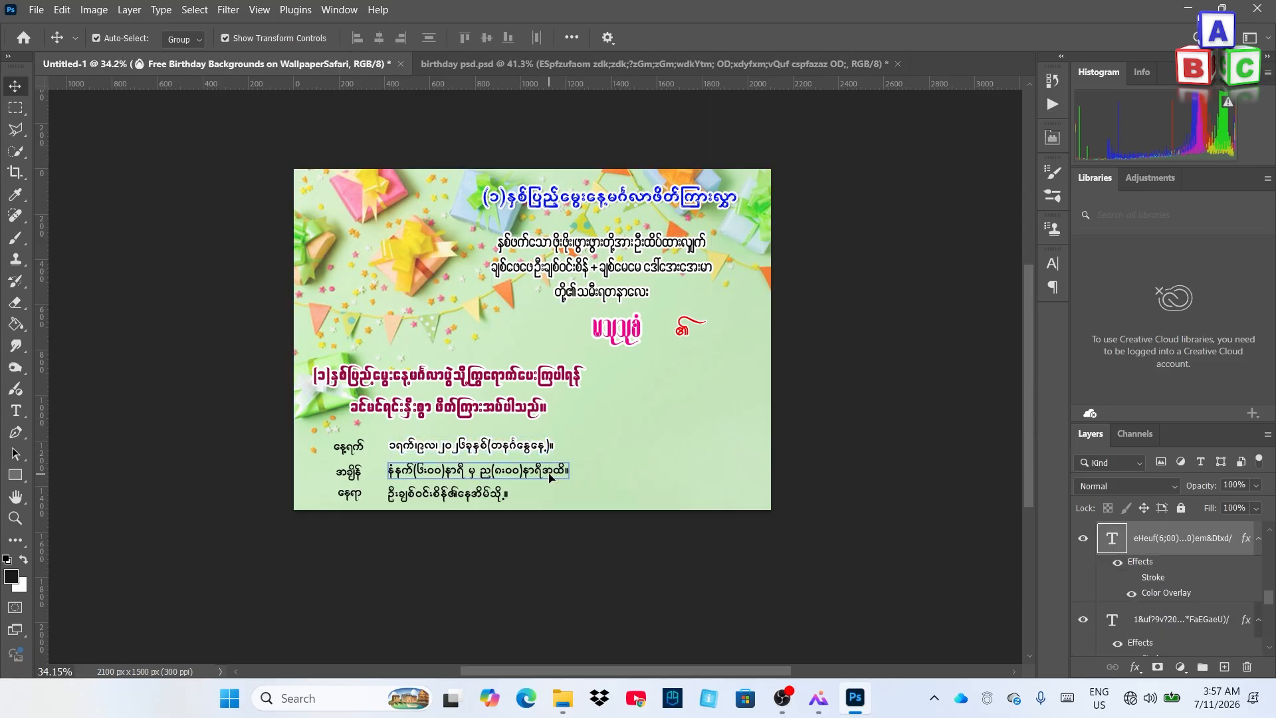
pyautogui.rightClick(1188, 539)
pyautogui.click(1070, 419)
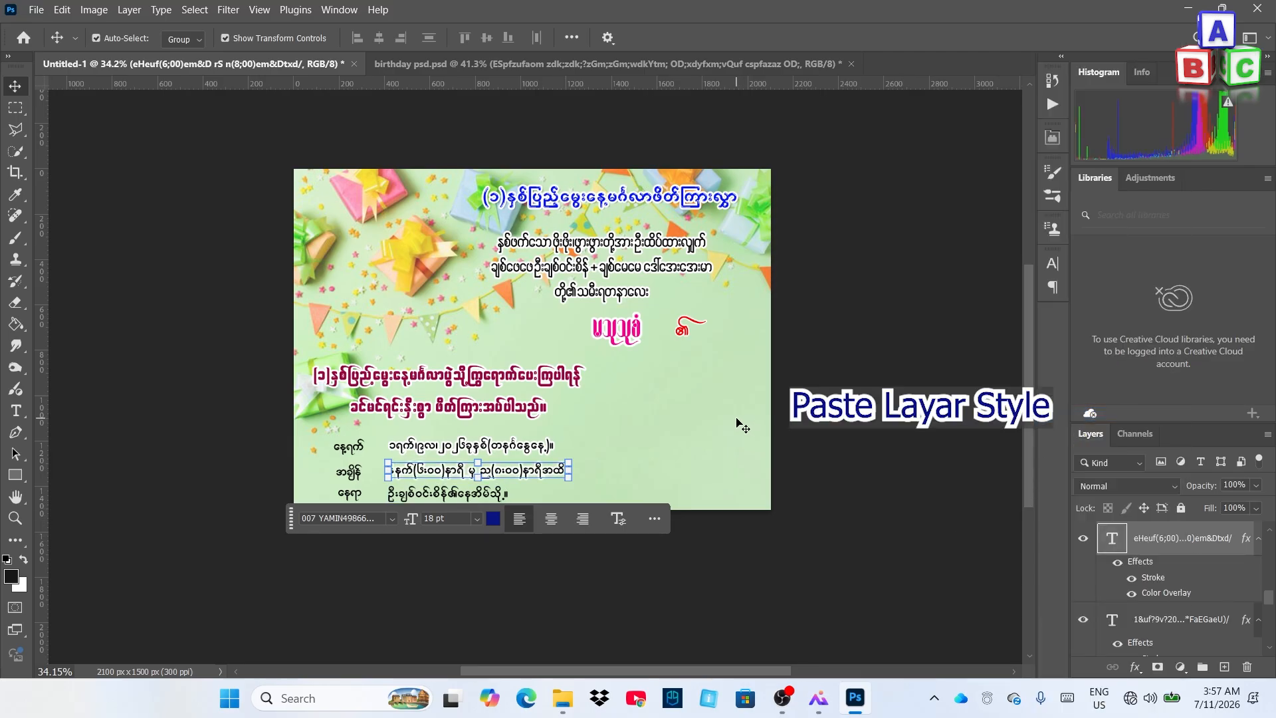
pyautogui.click(465, 495)
pyautogui.click(477, 495)
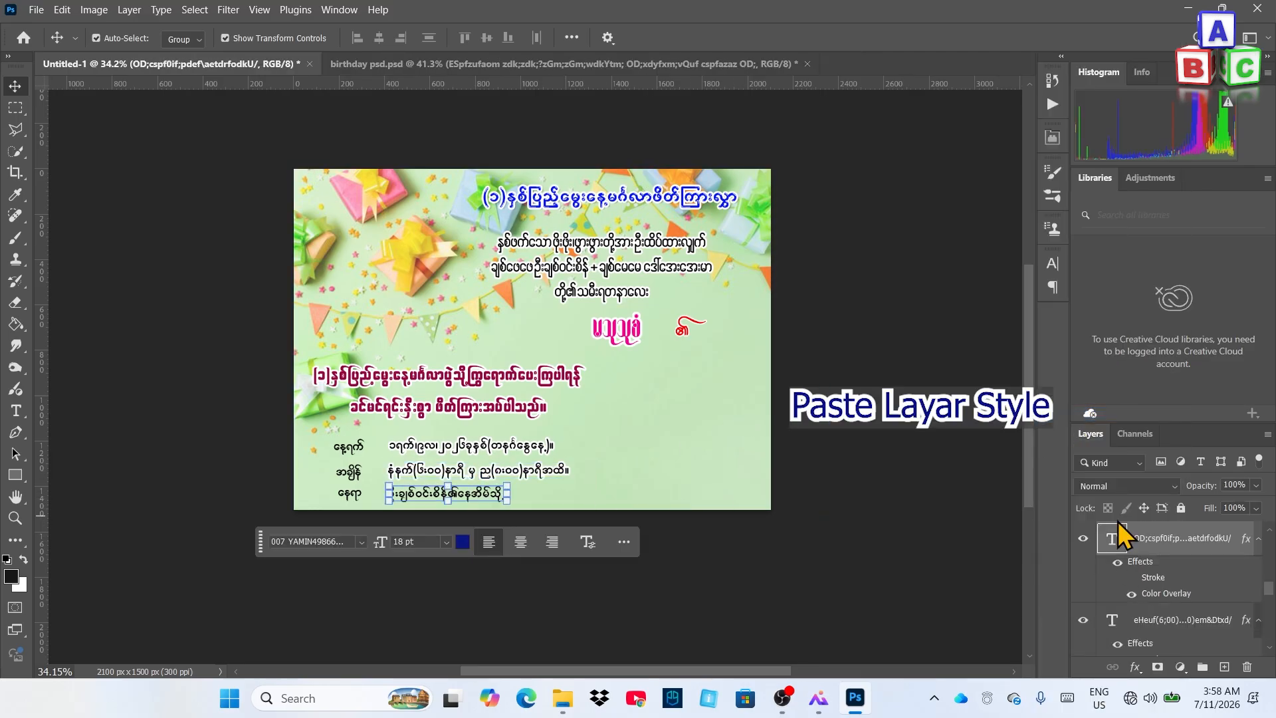
pyautogui.rightClick(1188, 543)
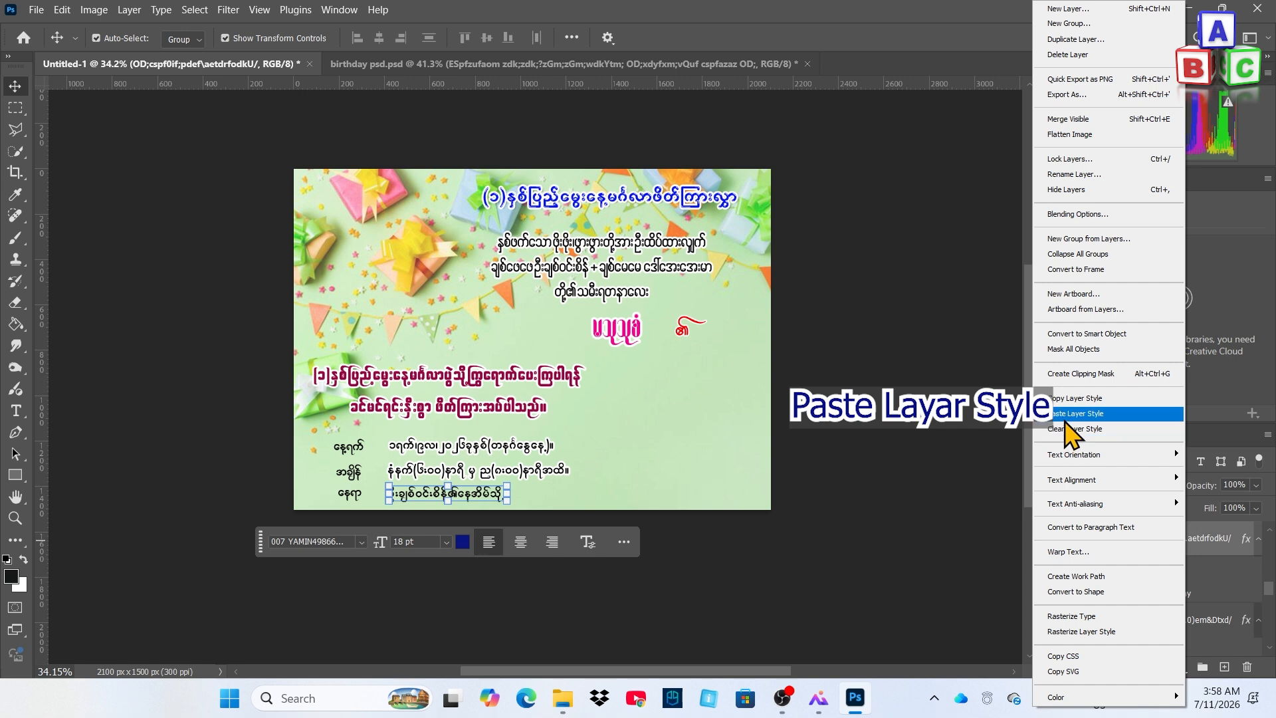
pyautogui.click(1069, 421)
pyautogui.click(728, 434)
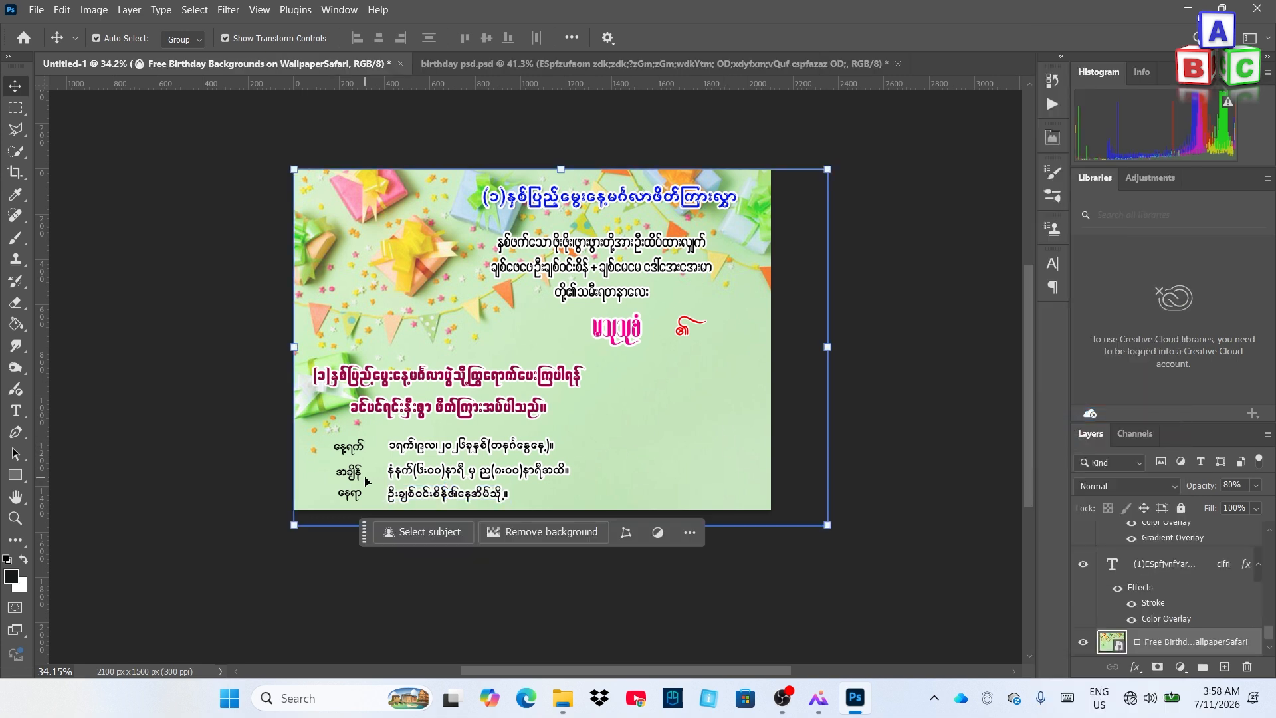
# Copy the red ornament's layer style and paste it onto the နေ့ရက် label
pyautogui.click(681, 329)
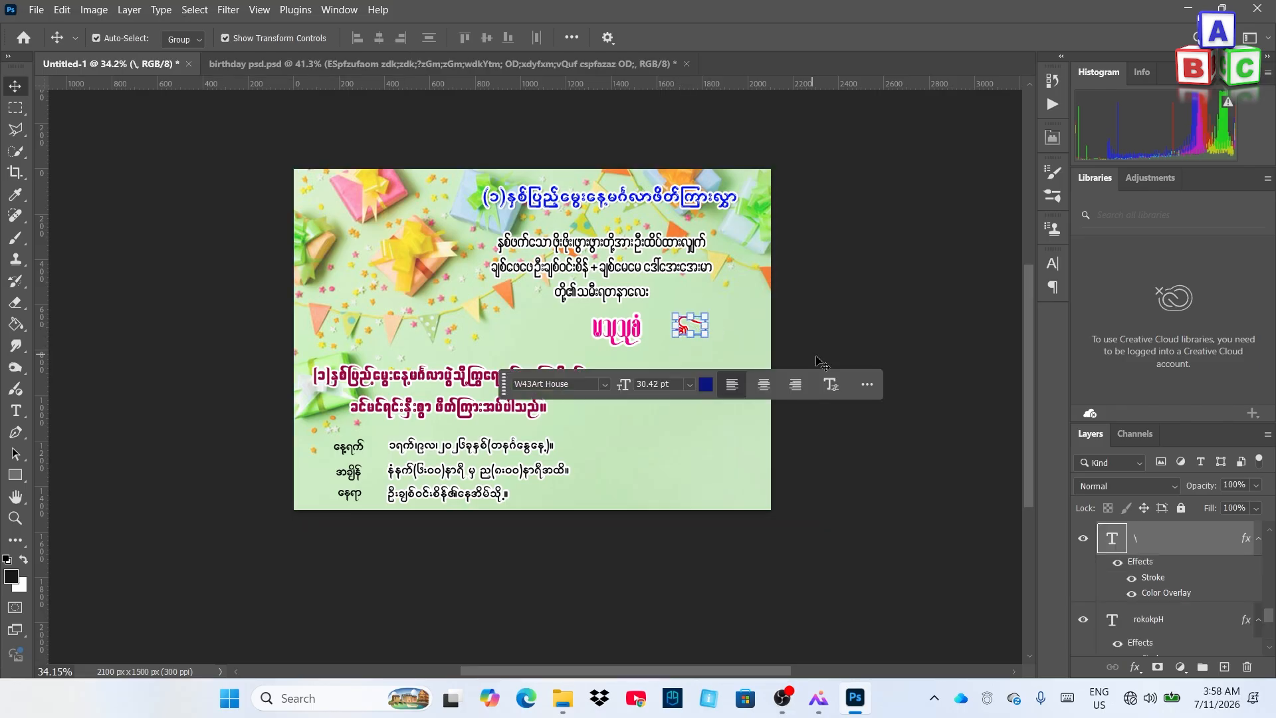
pyautogui.rightClick(1204, 548)
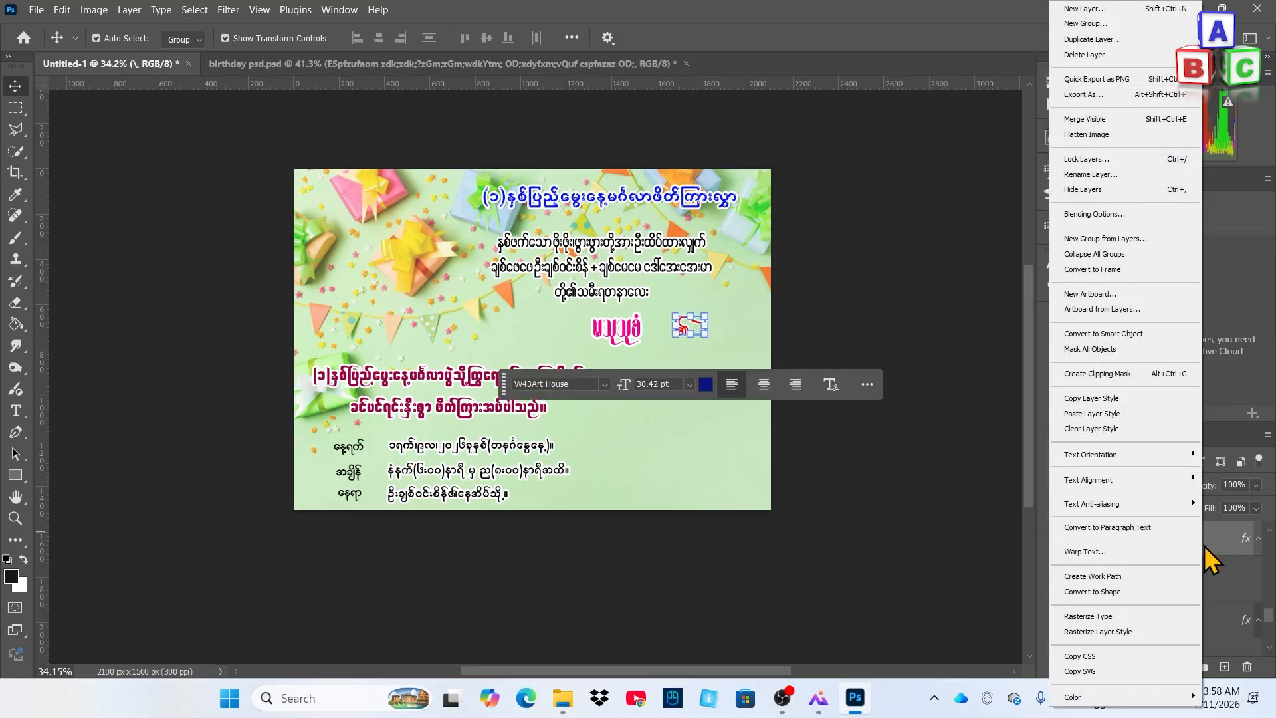
pyautogui.click(1121, 399)
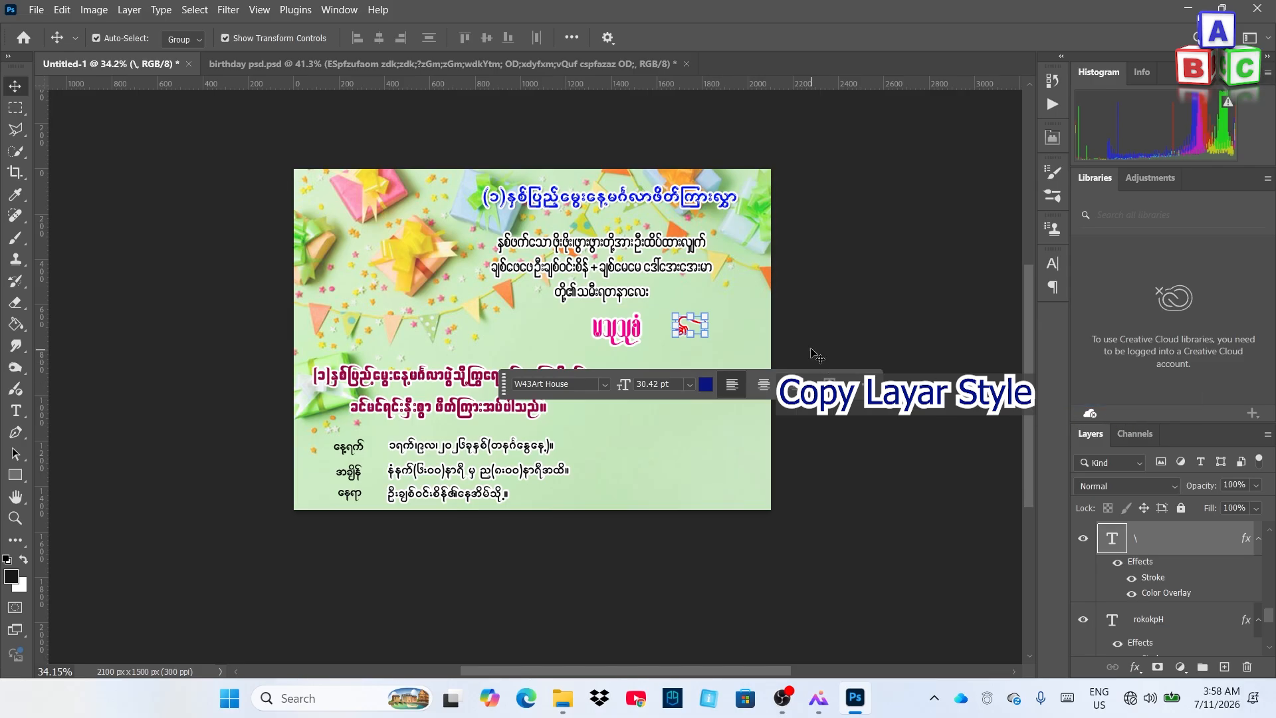
pyautogui.click(345, 447)
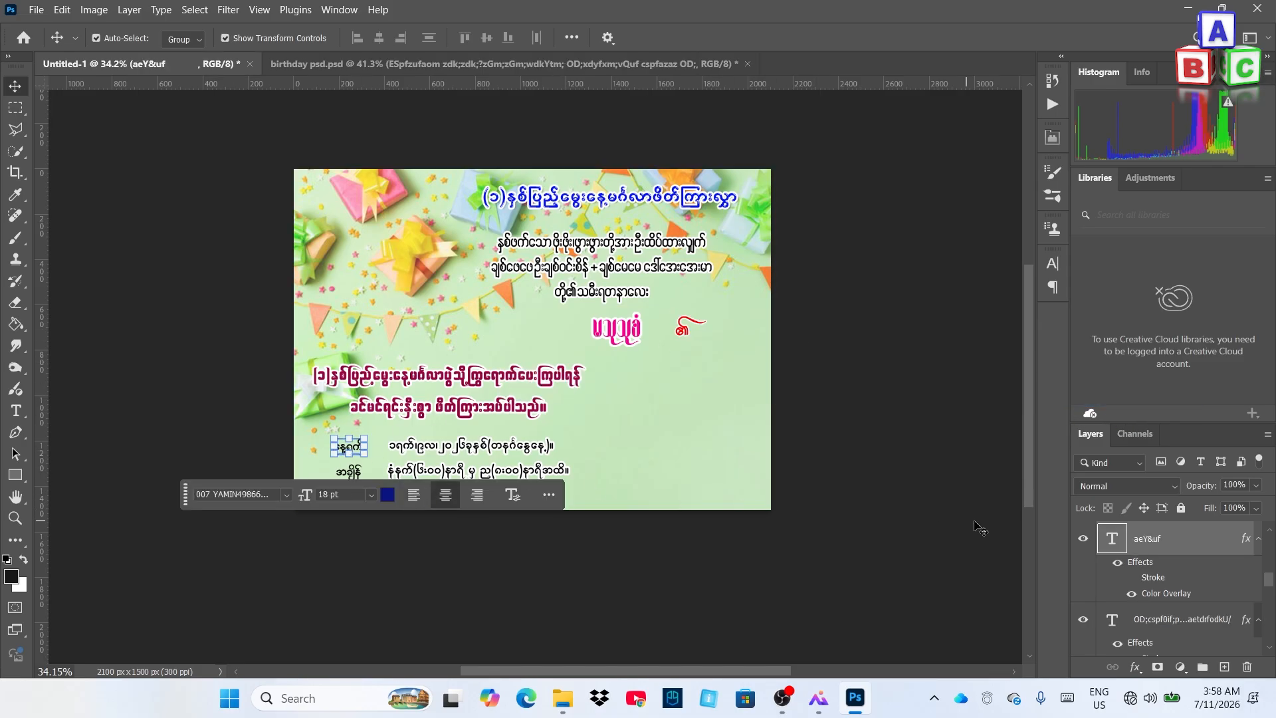
pyautogui.rightClick(1196, 541)
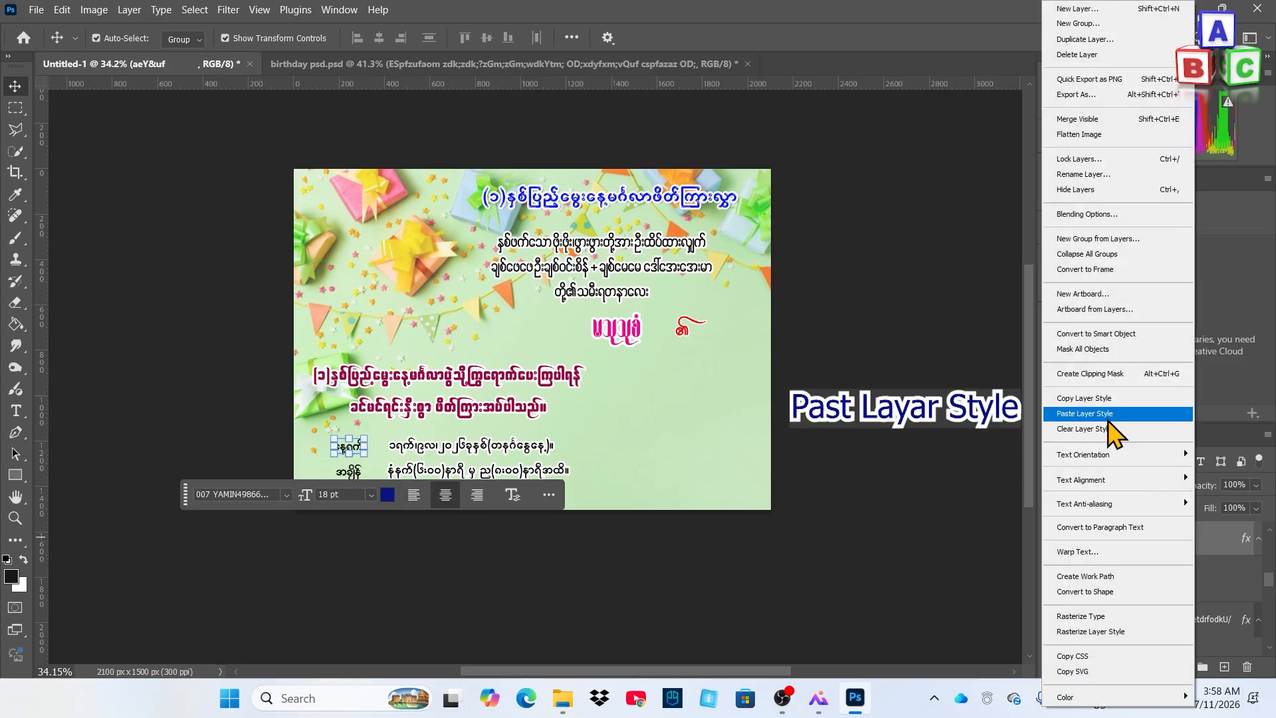
pyautogui.click(1108, 414)
# Paste the red style onto the အချိန် and နေရာ labels
pyautogui.click(741, 407)
pyautogui.click(360, 470)
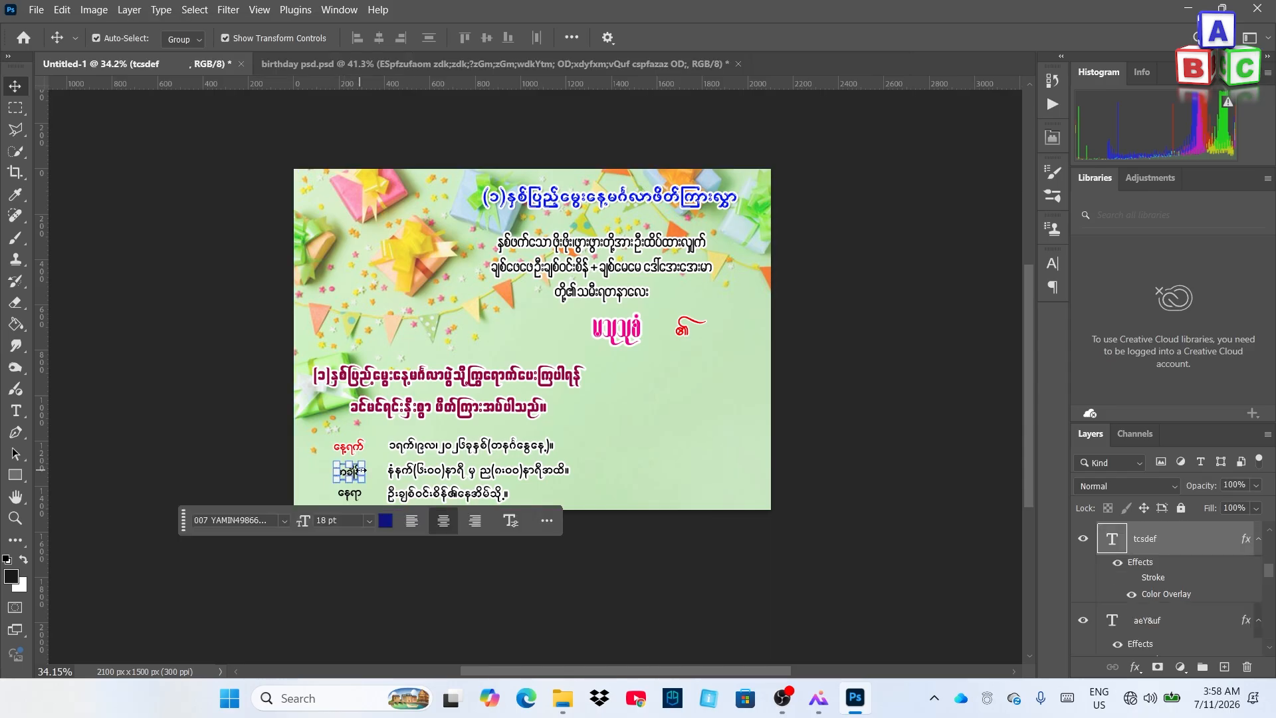
pyautogui.rightClick(1189, 544)
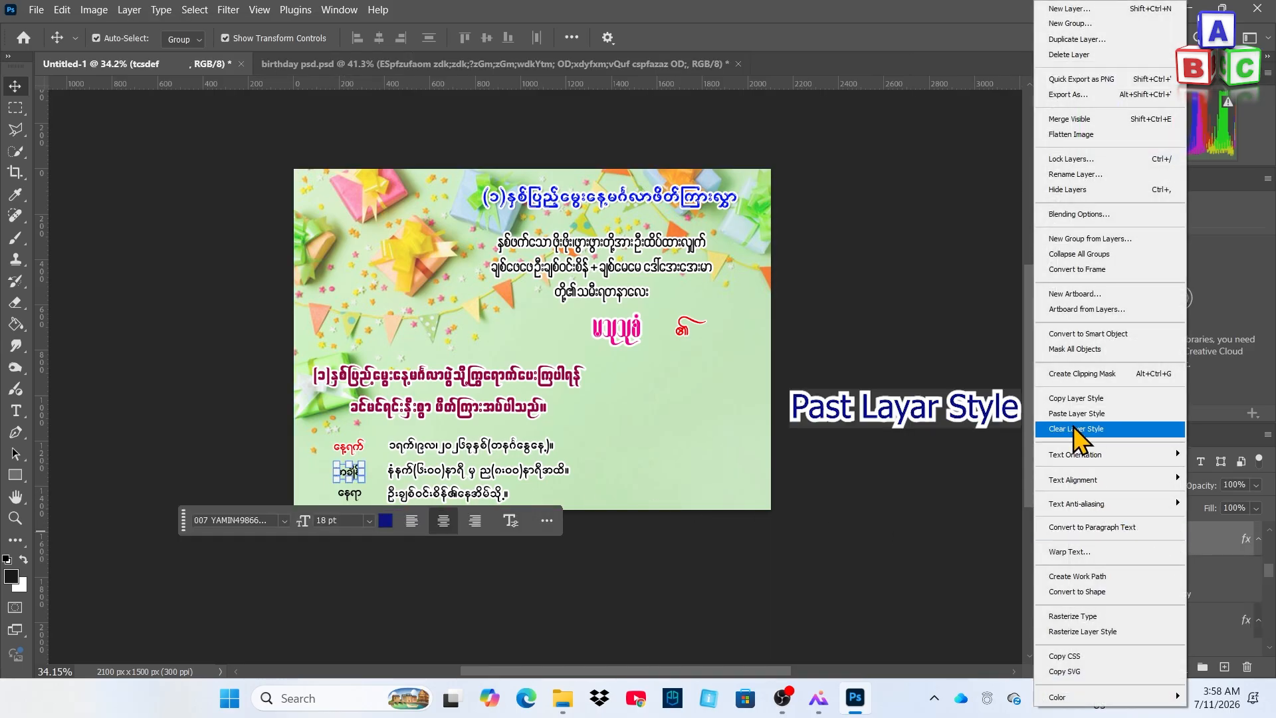
pyautogui.click(1090, 415)
pyautogui.click(342, 503)
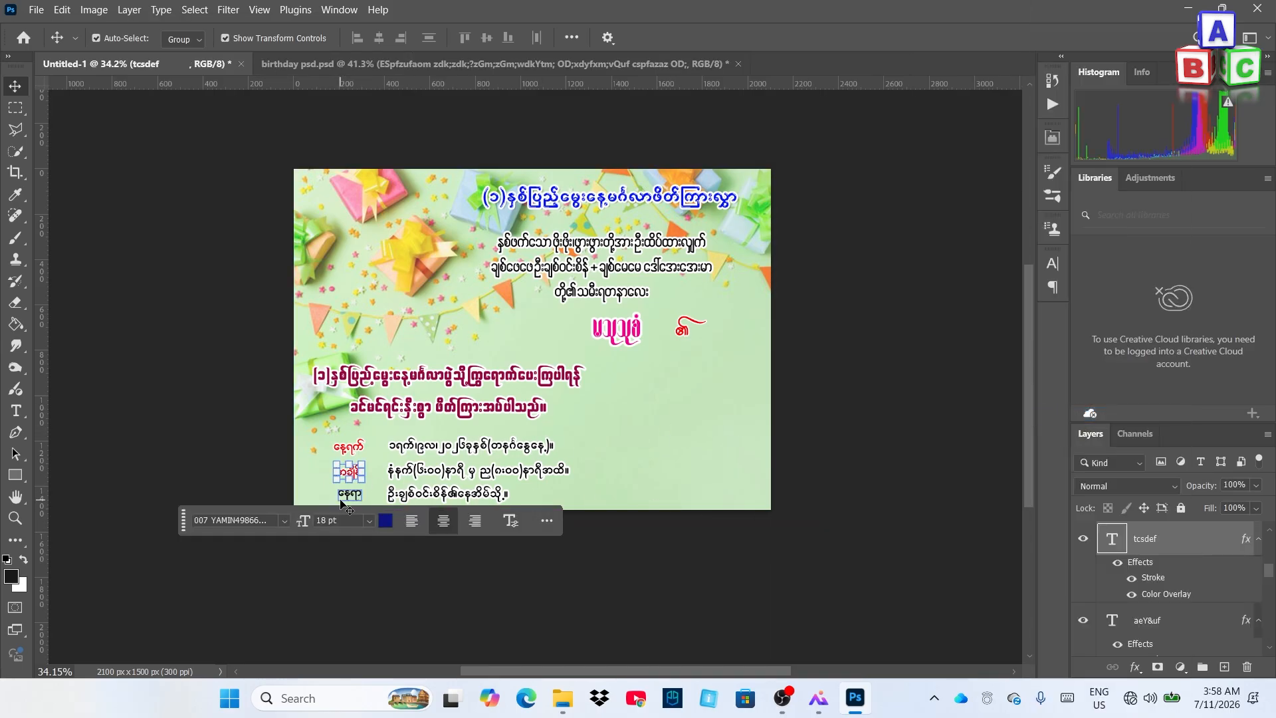
pyautogui.click(342, 497)
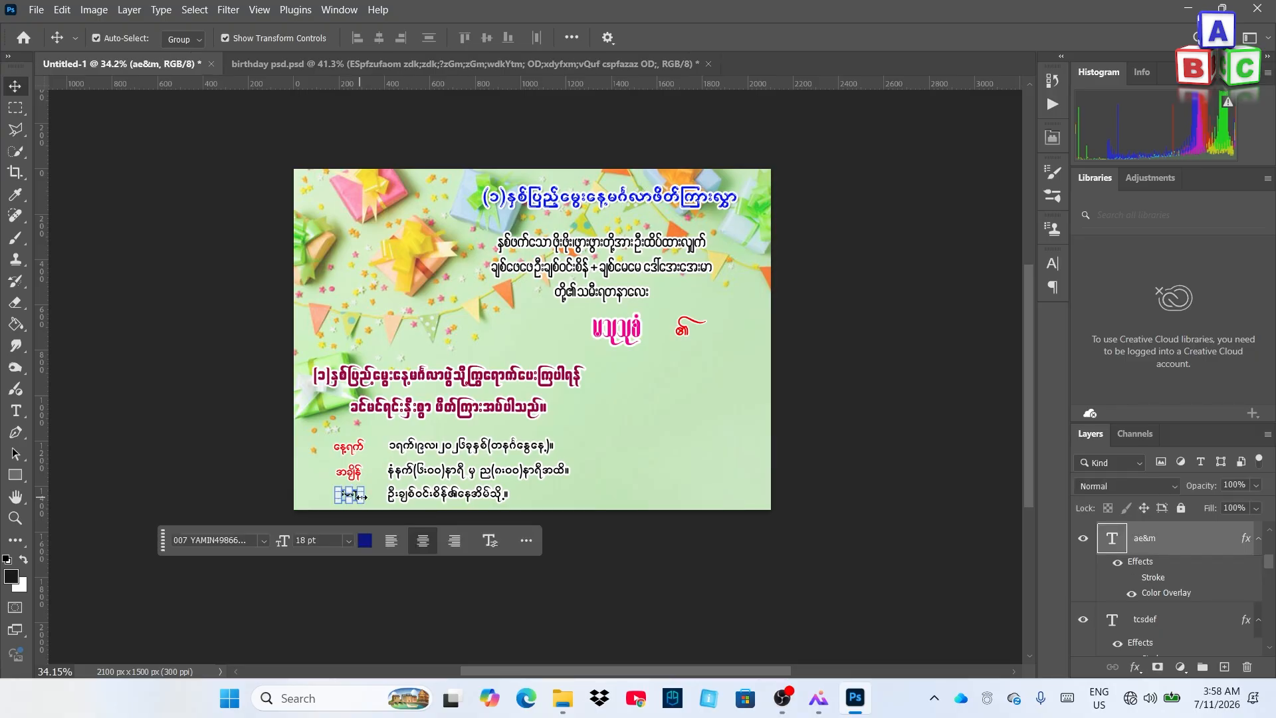
pyautogui.rightClick(1162, 544)
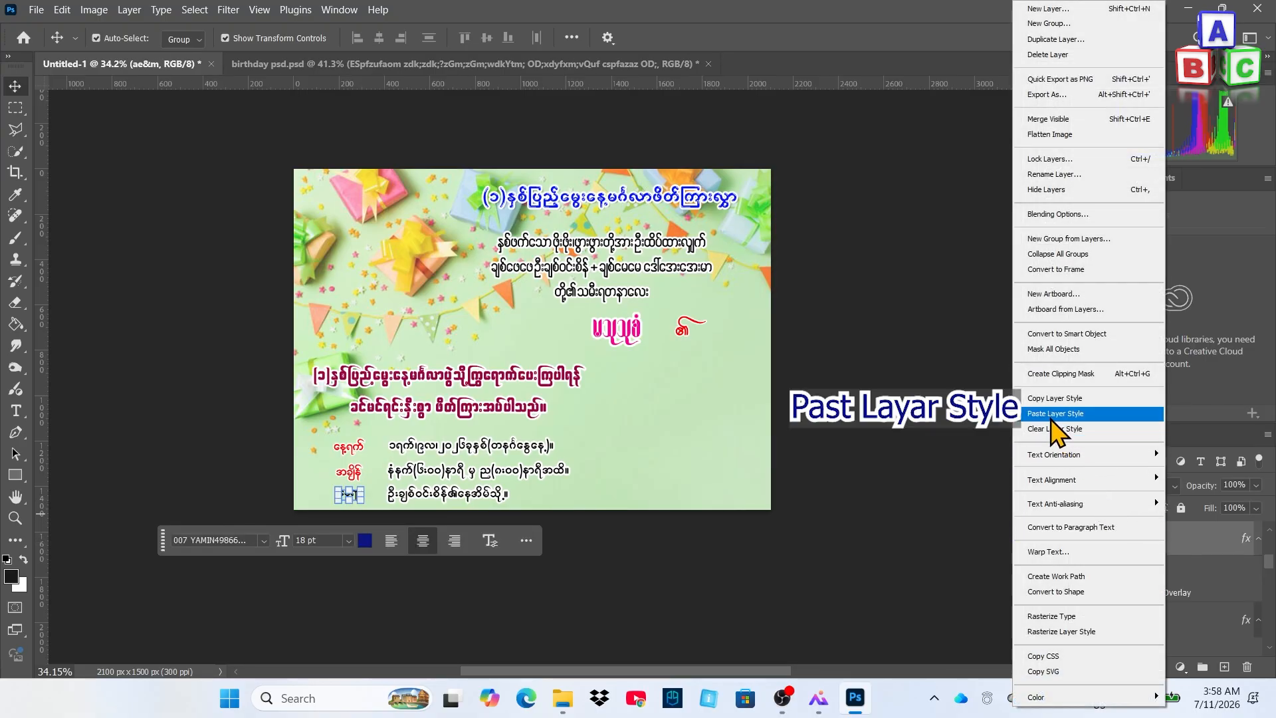
pyautogui.click(1089, 414)
pyautogui.click(735, 427)
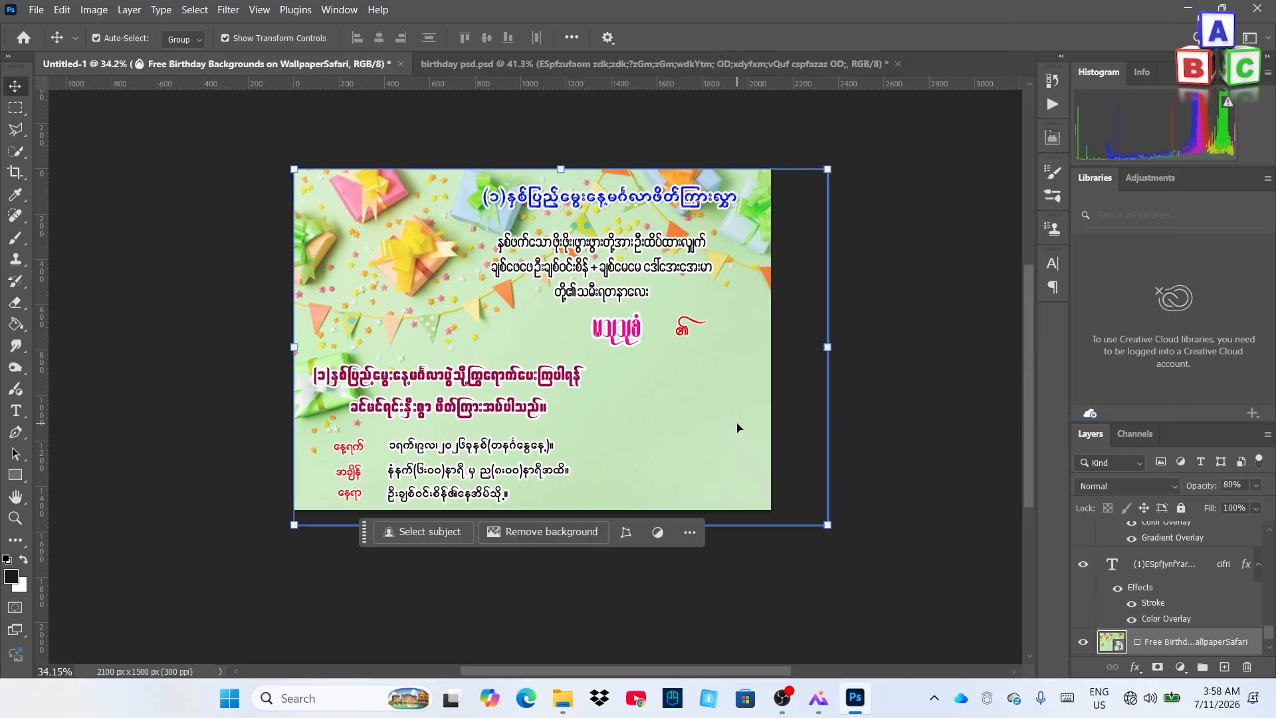
# Pull a vertical guide onto the card and align it with the title's centre
pyautogui.scroll(-1, 500, 450)
pyautogui.scroll(3, 478, 444)
pyautogui.scroll(-3, 478, 444)
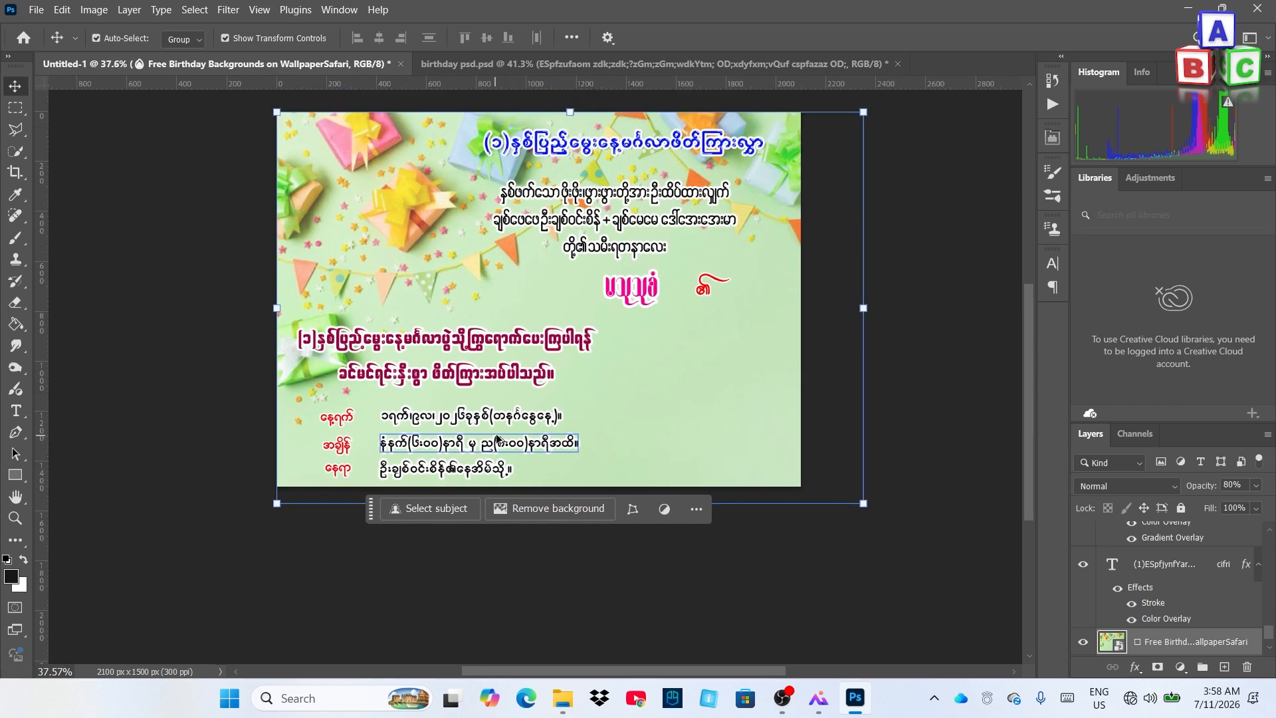
pyautogui.scroll(2, 485, 440)
pyautogui.scroll(-1, 497, 435)
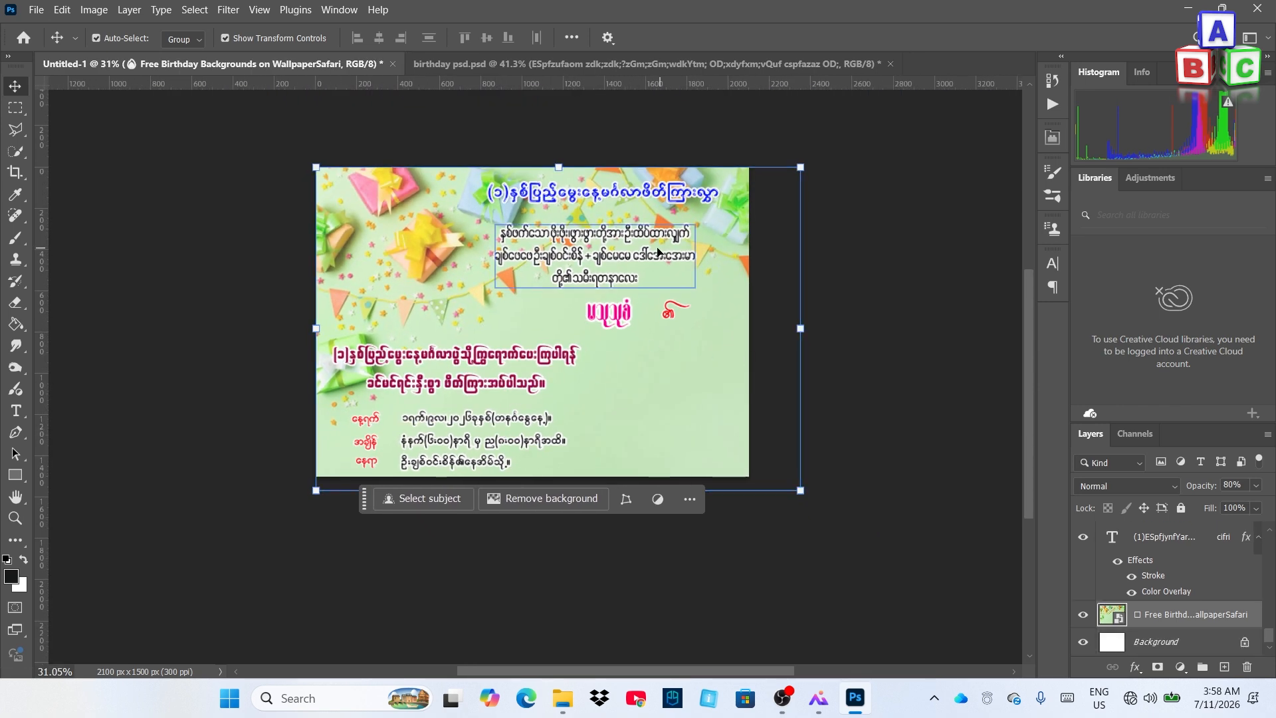
pyautogui.click(624, 201)
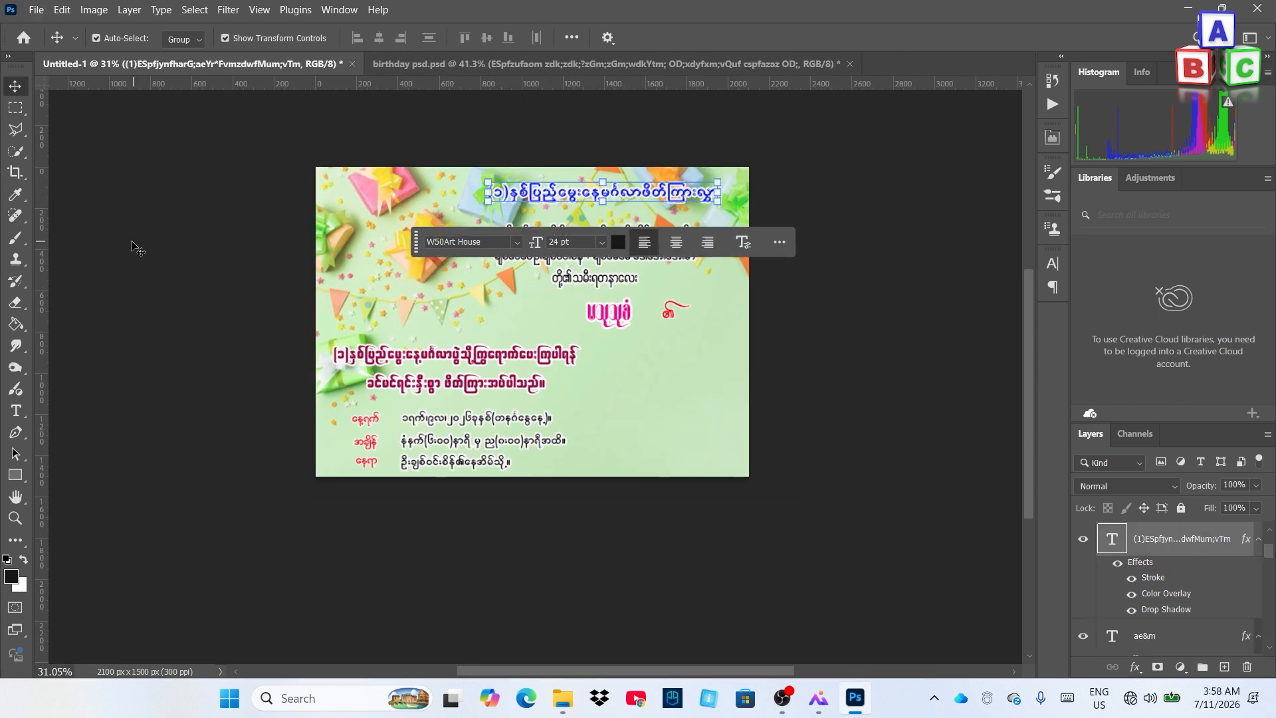
pyautogui.moveTo(43, 212); pyautogui.dragTo(605, 309)
pyautogui.click(655, 293)
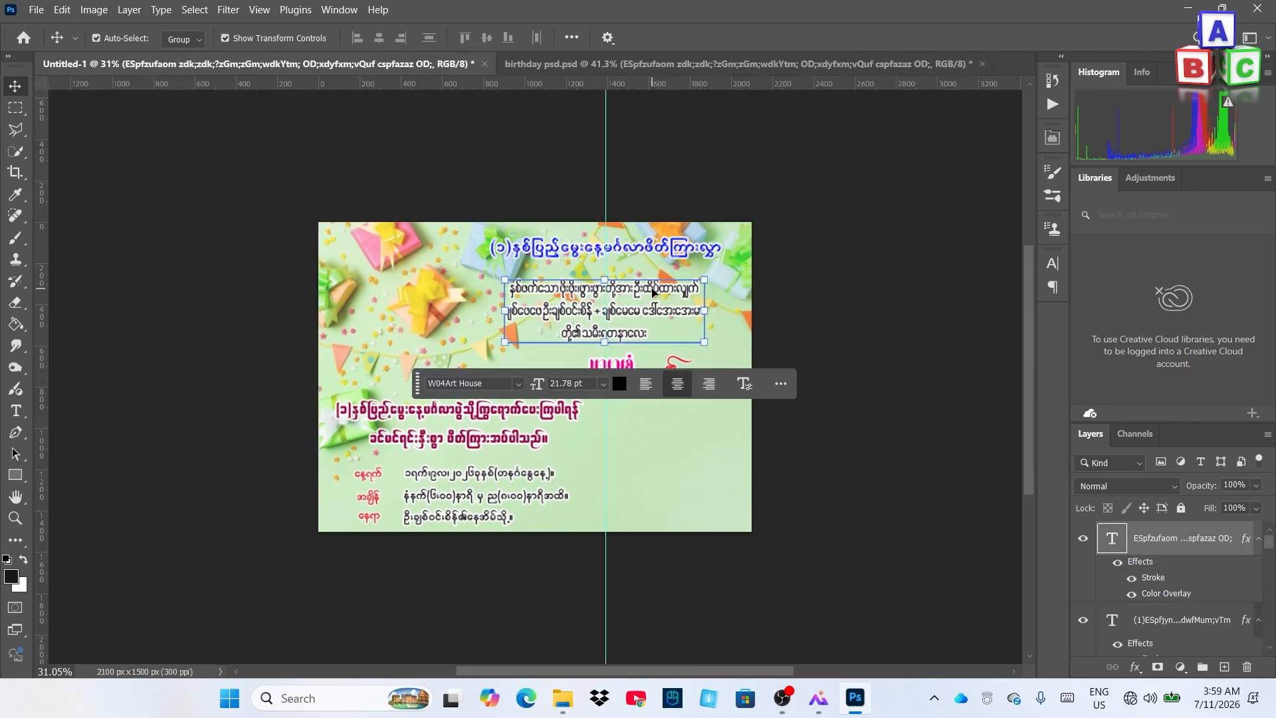
pyautogui.moveTo(630, 367); pyautogui.dragTo(626, 375)
pyautogui.scroll(-2, 743, 345)
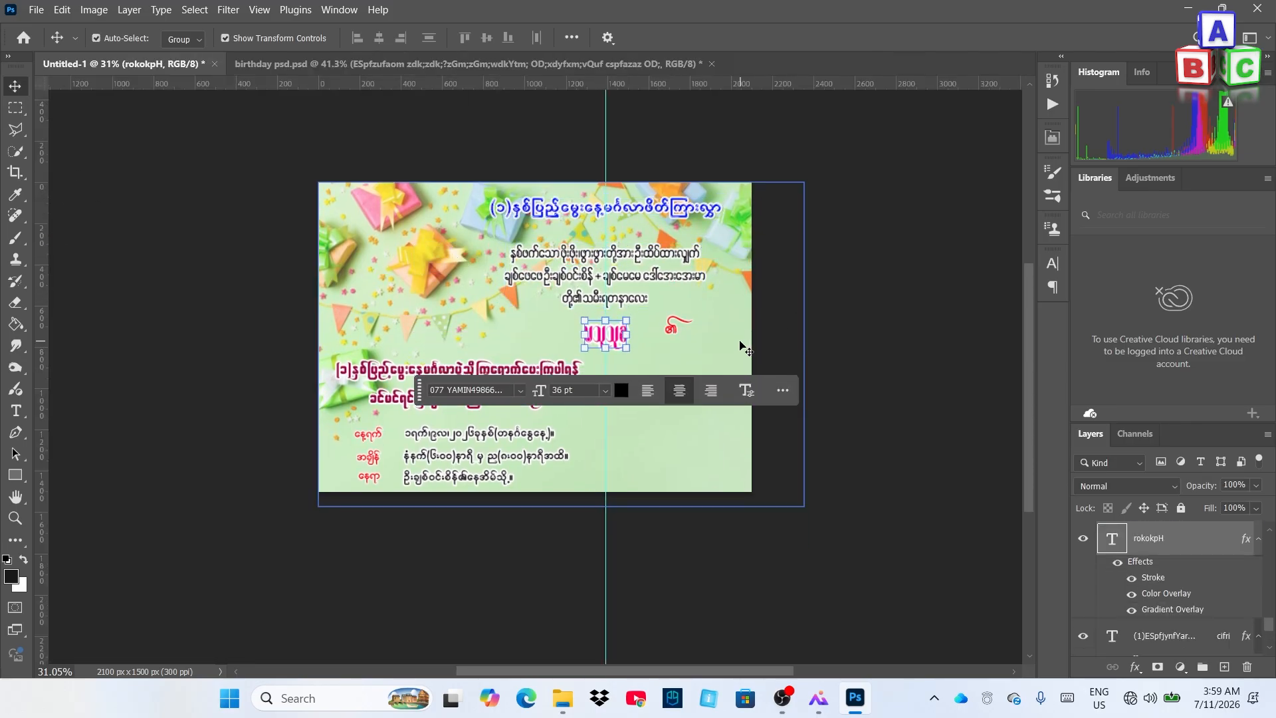
pyautogui.moveTo(672, 321); pyautogui.dragTo(673, 325)
pyautogui.scroll(-1, 672, 326)
pyautogui.click(687, 183)
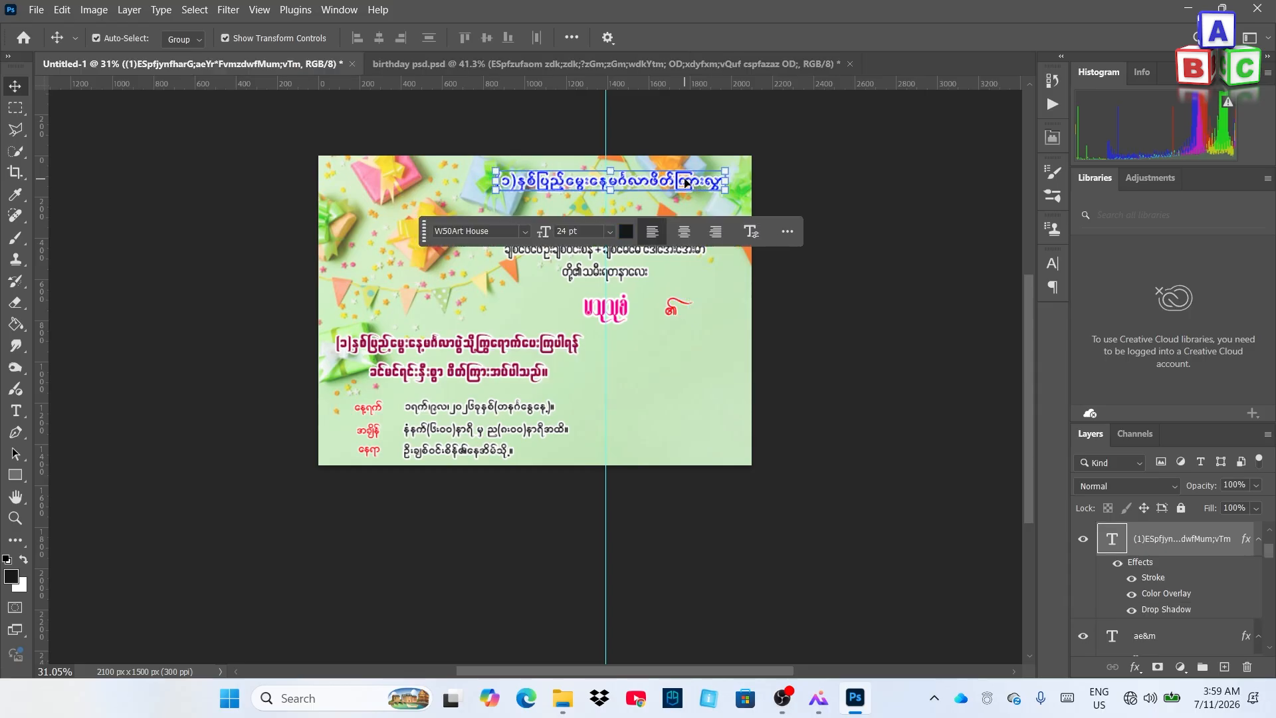
pyautogui.moveTo(605, 203); pyautogui.dragTo(618, 203)
# Centre the greeting paragraph and pink name on the guide
pyautogui.click(674, 257)
pyautogui.moveTo(674, 259); pyautogui.dragTo(685, 263)
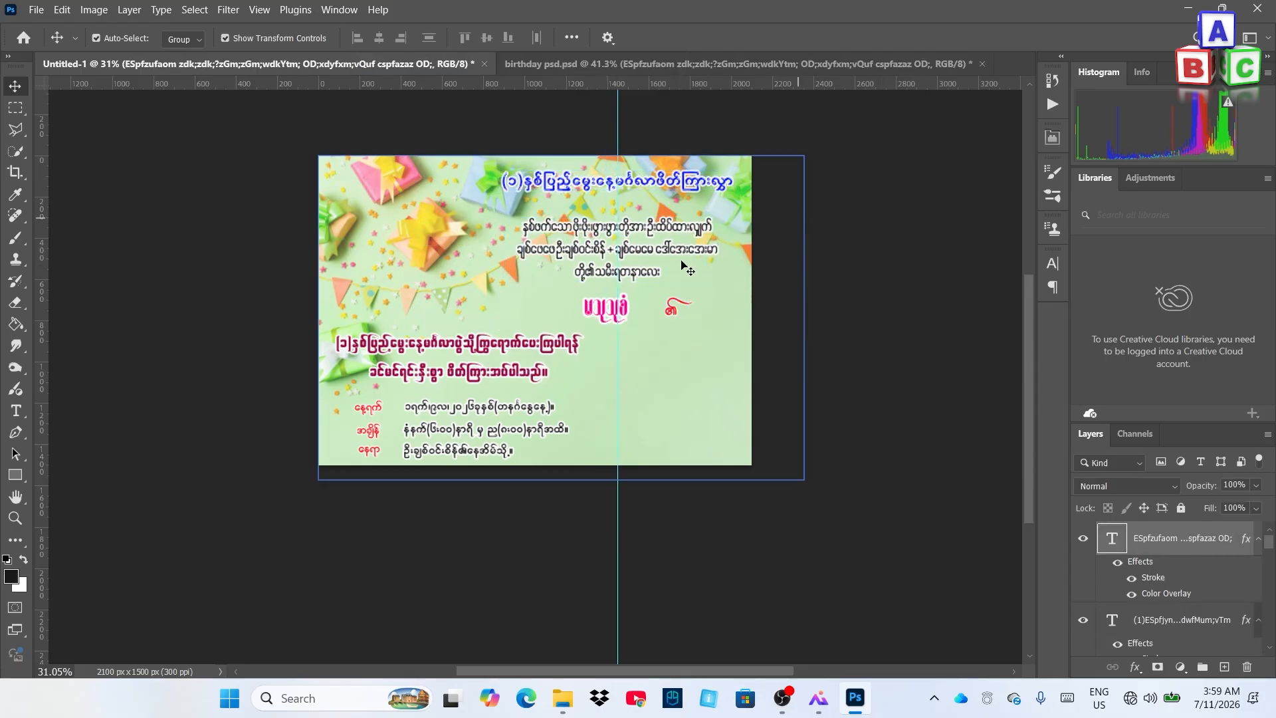
pyautogui.moveTo(589, 310); pyautogui.dragTo(668, 309)
pyautogui.scroll(-2, 584, 341)
pyautogui.click(584, 341)
pyautogui.scroll(-1, 566, 342)
pyautogui.click(541, 323)
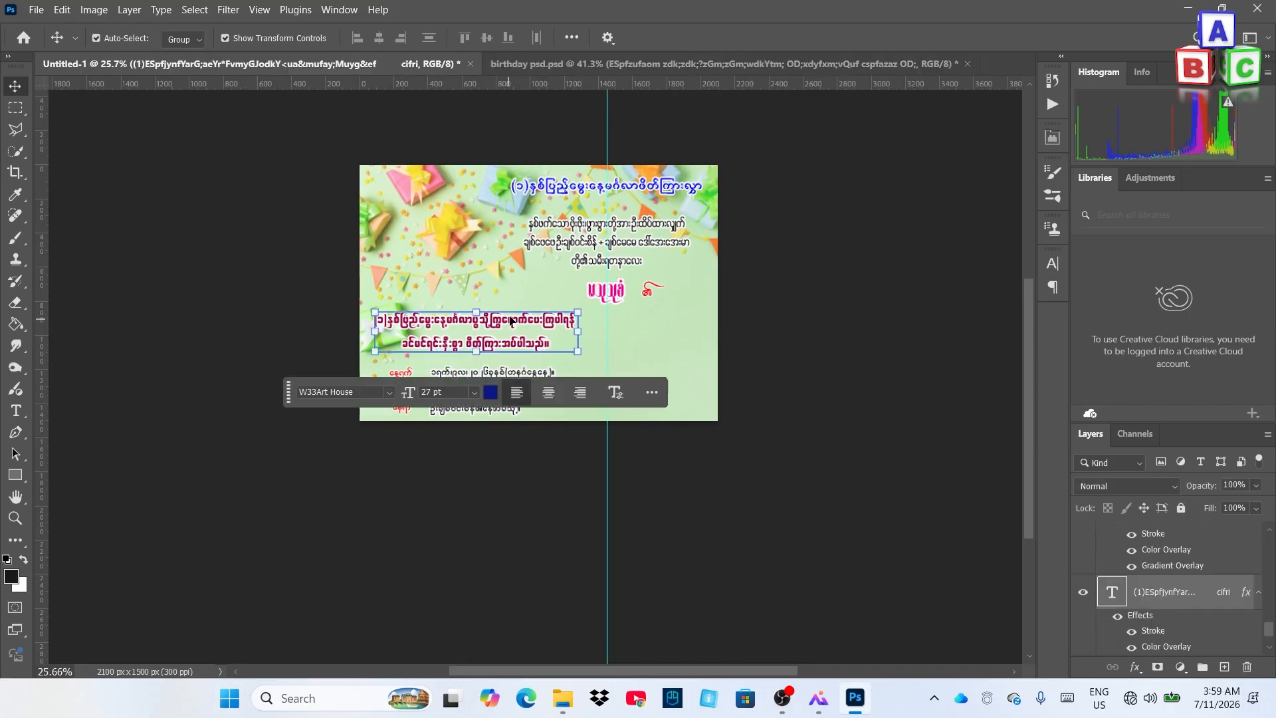
pyautogui.click(411, 263)
pyautogui.scroll(1, 411, 263)
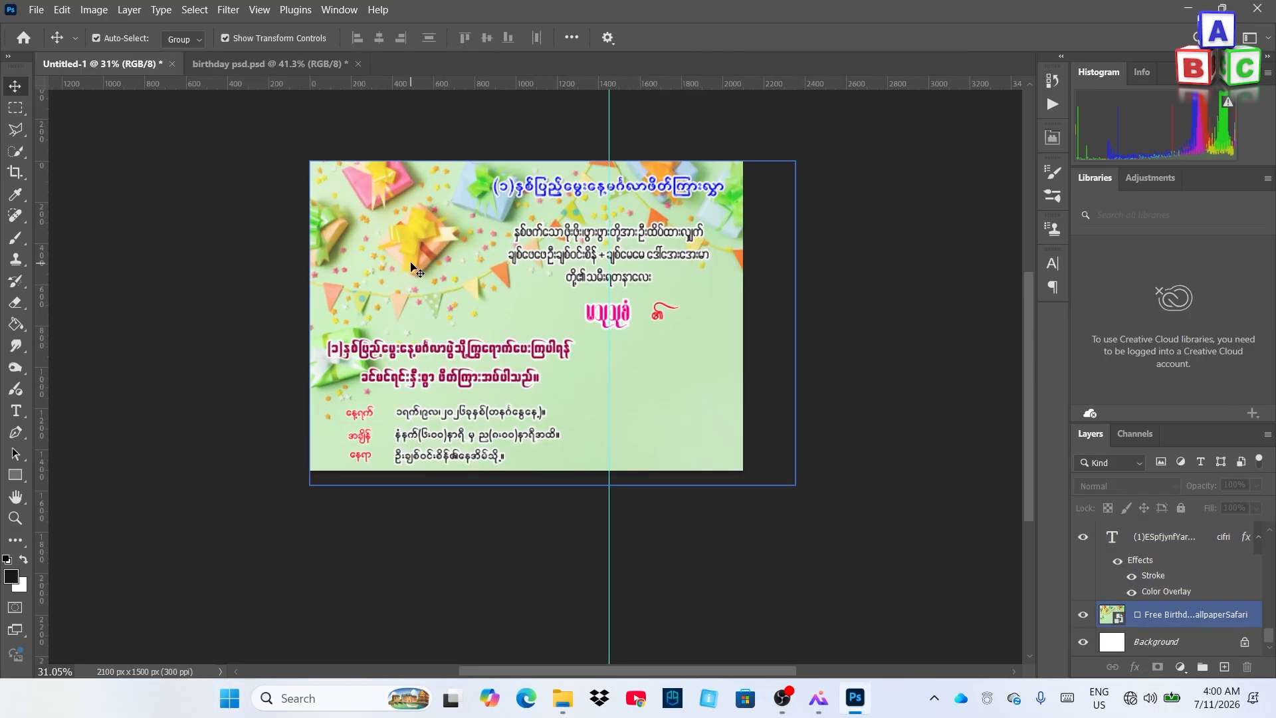
# Embed the baby photo into the card with Place Embedded and commit it
pyautogui.click(34, 10)
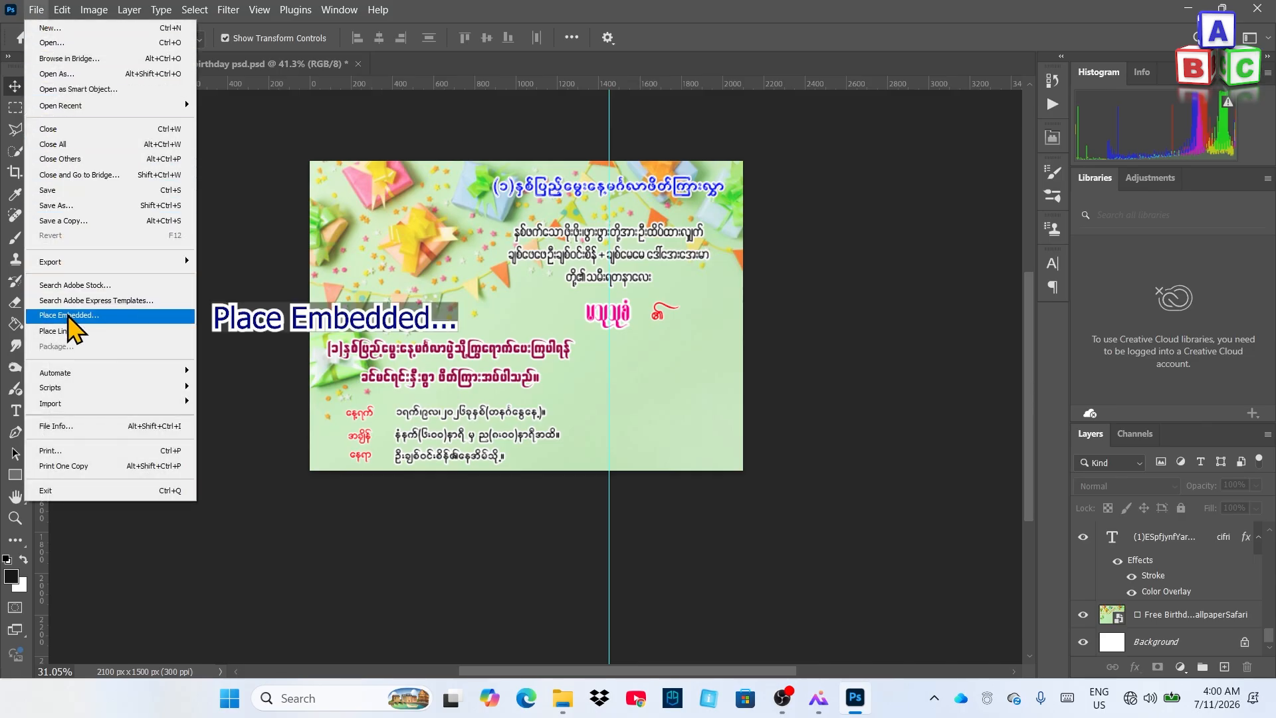
pyautogui.click(69, 317)
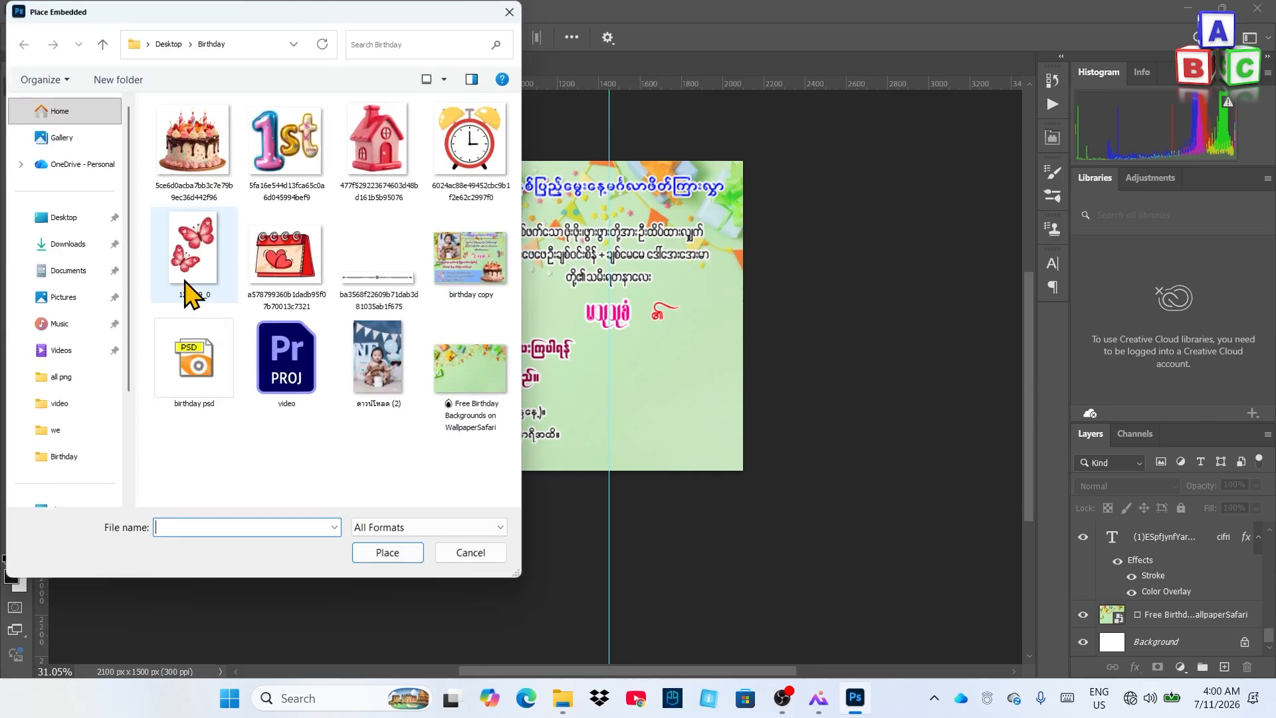
pyautogui.doubleClick(402, 359)
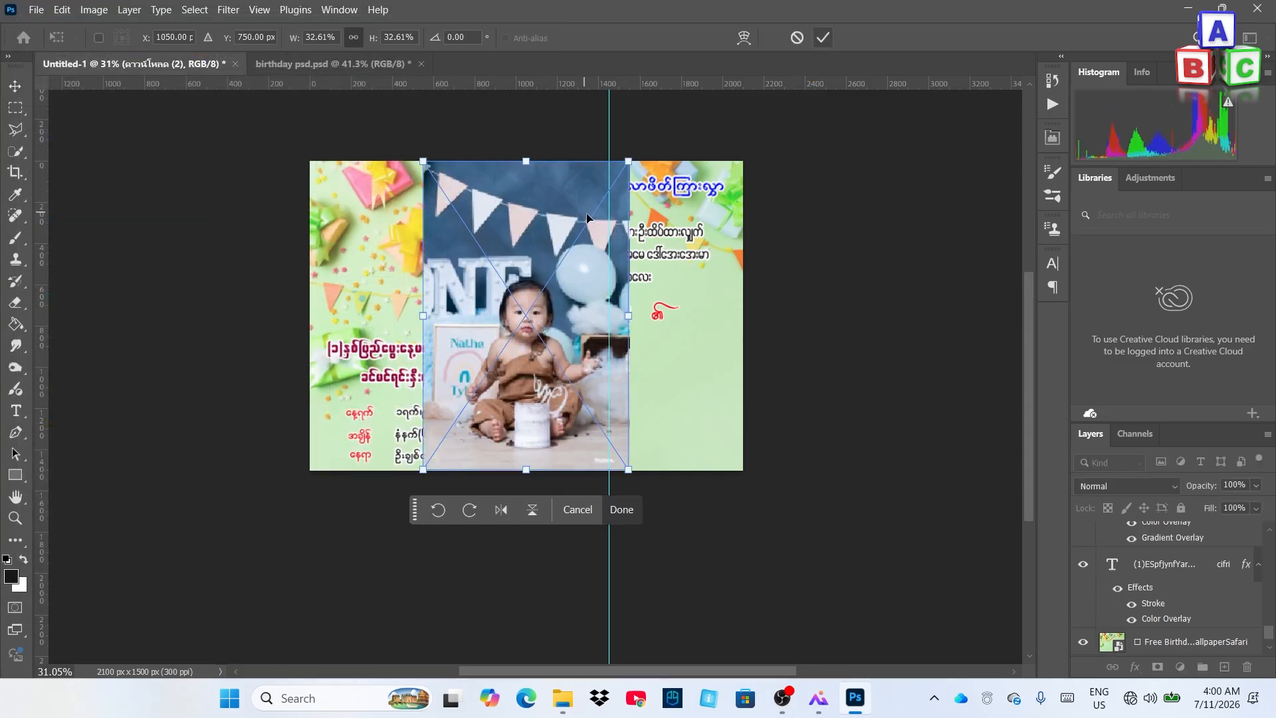
pyautogui.click(823, 37)
# Remove the vertical guide and stack the photo layer beneath the greeting paragraph
pyautogui.moveTo(609, 117); pyautogui.dragTo(1021, 173)
pyautogui.scroll(-1, 826, 250)
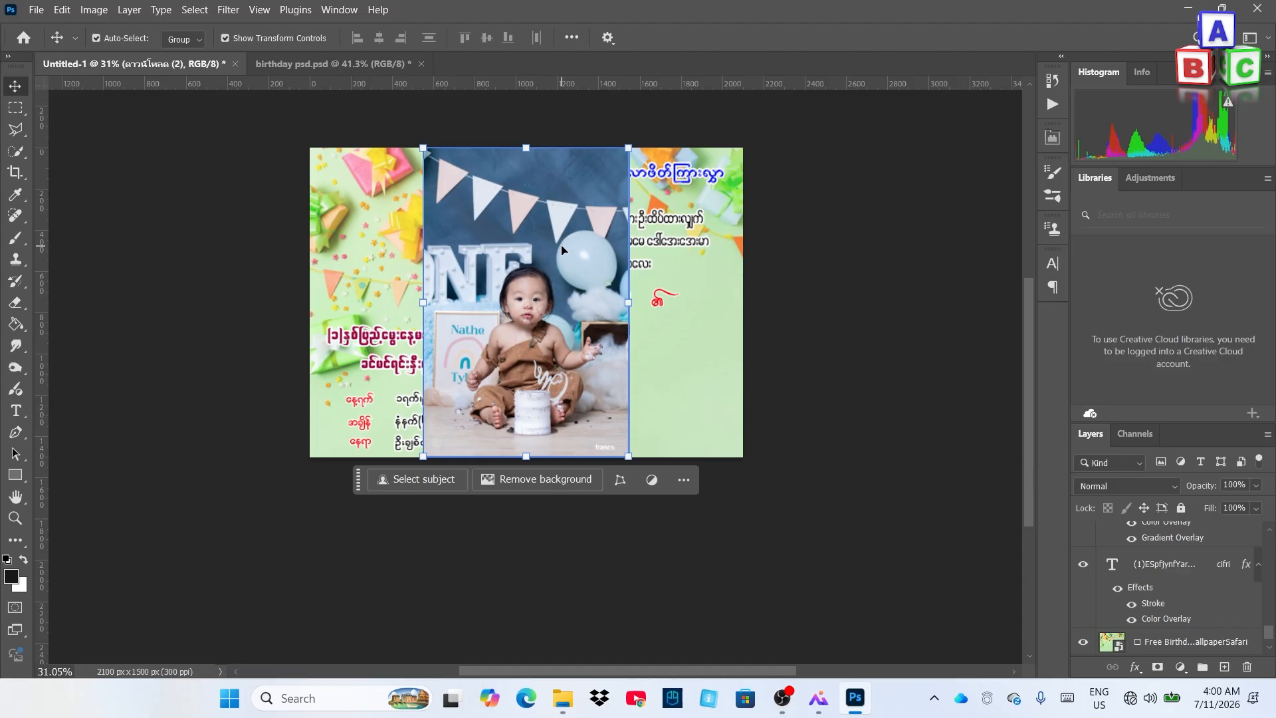
pyautogui.moveTo(1269, 632); pyautogui.dragTo(1209, 638)
pyautogui.click(860, 461)
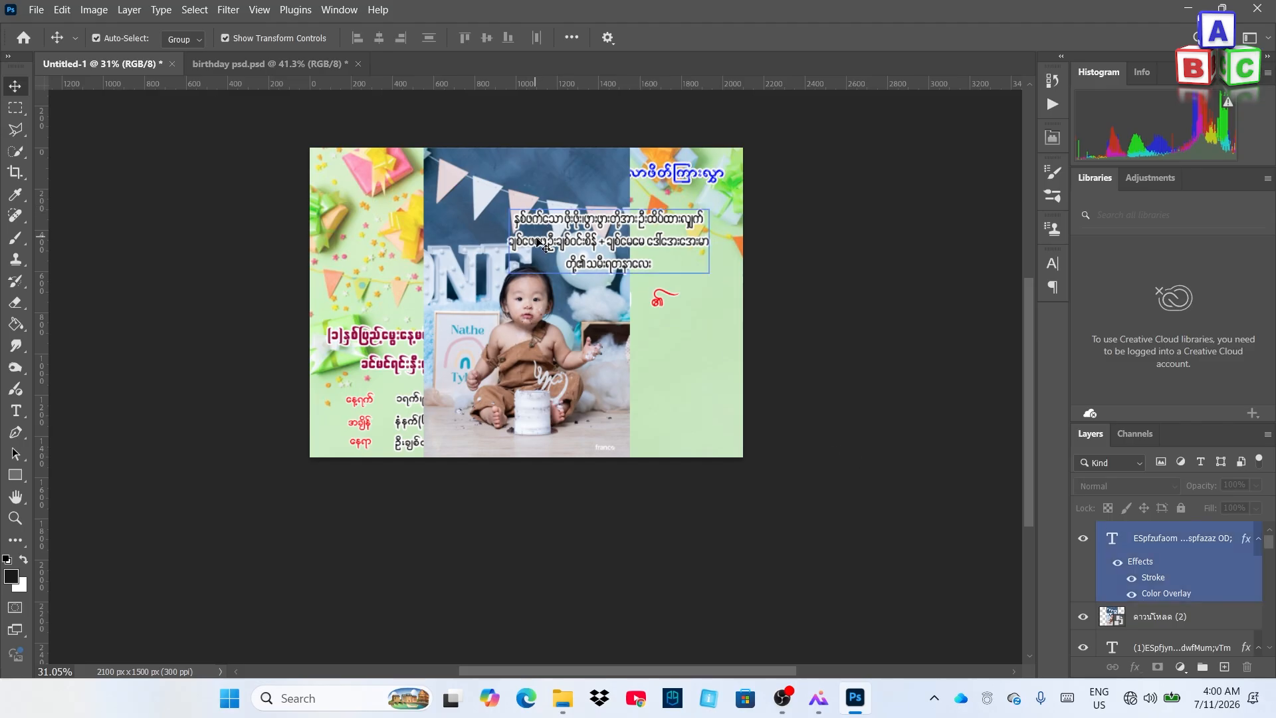
# Move the photo above the text and copy a rectangle around the baby and cake to a new layer
pyautogui.click(503, 272)
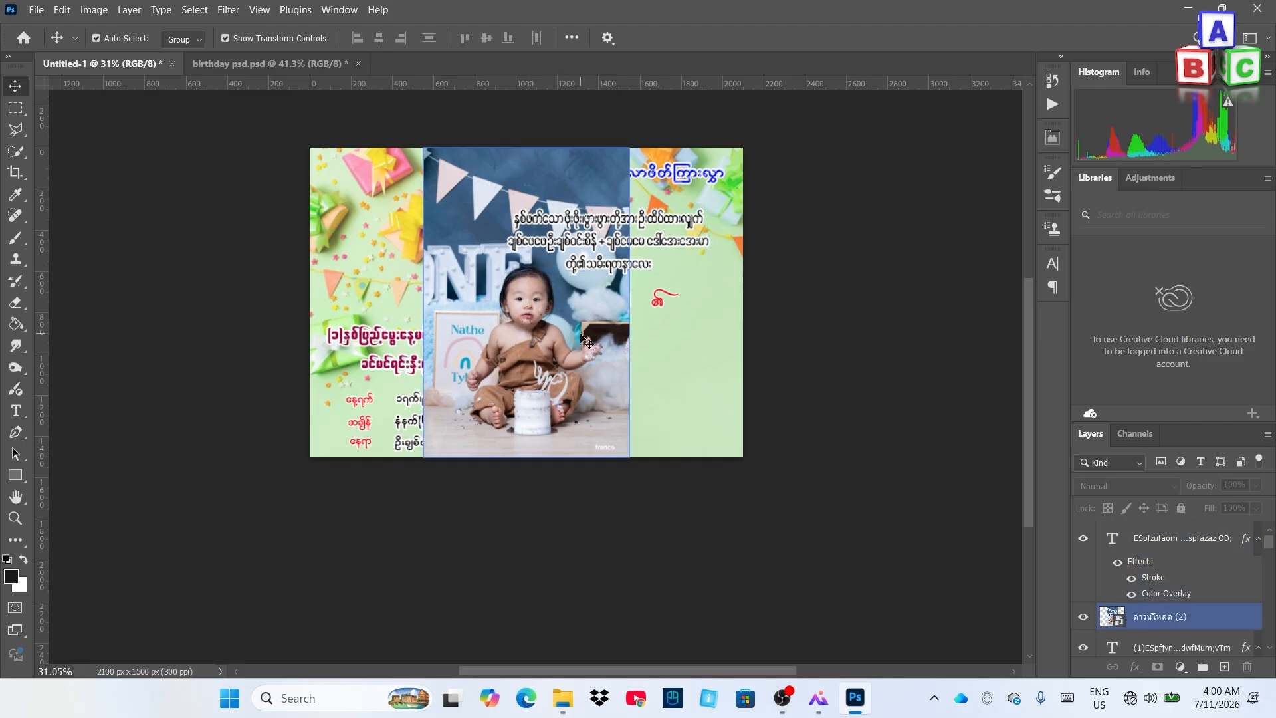
pyautogui.click(588, 343)
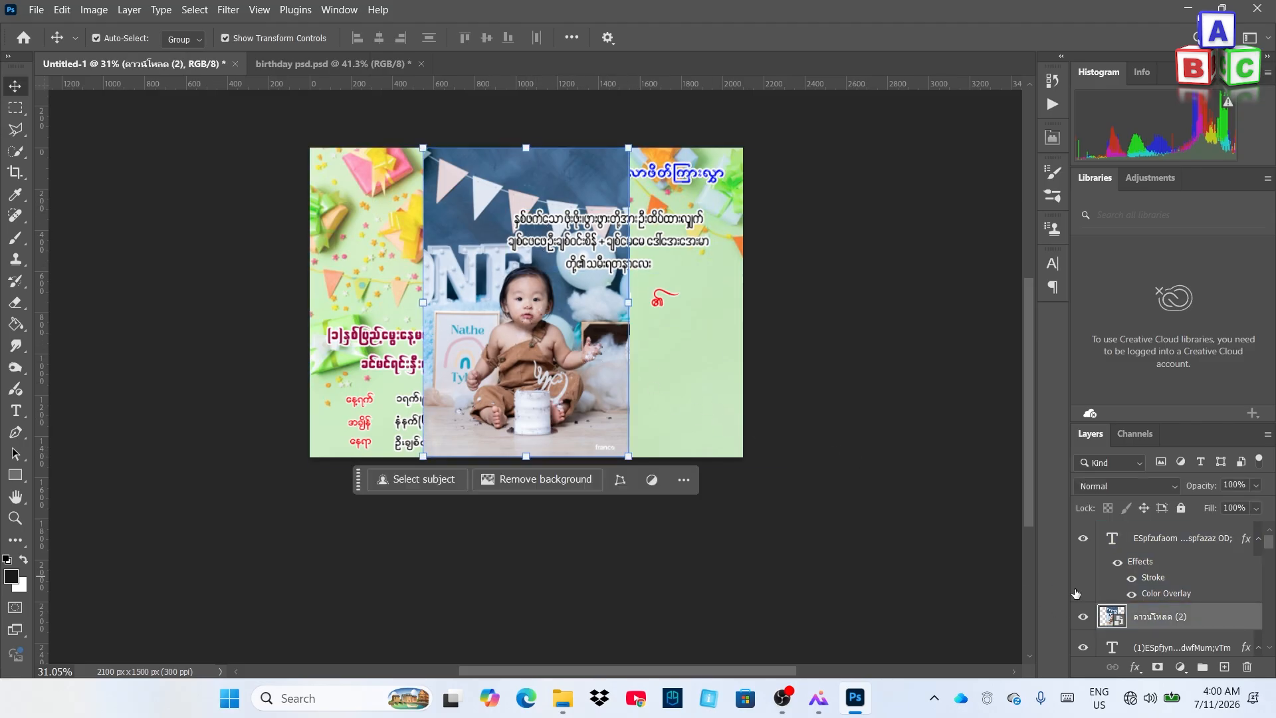
pyautogui.moveTo(1214, 618); pyautogui.dragTo(1200, 522)
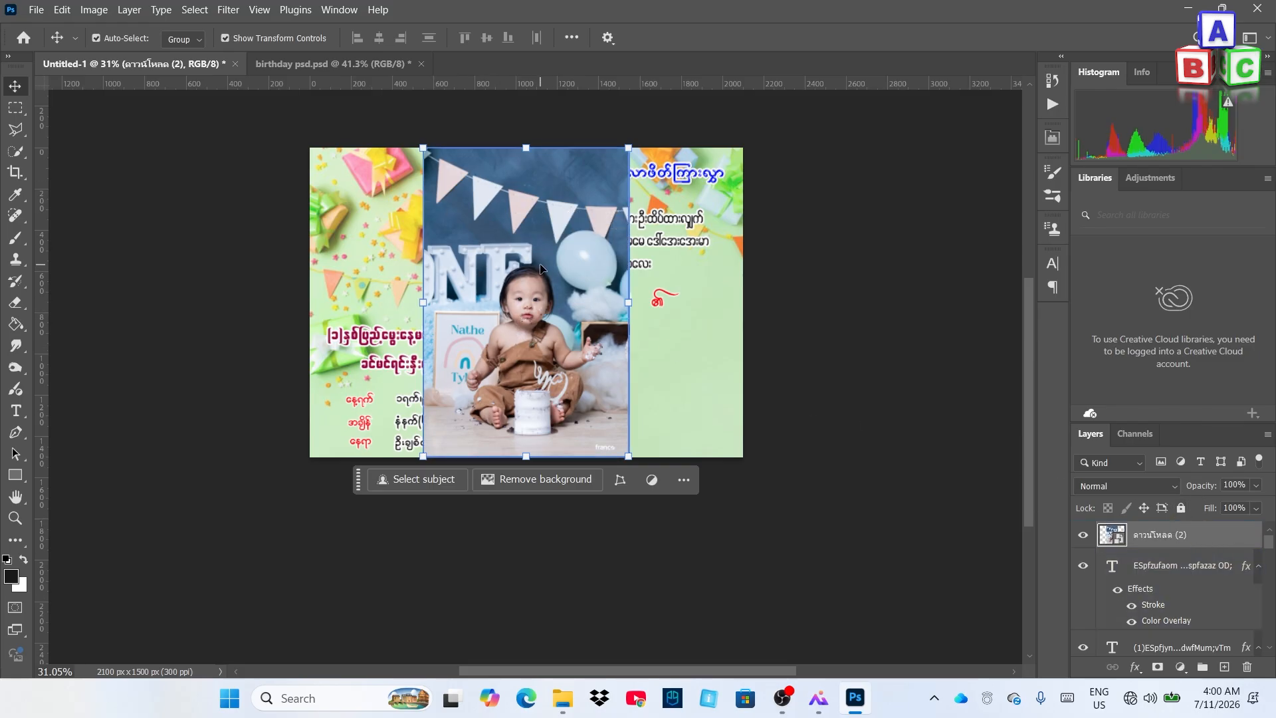
pyautogui.scroll(3, 553, 349)
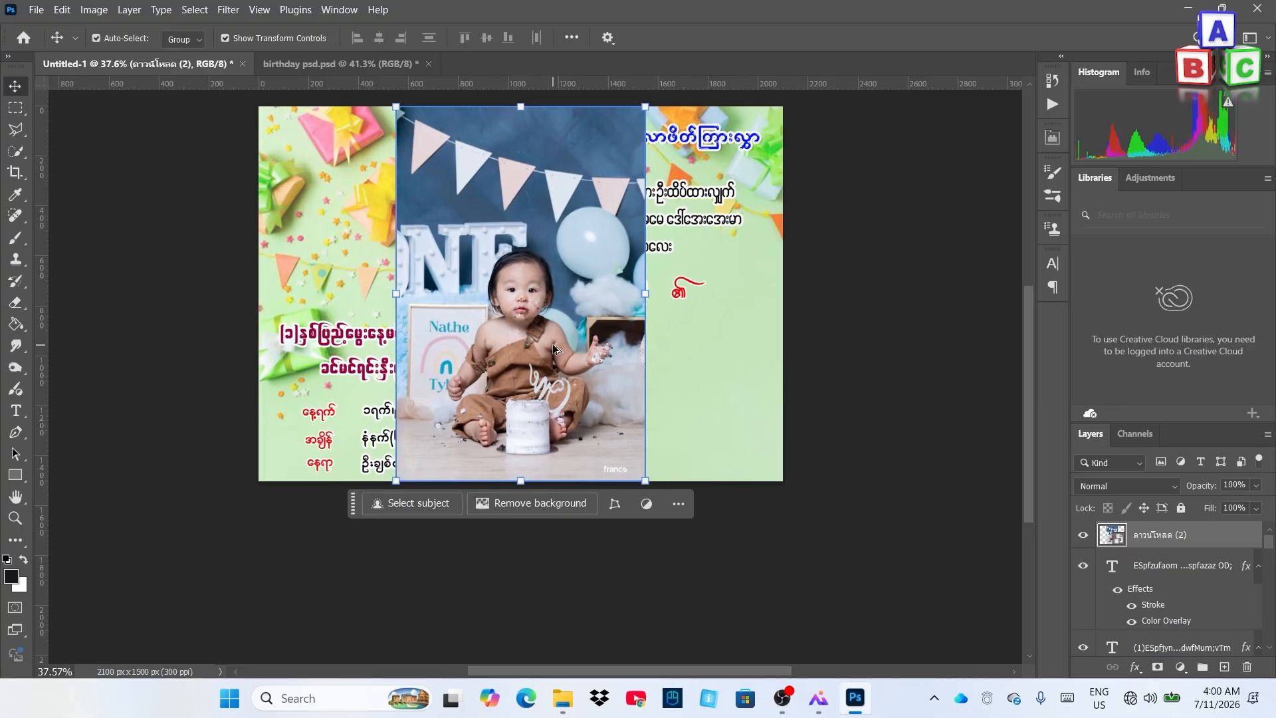
pyautogui.scroll(1, 552, 372)
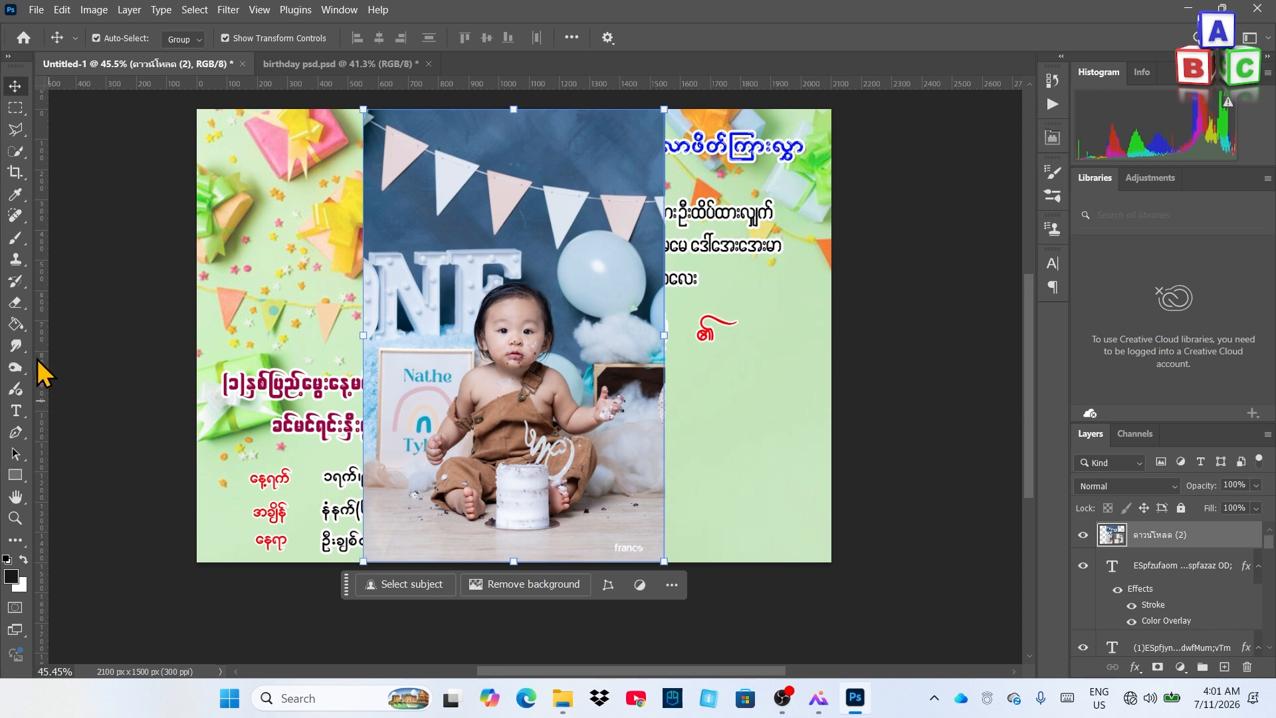
pyautogui.click(15, 110)
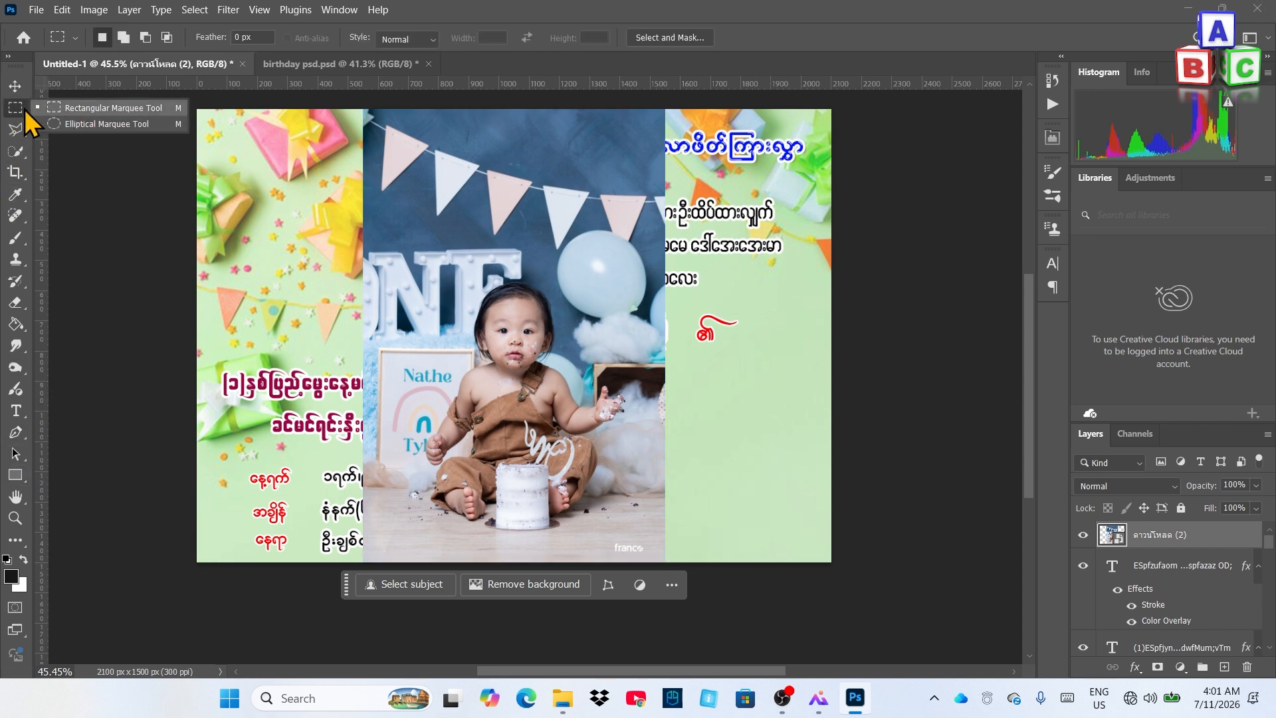
pyautogui.click(18, 110)
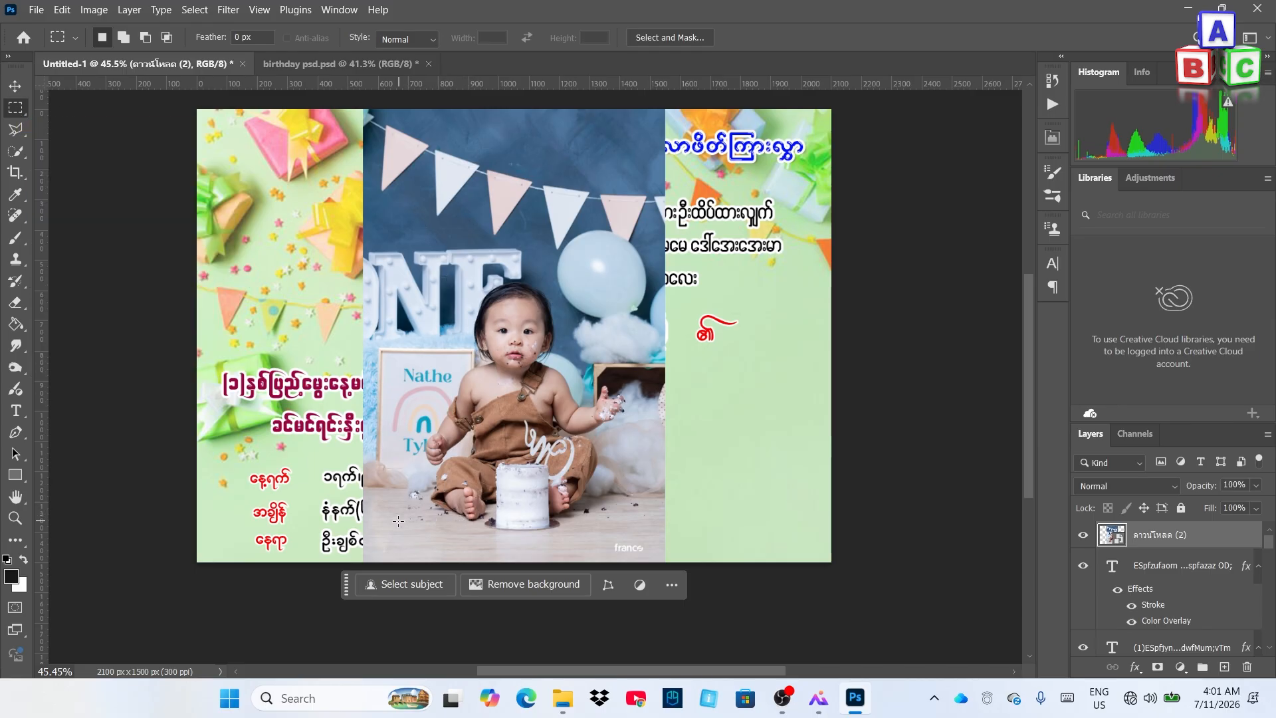
pyautogui.moveTo(400, 522); pyautogui.dragTo(645, 265)
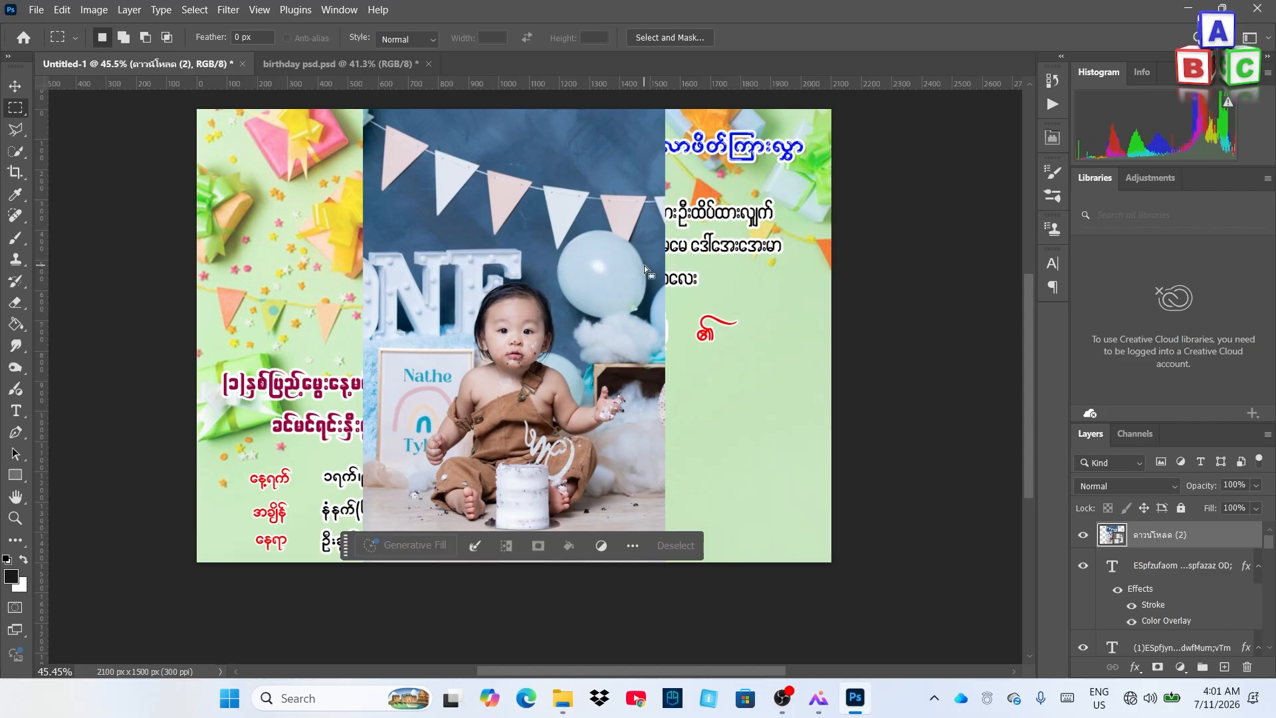
pyautogui.hotkey('ctrl', 'j')
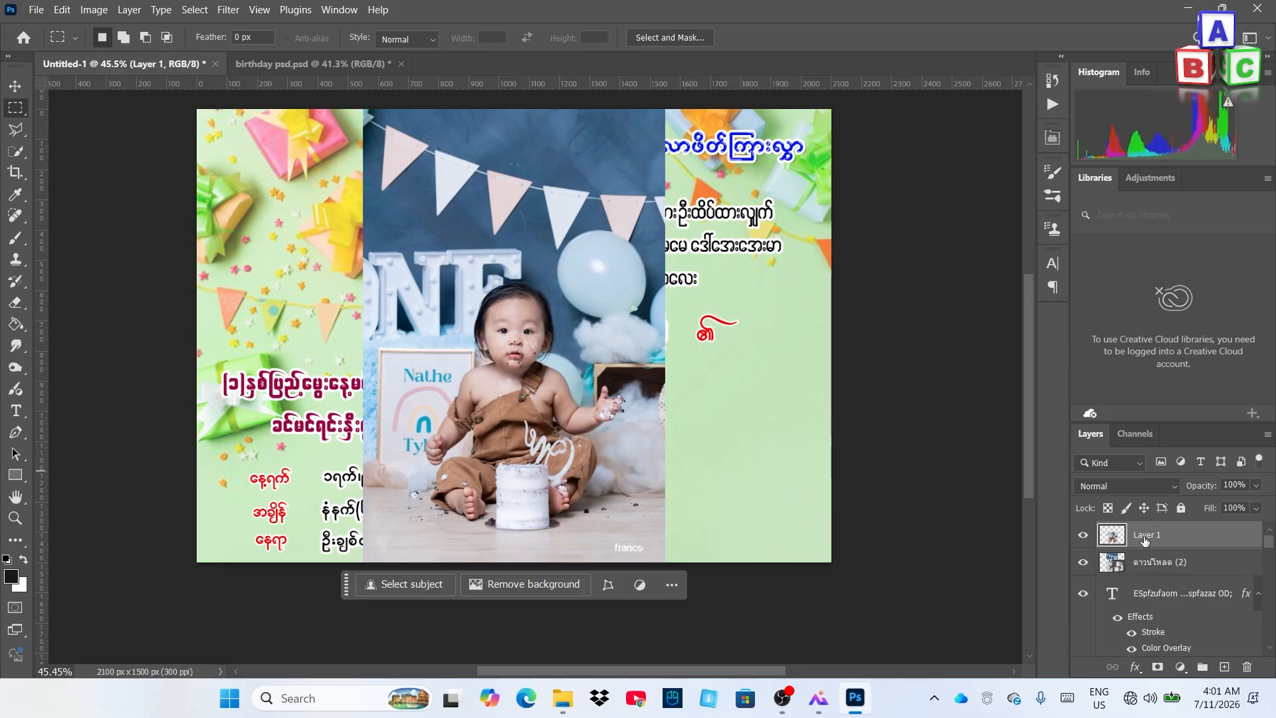
# Delete the original large photo layer, keeping the cropped copy on Layer 1
pyautogui.click(1083, 562)
pyautogui.click(1084, 562)
pyautogui.click(1084, 562)
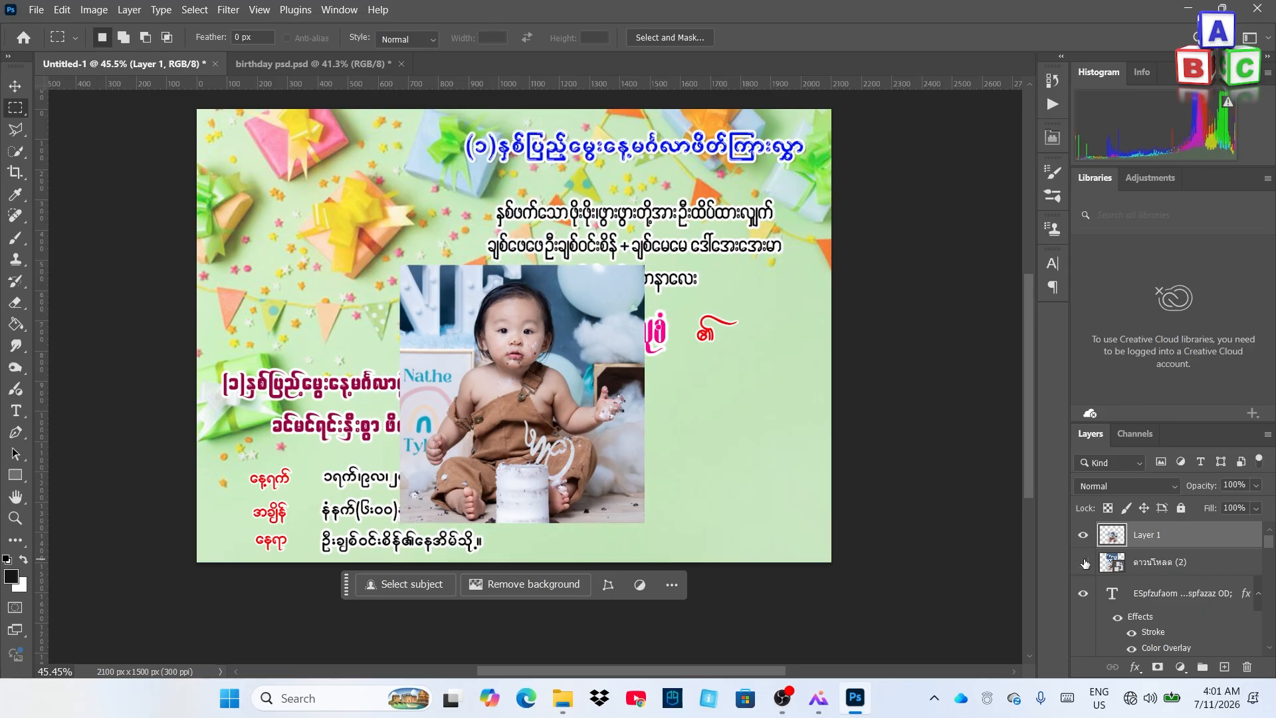
pyautogui.click(1084, 563)
pyautogui.click(1163, 569)
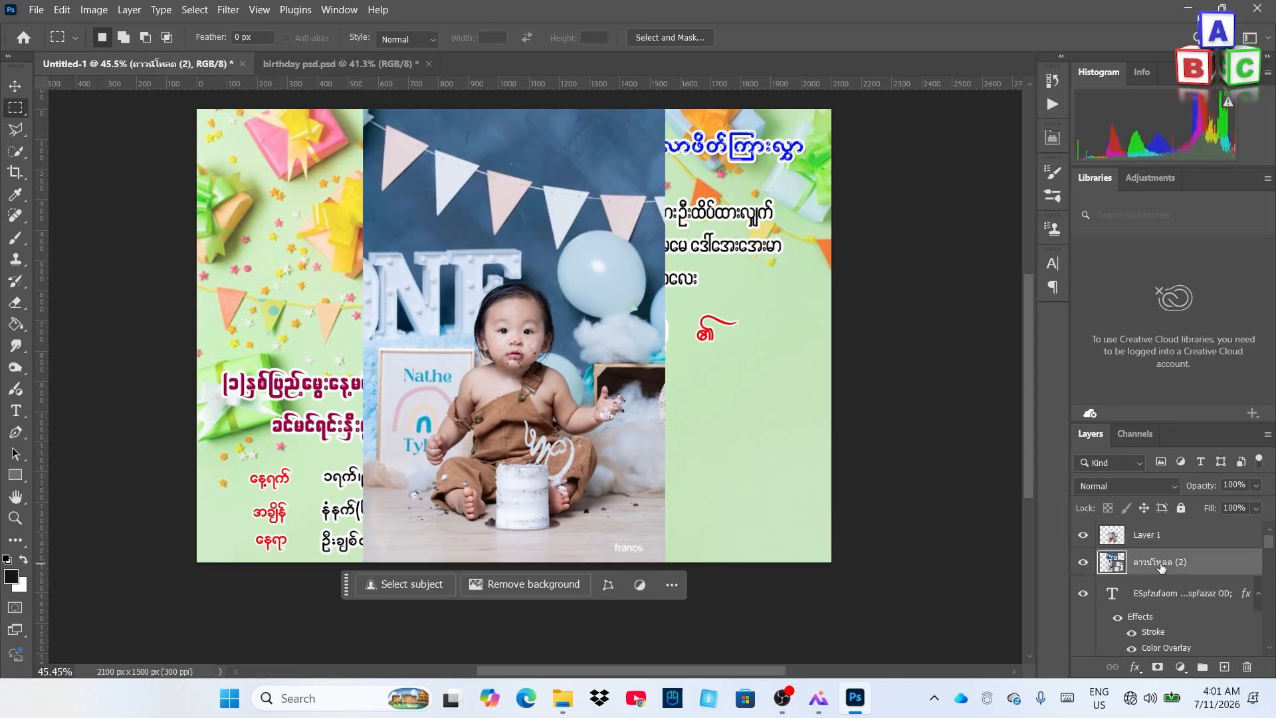
pyautogui.press('Delete')
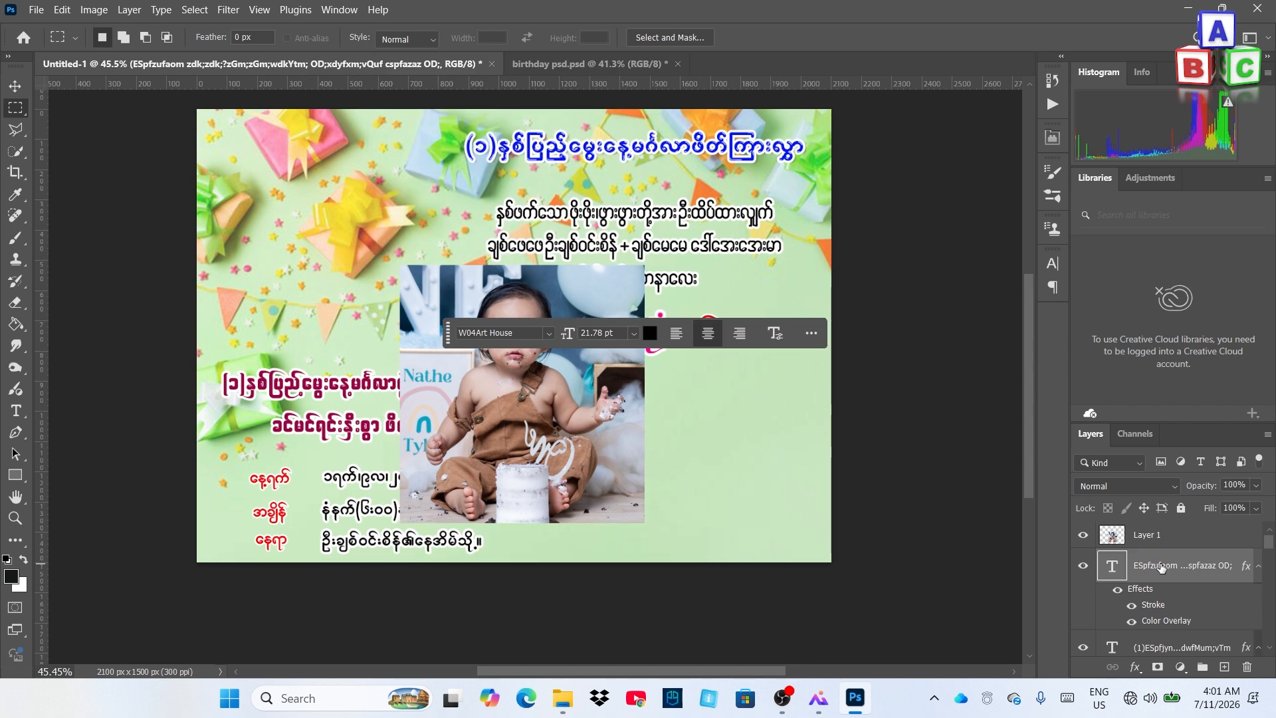
pyautogui.click(1157, 539)
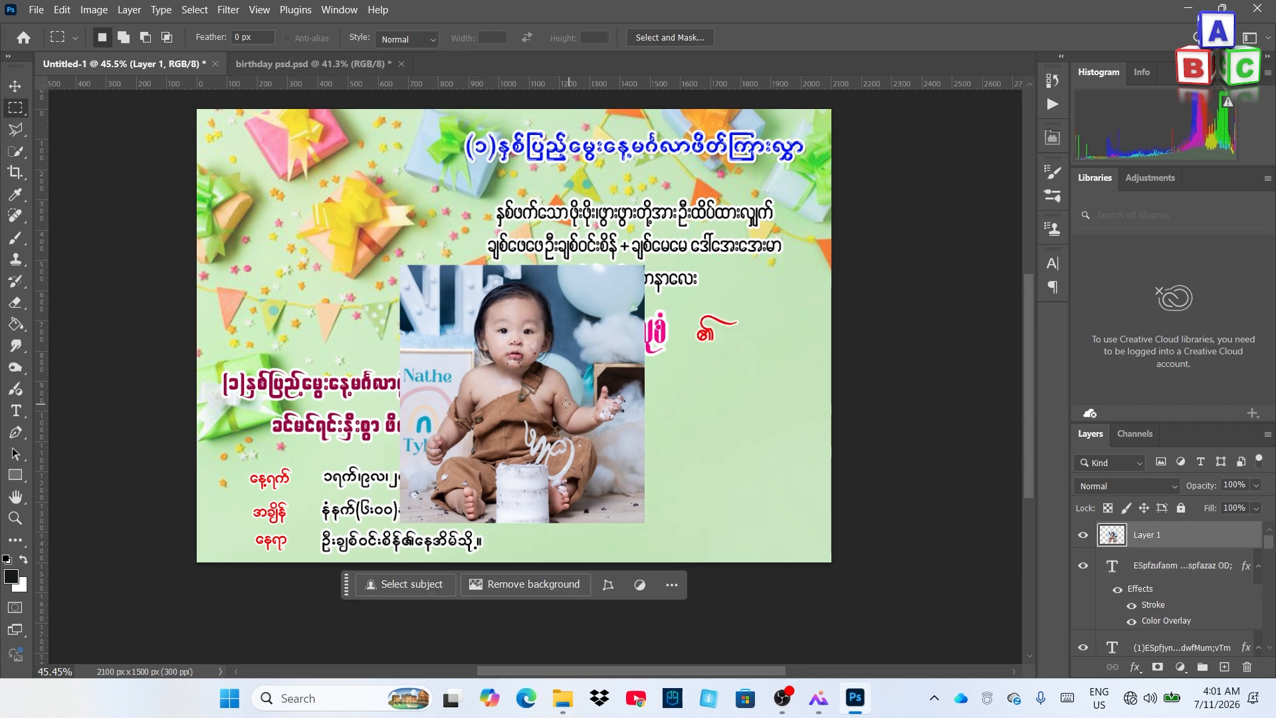
# Move the baby photo to the card's upper left and scale it to 77.68%
pyautogui.click(14, 86)
pyautogui.moveTo(484, 319); pyautogui.dragTo(307, 176)
pyautogui.click(465, 122)
pyautogui.moveTo(465, 122); pyautogui.dragTo(399, 170)
pyautogui.moveTo(319, 263); pyautogui.dragTo(351, 230)
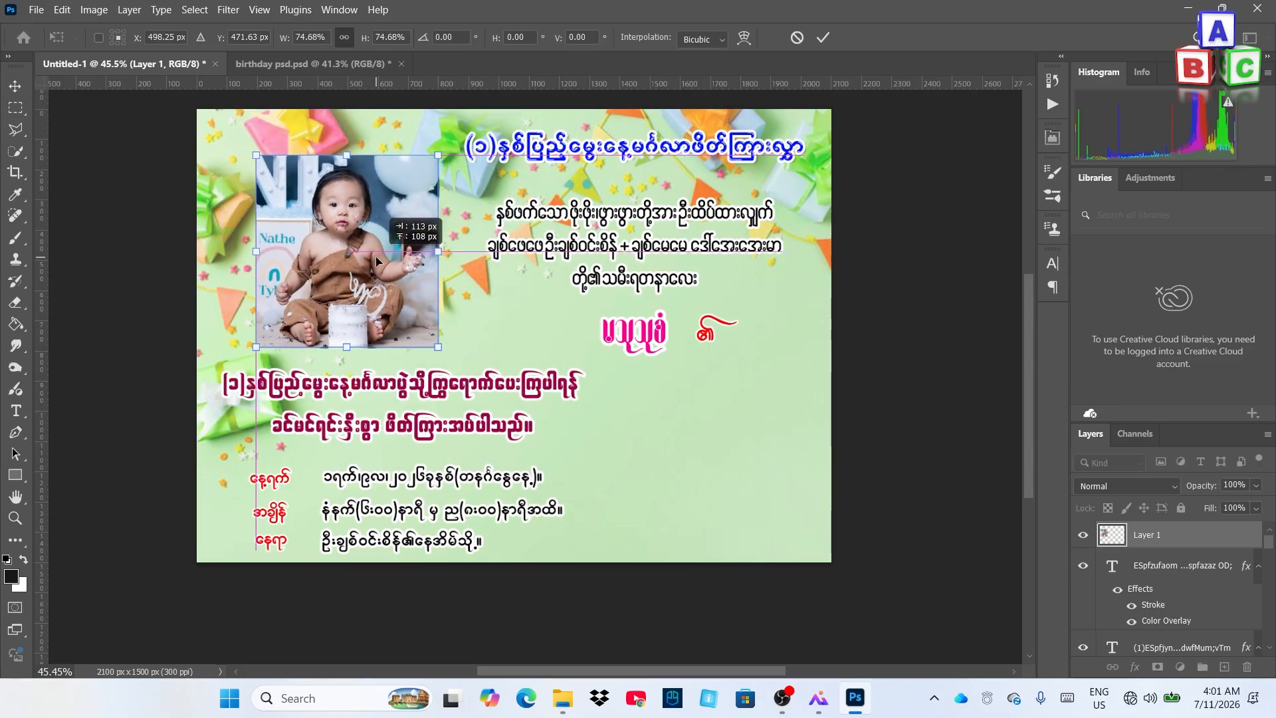
pyautogui.scroll(-5, 438, 286)
pyautogui.moveTo(416, 293); pyautogui.dragTo(417, 296)
pyautogui.moveTo(325, 204); pyautogui.dragTo(323, 203)
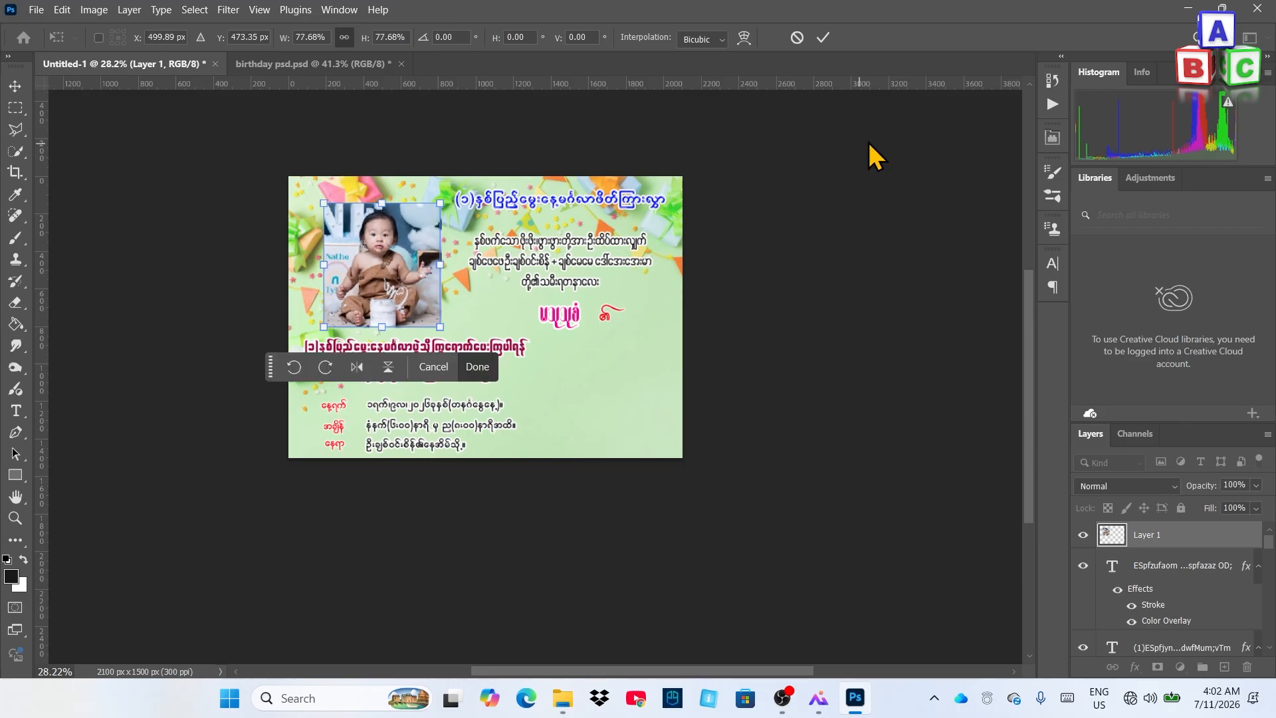
pyautogui.click(823, 37)
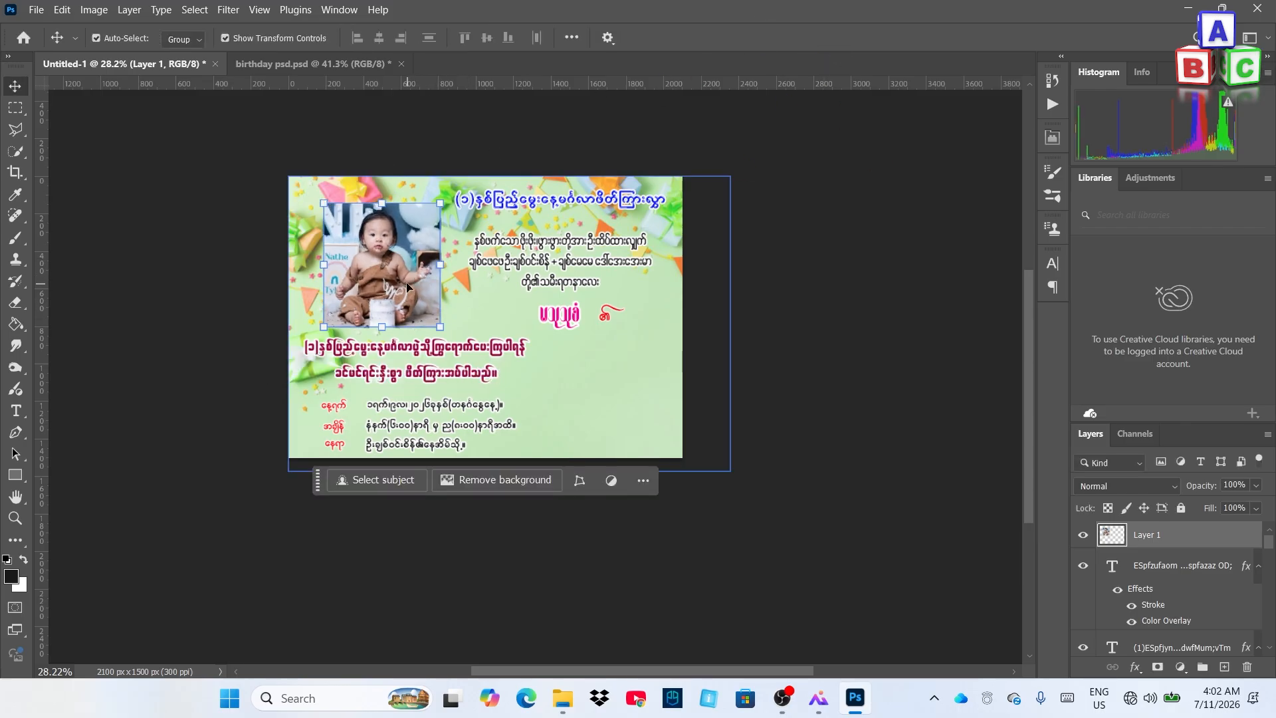
pyautogui.rightClick(1209, 543)
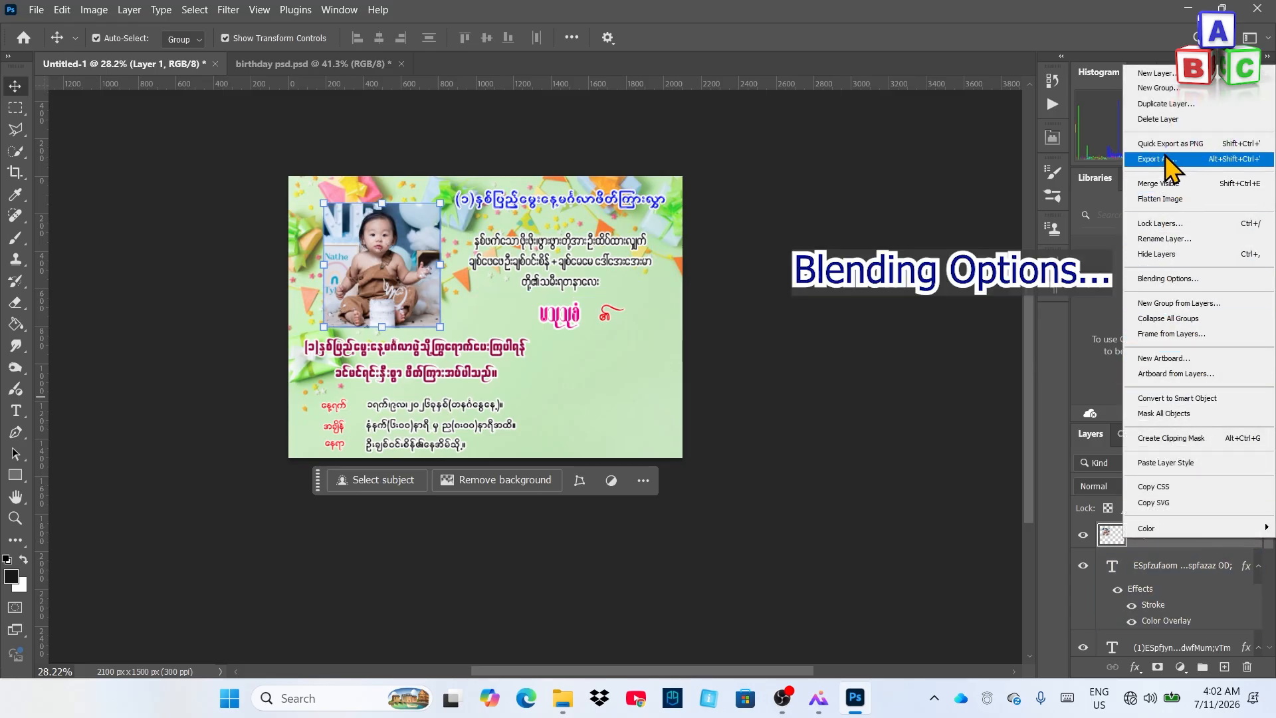
# Enable a Stroke layer style on the photo and set its colour to bright orange
pyautogui.click(1164, 279)
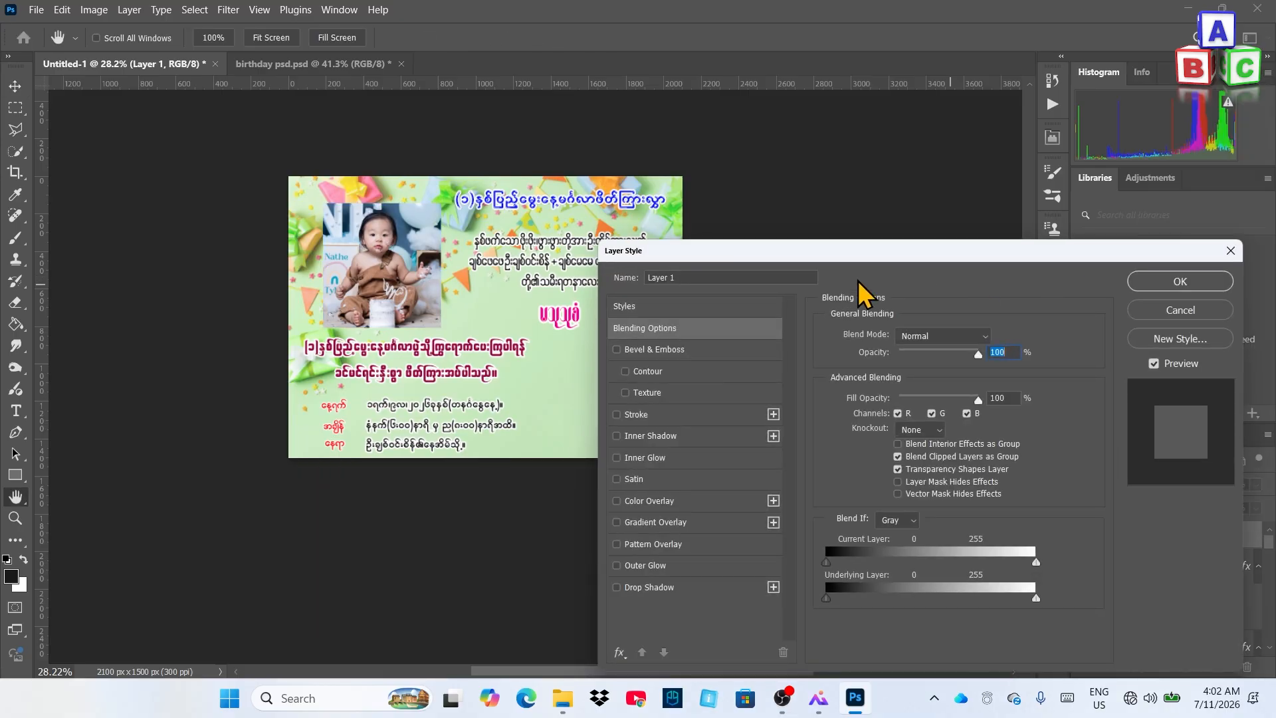
pyautogui.moveTo(834, 250); pyautogui.dragTo(800, 177)
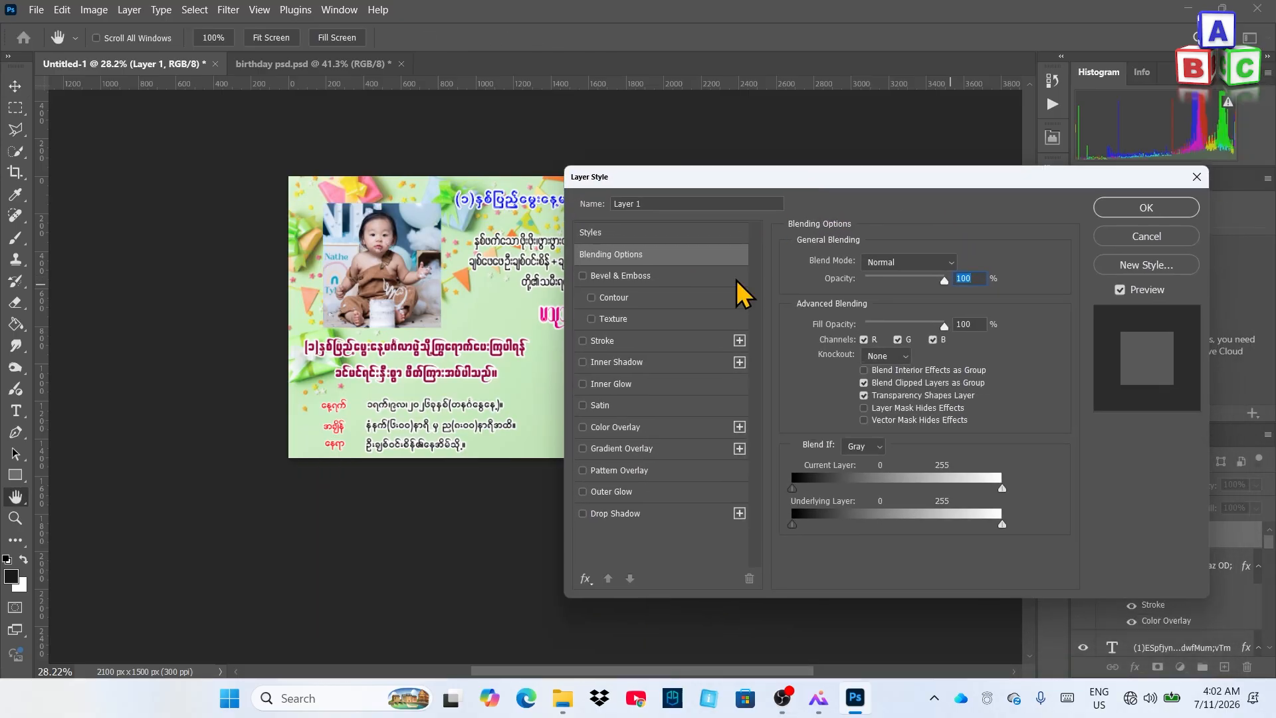
pyautogui.click(649, 345)
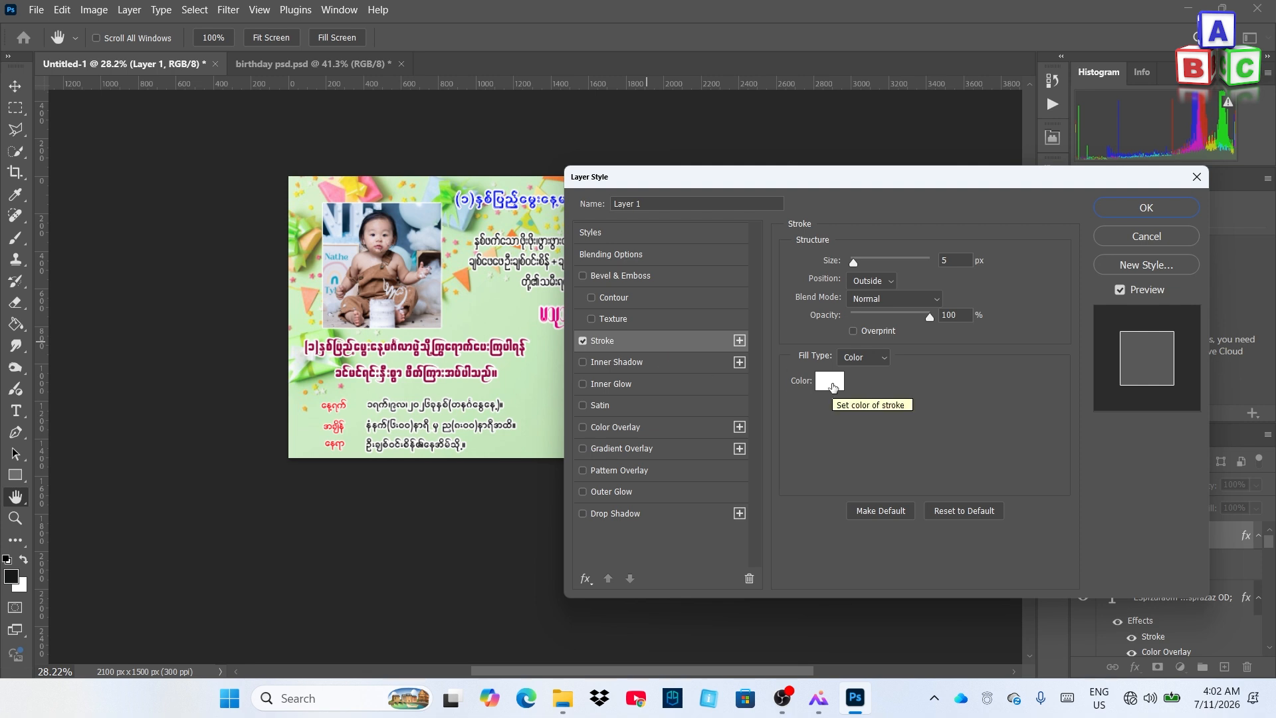
pyautogui.click(830, 384)
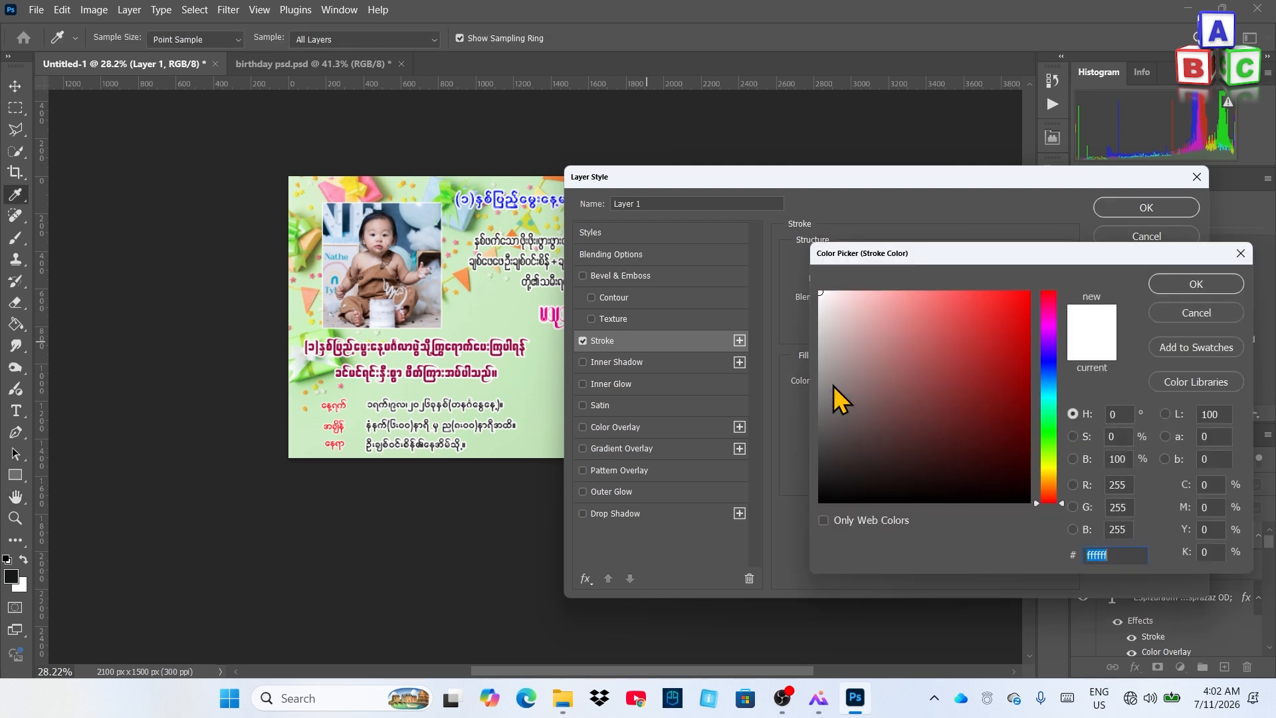
pyautogui.click(1050, 479)
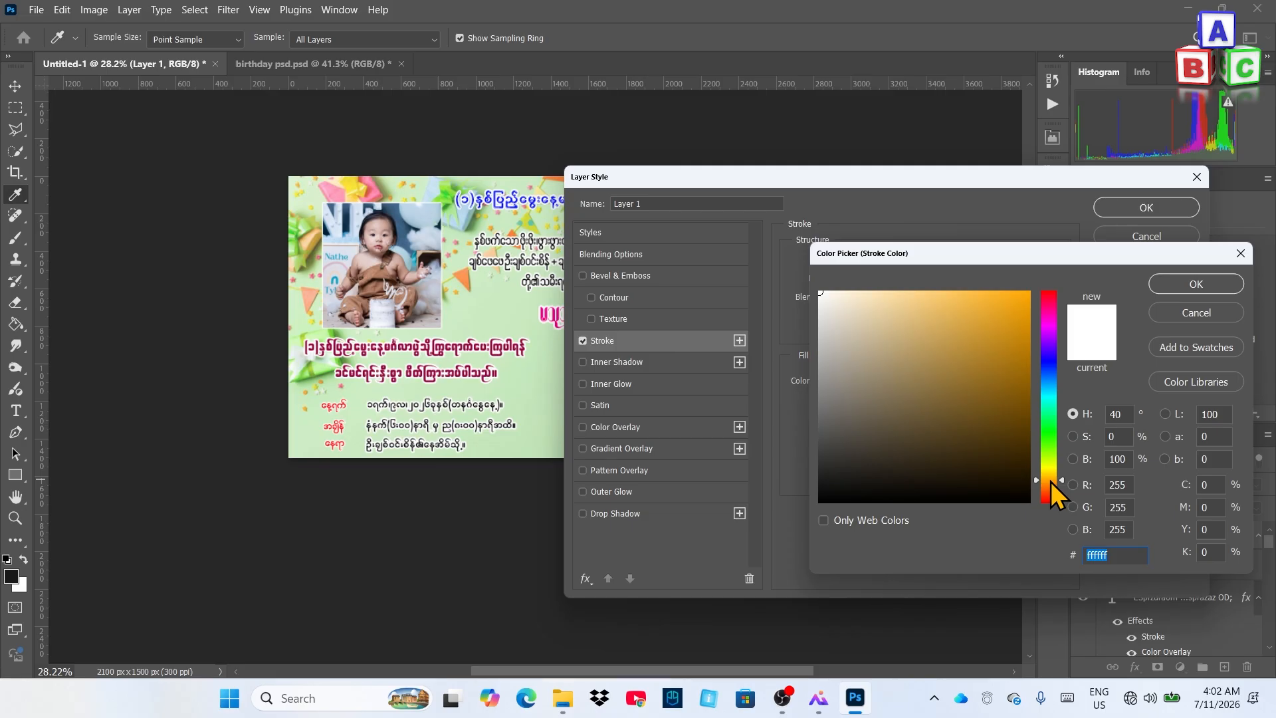
pyautogui.click(1050, 485)
pyautogui.moveTo(1006, 309); pyautogui.dragTo(1048, 284)
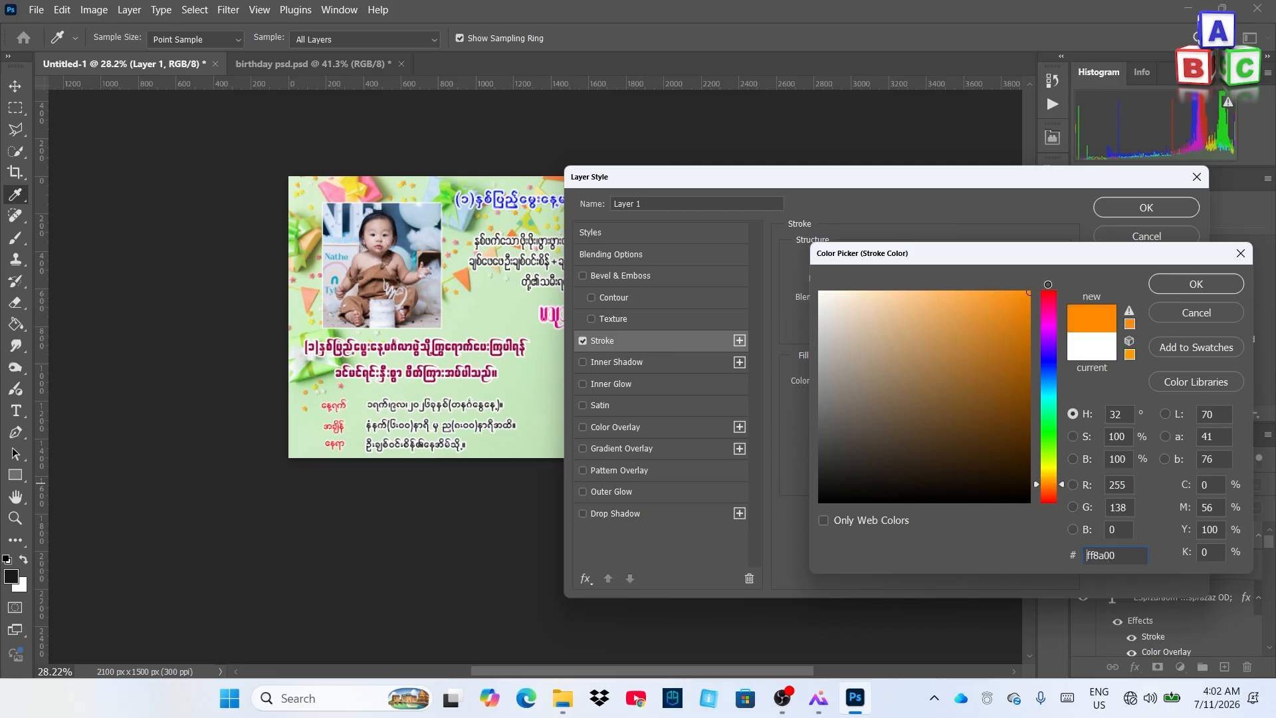
pyautogui.click(1050, 487)
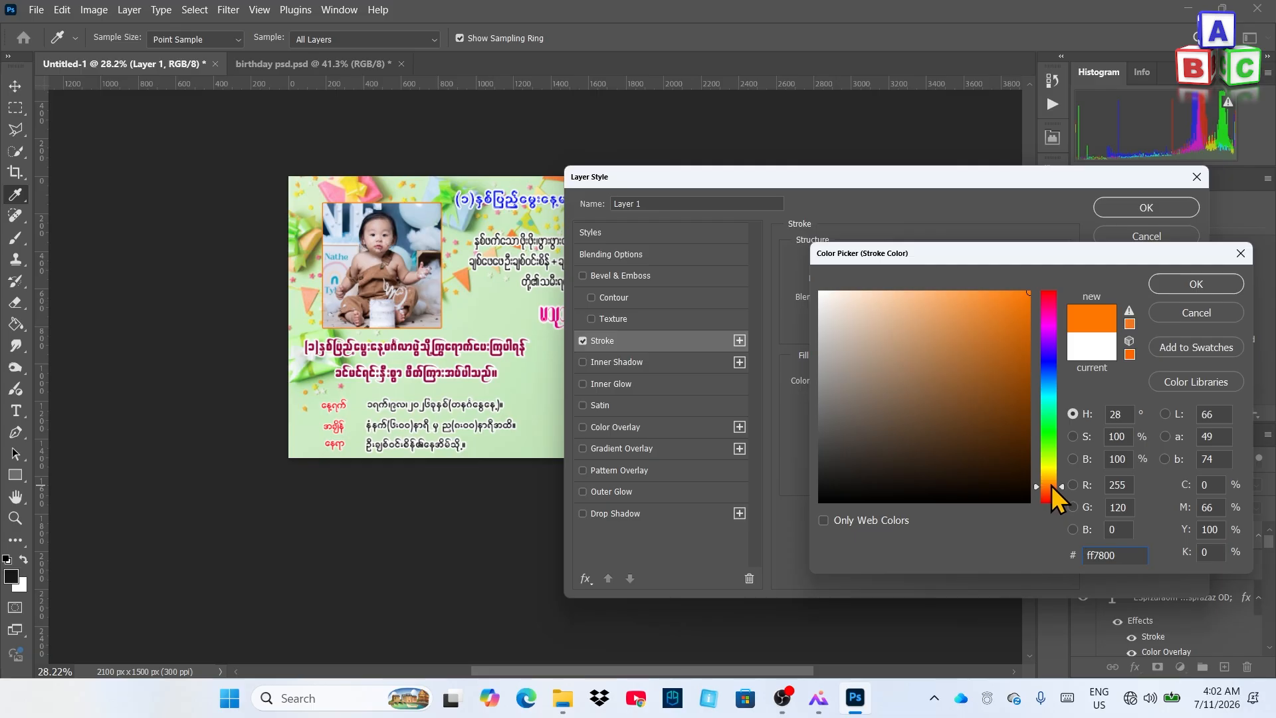
pyautogui.click(1052, 484)
pyautogui.click(1189, 285)
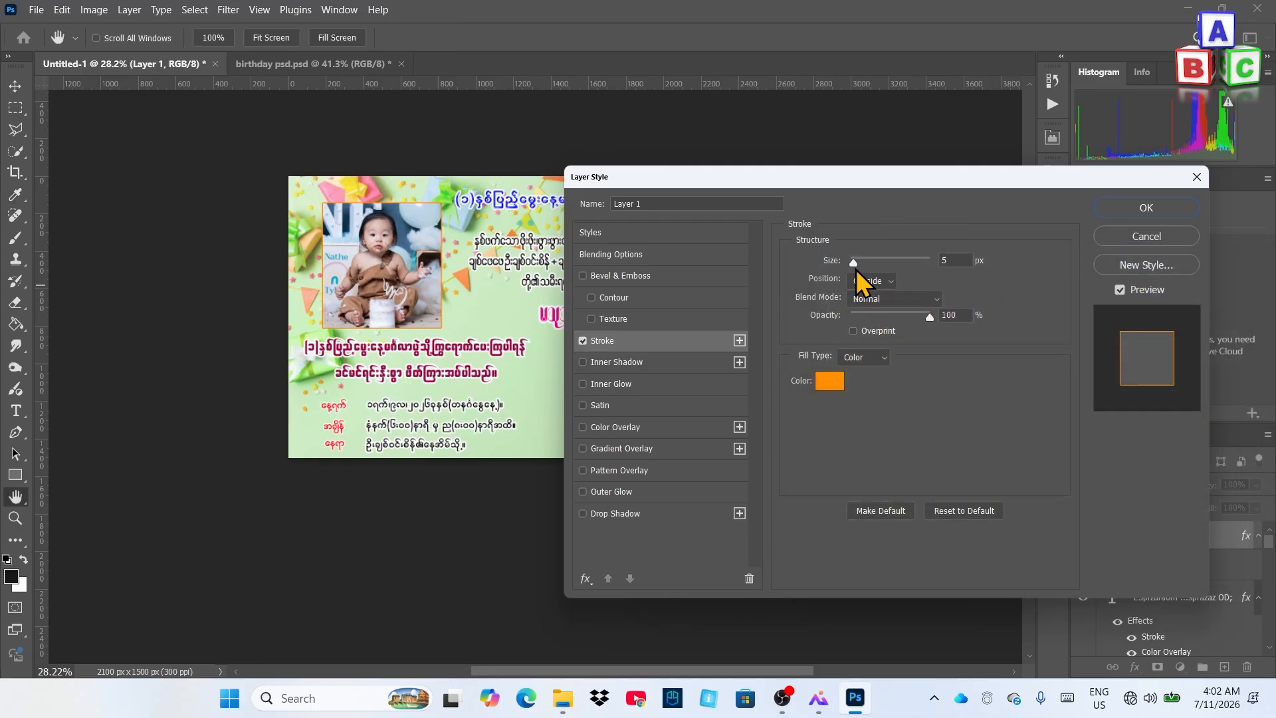
# Set the orange stroke to 20 px with Position Inside
pyautogui.click(958, 259)
pyautogui.scroll(12, 957, 259)
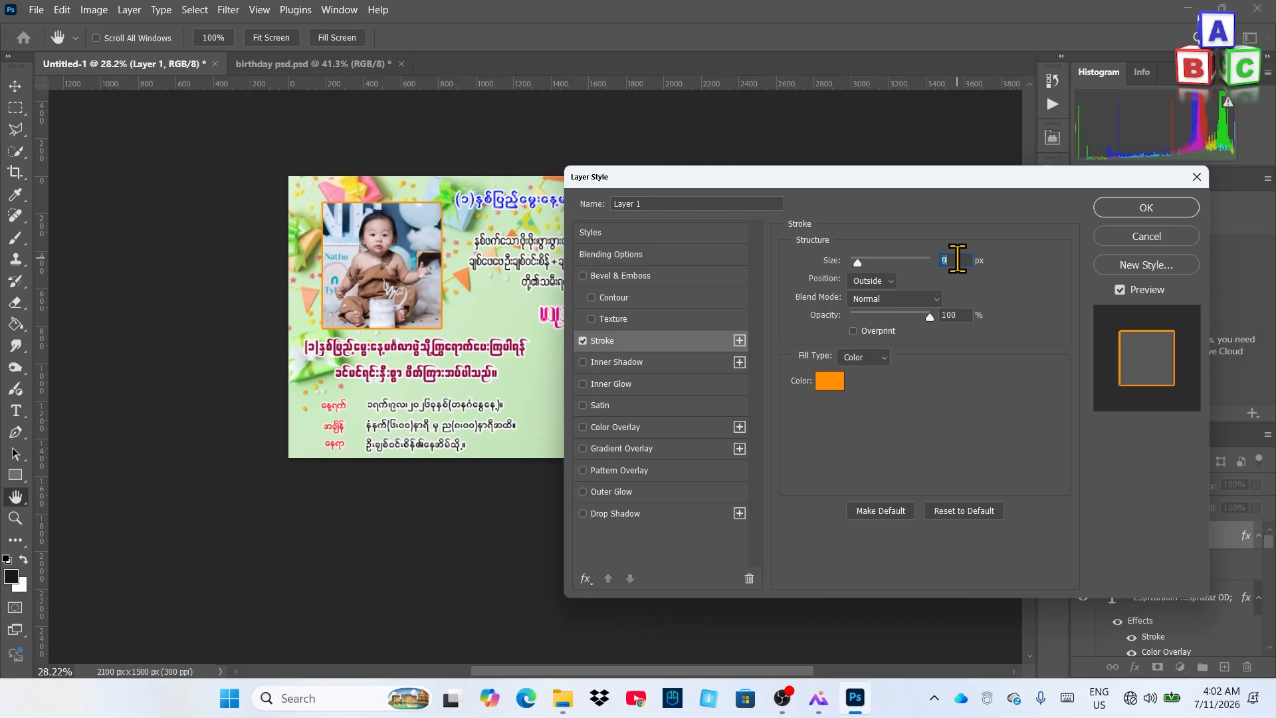
pyautogui.scroll(3, 958, 260)
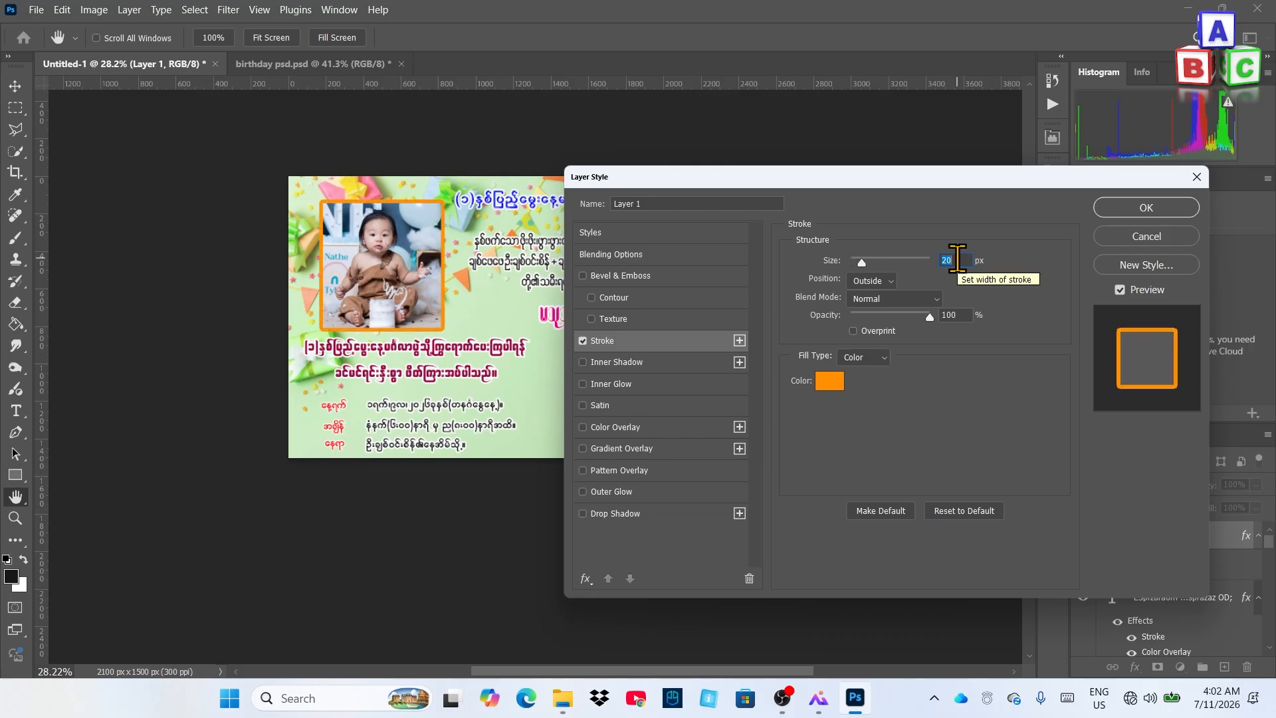
pyautogui.click(871, 281)
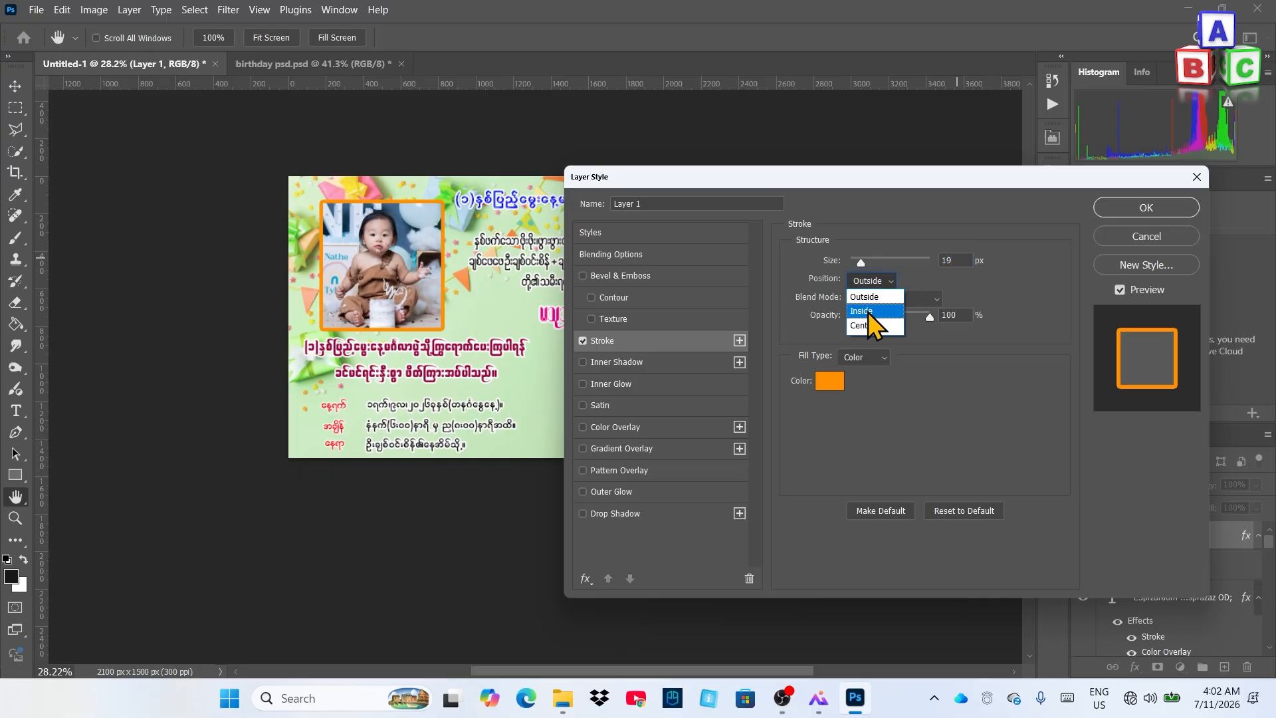
pyautogui.click(863, 311)
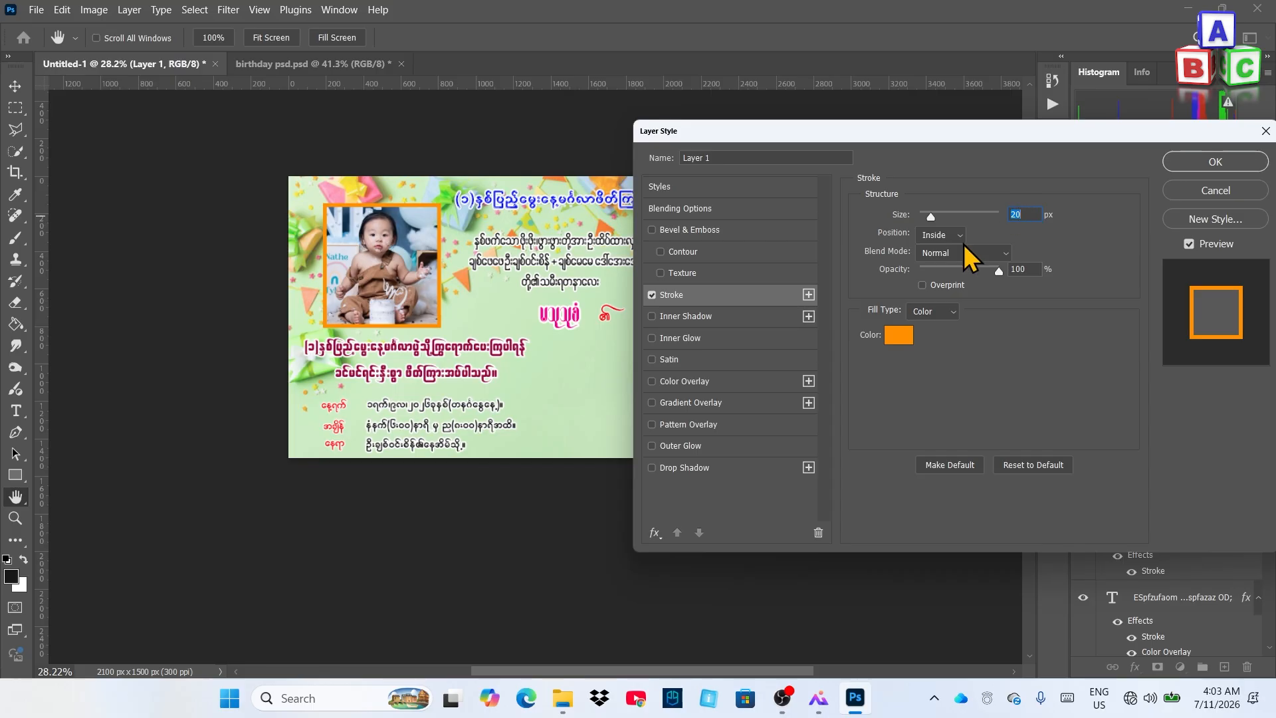
# Apply a Multiply drop shadow: 35% opacity, 149° angle, 7 px distance, 21% spread, 9 px size
pyautogui.click(685, 468)
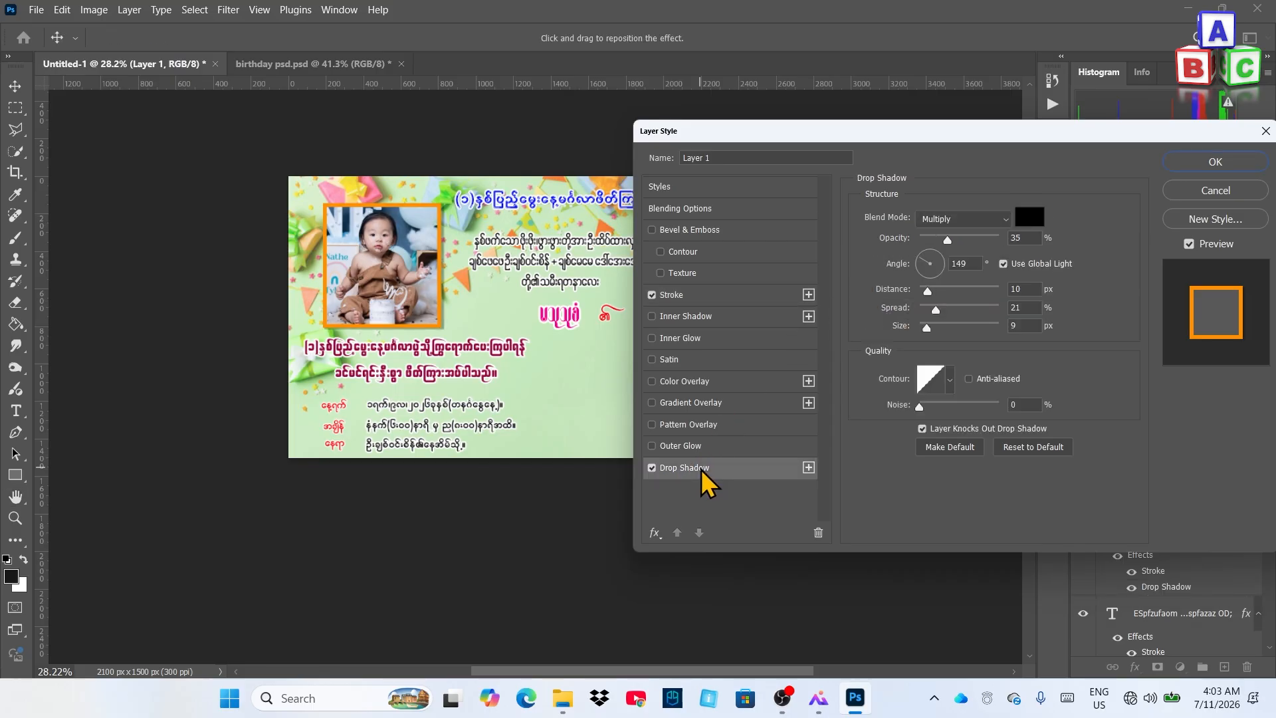
pyautogui.click(1034, 290)
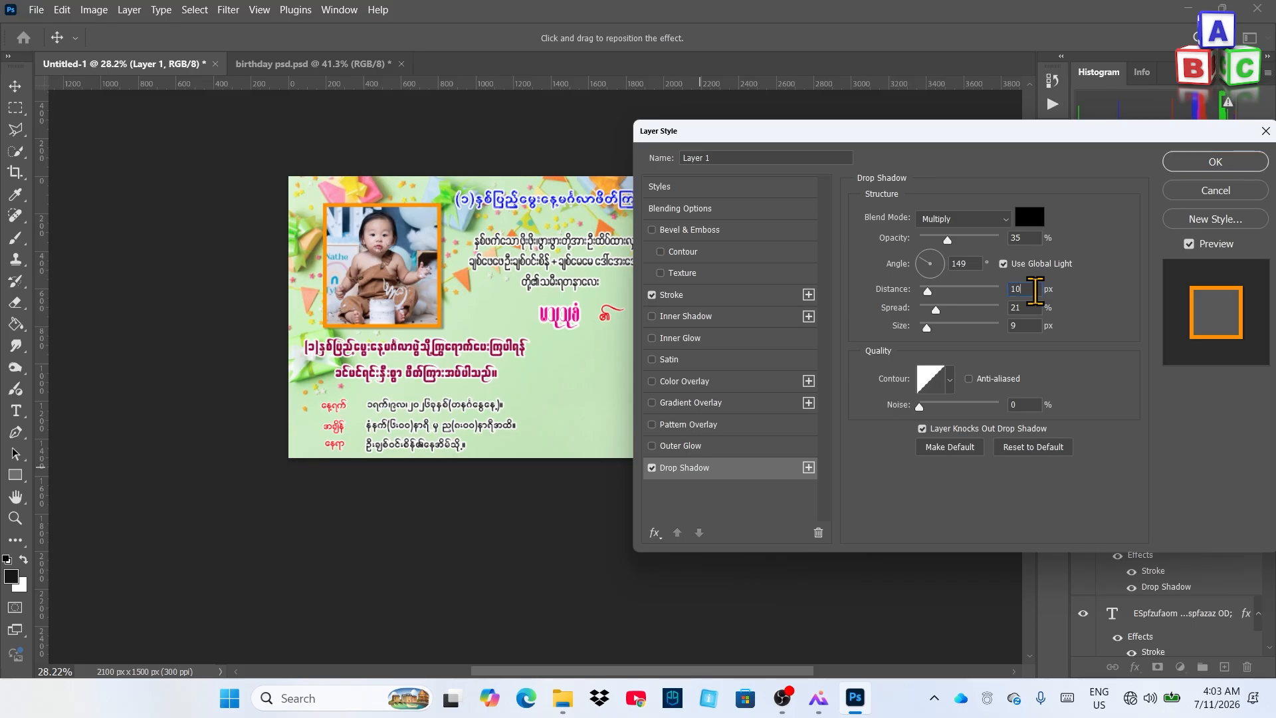
pyautogui.press('Down')
pyautogui.press('Down')
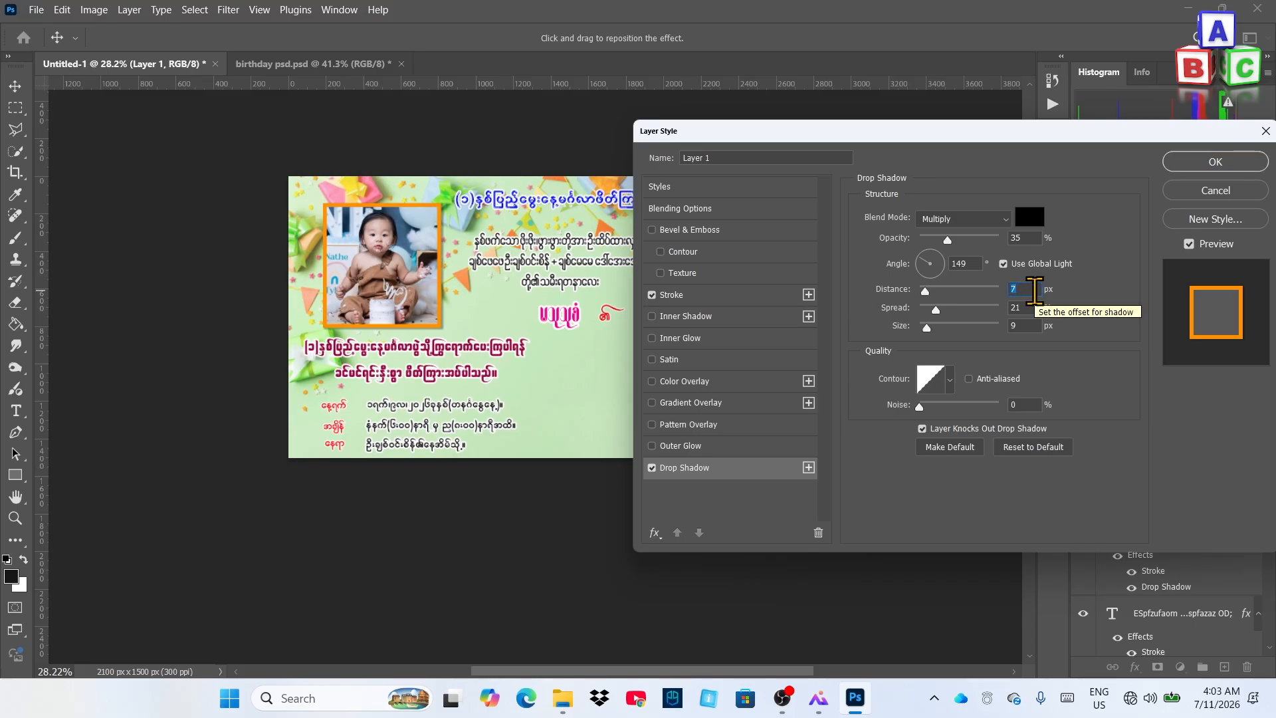
pyautogui.press('Down')
pyautogui.press('Up')
pyautogui.press('Down')
pyautogui.press('Down')
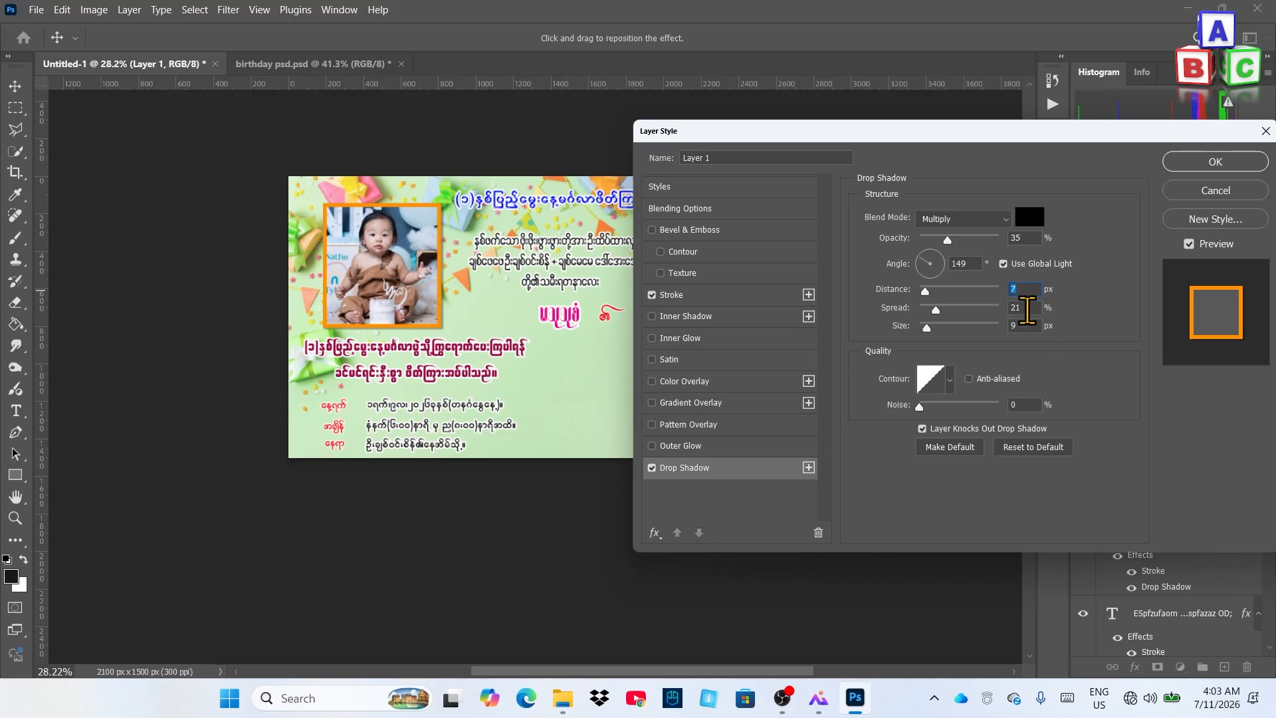
pyautogui.click(1026, 290)
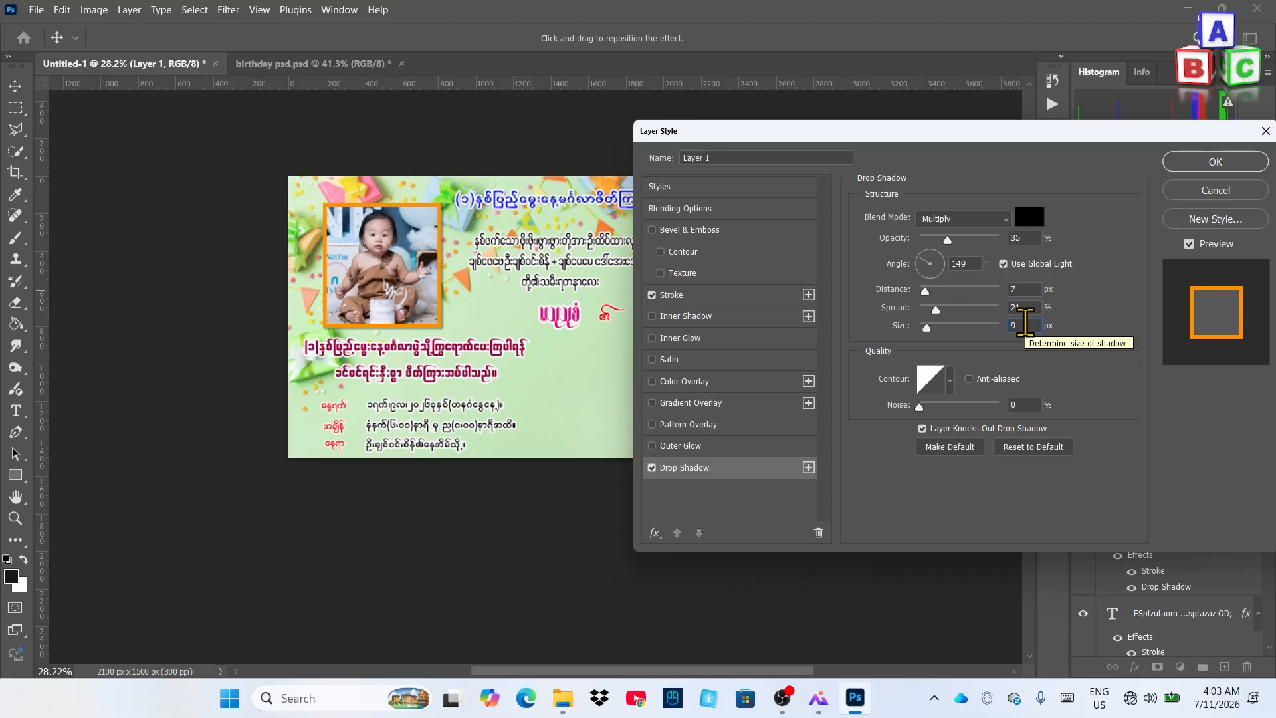
pyautogui.click(1214, 163)
pyautogui.scroll(-1, 615, 386)
pyautogui.scroll(1, 580, 379)
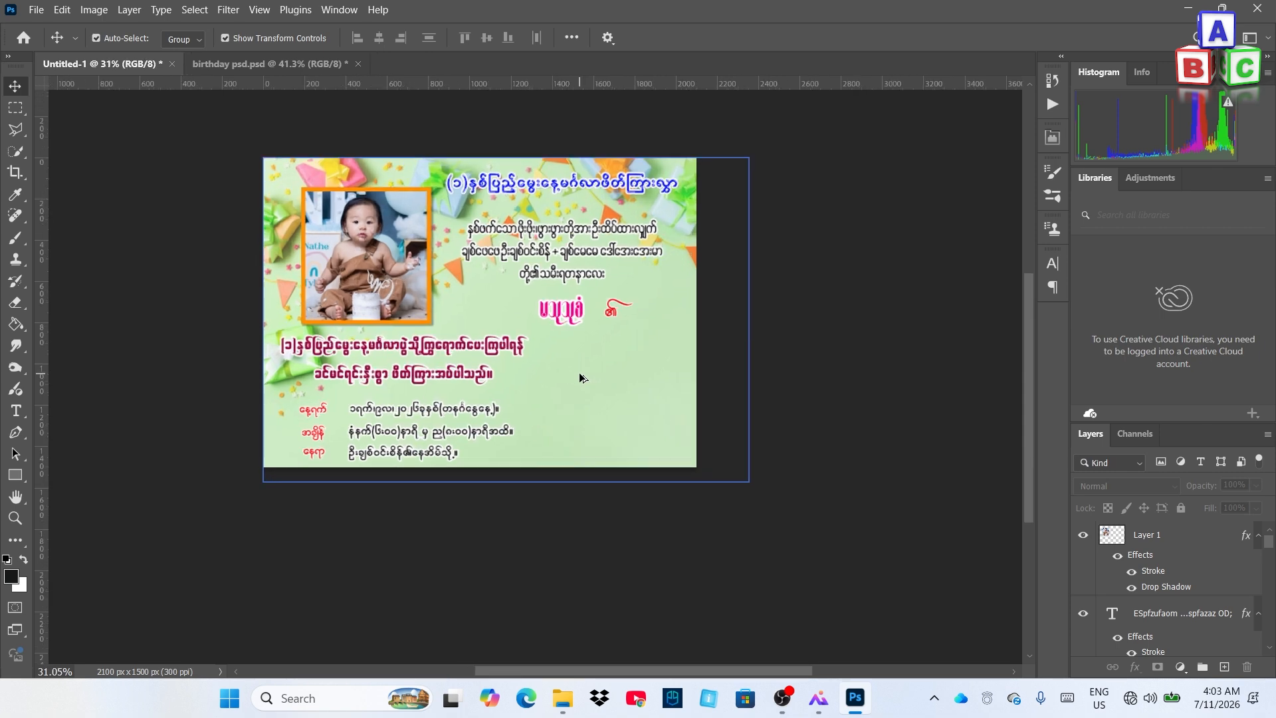
# Place the cake image embedded, scaled down at the card's lower-right corner
pyautogui.click(493, 228)
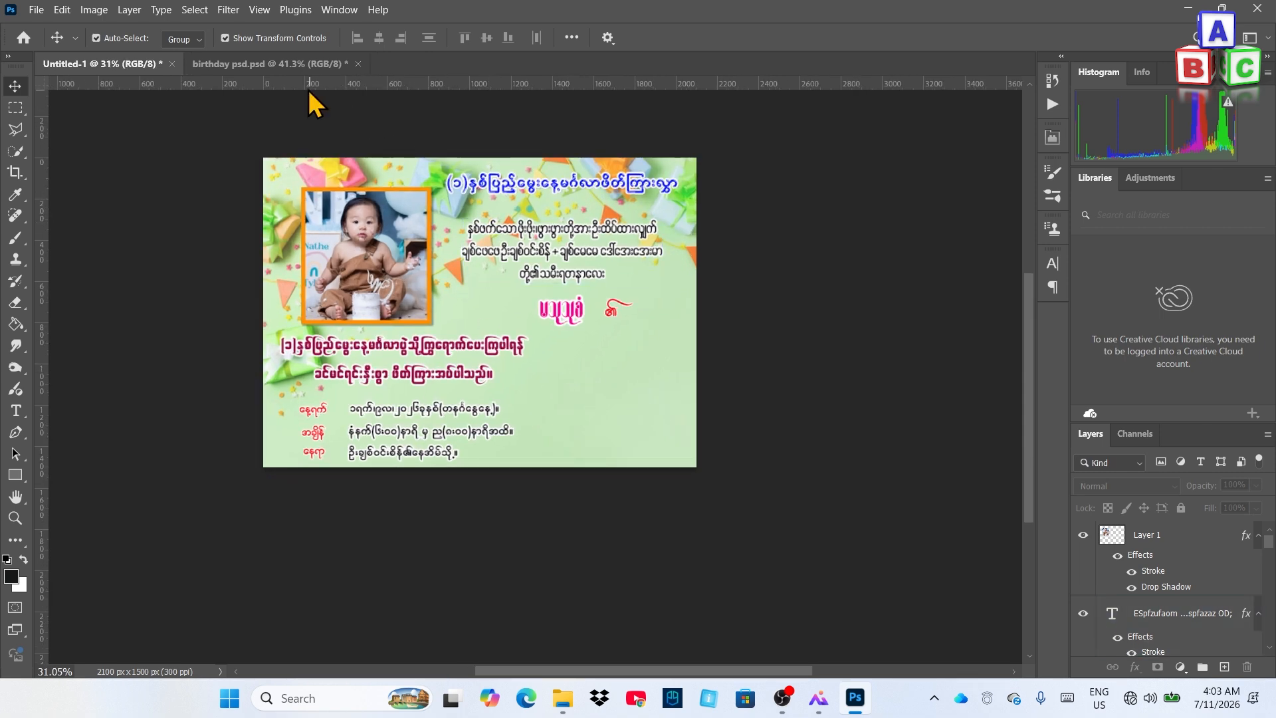
pyautogui.click(227, 66)
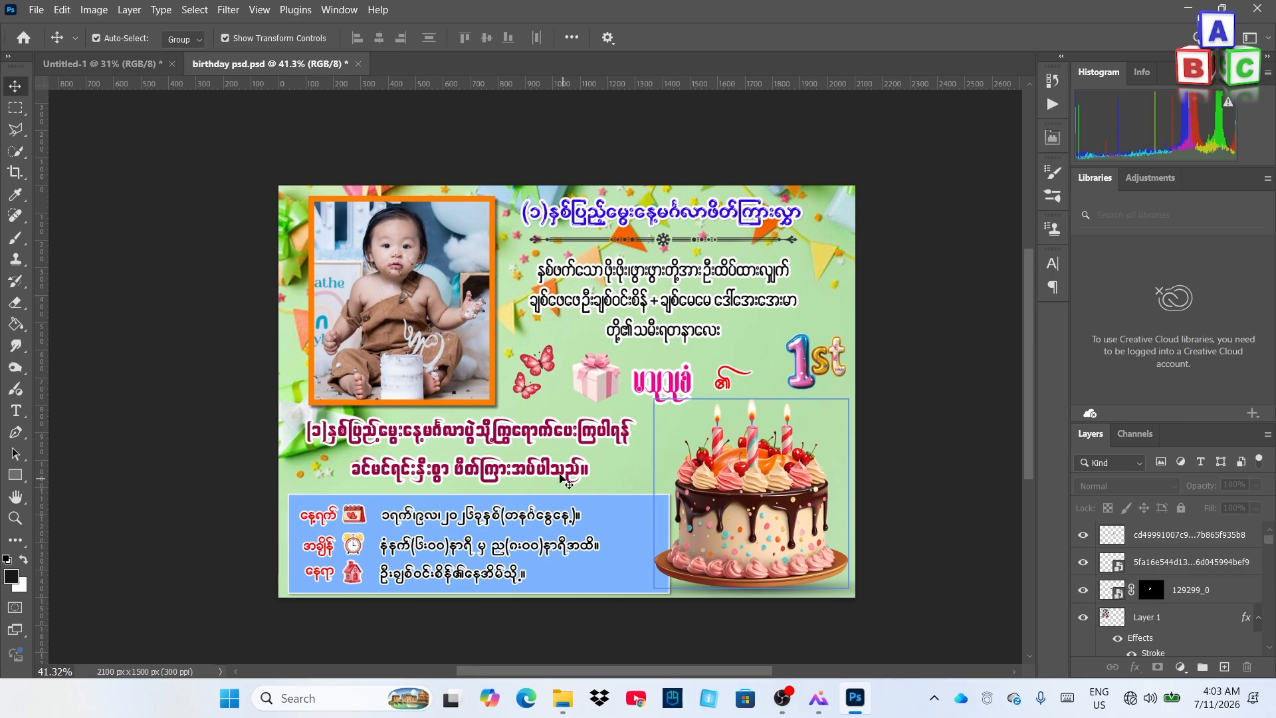
pyautogui.click(144, 65)
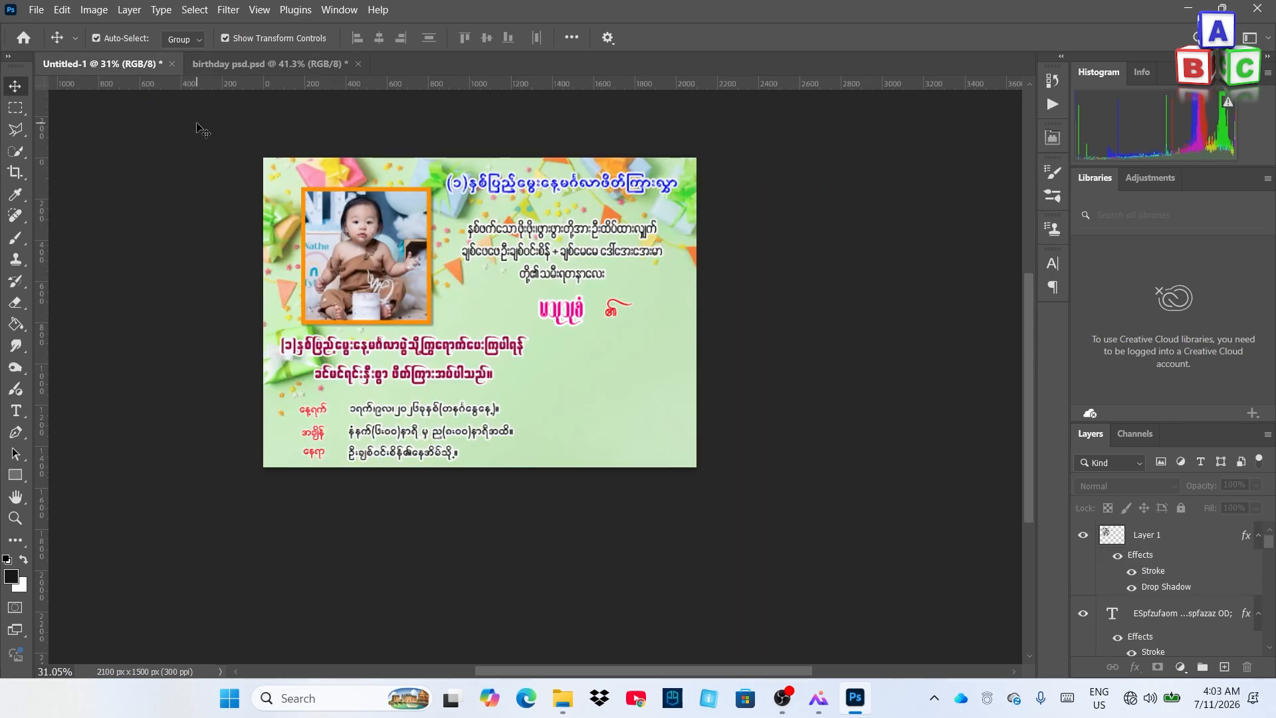
pyautogui.click(35, 9)
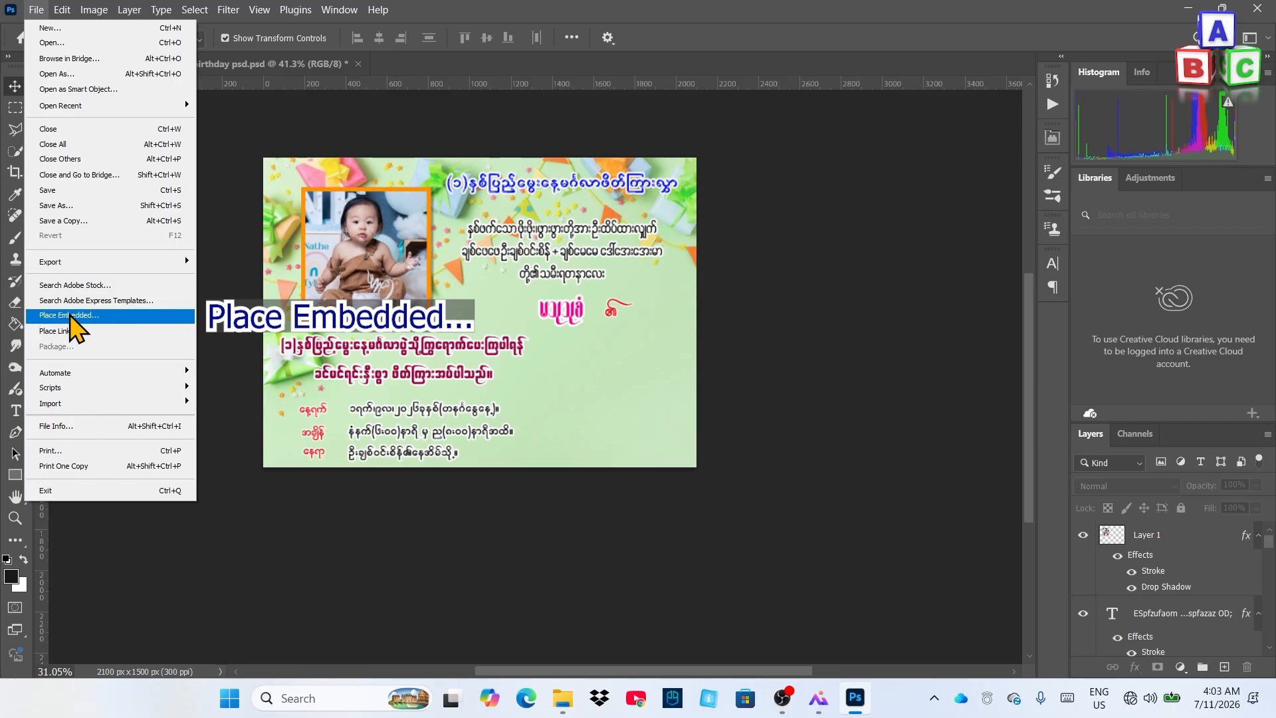
pyautogui.click(70, 315)
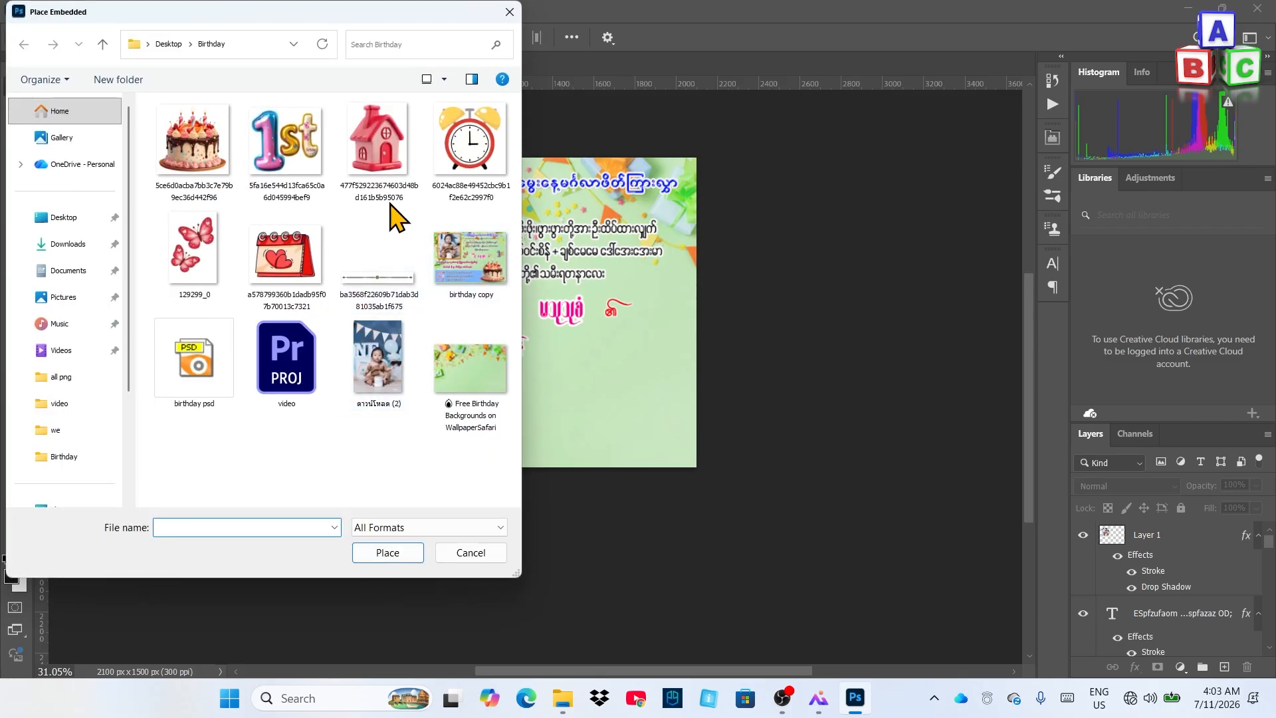
pyautogui.doubleClick(192, 166)
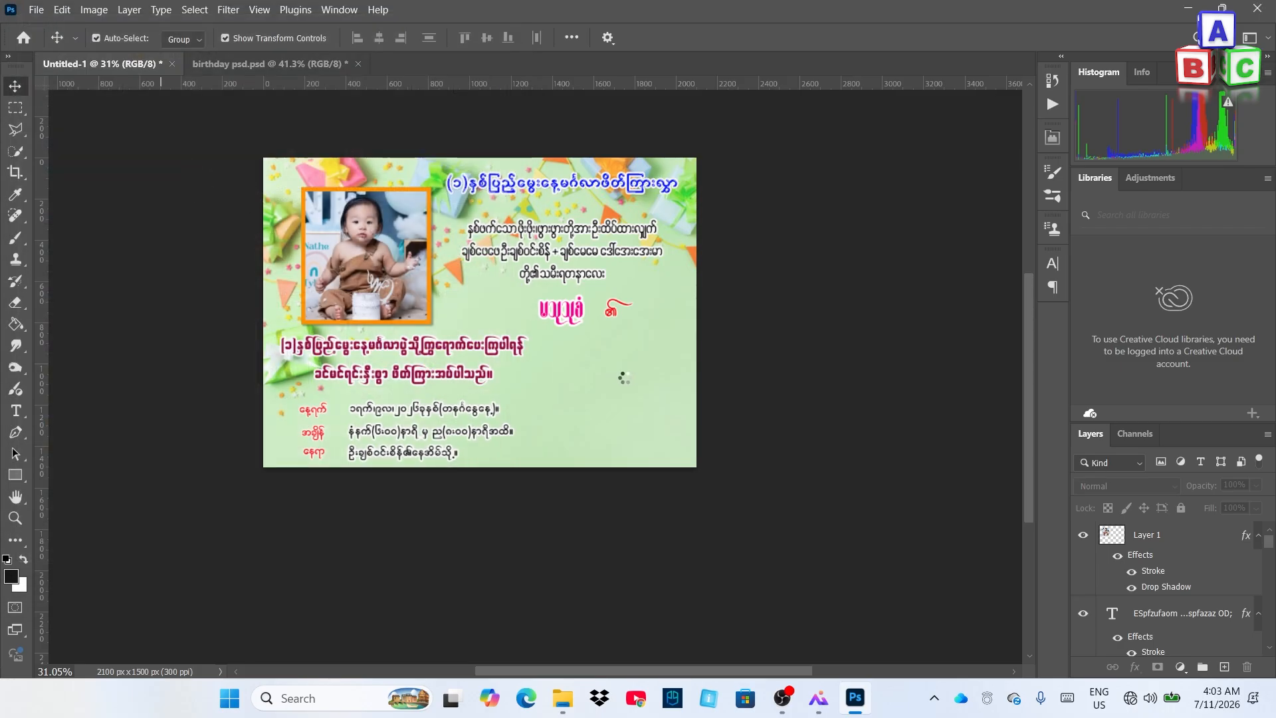
pyautogui.moveTo(322, 162); pyautogui.dragTo(482, 315)
pyautogui.moveTo(595, 422); pyautogui.dragTo(652, 420)
pyautogui.moveTo(540, 313); pyautogui.dragTo(551, 326)
pyautogui.click(822, 37)
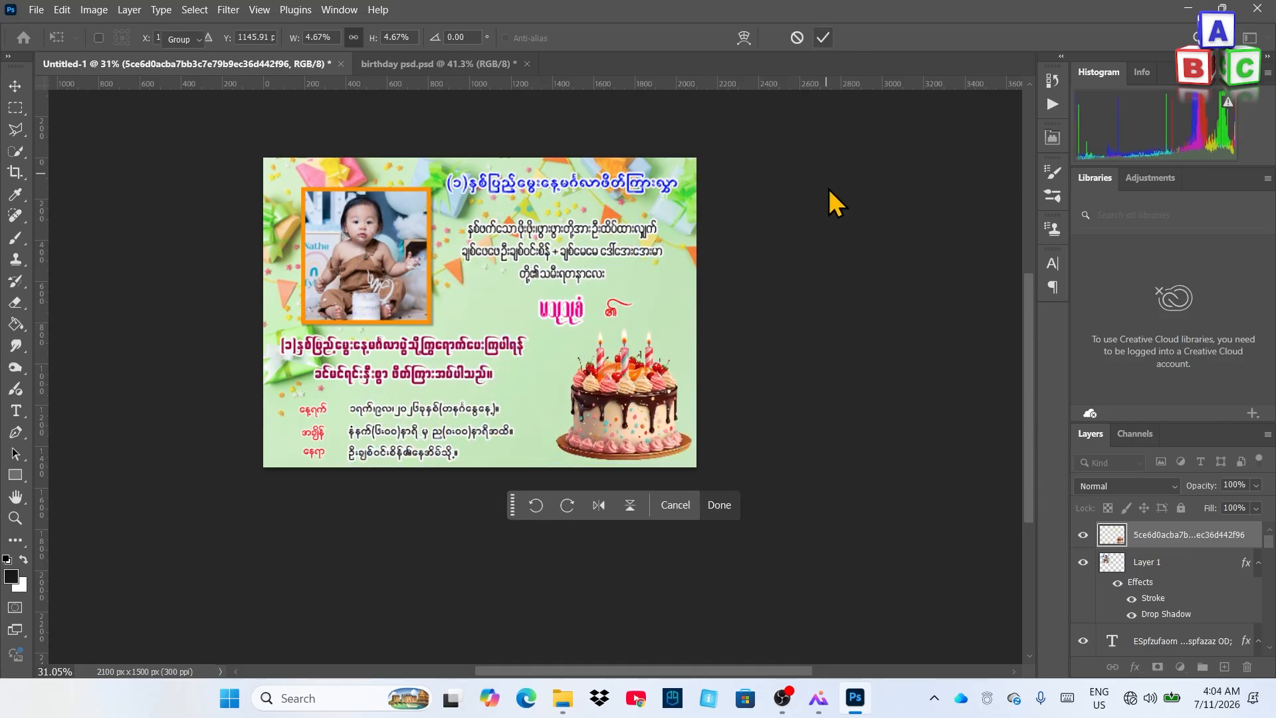
# Place the '1st' image, shrunk beside the name
pyautogui.click(820, 410)
pyautogui.click(36, 10)
pyautogui.click(73, 334)
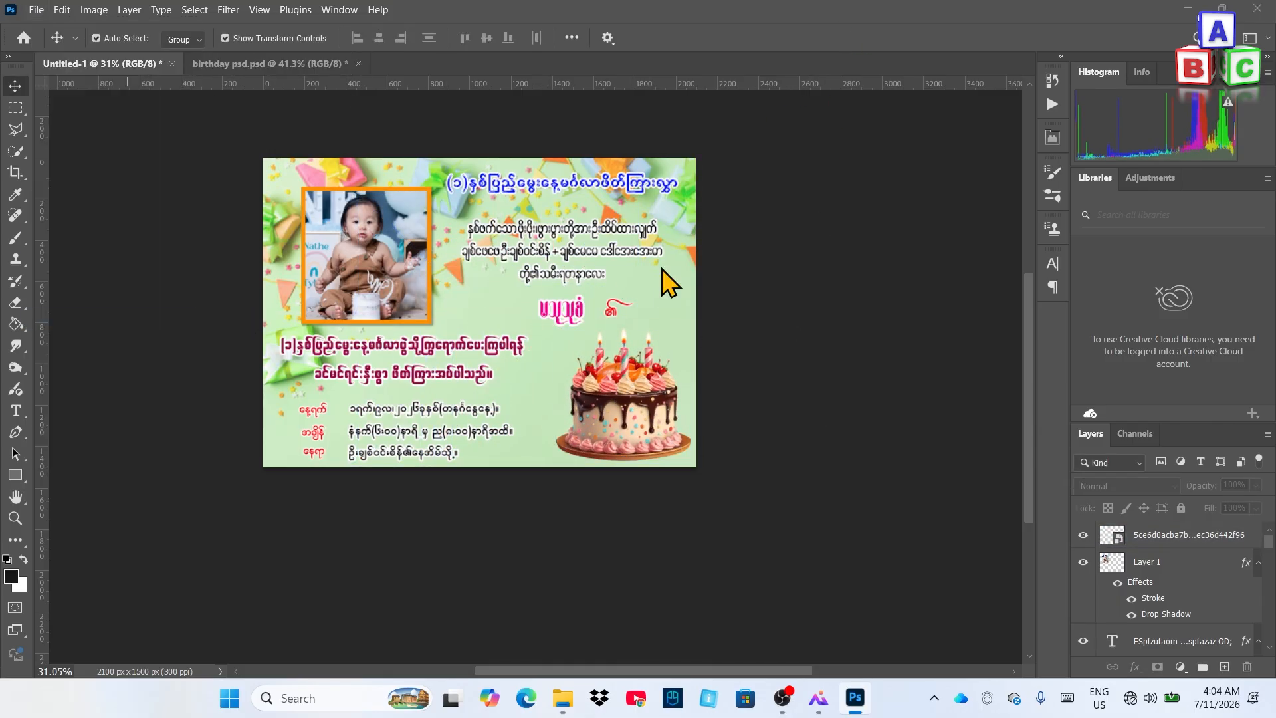
pyautogui.doubleClick(288, 160)
pyautogui.moveTo(313, 158); pyautogui.dragTo(675, 308)
pyautogui.click(822, 37)
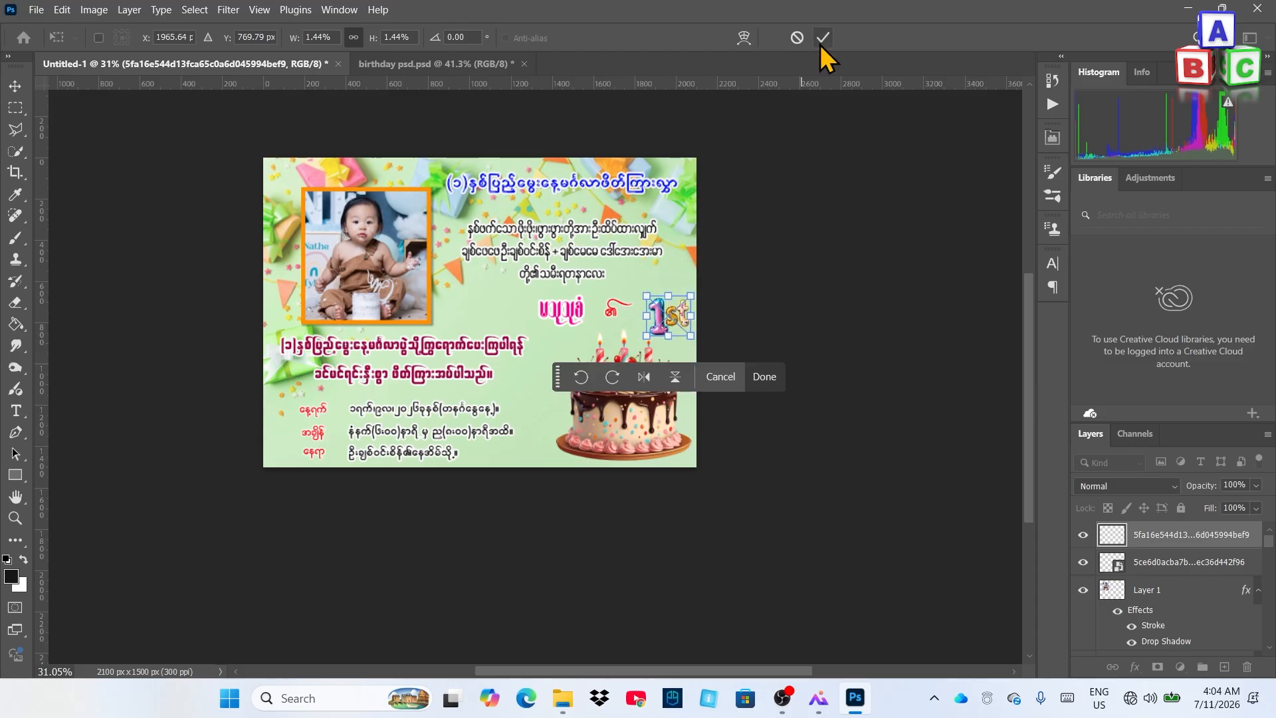
# Place the divider image, shrunk and positioned under the title
pyautogui.click(37, 10)
pyautogui.click(73, 334)
pyautogui.doubleClick(377, 292)
pyautogui.moveTo(264, 277); pyautogui.dragTo(467, 311)
pyautogui.moveTo(588, 332); pyautogui.dragTo(579, 204)
pyautogui.click(822, 38)
# Centre the divider under the title using a vertical guide at the title's centre
pyautogui.click(610, 192)
pyautogui.moveTo(39, 344); pyautogui.dragTo(562, 292)
pyautogui.click(731, 207)
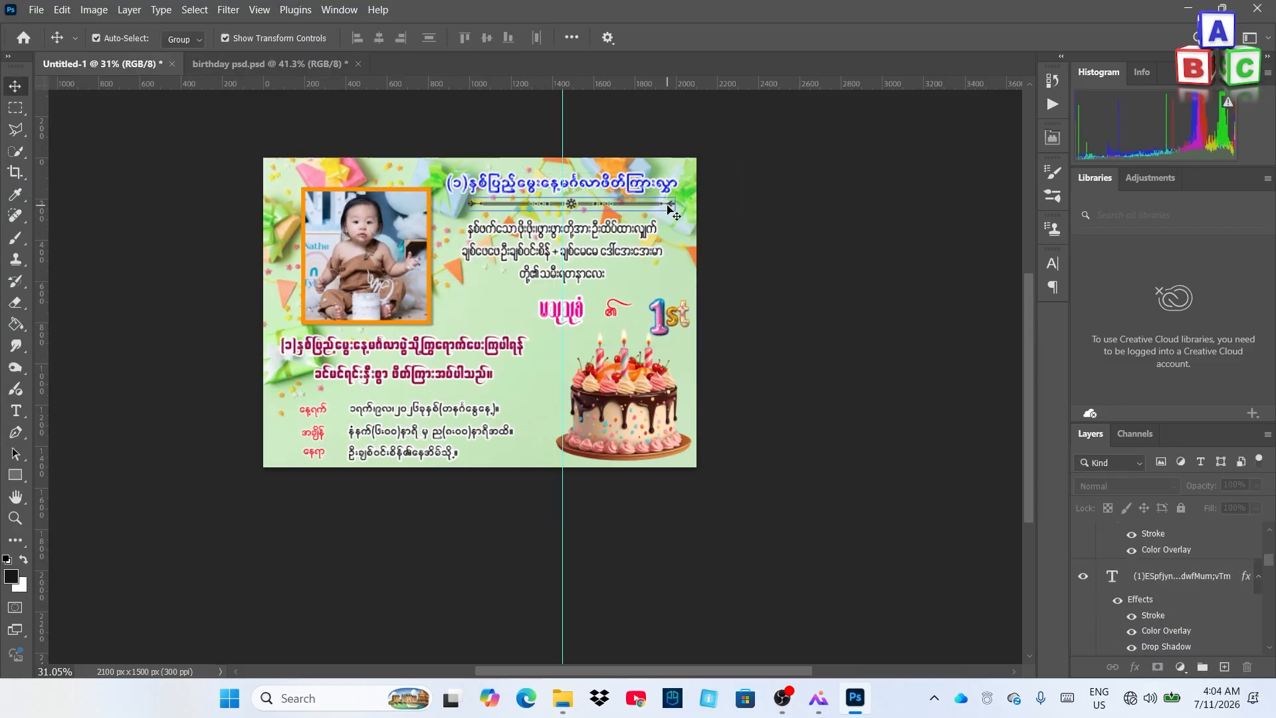
pyautogui.moveTo(618, 204); pyautogui.dragTo(609, 204)
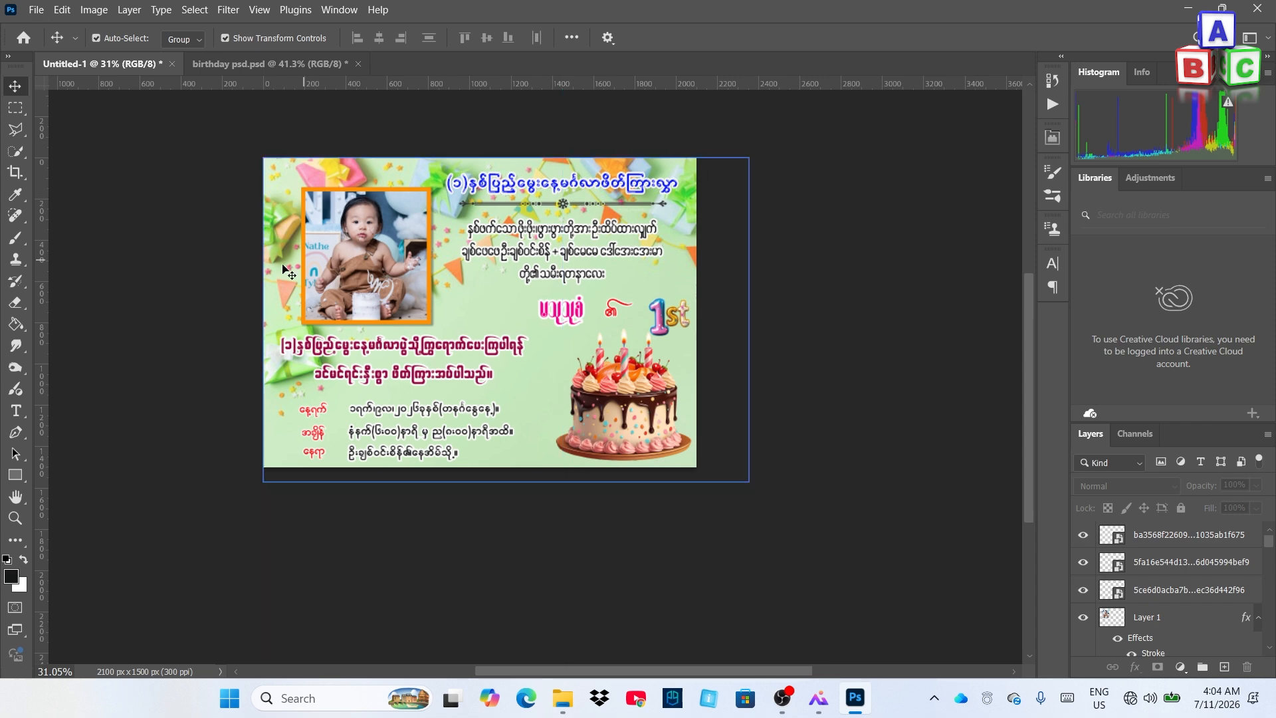
pyautogui.click(36, 10)
pyautogui.click(73, 334)
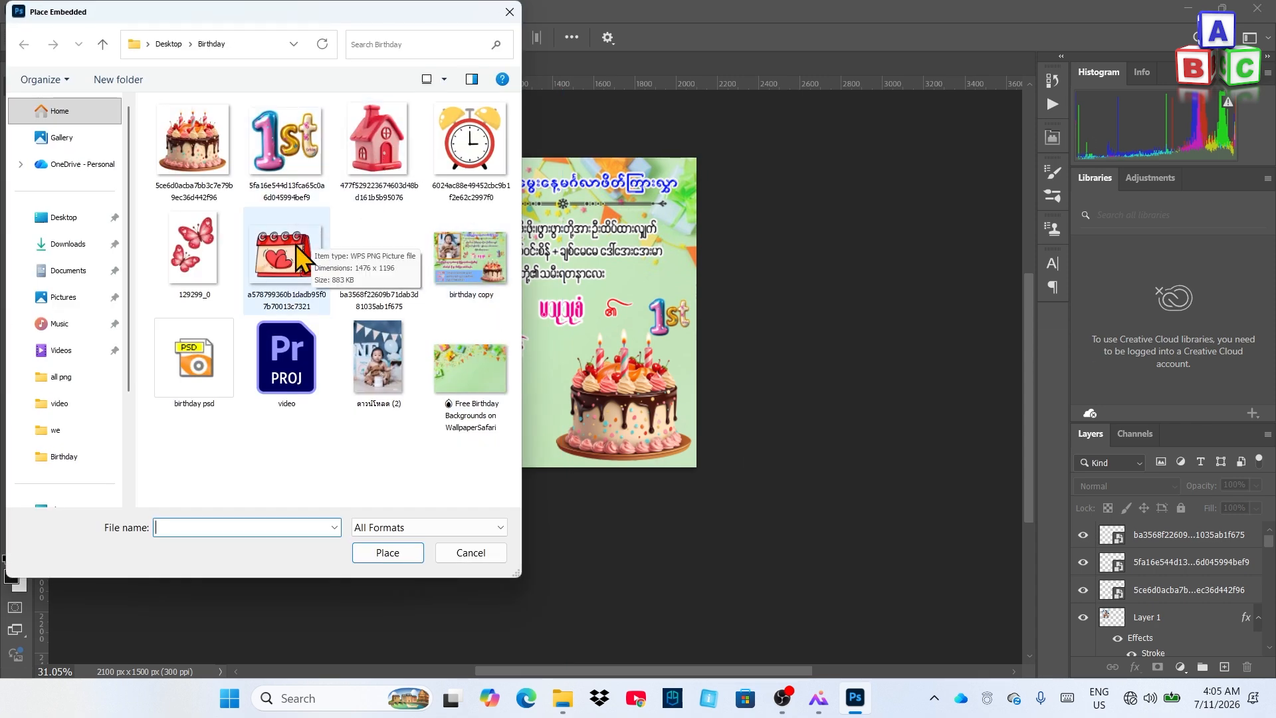
# Cancel the calendar placement and shift the three red labels further left
pyautogui.doubleClick(272, 253)
pyautogui.click(792, 40)
pyautogui.scroll(4, 393, 281)
pyautogui.scroll(1, 392, 286)
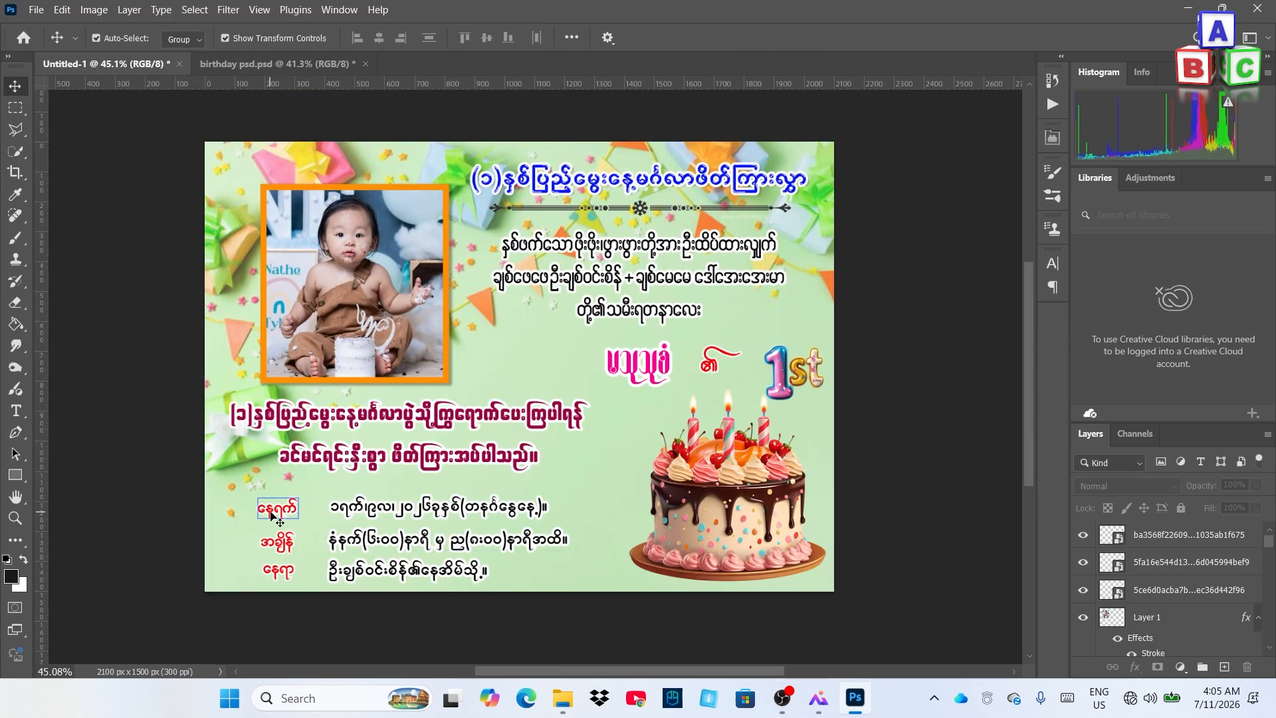
pyautogui.moveTo(285, 511); pyautogui.dragTo(272, 576)
pyautogui.click(89, 501)
pyautogui.click(88, 532)
pyautogui.click(89, 565)
# Copy the calendar, clock and house icons from birthday psd into the card's info rows
pyautogui.click(273, 64)
pyautogui.moveTo(352, 515); pyautogui.dragTo(301, 512)
pyautogui.click(432, 64)
pyautogui.moveTo(353, 604); pyautogui.dragTo(302, 543)
pyautogui.click(447, 66)
pyautogui.moveTo(353, 632); pyautogui.dragTo(299, 573)
pyautogui.click(120, 565)
pyautogui.scroll(-1, 362, 332)
pyautogui.click(272, 64)
pyautogui.click(106, 63)
pyautogui.scroll(1, 369, 417)
# Nudge the second-row label and the third-row text with house icon up into line
pyautogui.click(304, 462)
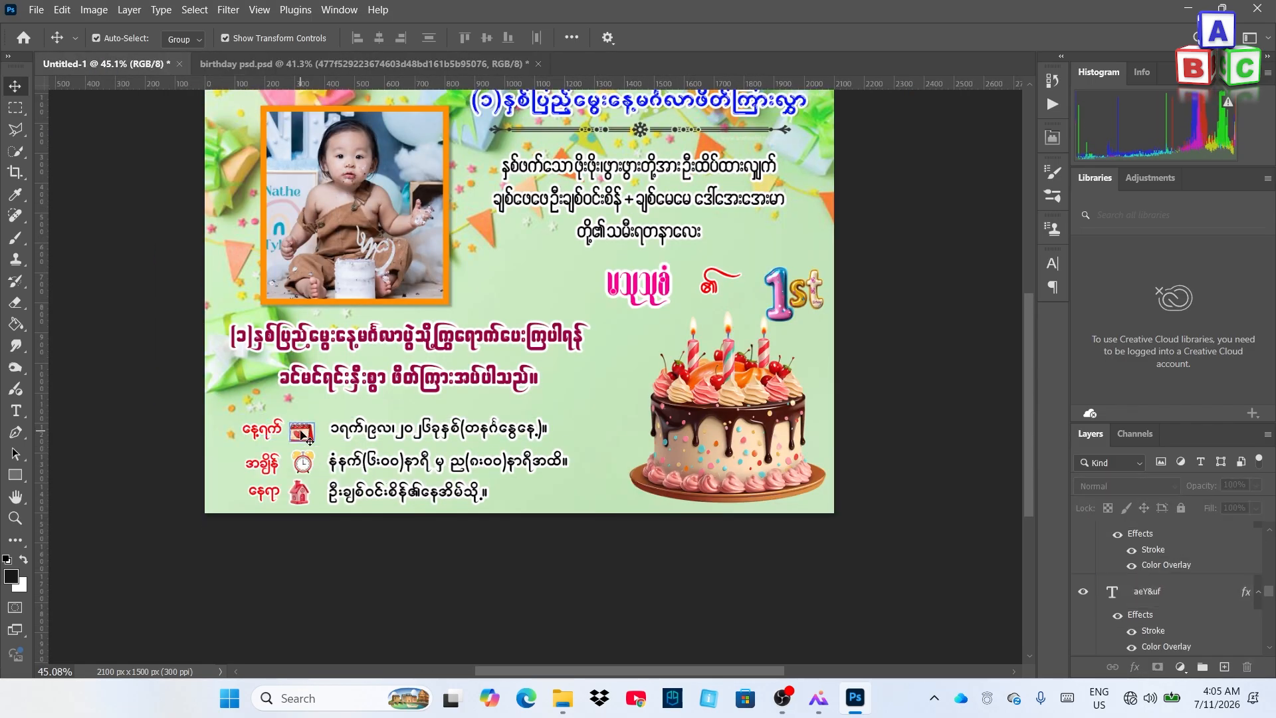
pyautogui.moveTo(262, 463); pyautogui.dragTo(261, 458)
pyautogui.moveTo(362, 493); pyautogui.dragTo(300, 490)
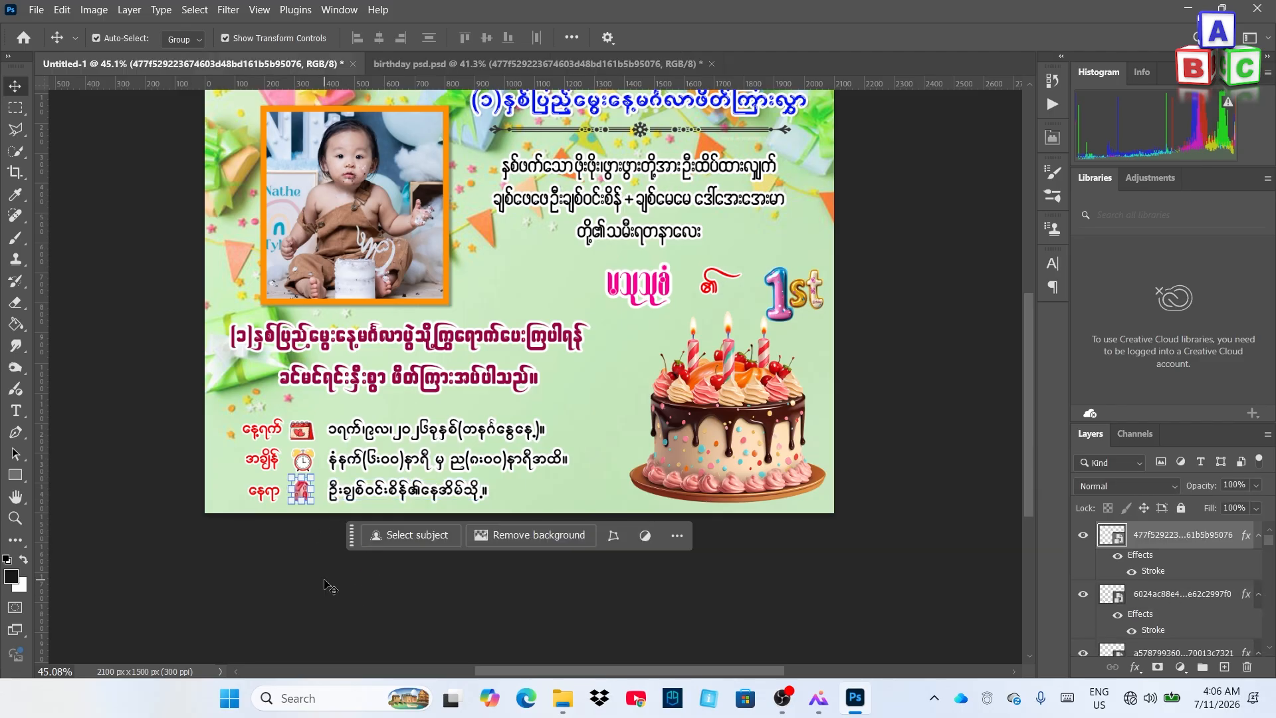
pyautogui.click(265, 492)
pyautogui.click(305, 505)
pyautogui.click(262, 430)
pyautogui.click(300, 542)
# Pull a horizontal guide across the rows to check the labels' alignment
pyautogui.scroll(-1, 356, 490)
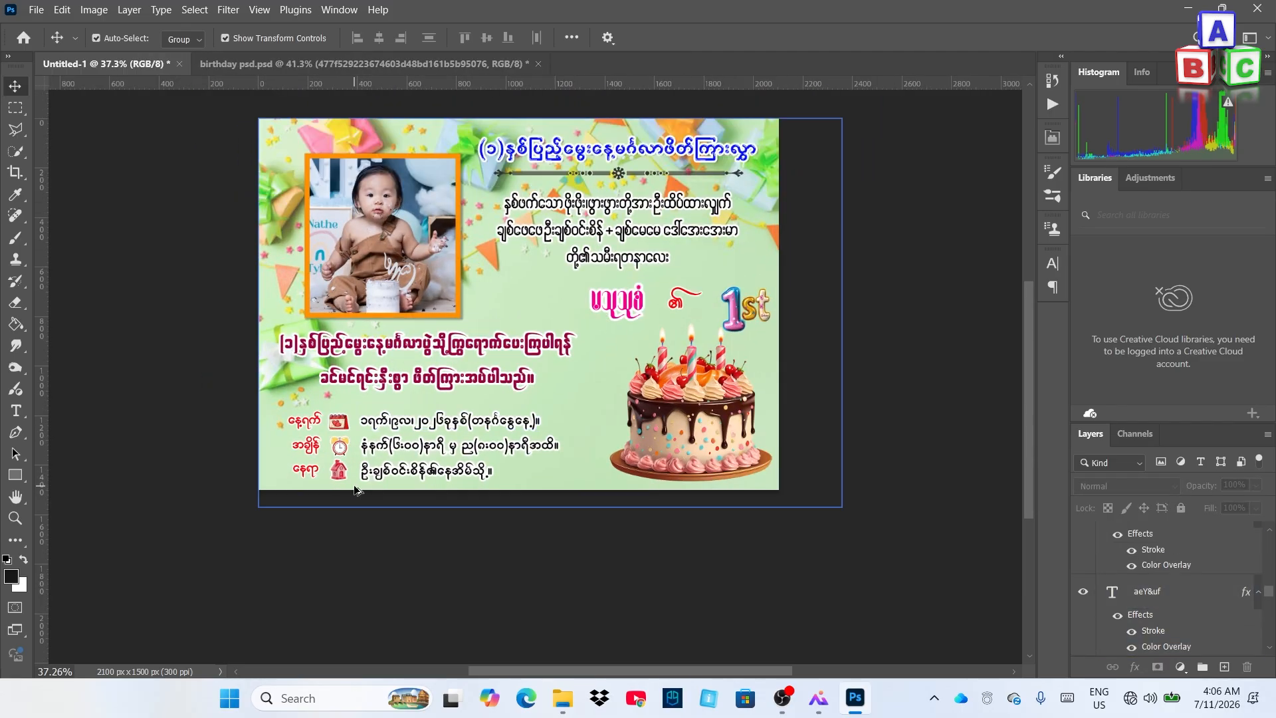
pyautogui.scroll(2, 356, 490)
pyautogui.click(276, 473)
pyautogui.click(199, 551)
pyautogui.scroll(-1, 199, 552)
pyautogui.scroll(1, 349, 465)
pyautogui.moveTo(259, 84); pyautogui.dragTo(310, 490)
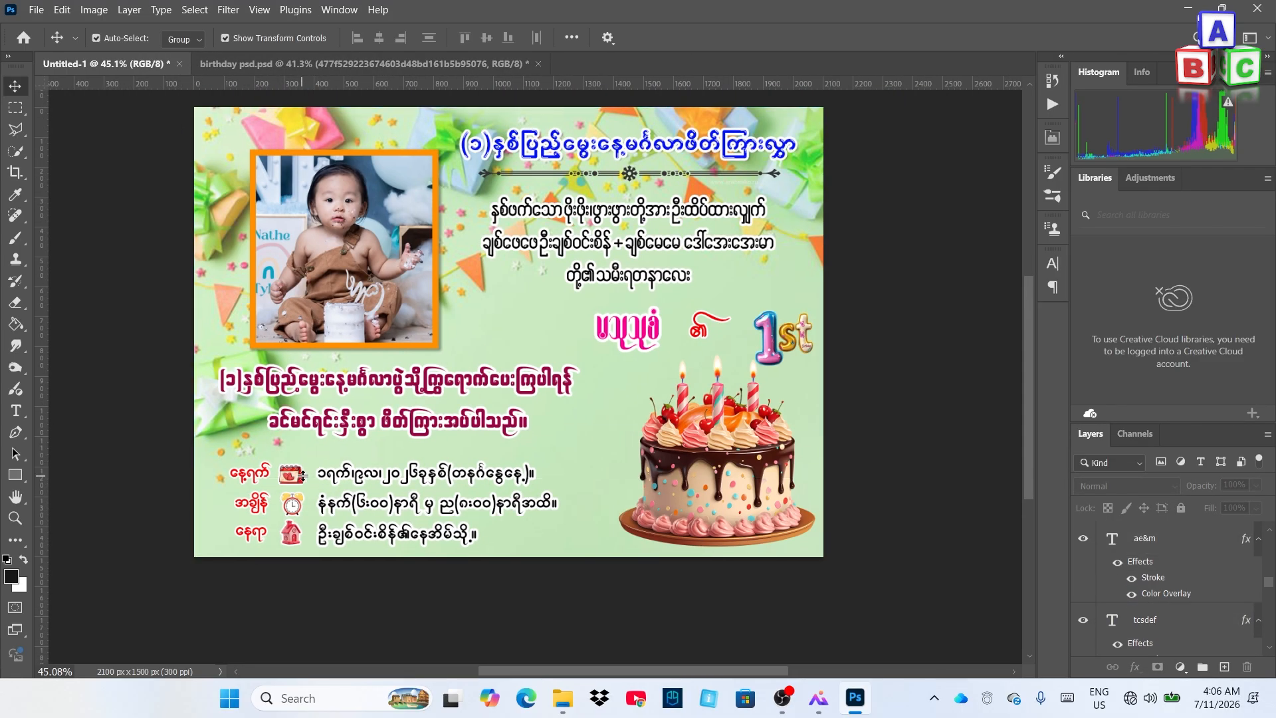
pyautogui.scroll(4, 372, 518)
pyautogui.click(372, 465)
pyautogui.click(157, 480)
pyautogui.moveTo(157, 470); pyautogui.dragTo(176, 667)
# Copy the butterflies and gift box from birthday psd onto the card beside the name
pyautogui.click(353, 565)
pyautogui.click(366, 642)
pyautogui.scroll(-7, 398, 477)
pyautogui.click(364, 64)
pyautogui.moveTo(532, 348); pyautogui.dragTo(480, 349)
pyautogui.click(346, 64)
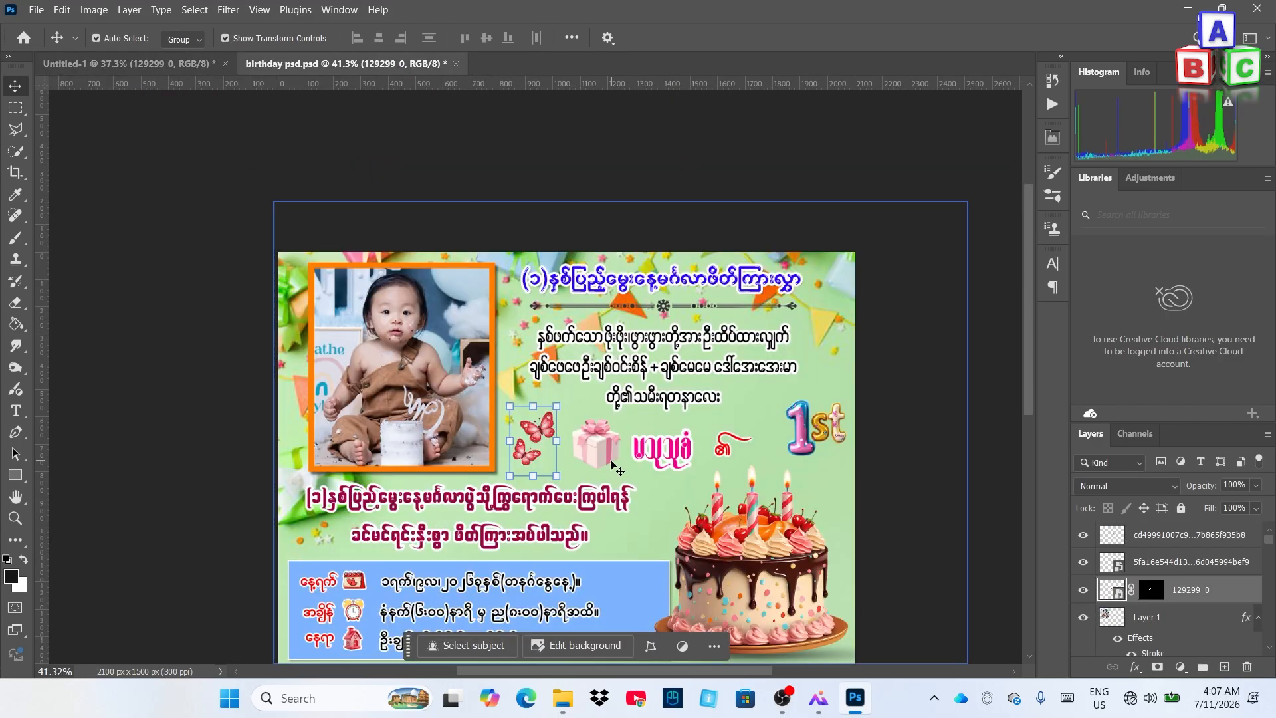
pyautogui.moveTo(596, 442); pyautogui.dragTo(544, 349)
pyautogui.click(822, 369)
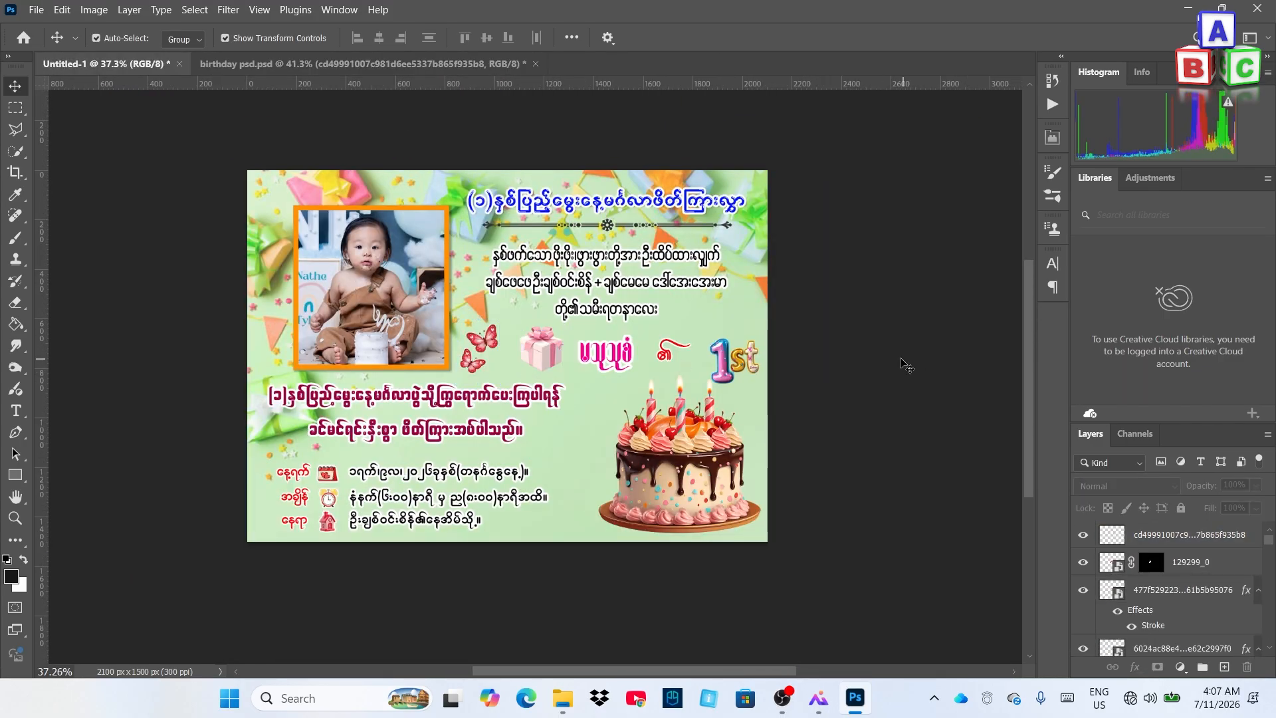
# Shift the blue info panel and Layer 3 strip in birthday psd, then return to Untitled-1
pyautogui.scroll(-1, 686, 317)
pyautogui.click(454, 63)
pyautogui.scroll(-3, 632, 370)
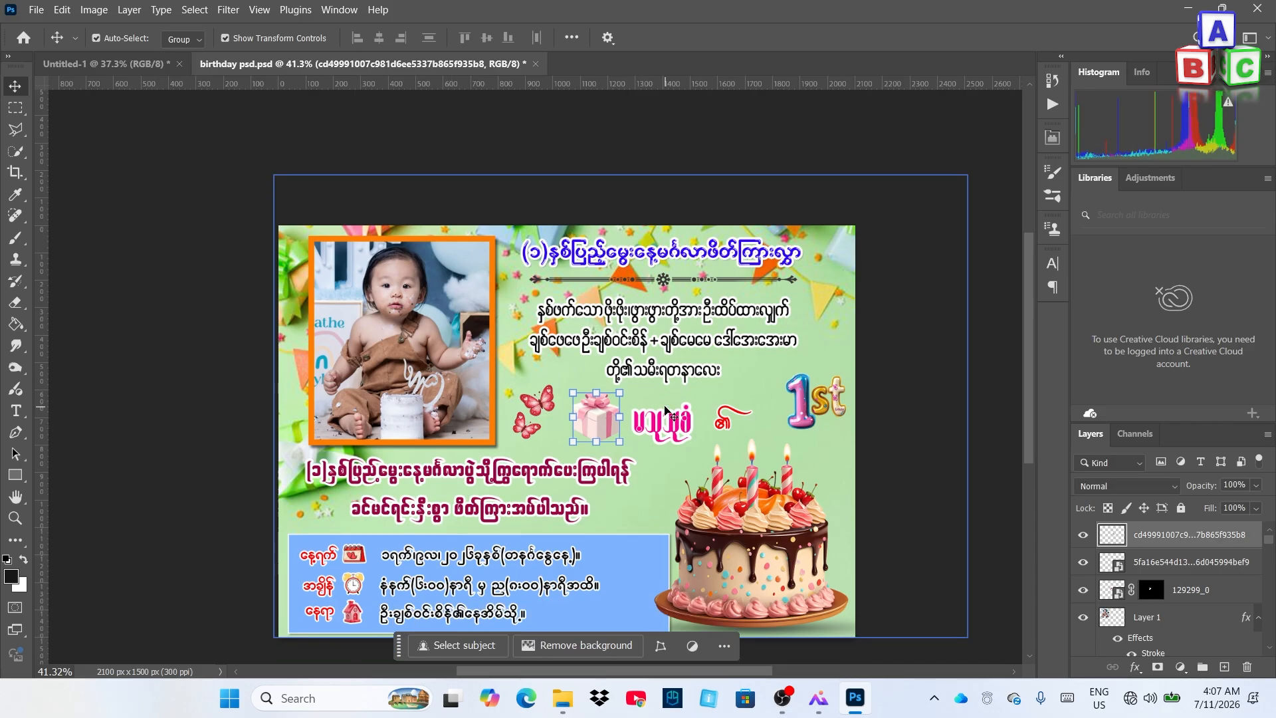
pyautogui.scroll(-3, 632, 373)
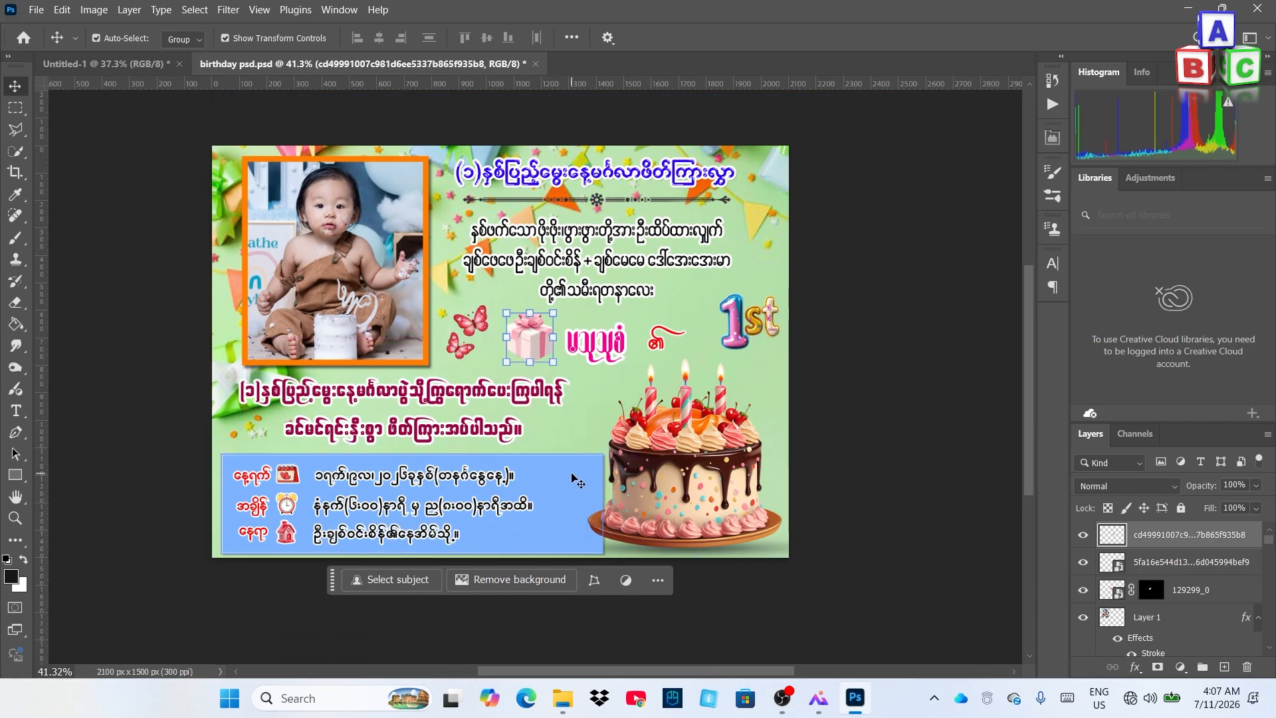
pyautogui.moveTo(577, 480)
pyautogui.mouseDown()
pyautogui.moveTo(581, 469)
pyautogui.moveTo(564, 464)
pyautogui.moveTo(568, 473)
pyautogui.mouseUp()
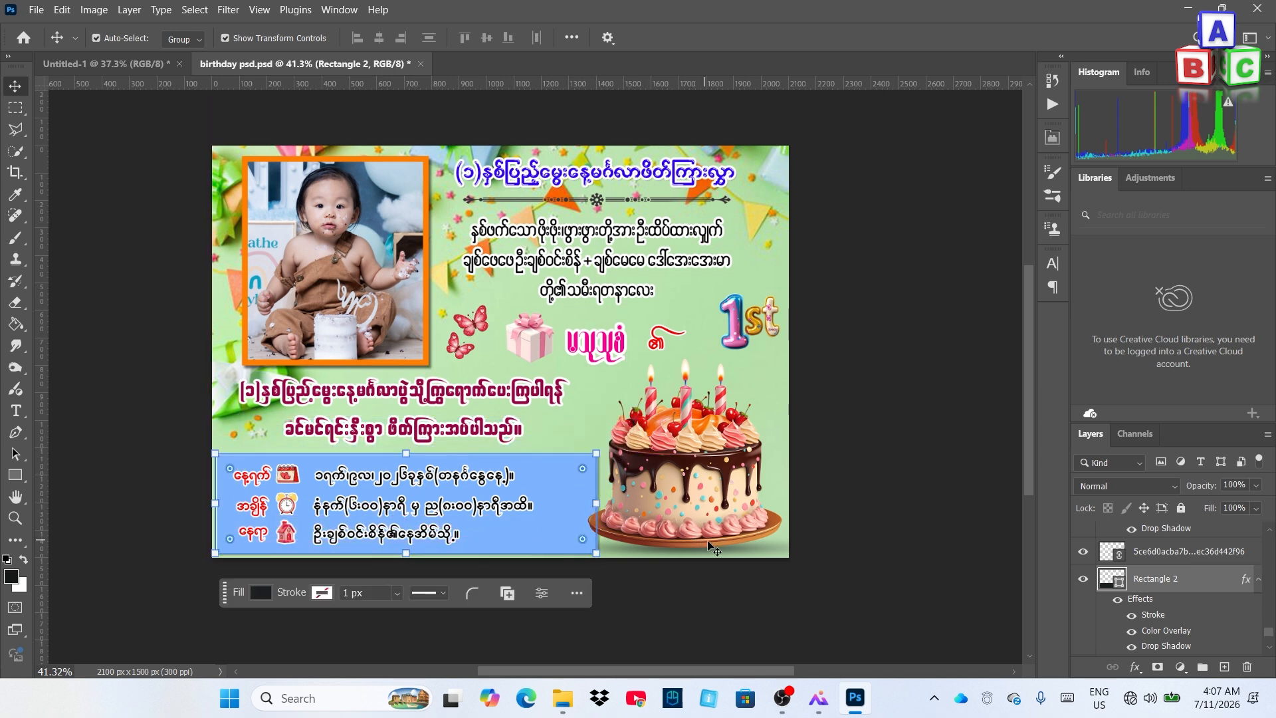
pyautogui.moveTo(721, 557)
pyautogui.mouseDown()
pyautogui.moveTo(738, 556)
pyautogui.moveTo(722, 543)
pyautogui.mouseUp()
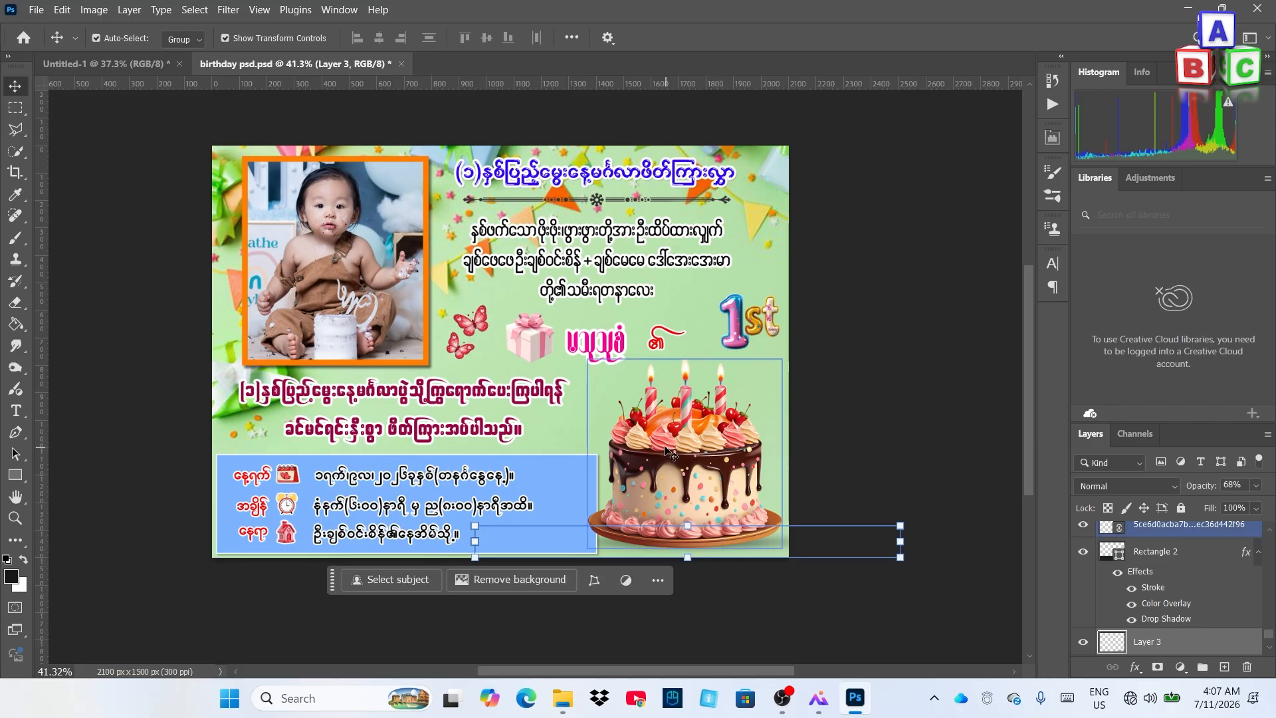
pyautogui.scroll(-1, 601, 386)
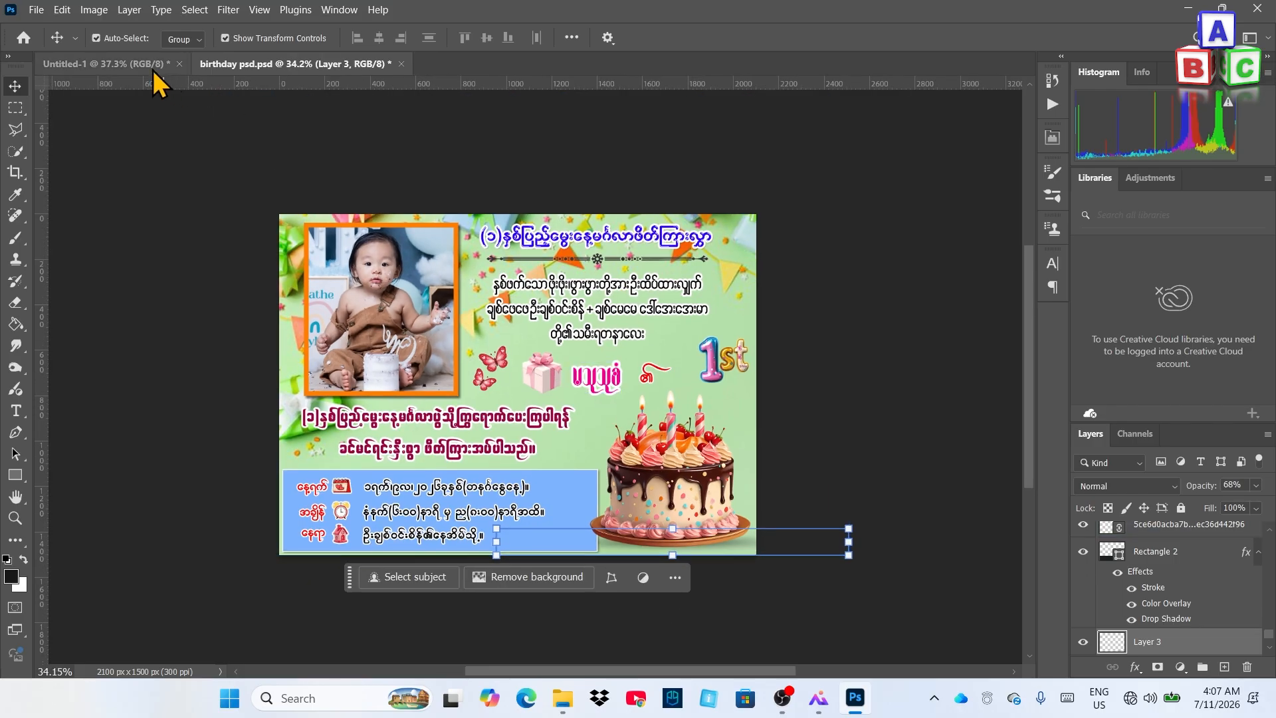
pyautogui.click(153, 70)
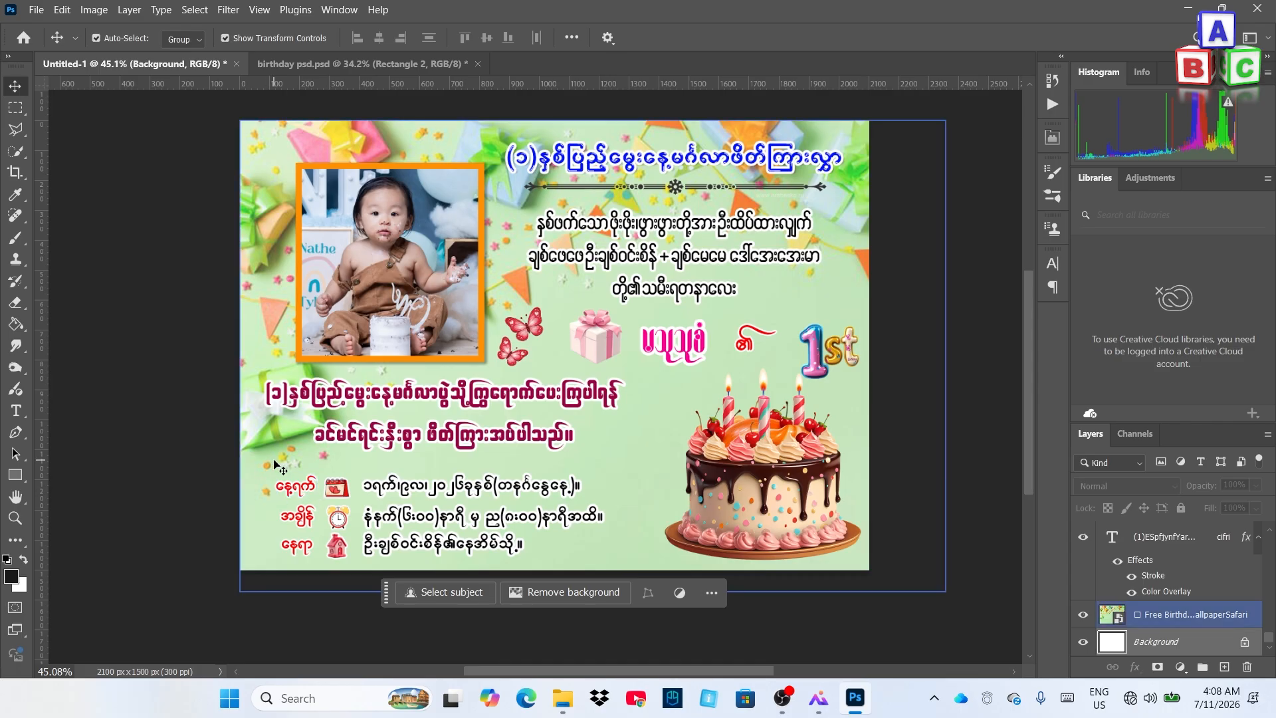
pyautogui.hscroll(1, 278, 430)
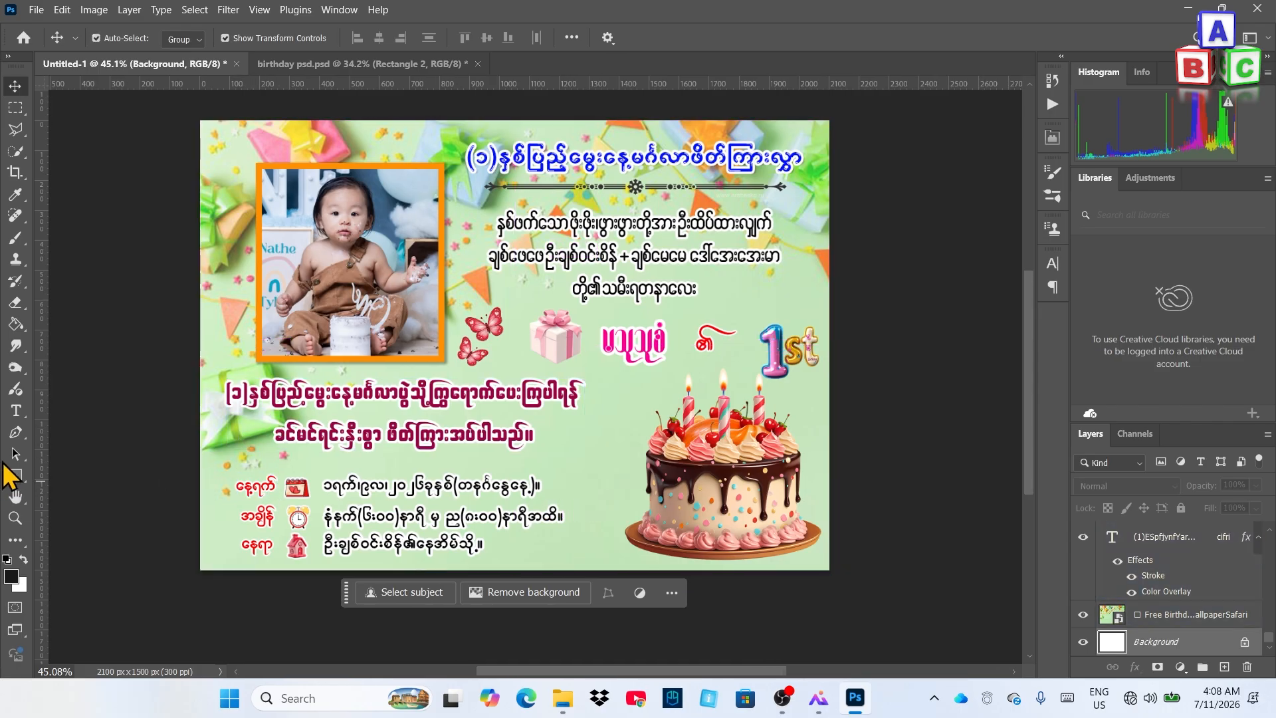
# Draw Rectangle 1, a black 1296 x 337 px panel, behind the date, time and venue lines
pyautogui.click(16, 476)
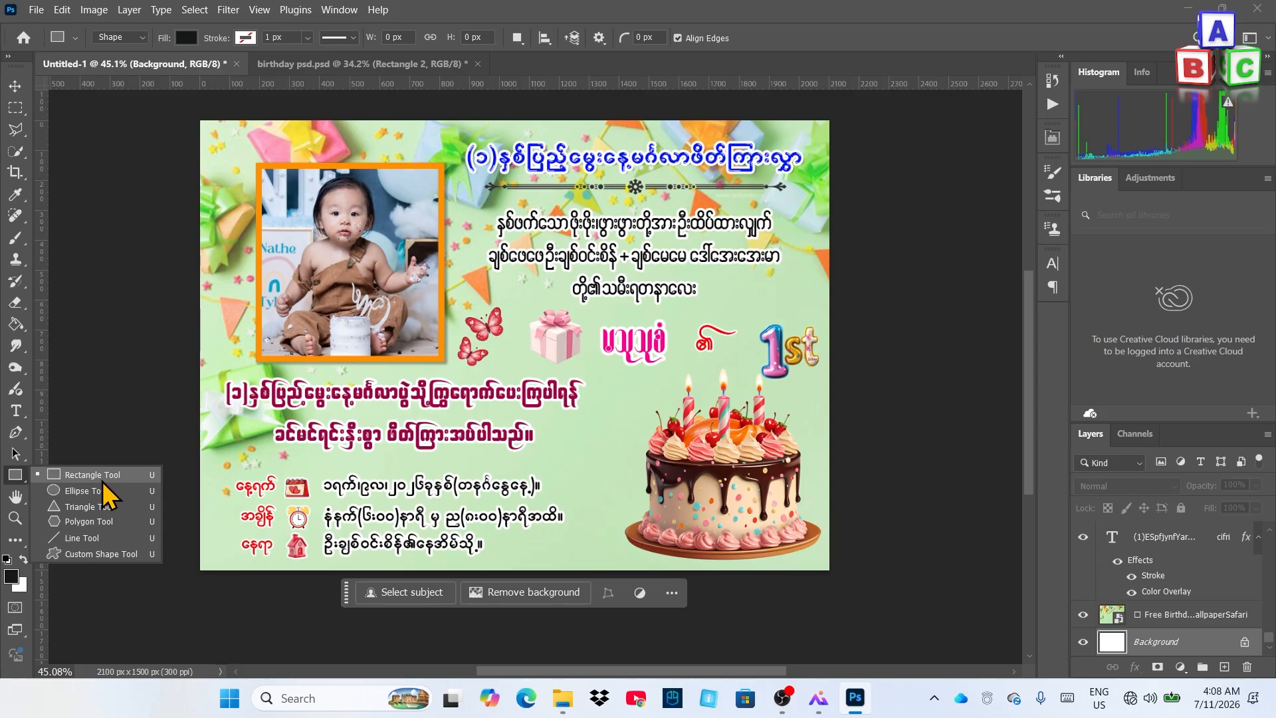
pyautogui.click(102, 478)
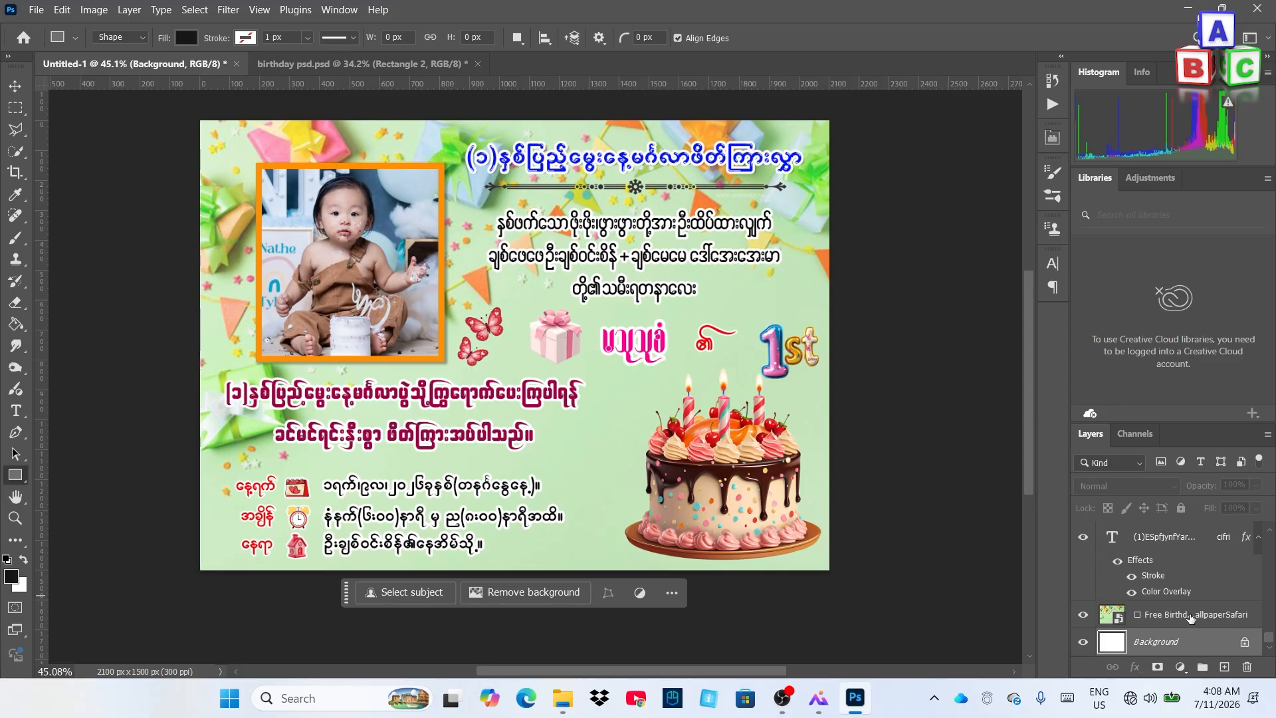
pyautogui.click(1190, 616)
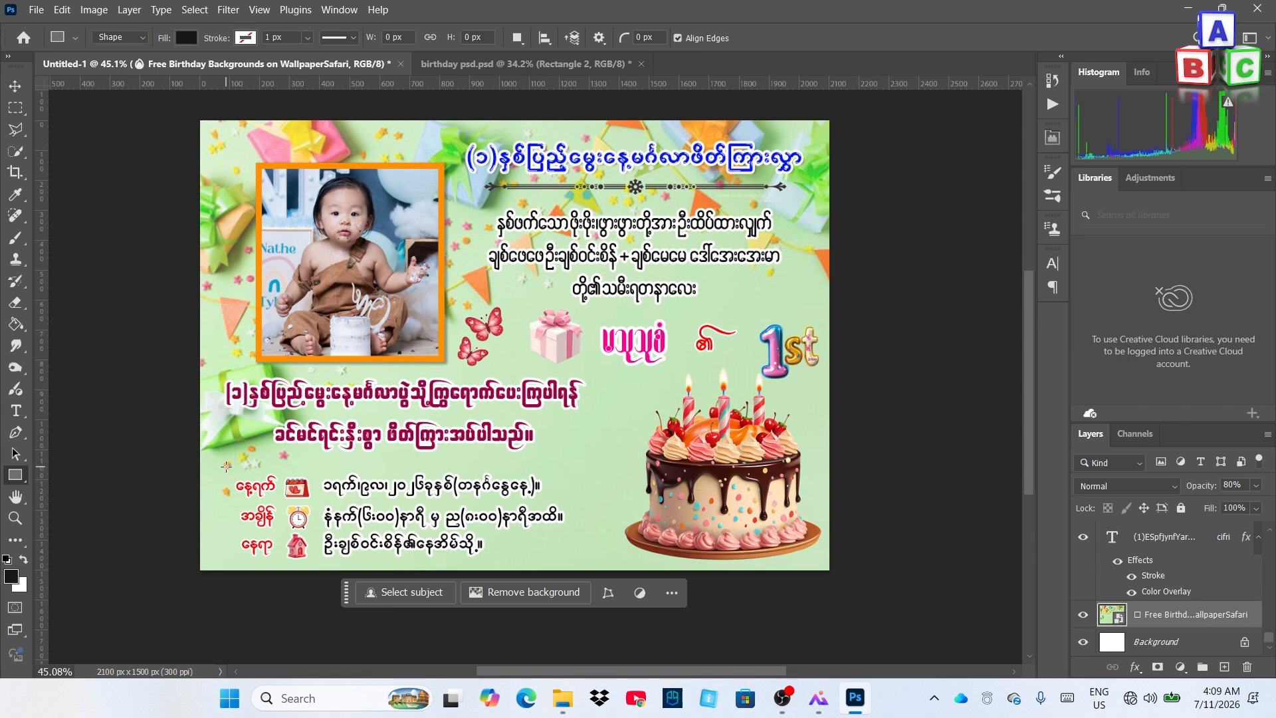
pyautogui.moveTo(227, 463); pyautogui.dragTo(613, 563)
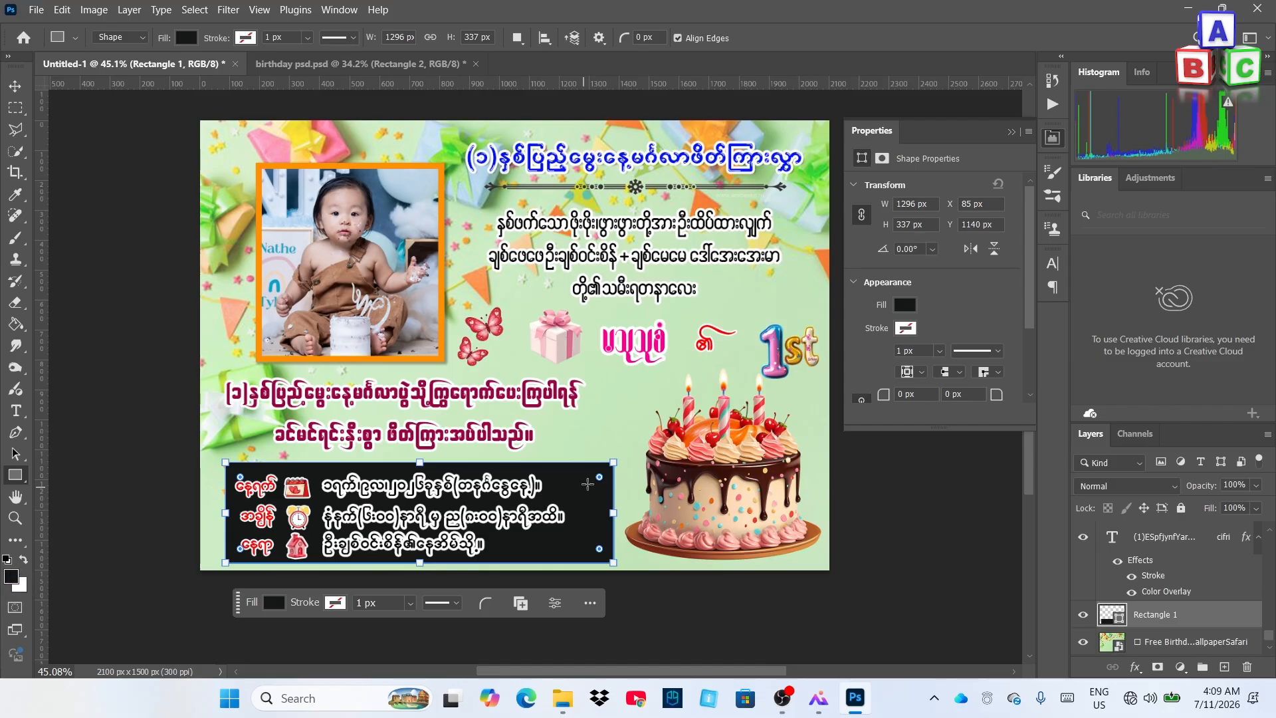
pyautogui.click(1010, 131)
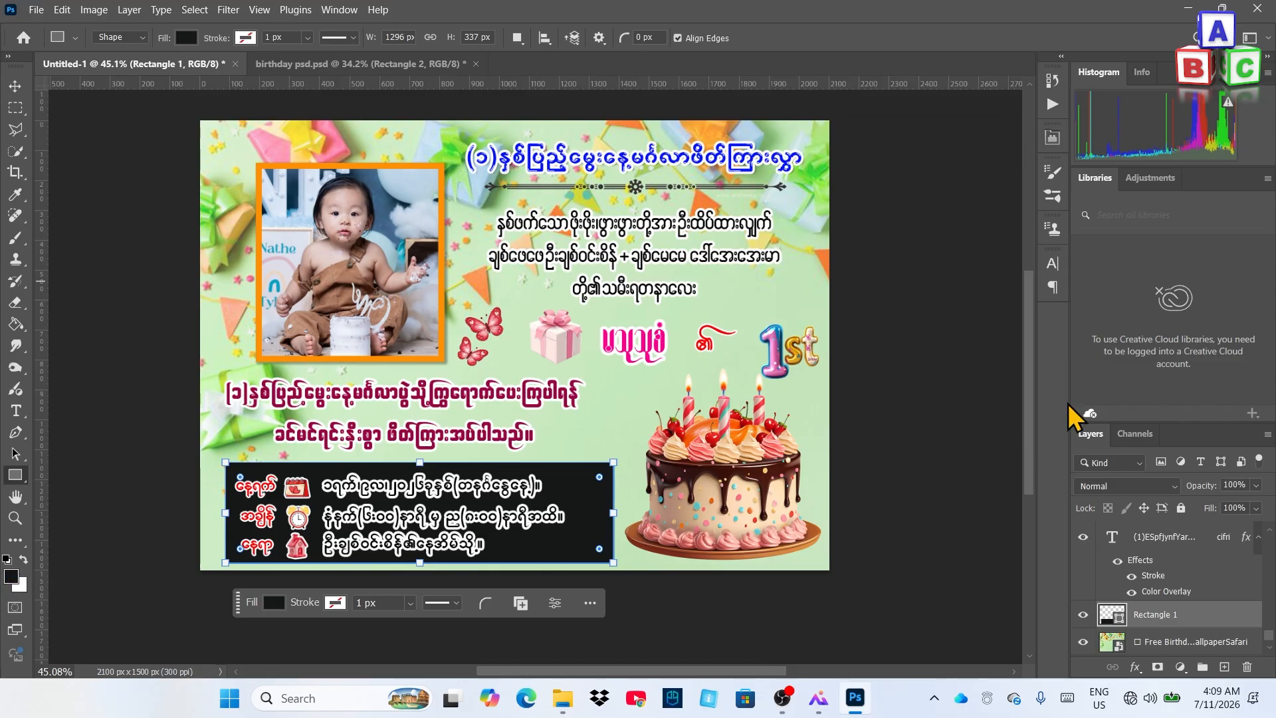
# Give Rectangle 1 a light-blue Color Overlay through its Blending Options
pyautogui.rightClick(1214, 617)
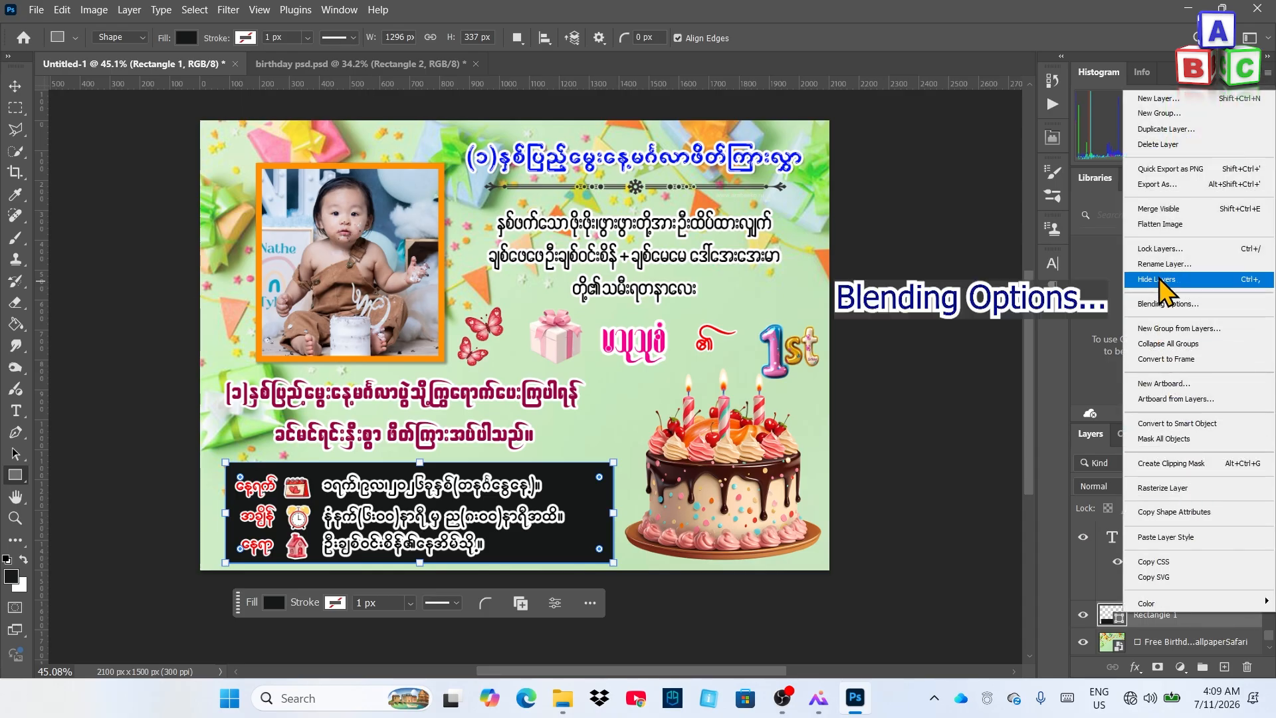
pyautogui.click(1168, 304)
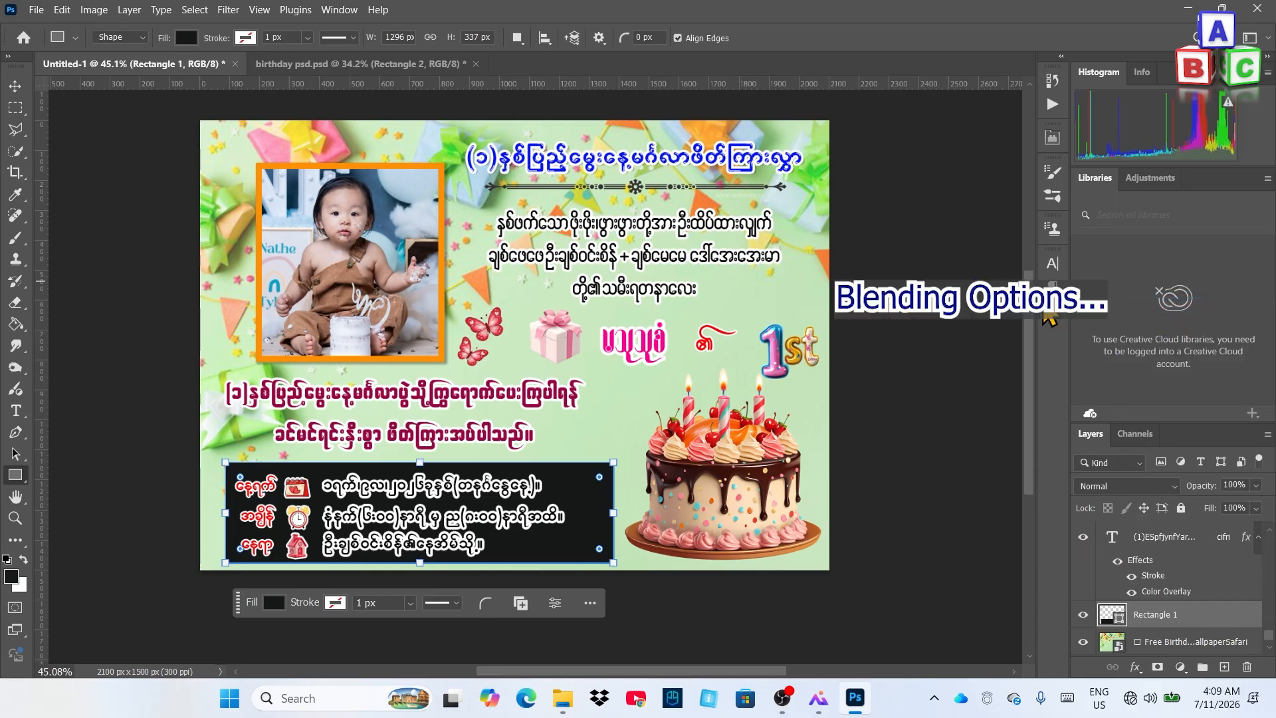
pyautogui.moveTo(729, 135); pyautogui.dragTo(791, 146)
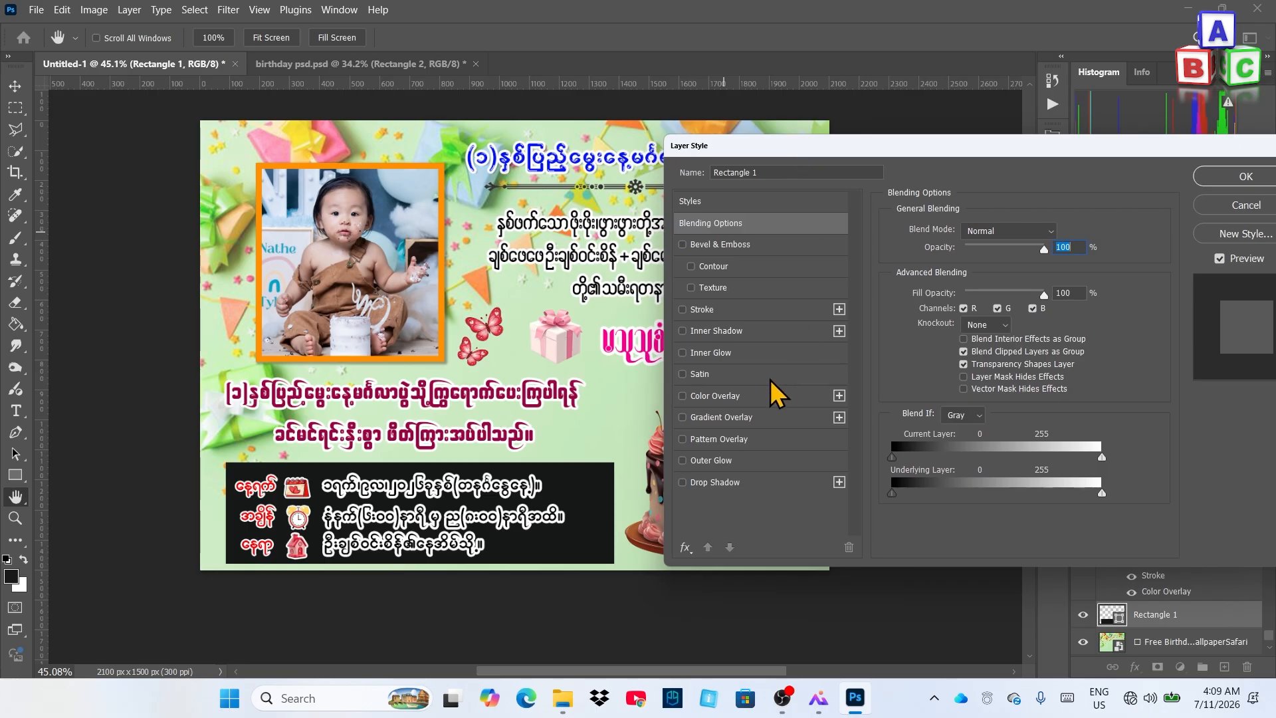
pyautogui.click(717, 395)
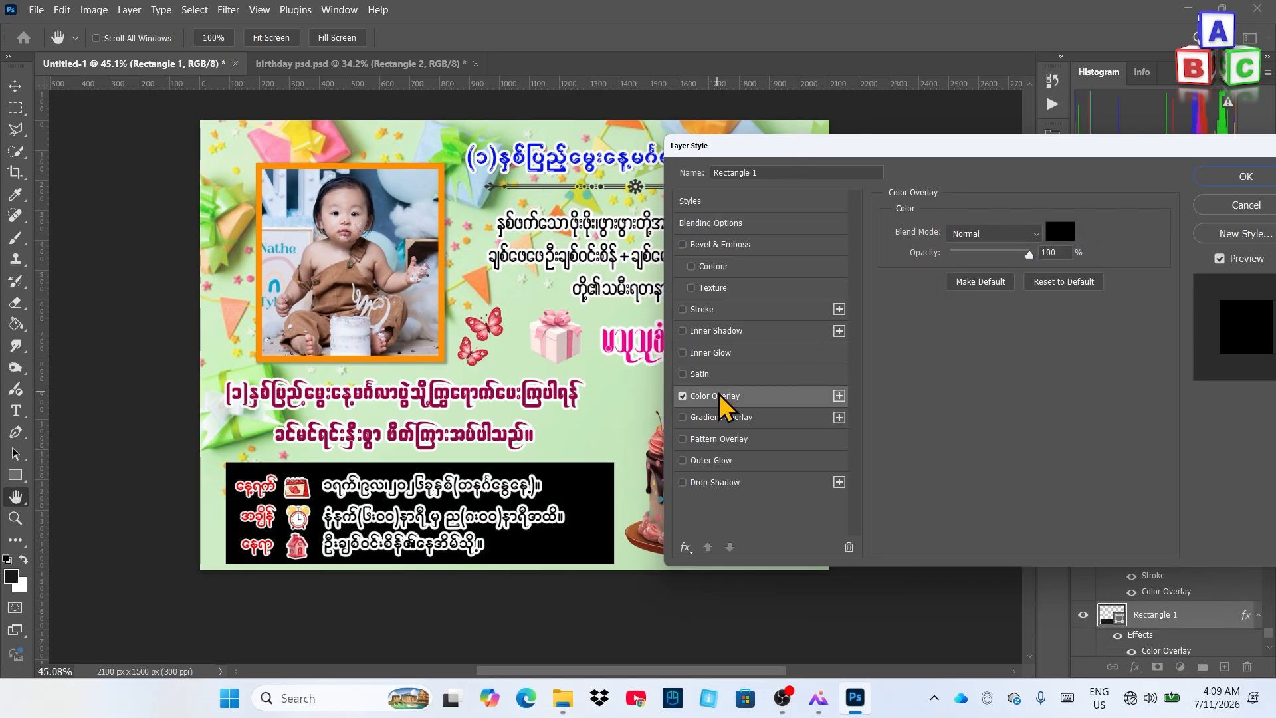
pyautogui.click(1067, 239)
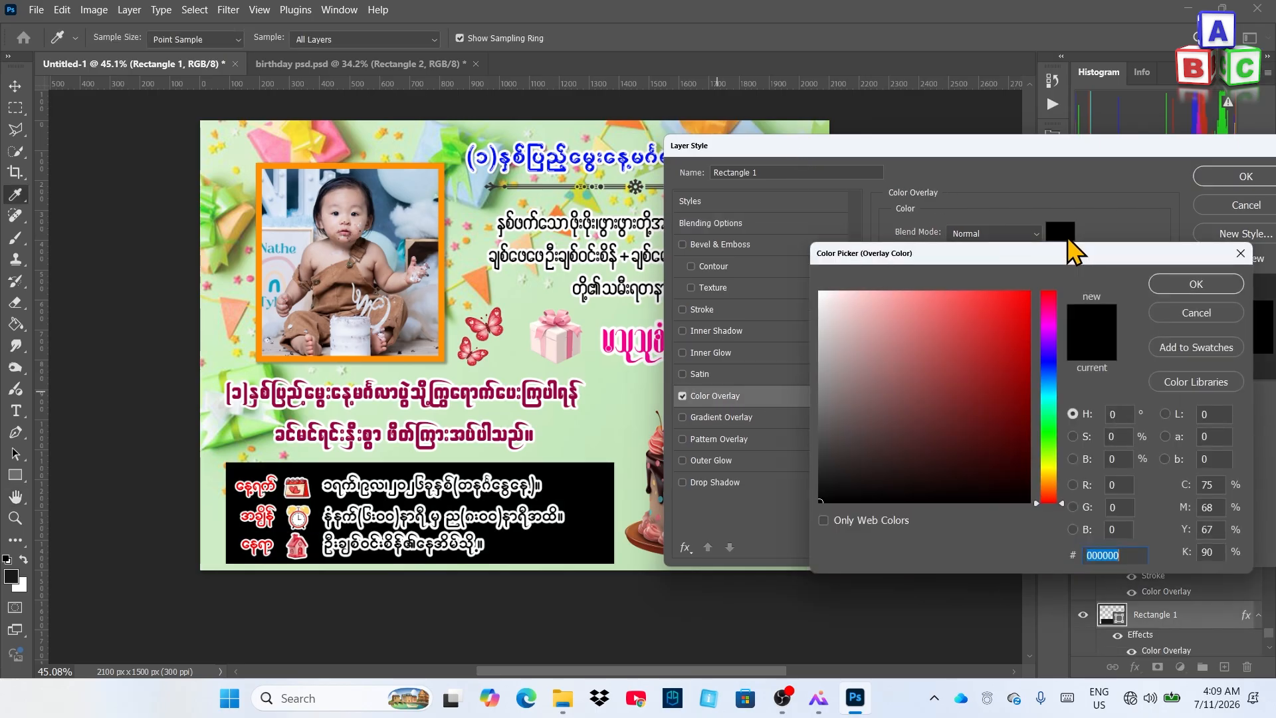
pyautogui.click(1049, 381)
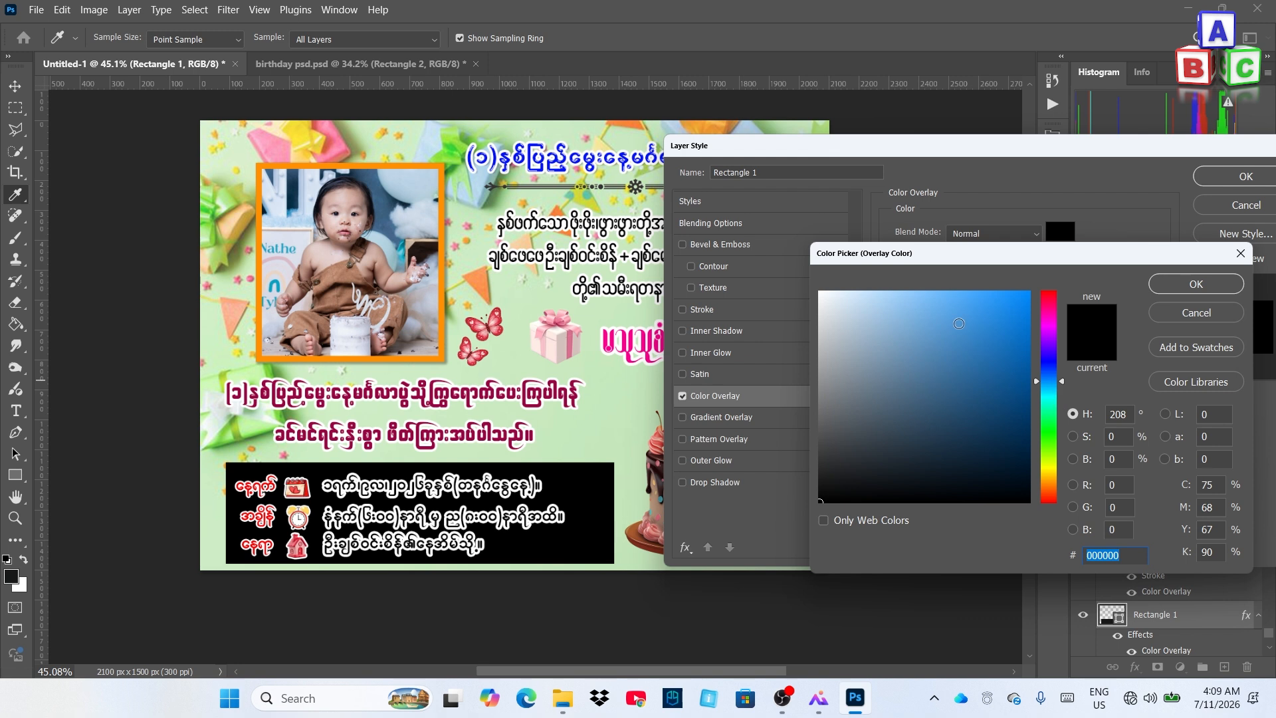
pyautogui.click(964, 321)
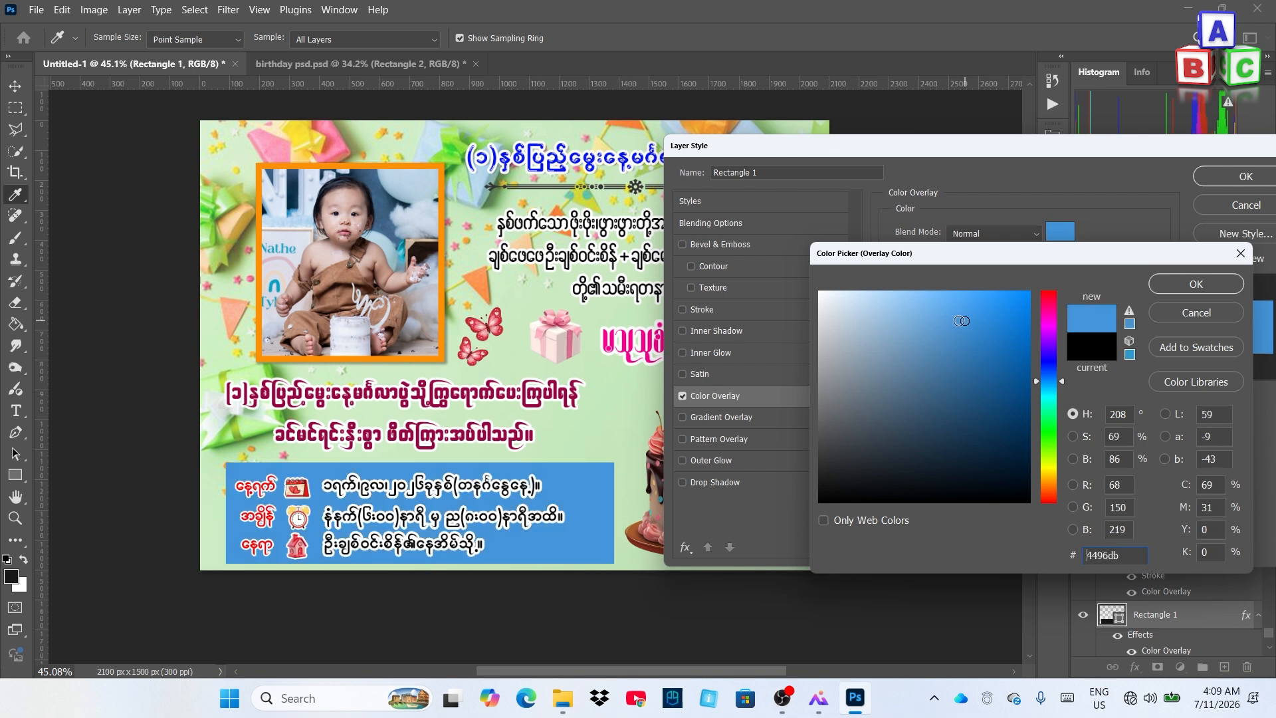
pyautogui.click(944, 313)
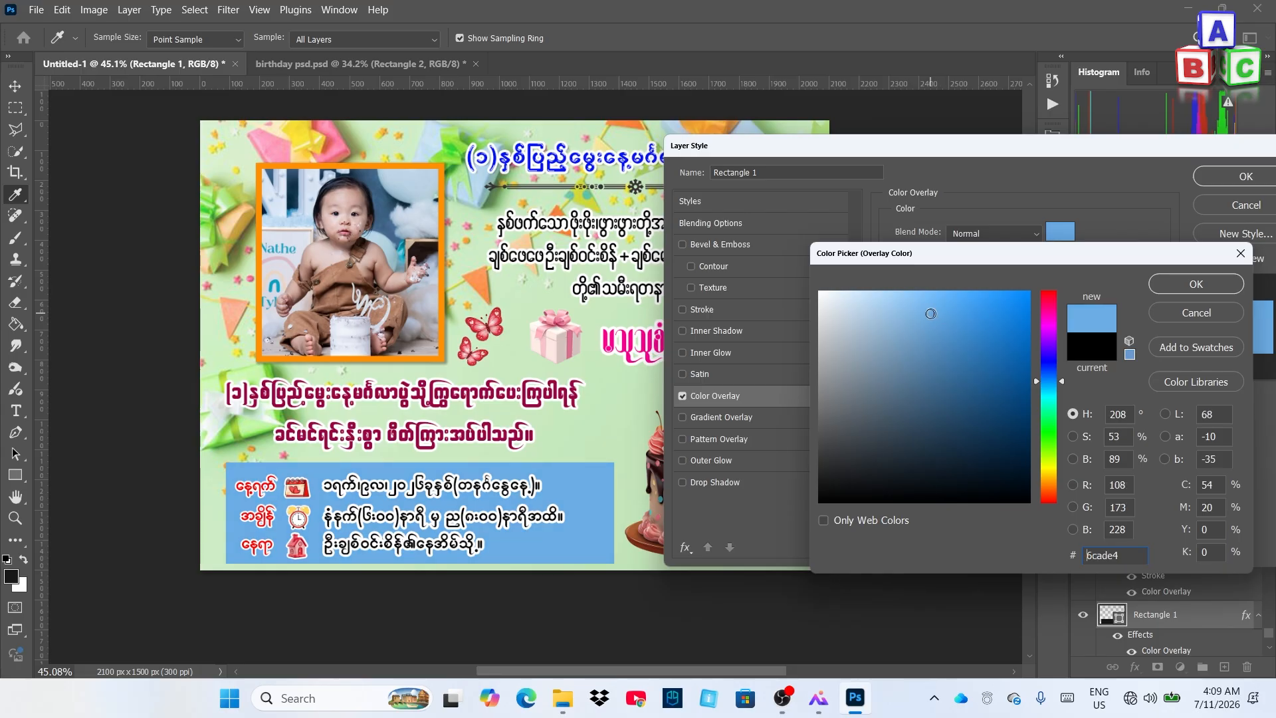
pyautogui.click(1103, 555)
pyautogui.click(1179, 289)
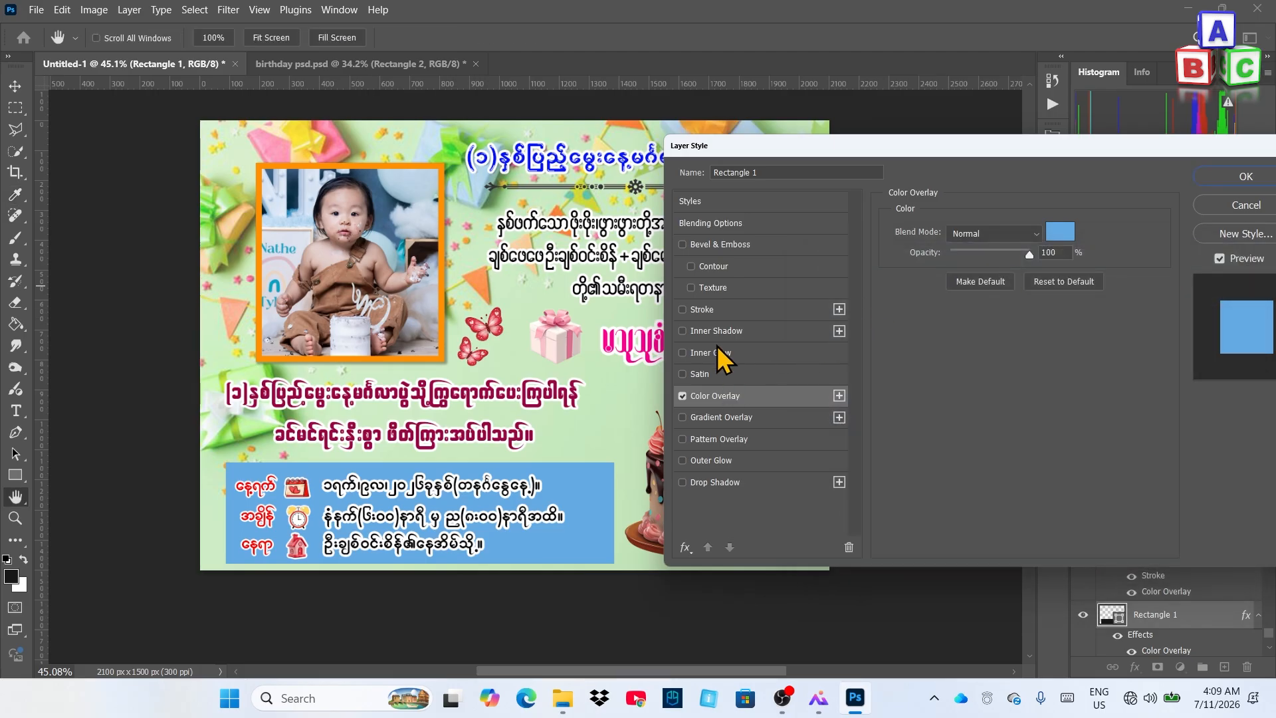
# Add a near-white Stroke border to the panel, thinned to 6 px
pyautogui.click(723, 311)
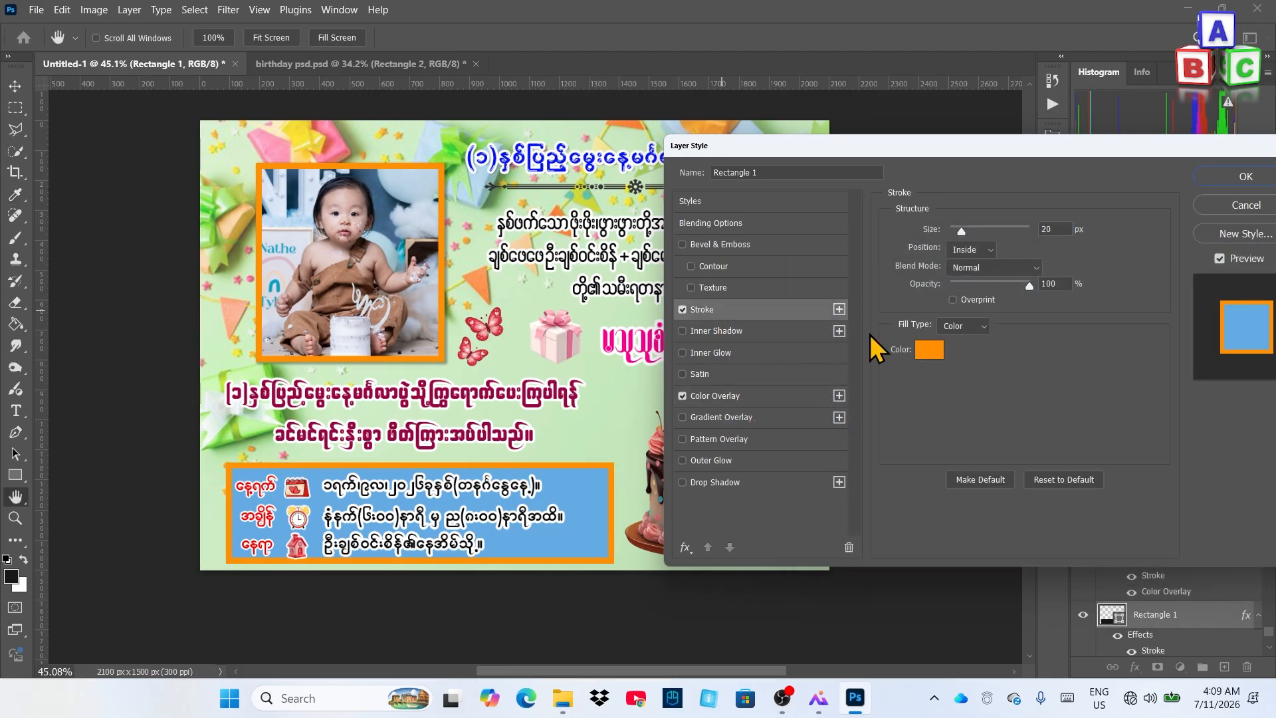
pyautogui.click(930, 350)
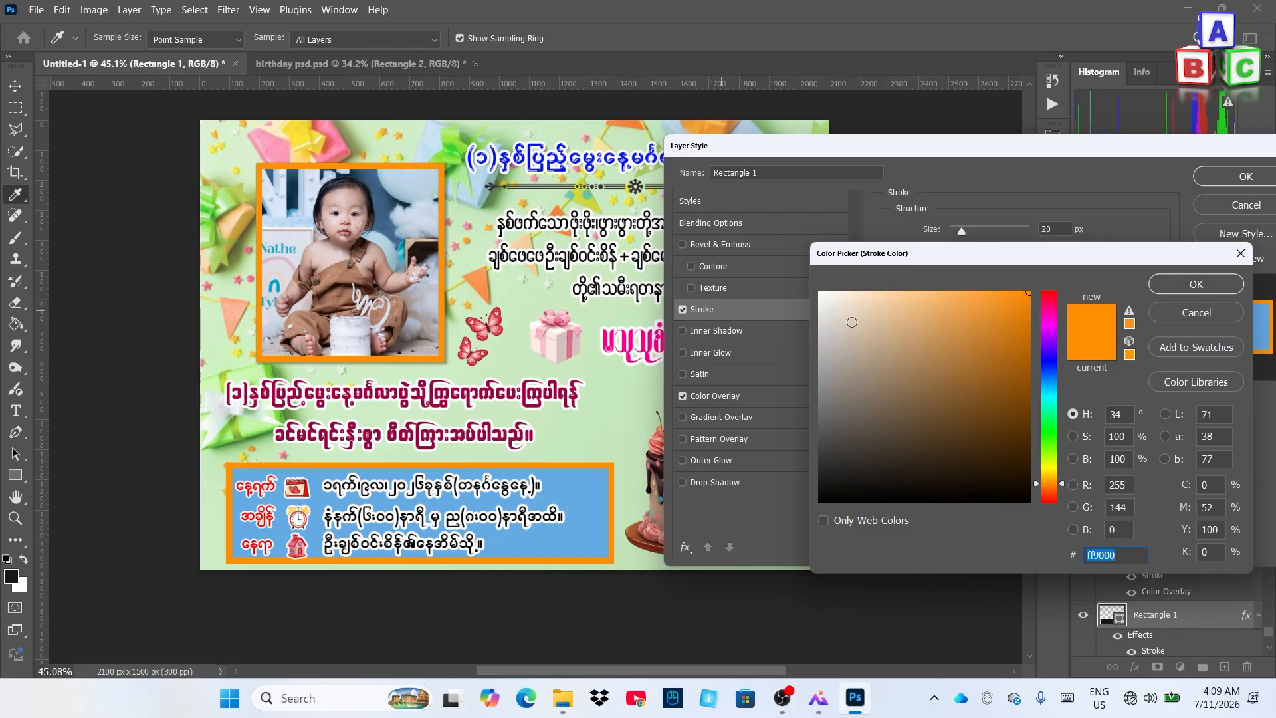
pyautogui.click(820, 293)
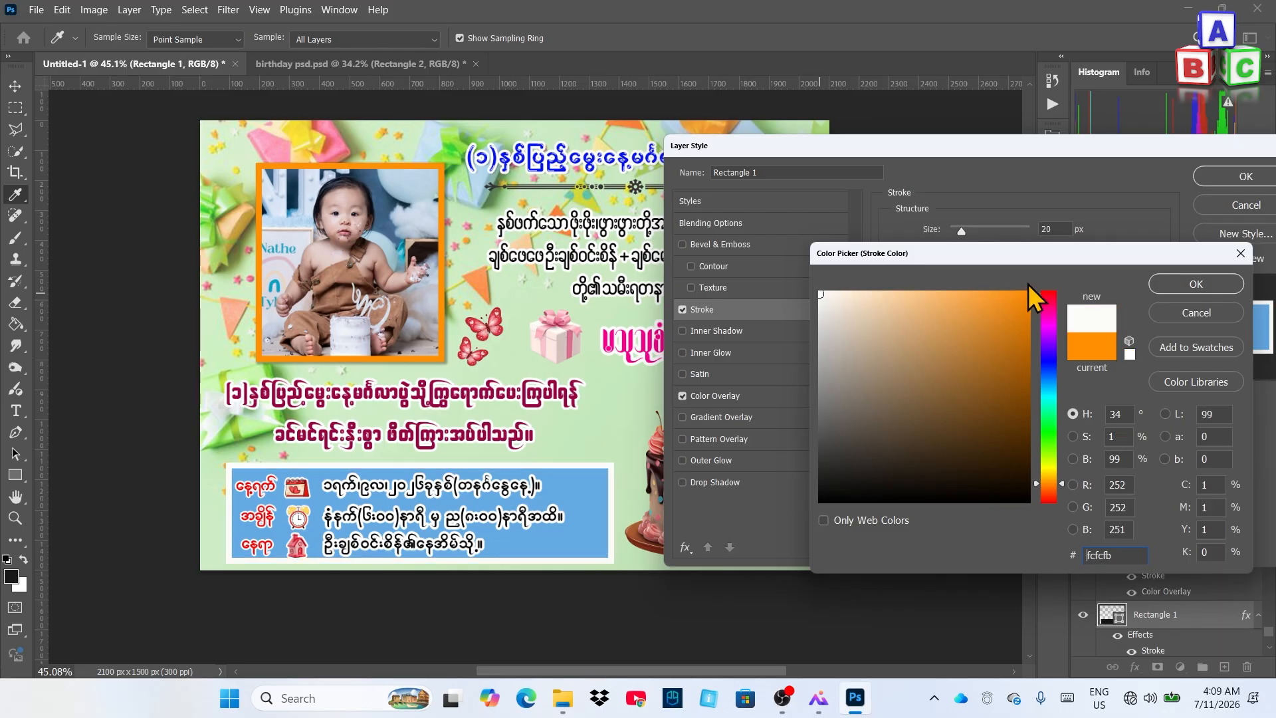
pyautogui.click(1182, 282)
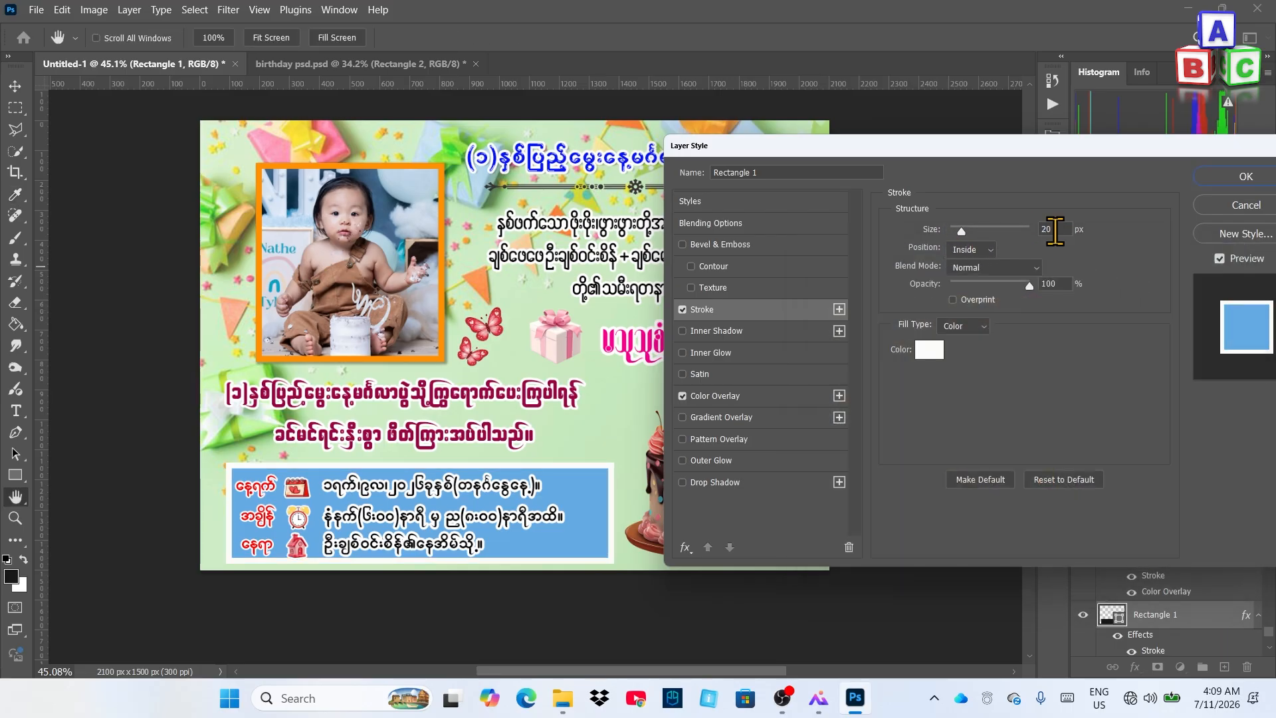
pyautogui.press('Down')
pyautogui.press('Down')
pyautogui.press('Down')
pyautogui.press('Down')
pyautogui.press('Down')
pyautogui.press('Down')
pyautogui.press('Down')
pyautogui.press('Down')
pyautogui.press('Down')
pyautogui.press('Down')
pyautogui.press('Down')
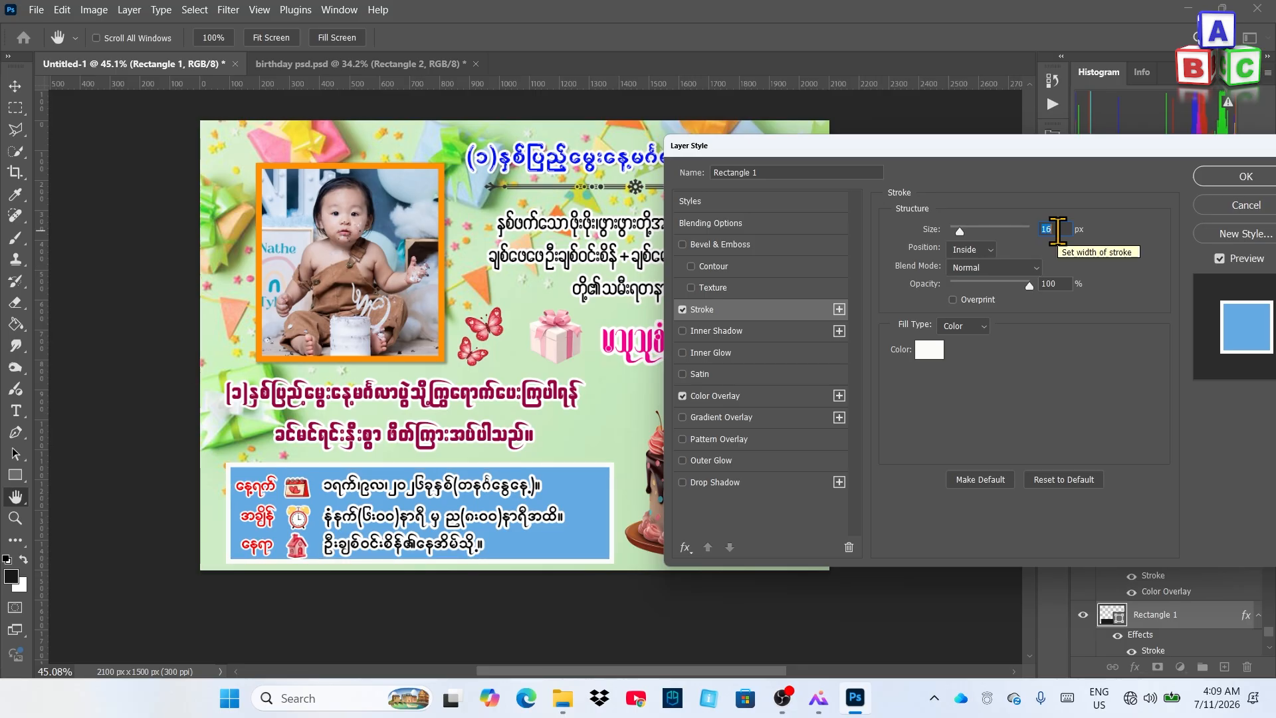
pyautogui.press('Down')
pyautogui.press('Down')
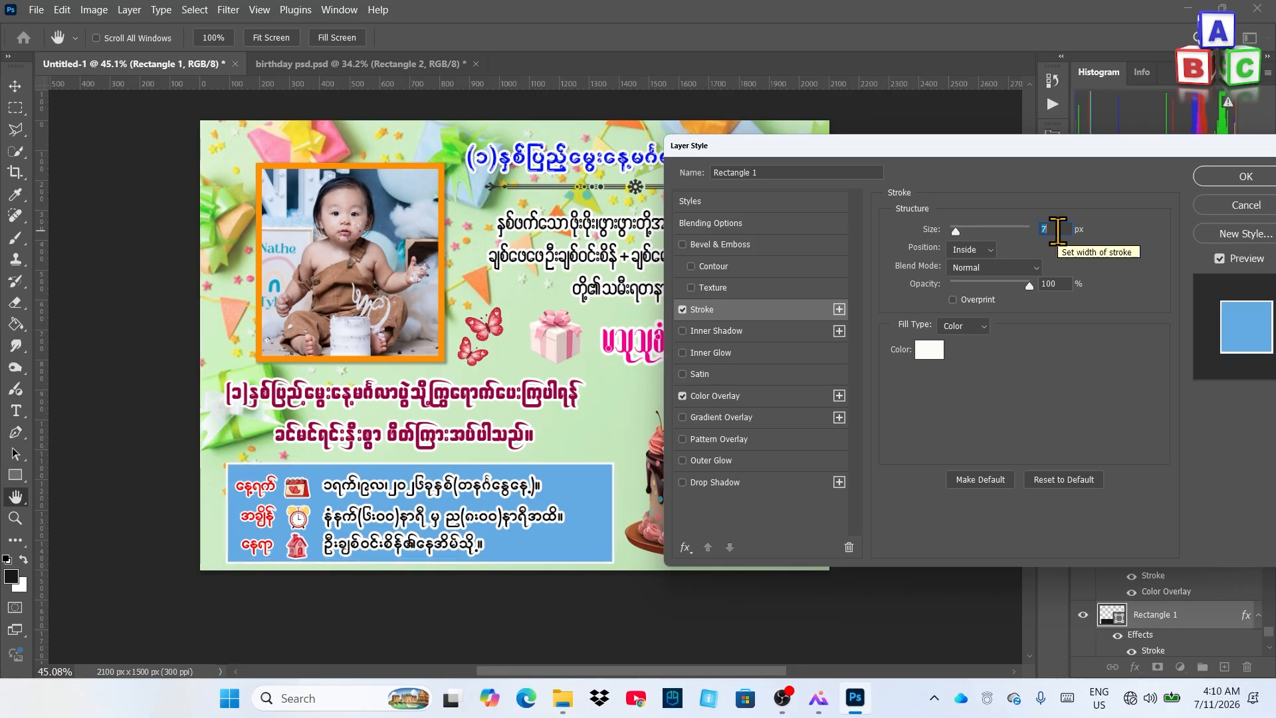
pyautogui.press('Down')
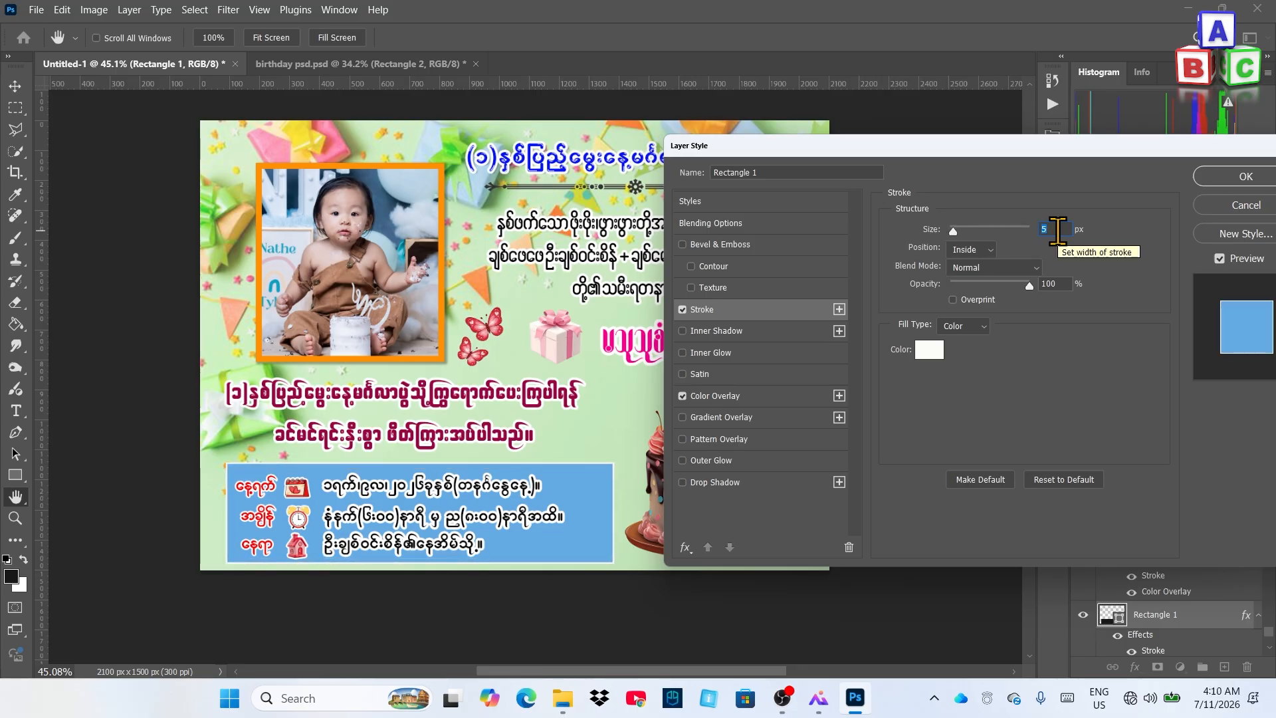
pyautogui.press('Up')
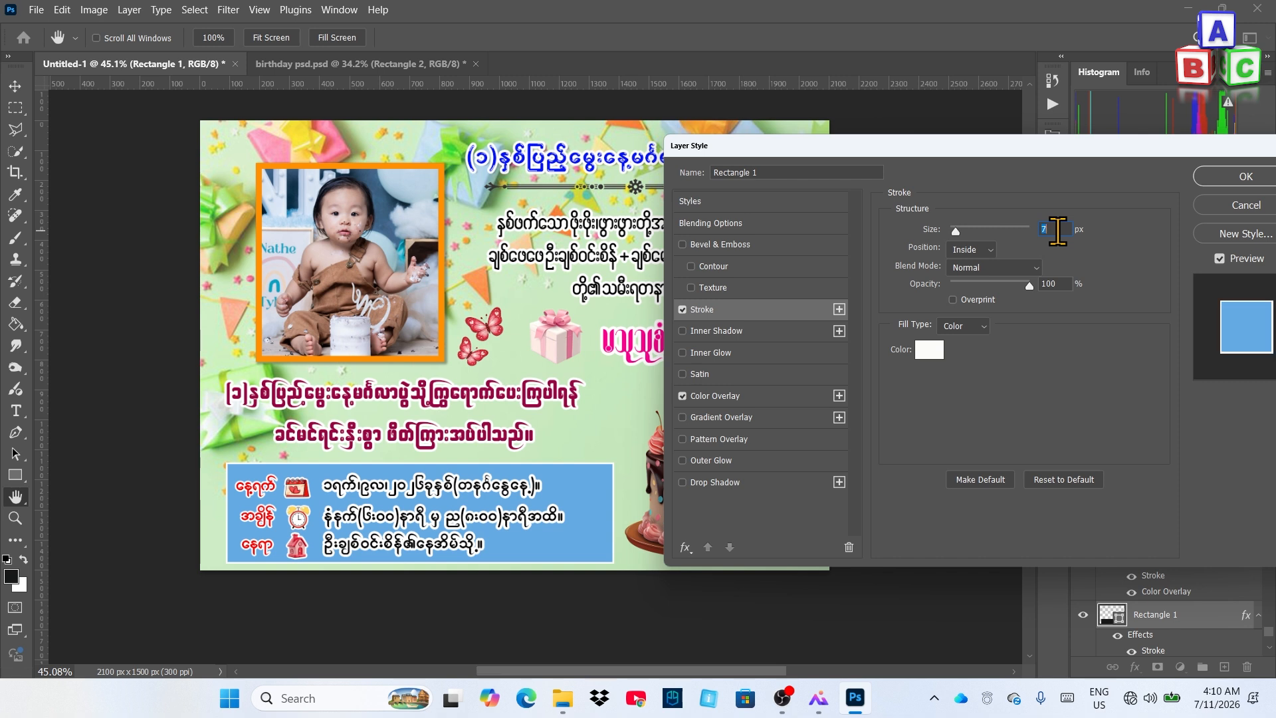
pyautogui.press('Down')
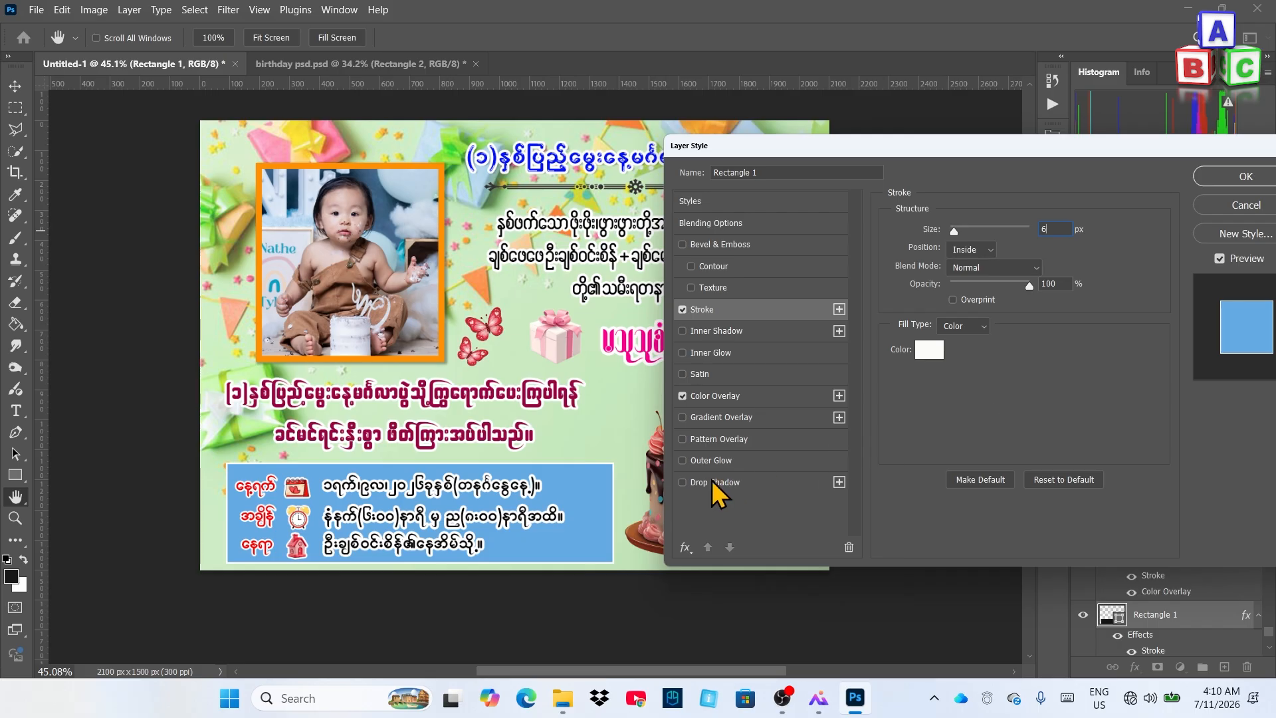
# Add a drop shadow to the blue panel: distance 5 px, spread 21%, size 8 px
pyautogui.click(743, 484)
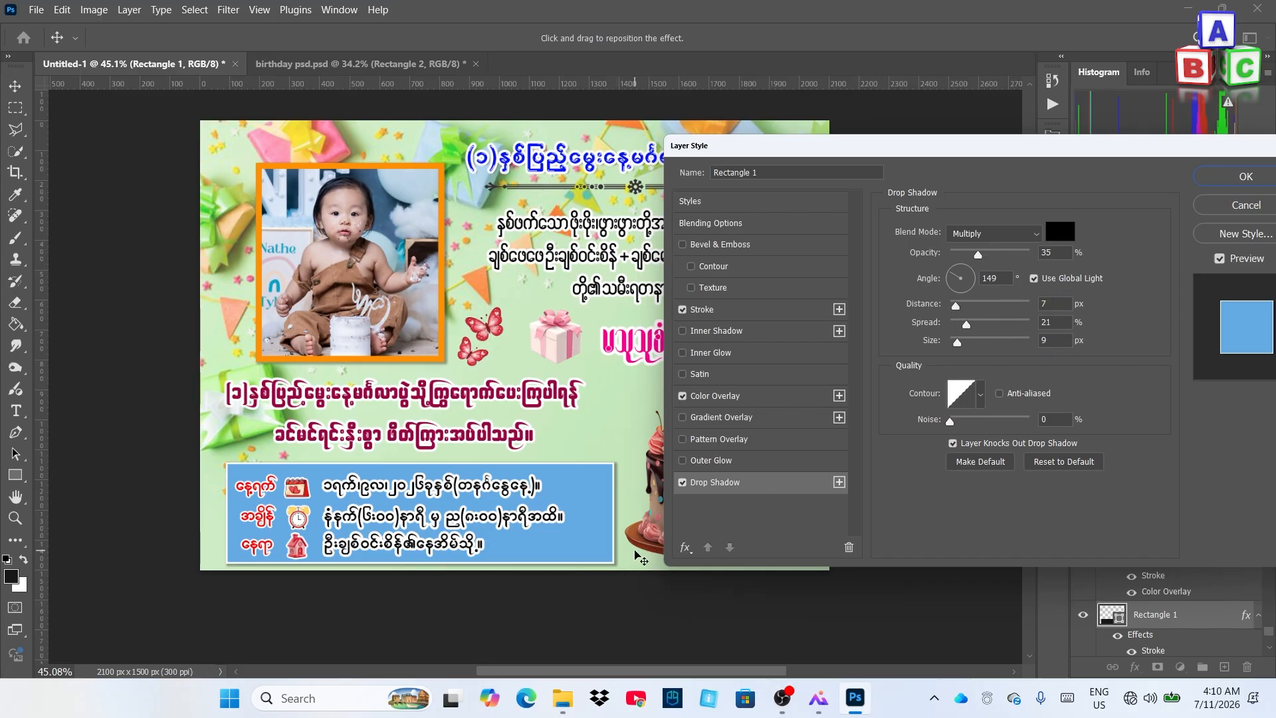
pyautogui.click(1058, 339)
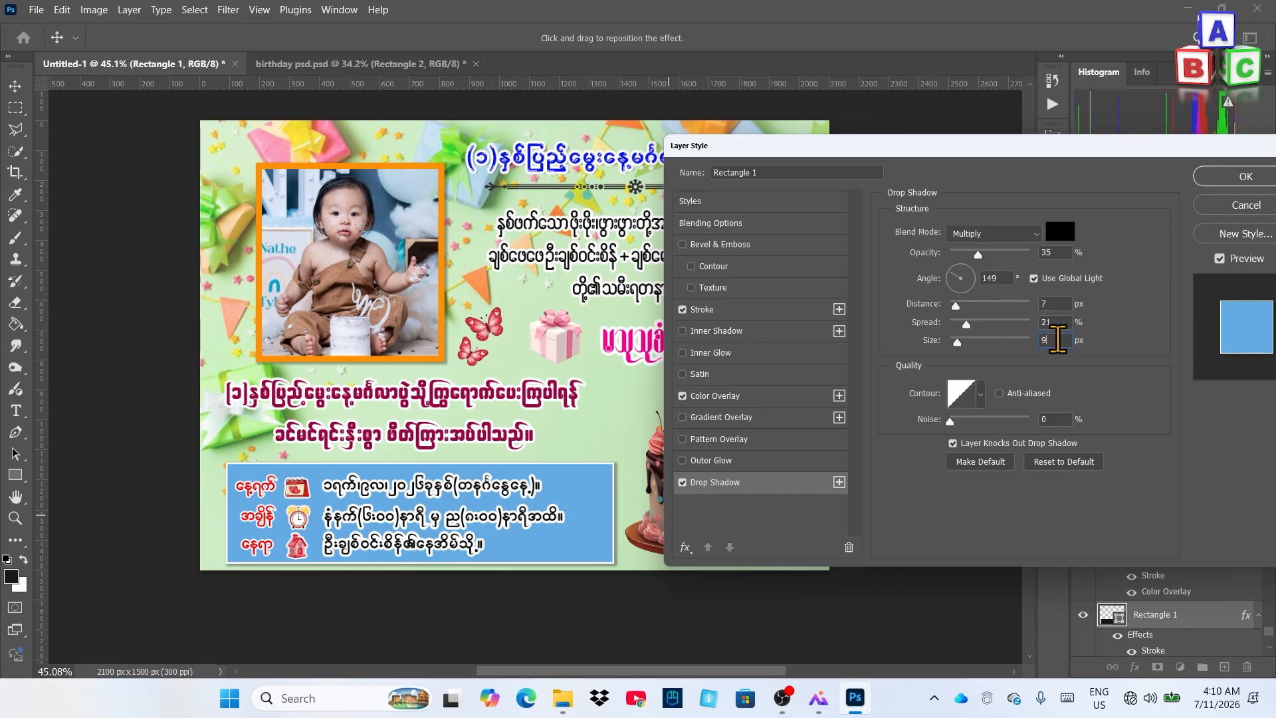
pyautogui.press('Down')
pyautogui.press('Down')
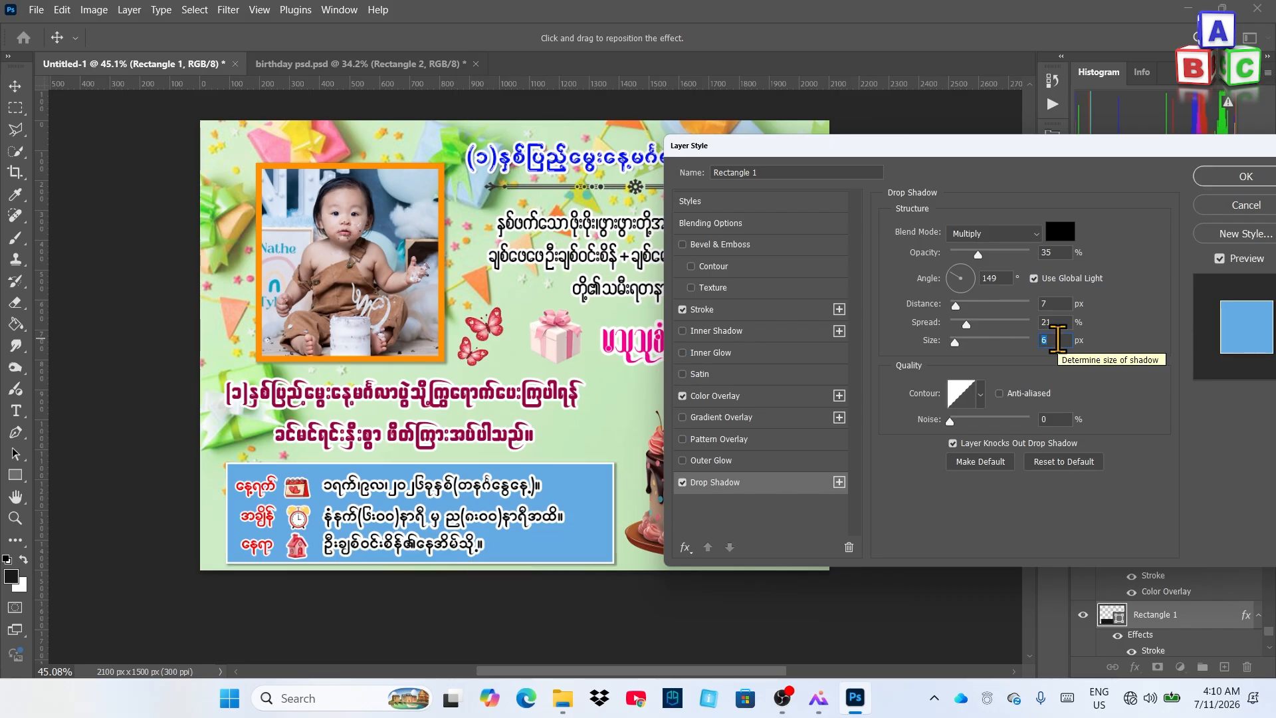
pyautogui.press('Down')
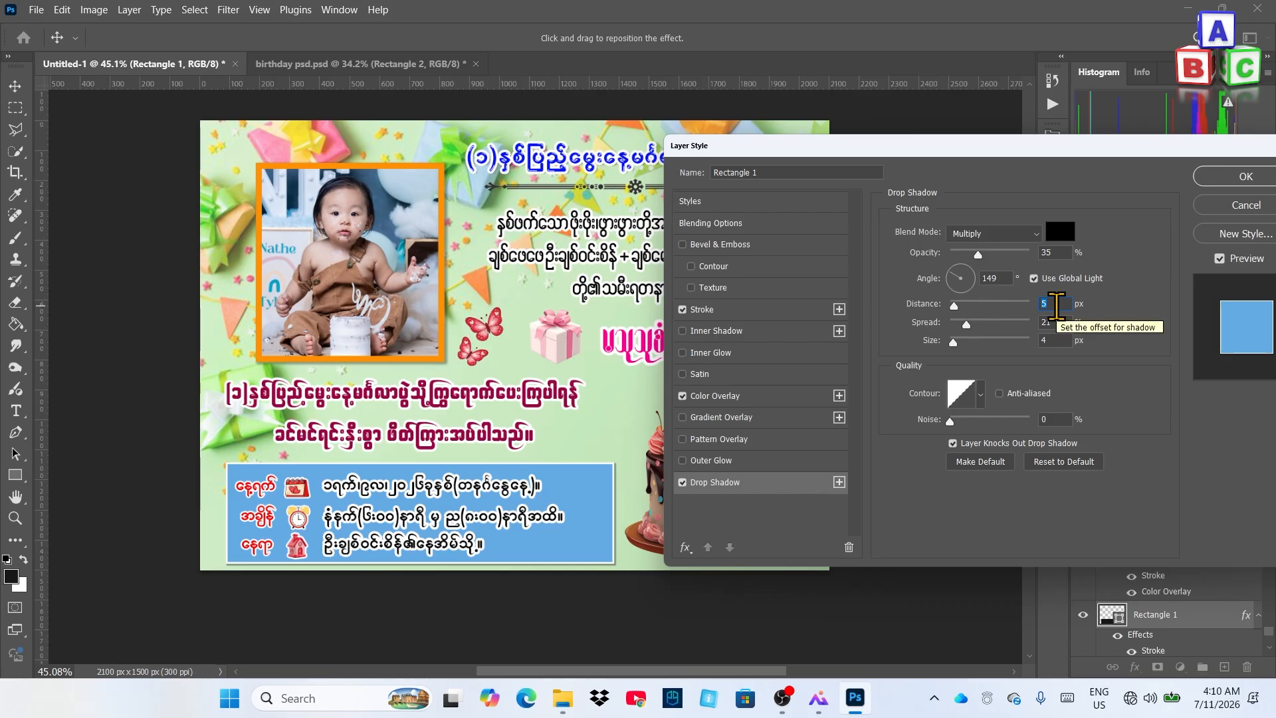
pyautogui.click(1057, 341)
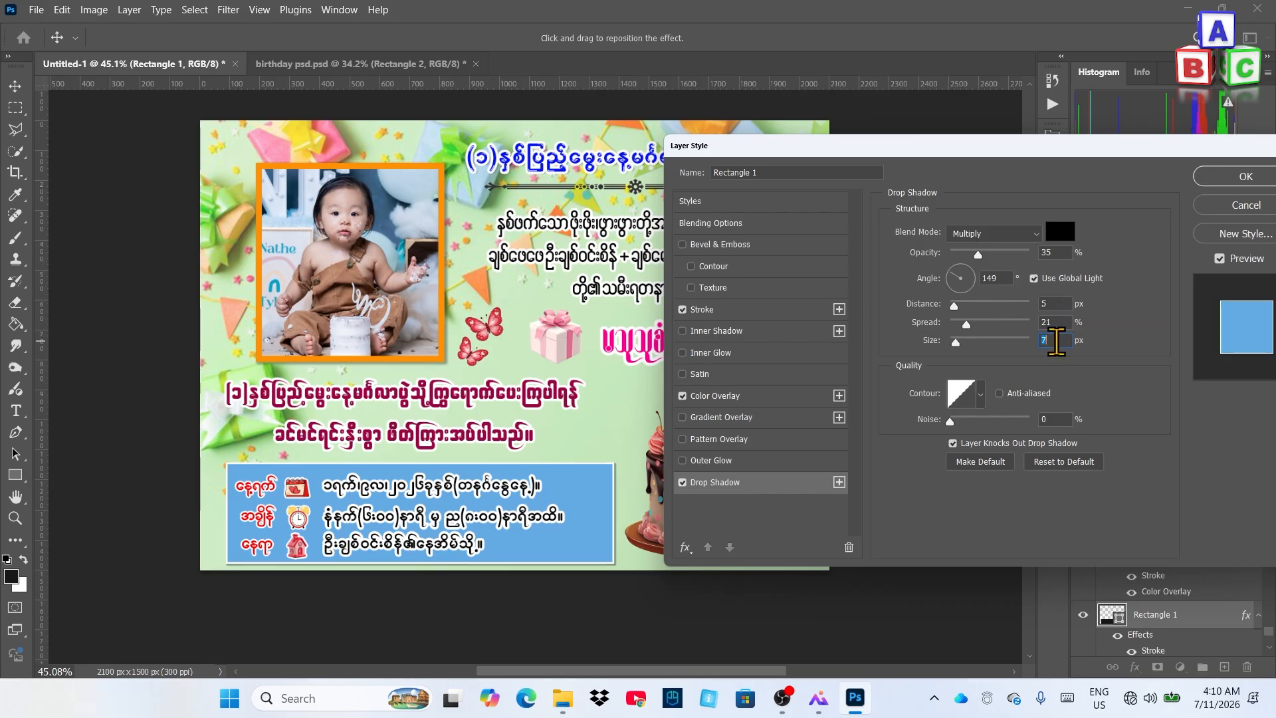
pyautogui.press('Up')
pyautogui.press('Up')
pyautogui.press('Up')
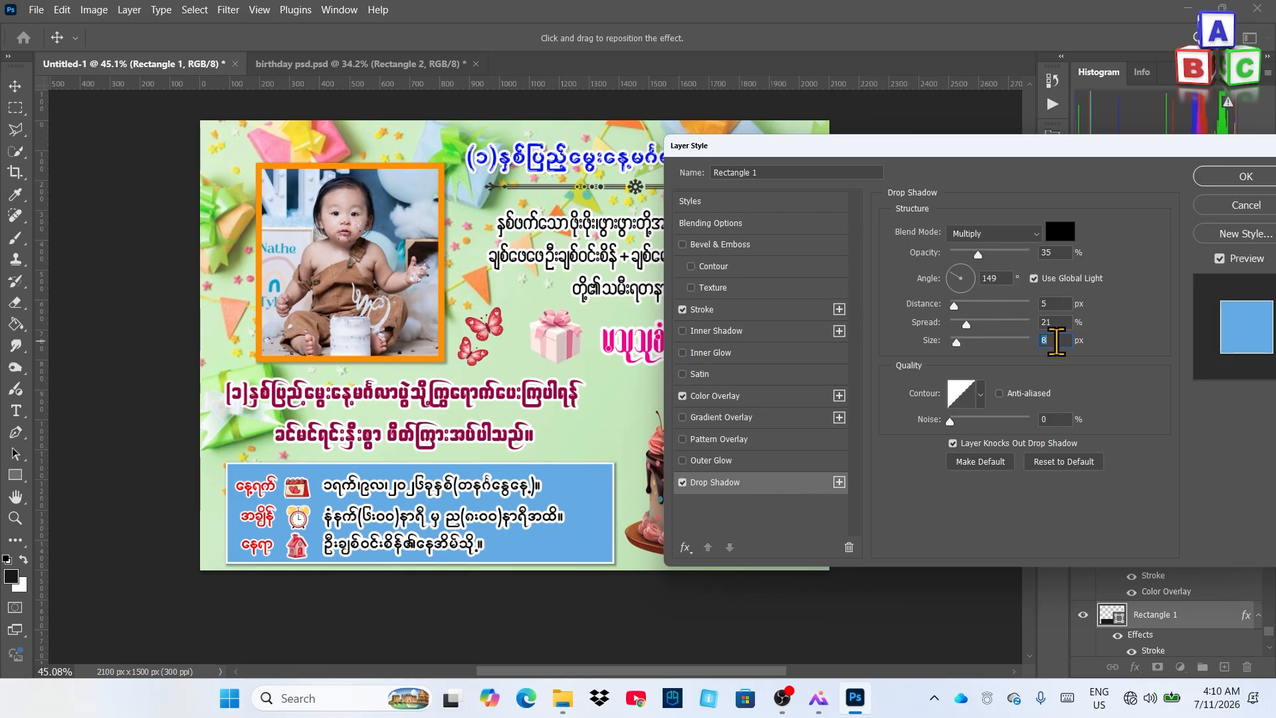
# Apply the finished panel layer style and dismiss the new rectangle prompt
pyautogui.click(1228, 178)
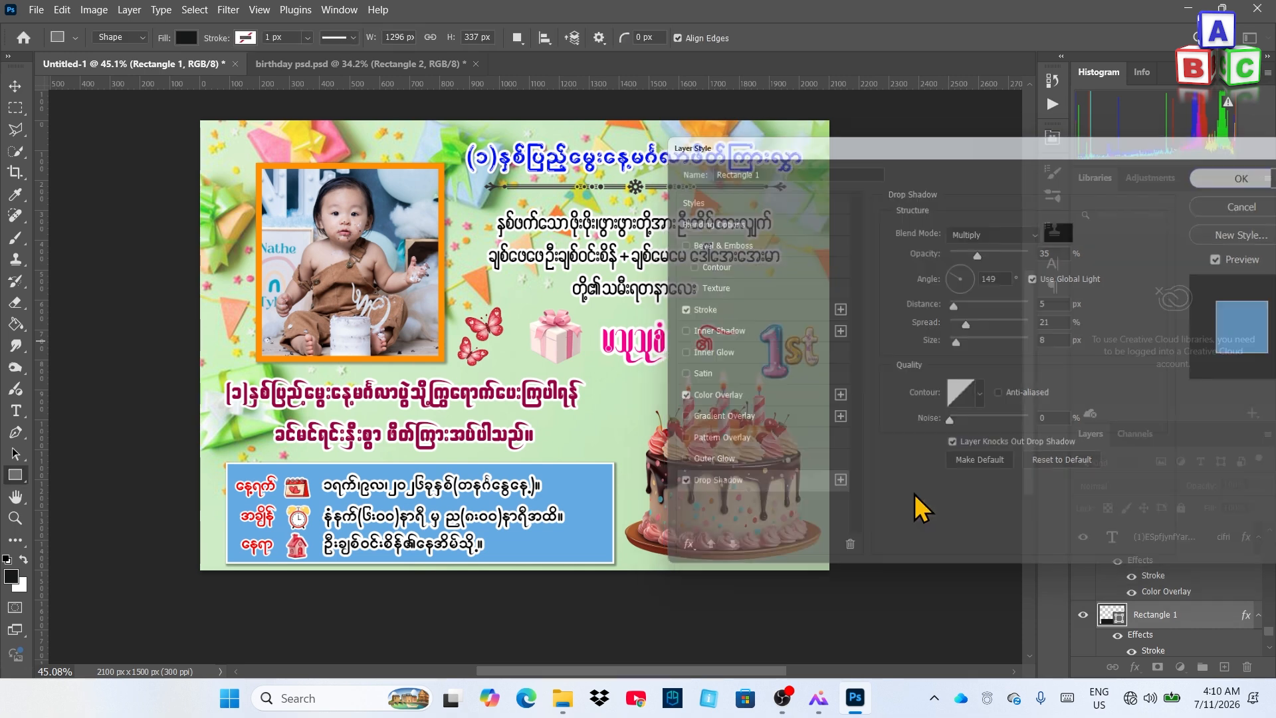
pyautogui.click(709, 384)
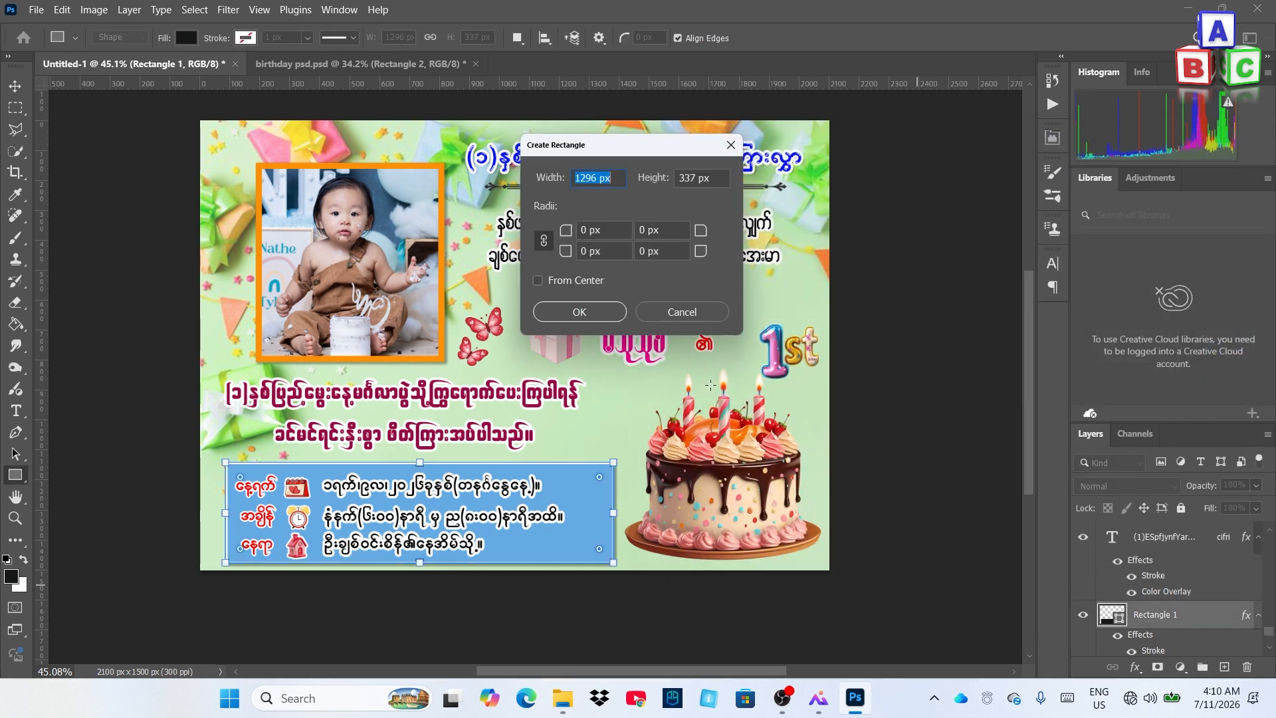
pyautogui.click(678, 312)
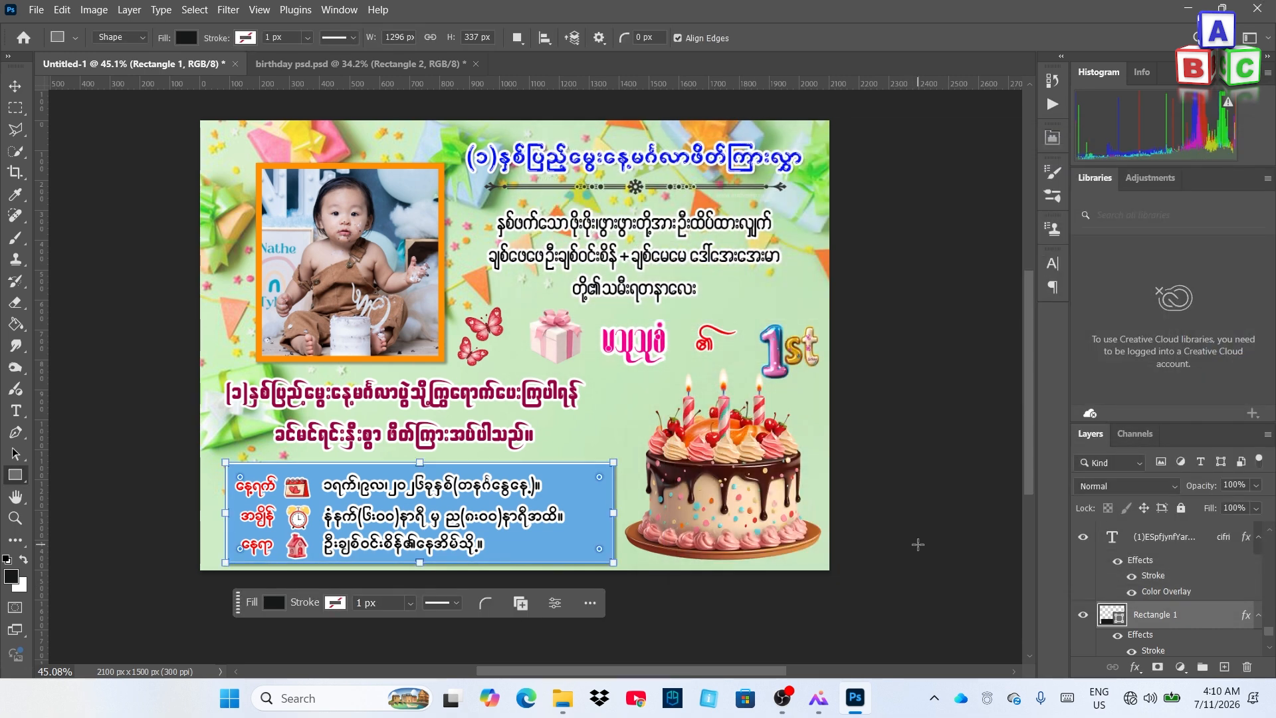
# Nudge the blue info panel slightly left with the Move tool
pyautogui.click(14, 85)
pyautogui.click(572, 392)
pyautogui.scroll(-5, 569, 389)
pyautogui.click(856, 419)
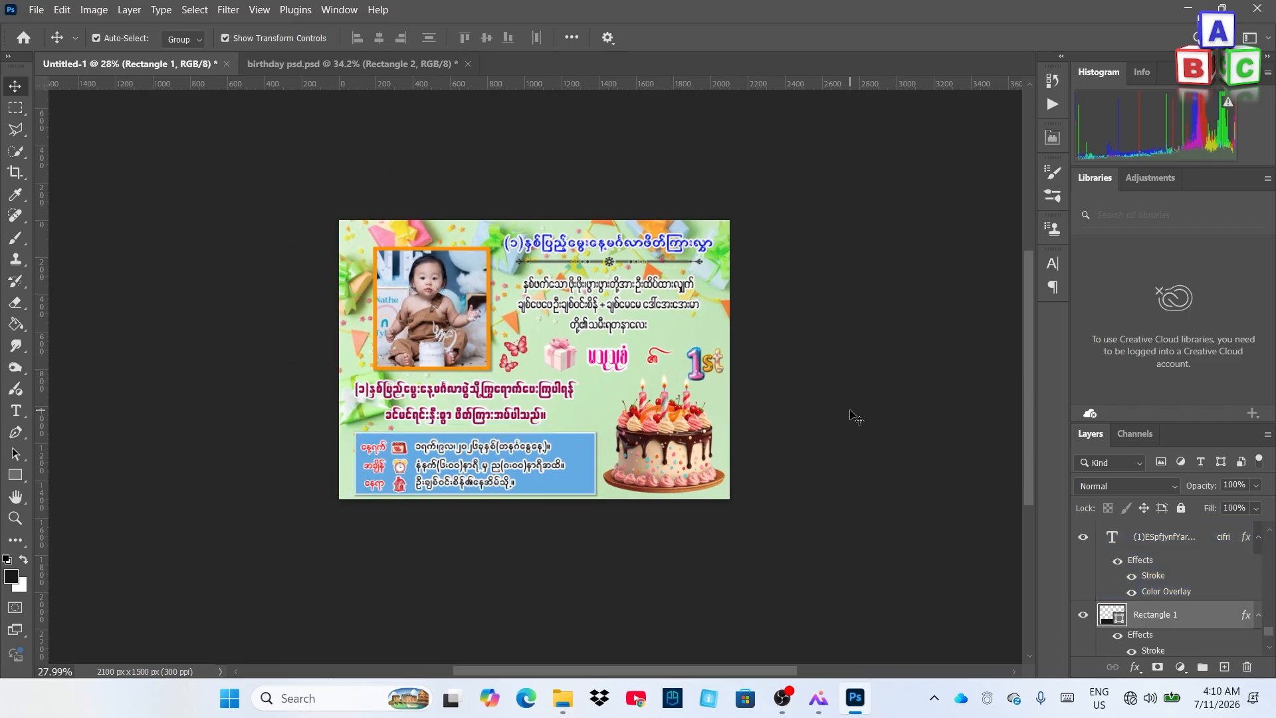
pyautogui.scroll(-1, 728, 412)
pyautogui.scroll(3, 640, 440)
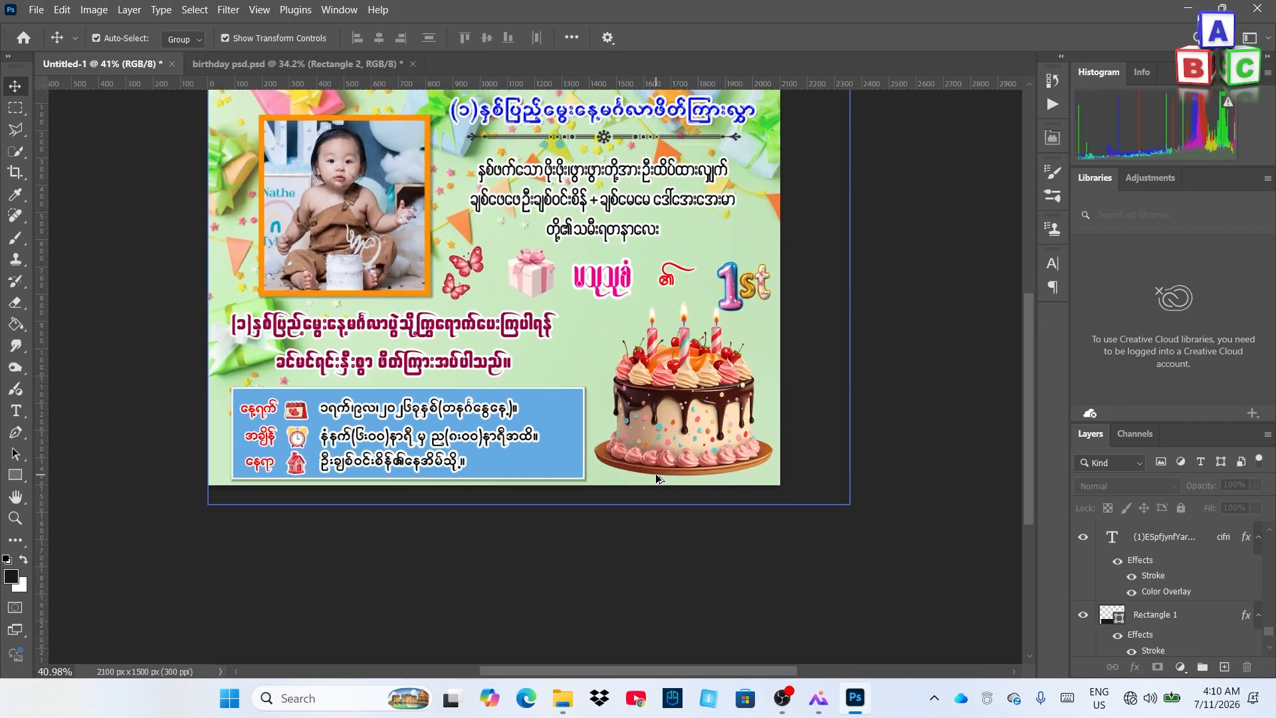
pyautogui.scroll(-1, 640, 458)
pyautogui.click(577, 447)
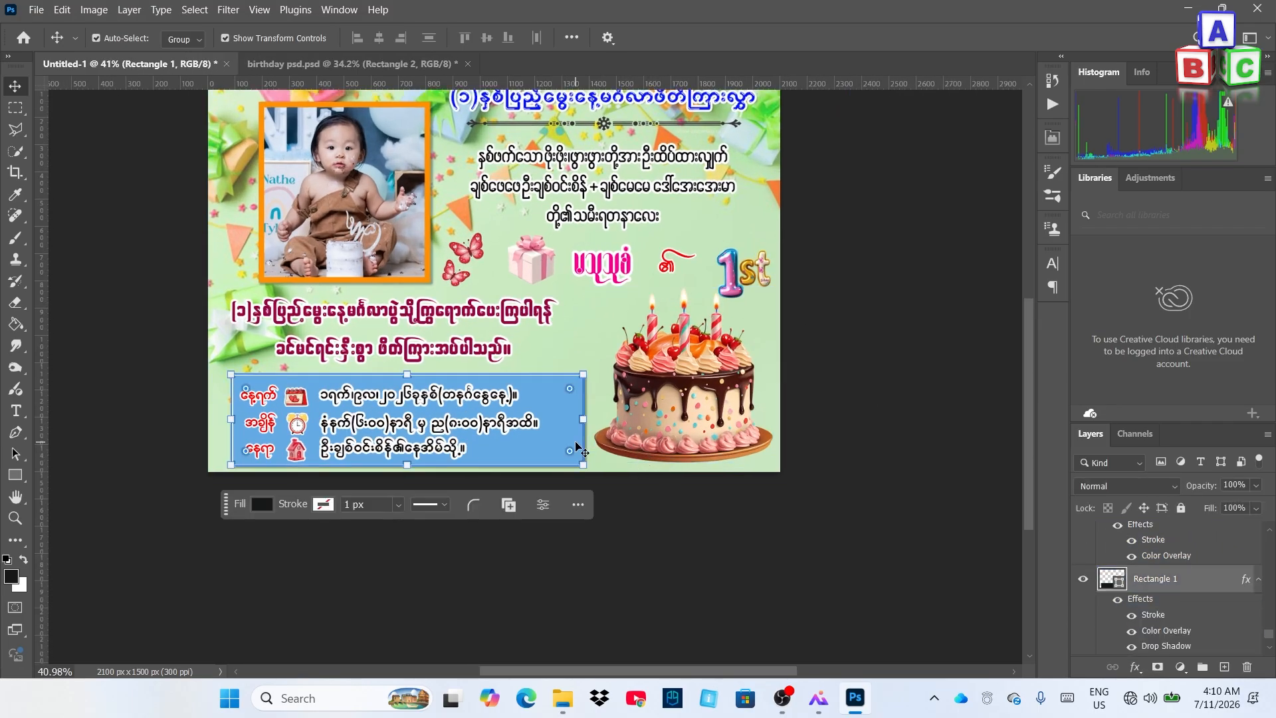
pyautogui.moveTo(576, 447); pyautogui.dragTo(568, 447)
pyautogui.click(166, 439)
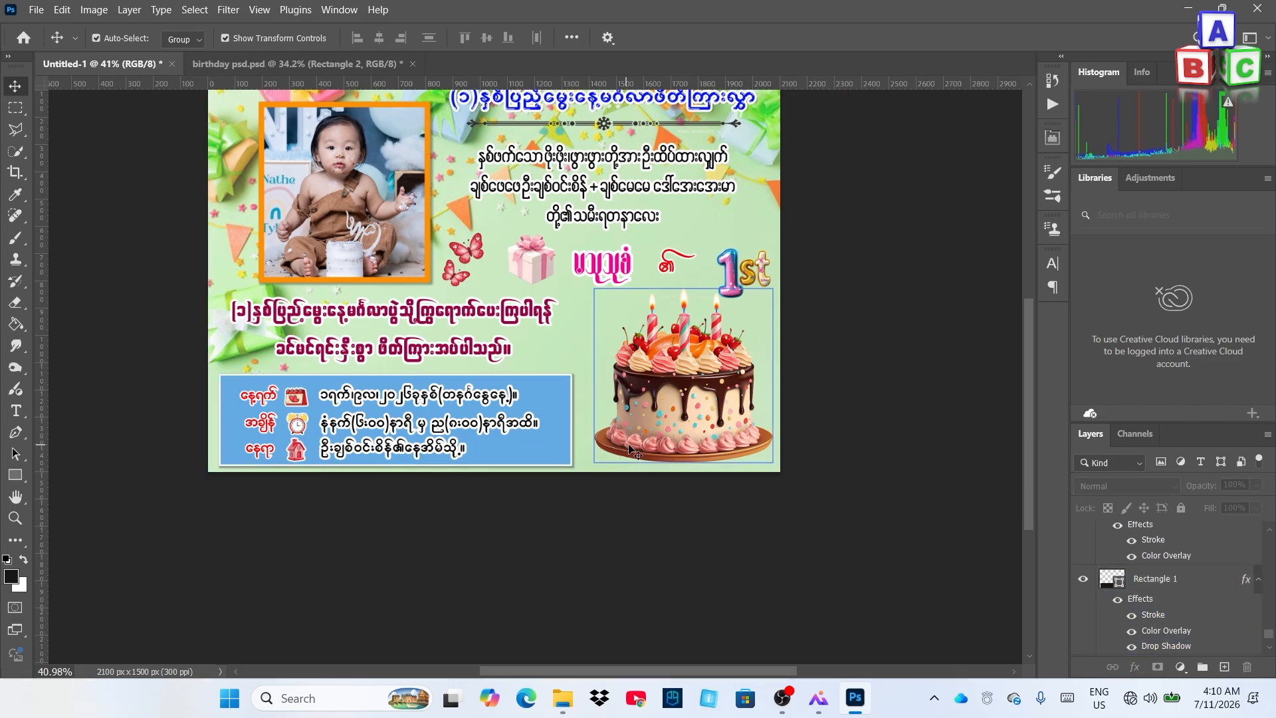
# Make the birthday background image layer the working layer
pyautogui.scroll(-1, 674, 417)
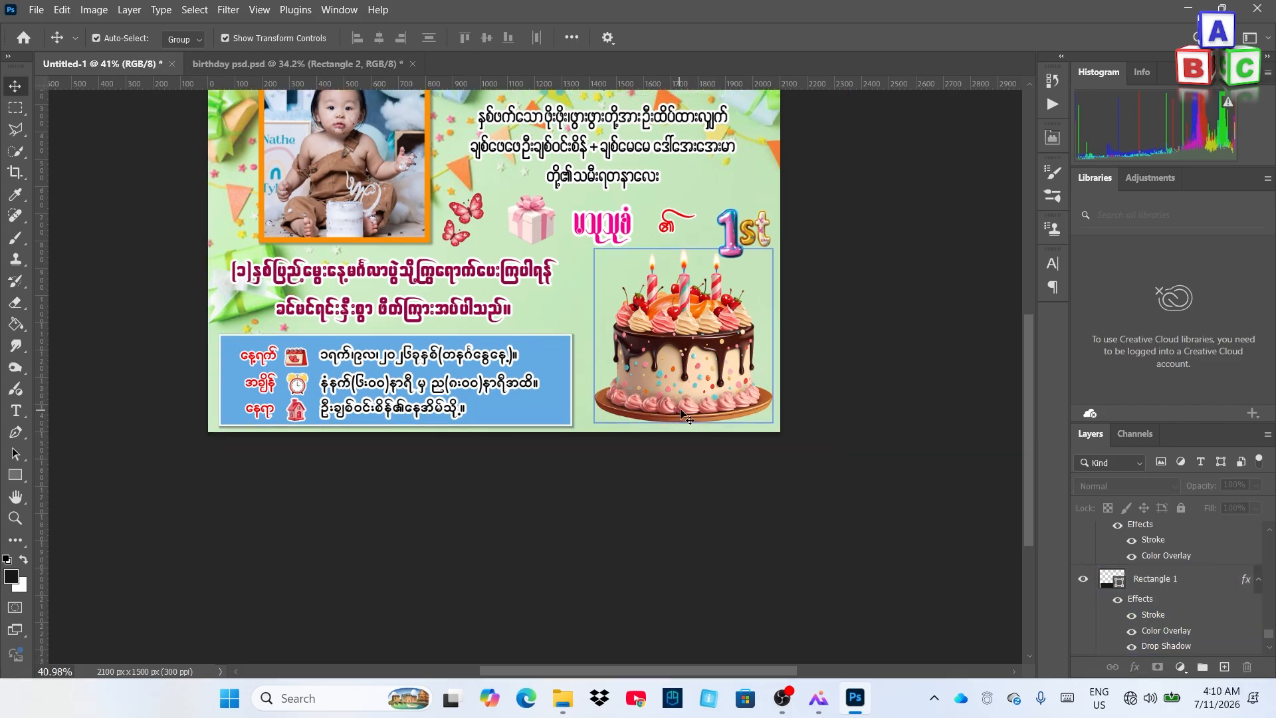
pyautogui.click(695, 397)
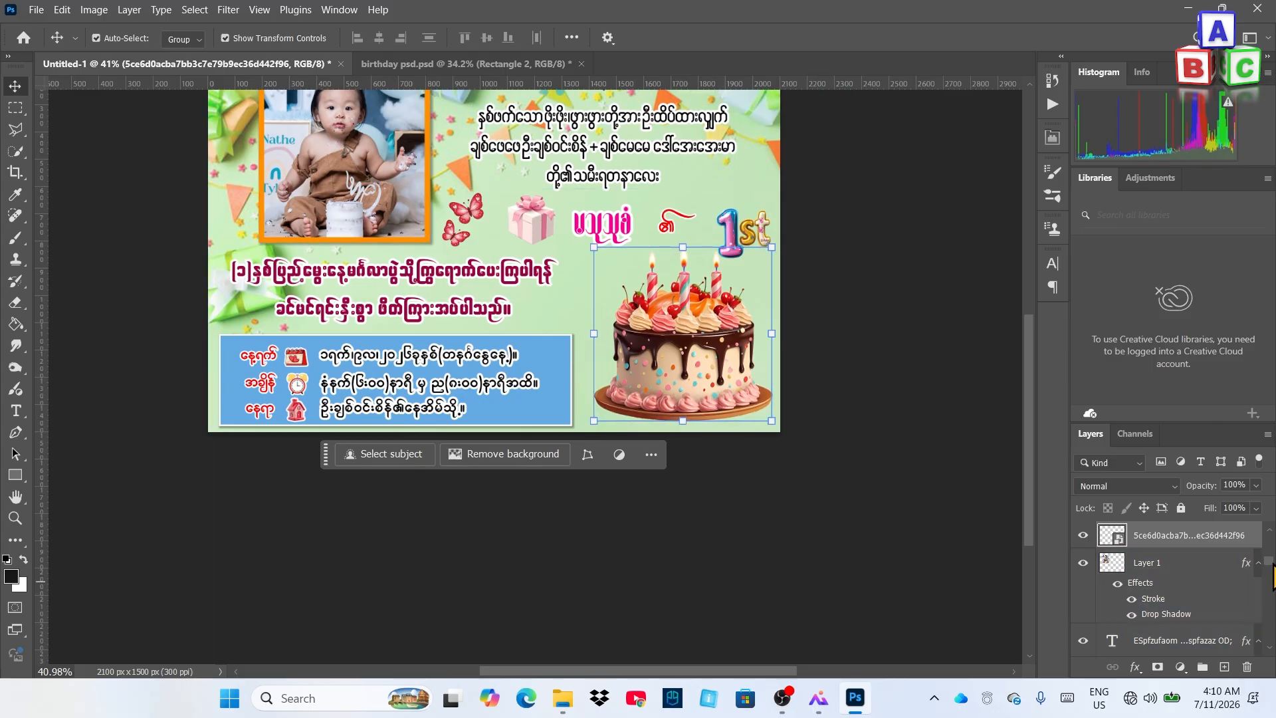
pyautogui.scroll(-5, 1271, 576)
pyautogui.click(1127, 620)
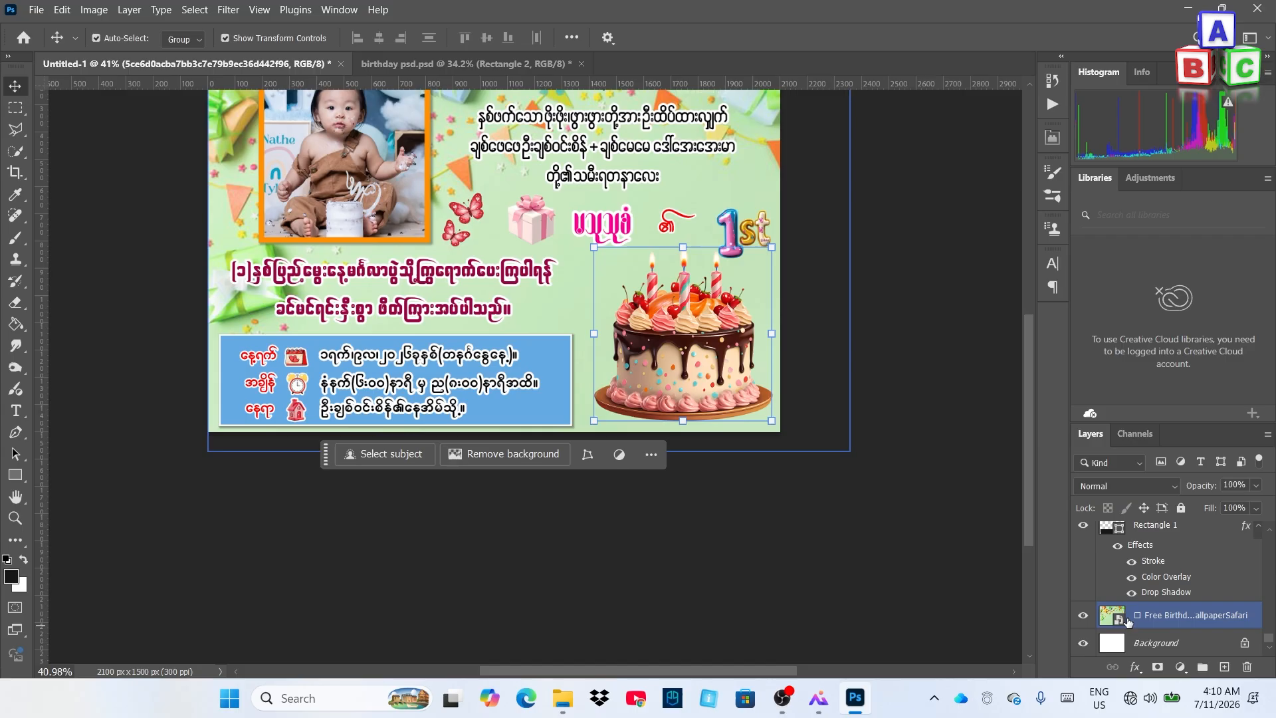
pyautogui.click(1182, 618)
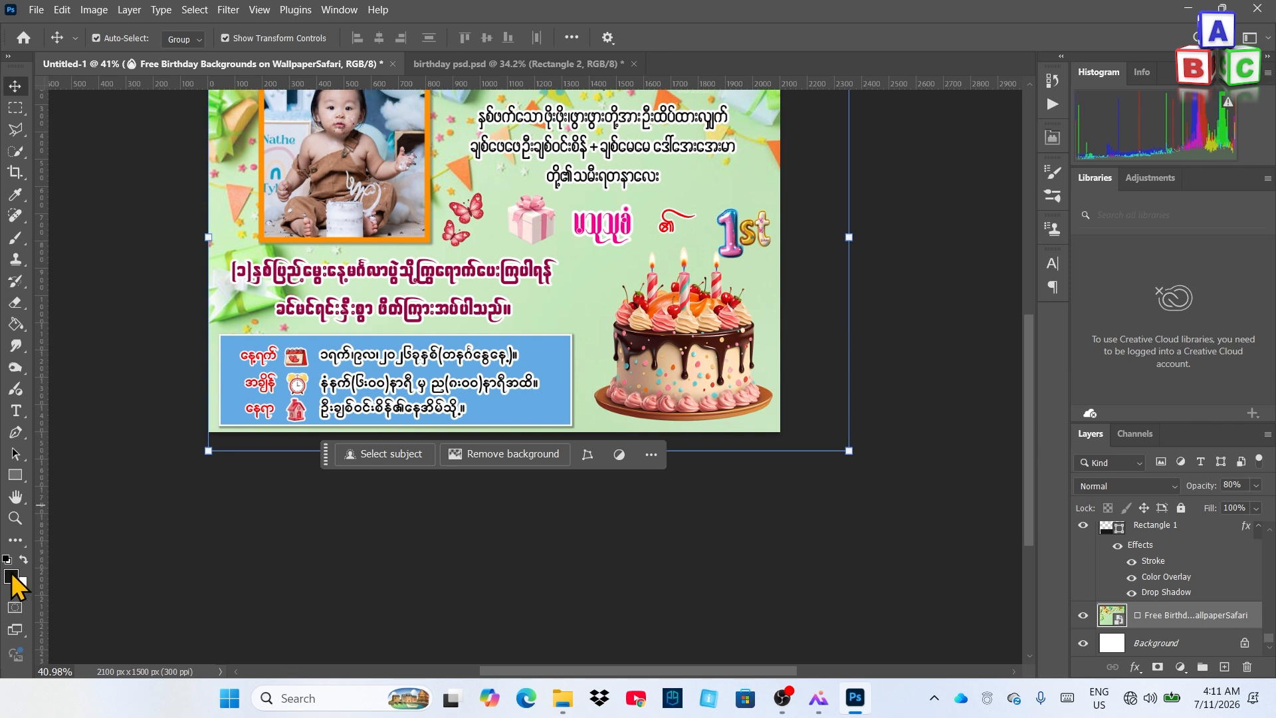
# Paint a soft black brush dab near the gift on a new layer above the background
pyautogui.click(19, 244)
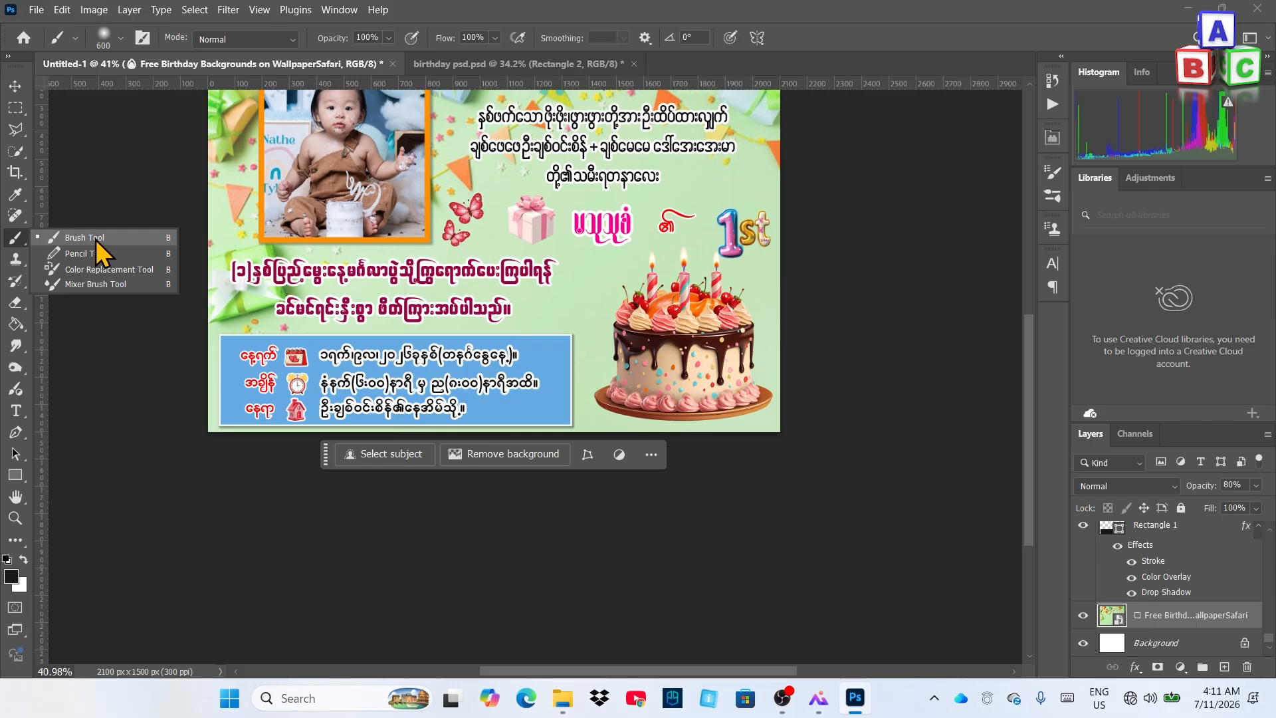
pyautogui.click(22, 242)
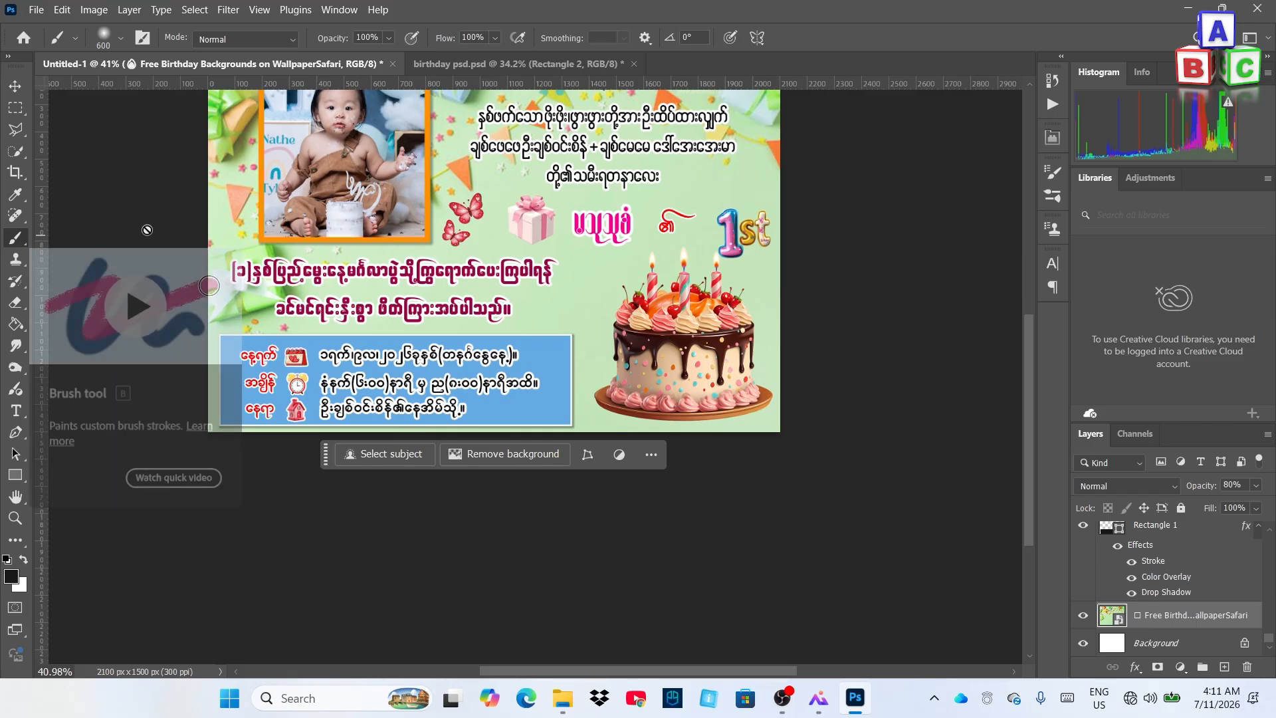
pyautogui.click(1223, 667)
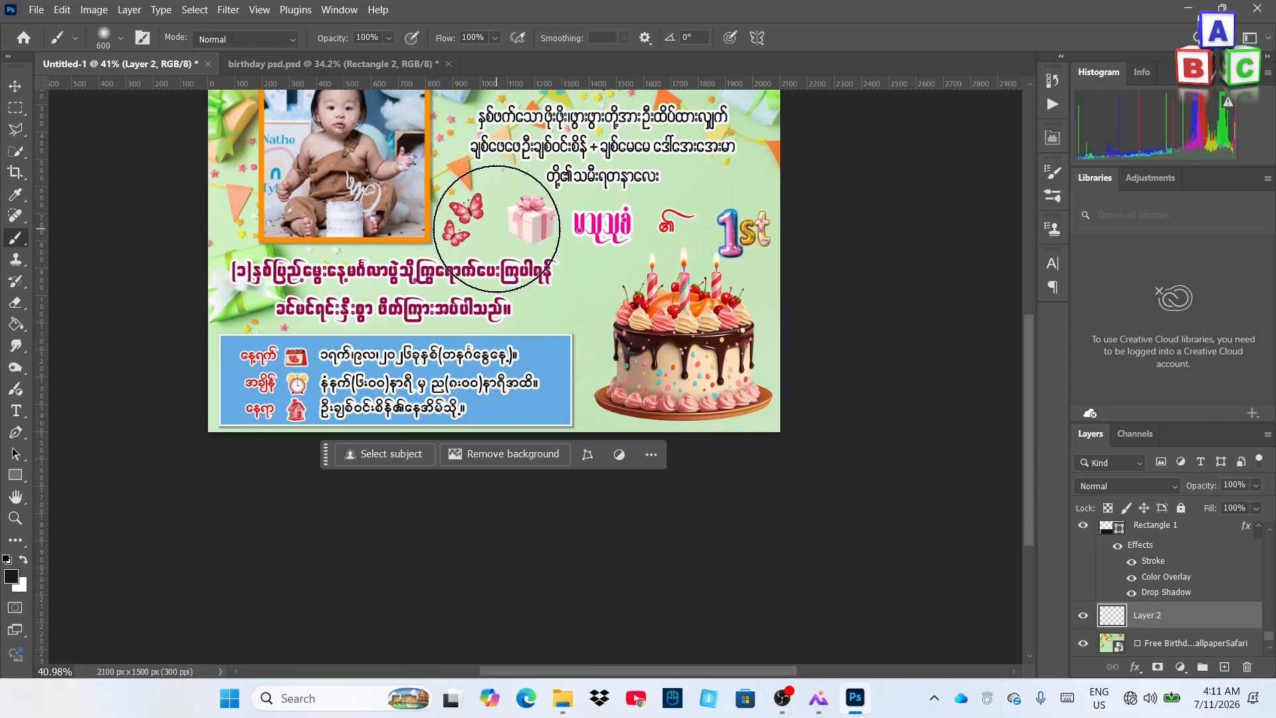
pyautogui.click(496, 229)
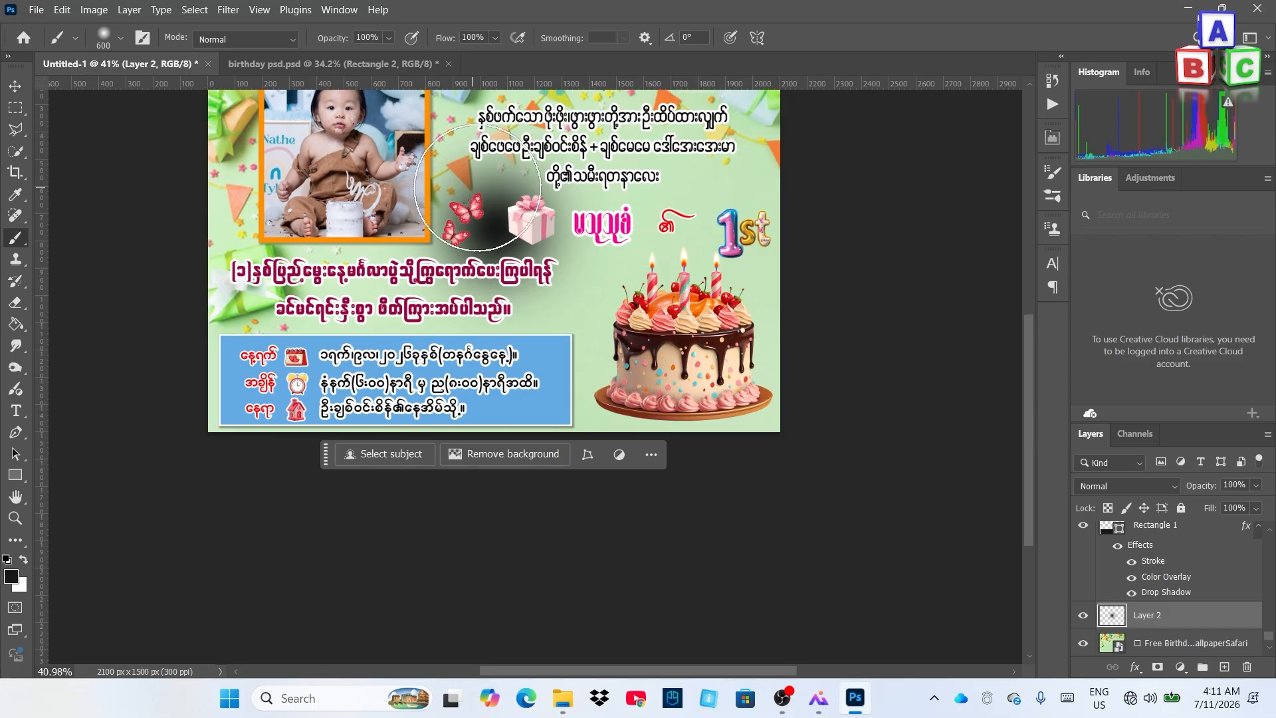
# Free-transform Layer 2's blob into a wide, flat streak and place it under the cake plate
pyautogui.click(14, 87)
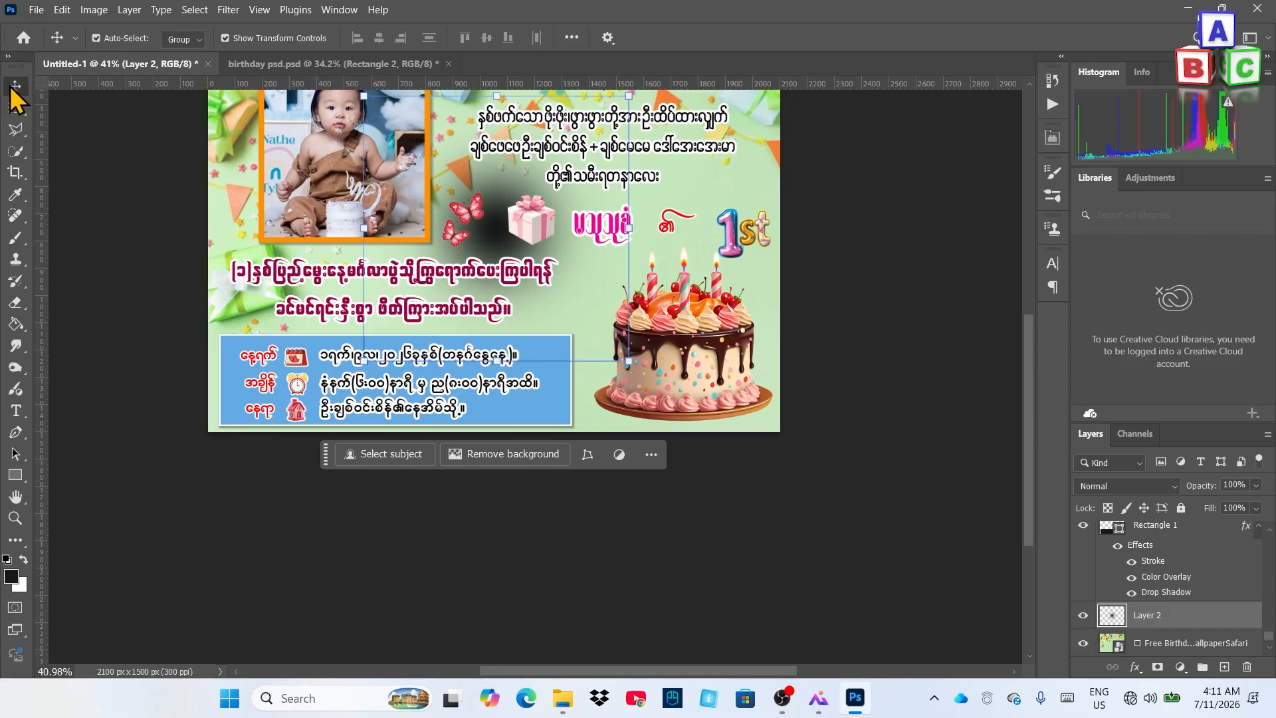
pyautogui.scroll(2, 321, 332)
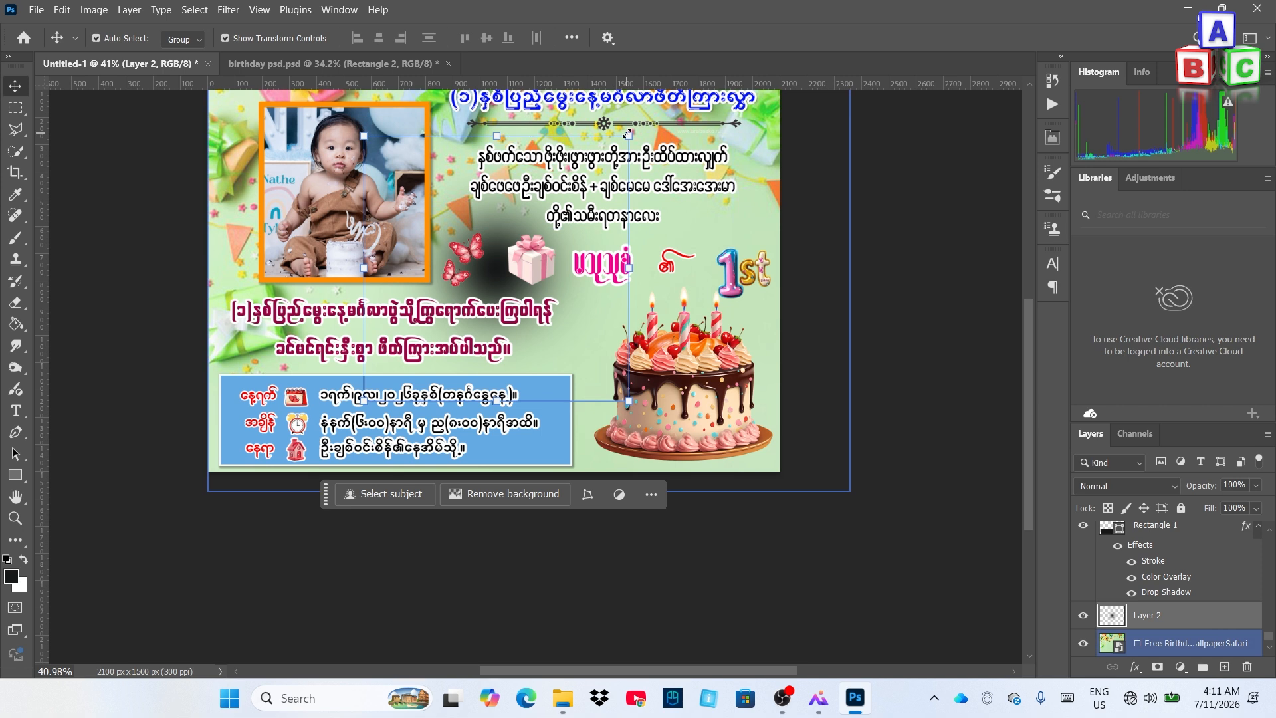
pyautogui.hotkey('ctrl', 't')
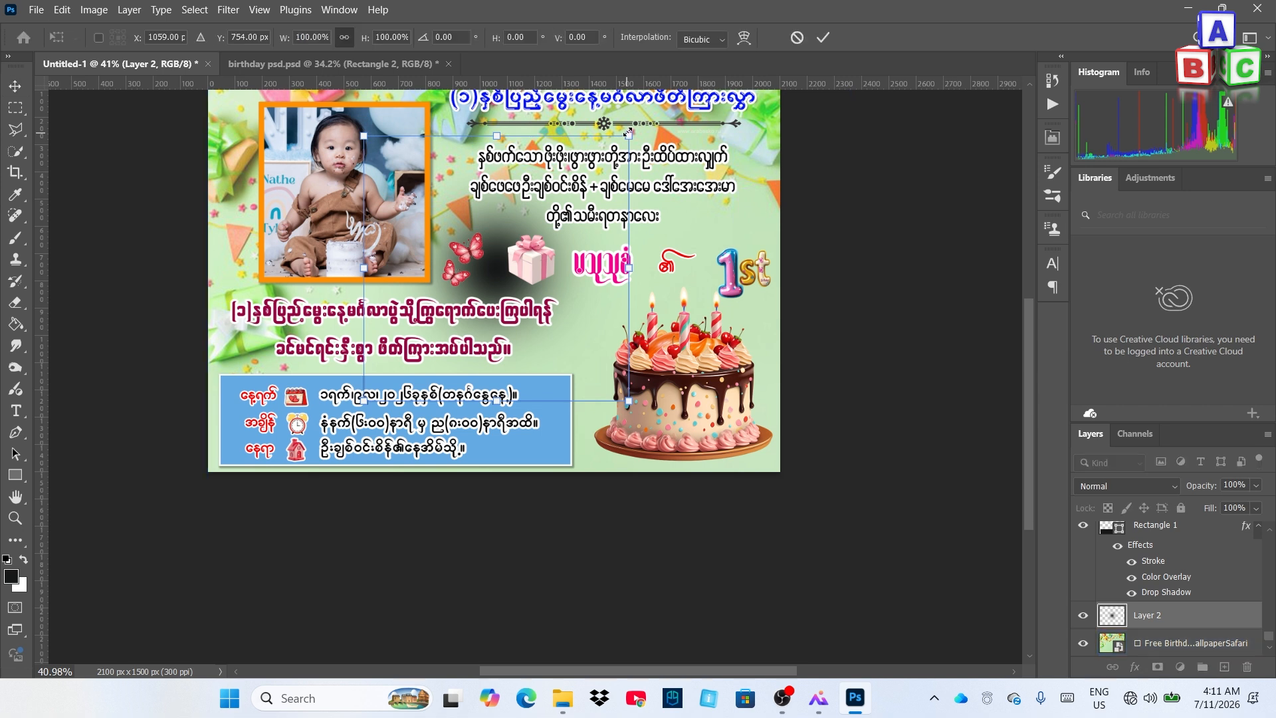
pyautogui.moveTo(635, 140); pyautogui.dragTo(759, 357)
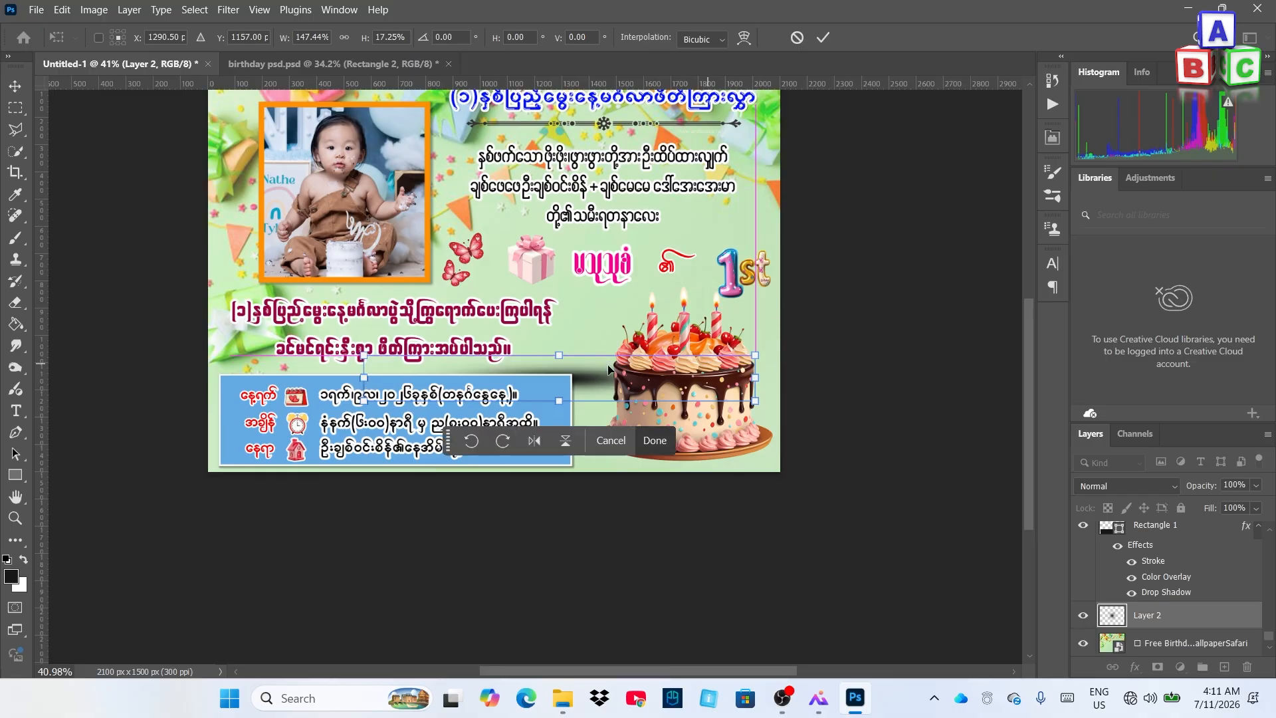
pyautogui.moveTo(603, 370); pyautogui.dragTo(603, 323)
pyautogui.moveTo(753, 307); pyautogui.dragTo(728, 325)
pyautogui.moveTo(575, 344); pyautogui.dragTo(709, 462)
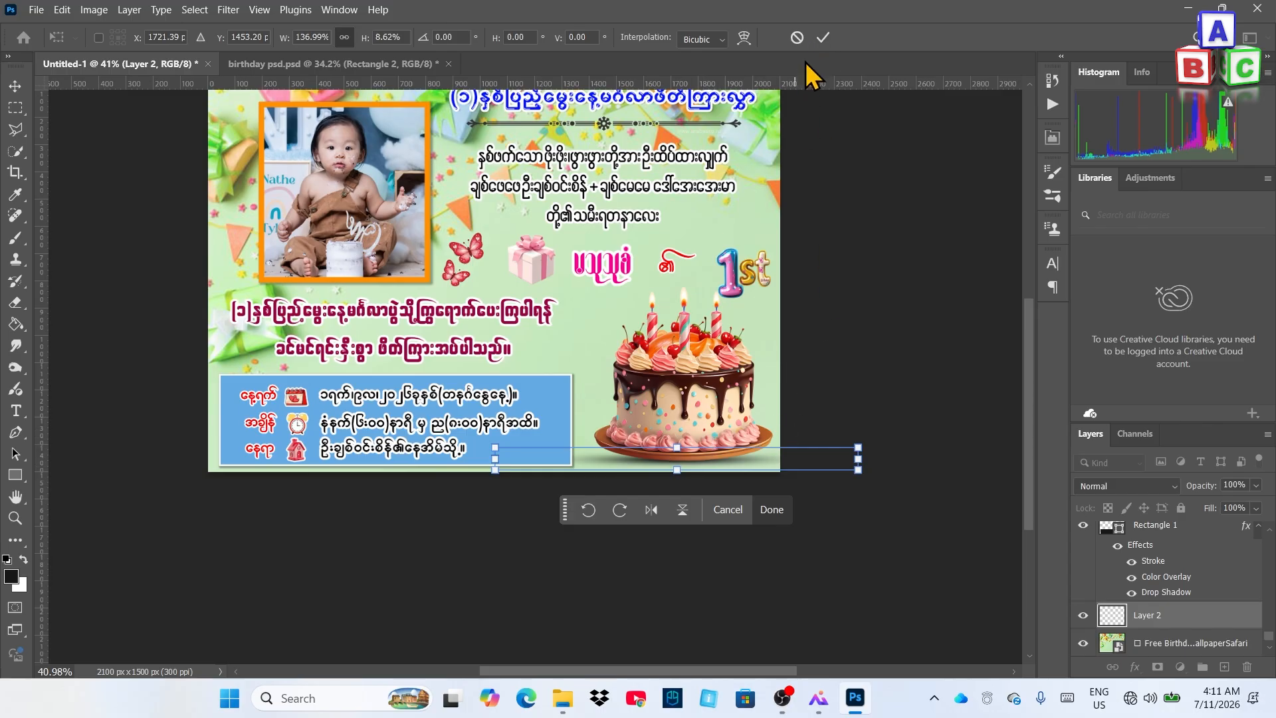
# Commit the shadow transform and select the shadow layer under the cake
pyautogui.click(822, 37)
pyautogui.scroll(-3, 812, 492)
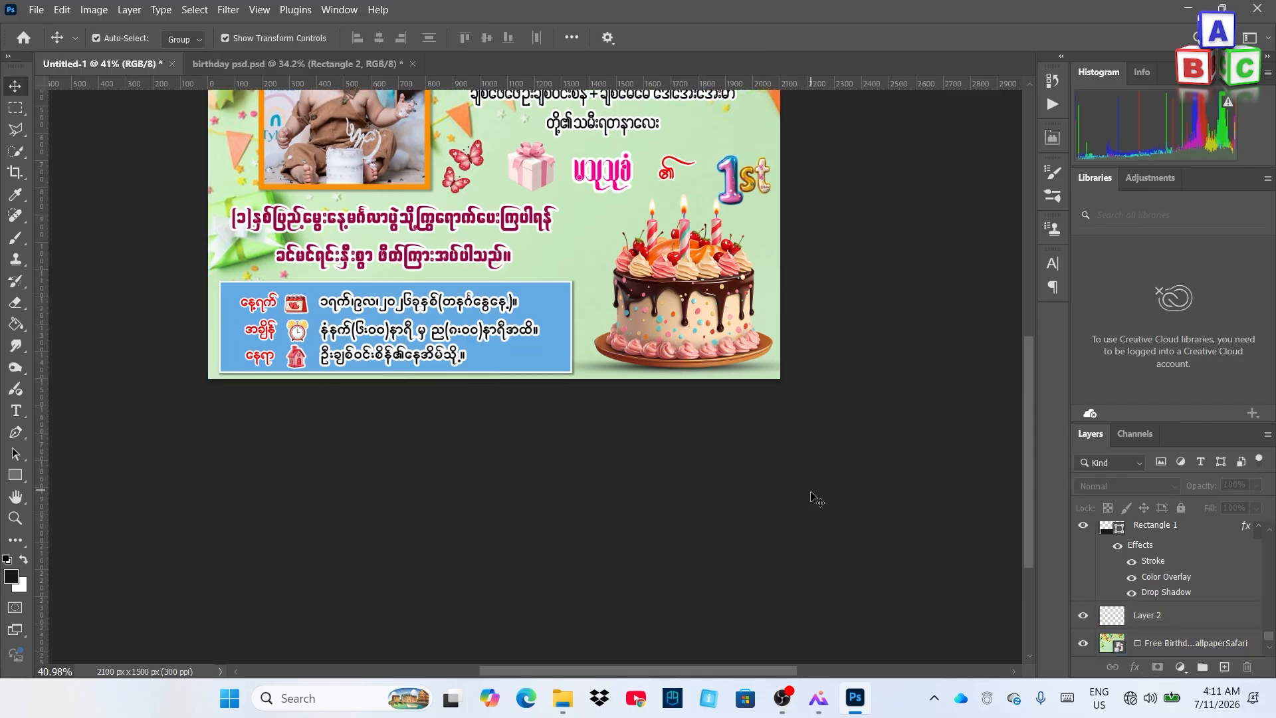
pyautogui.scroll(3, 758, 407)
pyautogui.hscroll(3, 751, 404)
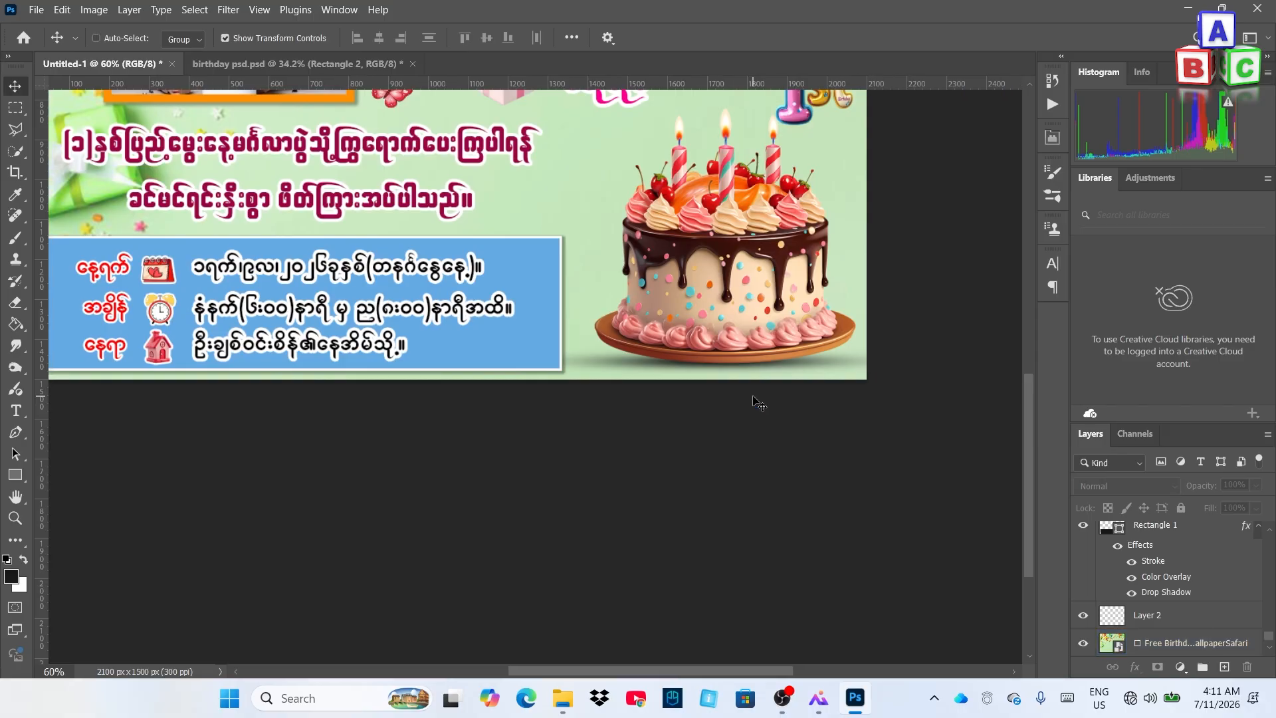
pyautogui.scroll(-3, 729, 424)
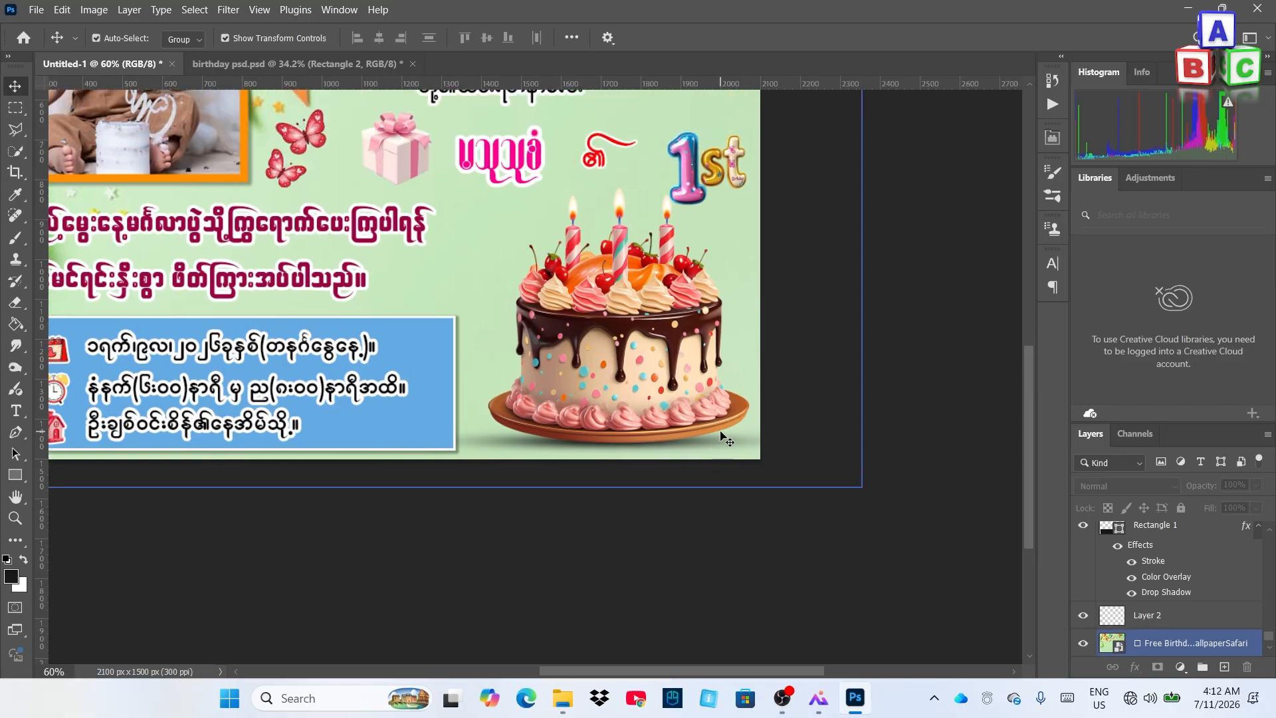
pyautogui.keyDown('ctrl'); pyautogui.click(729, 443); pyautogui.keyUp('ctrl')
pyautogui.scroll(-3, 729, 444)
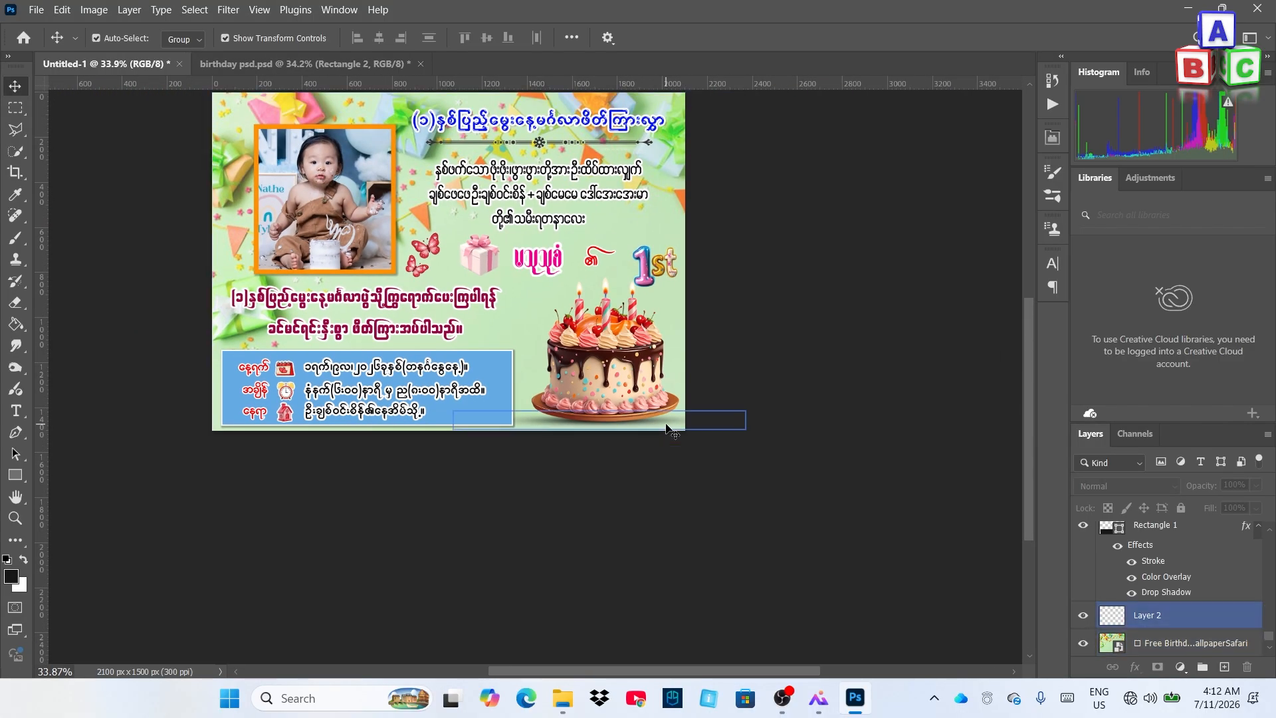
pyautogui.click(668, 426)
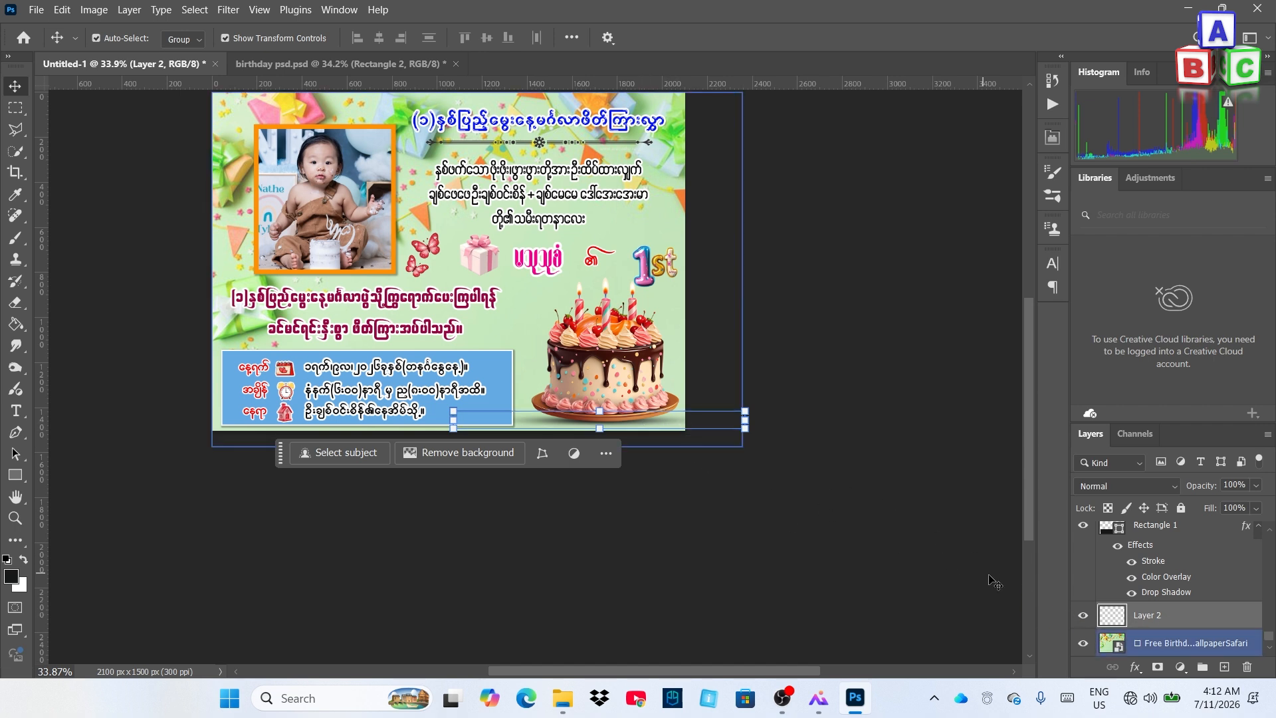
# Set the cake shadow layer's opacity to 84%
pyautogui.click(1255, 485)
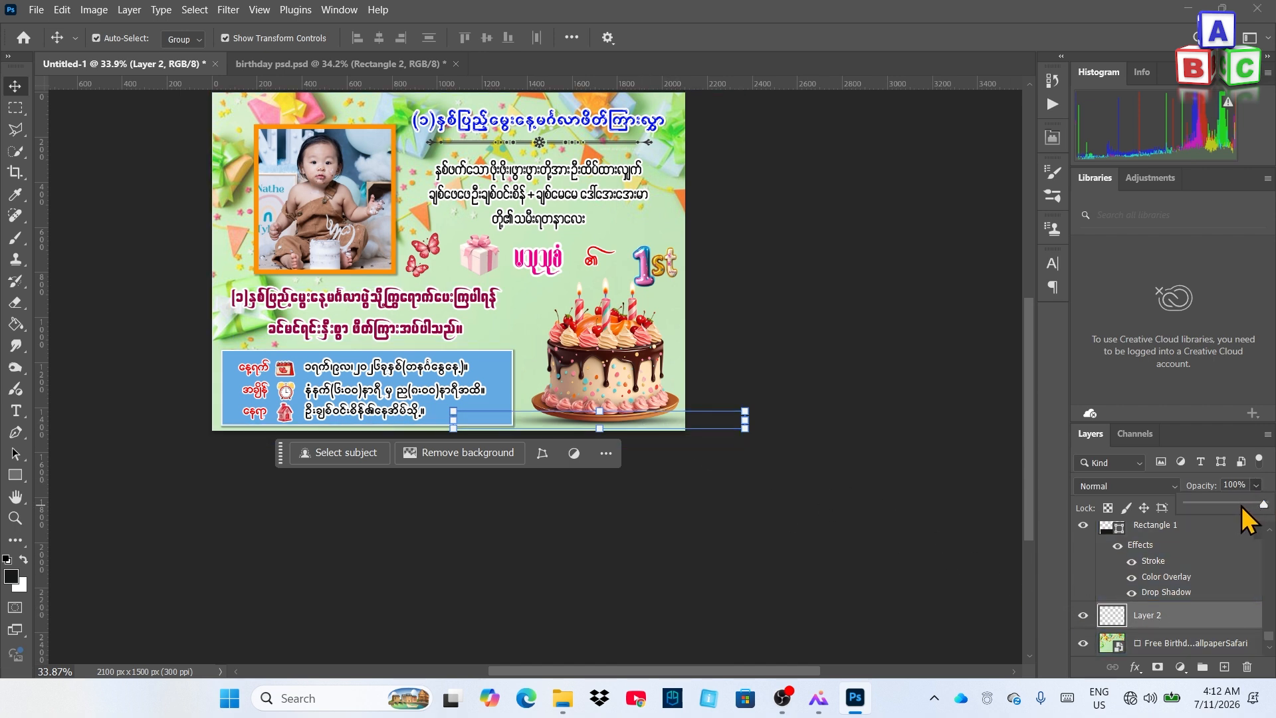
pyautogui.click(1240, 504)
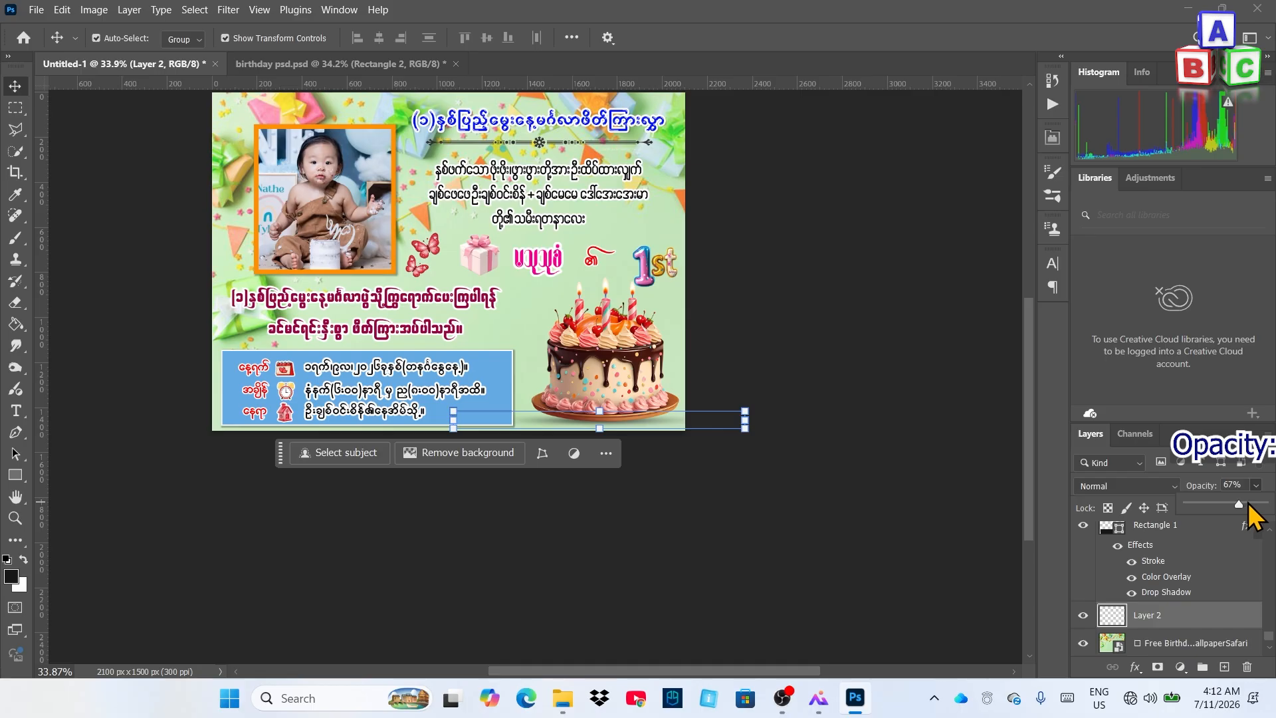
pyautogui.moveTo(1248, 505); pyautogui.dragTo(1251, 506)
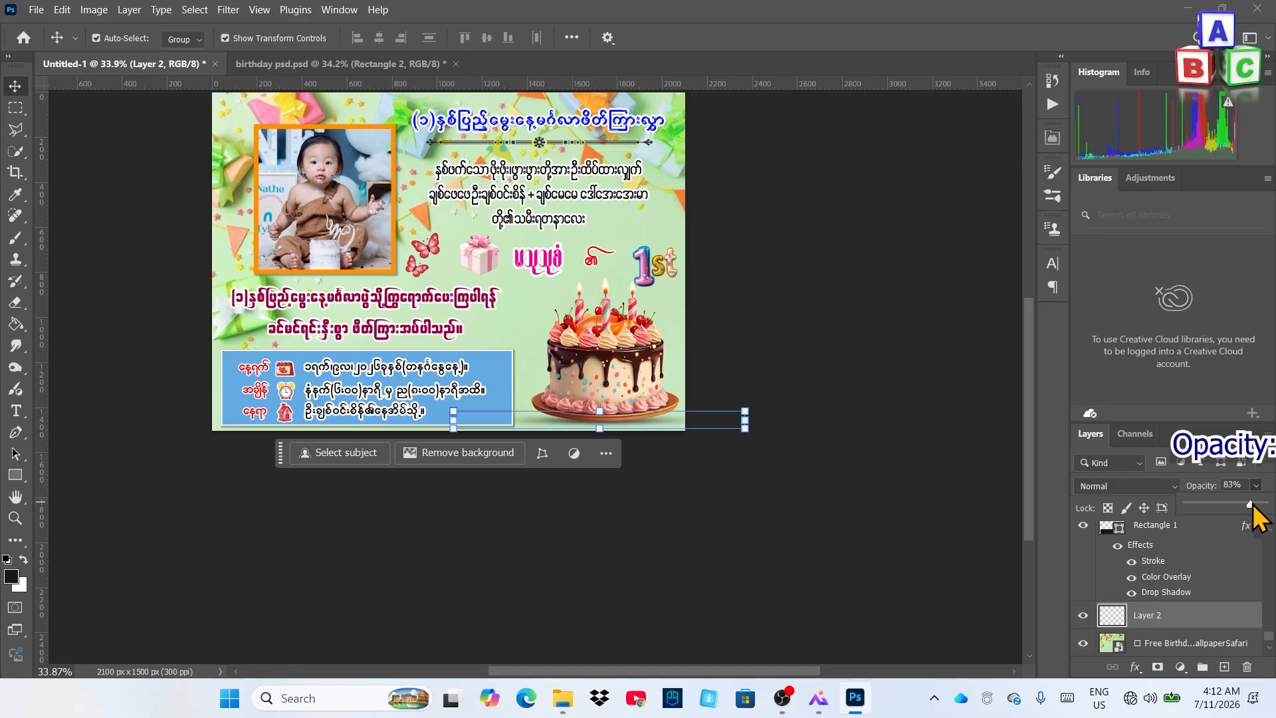
pyautogui.click(972, 495)
pyautogui.scroll(-3, 684, 425)
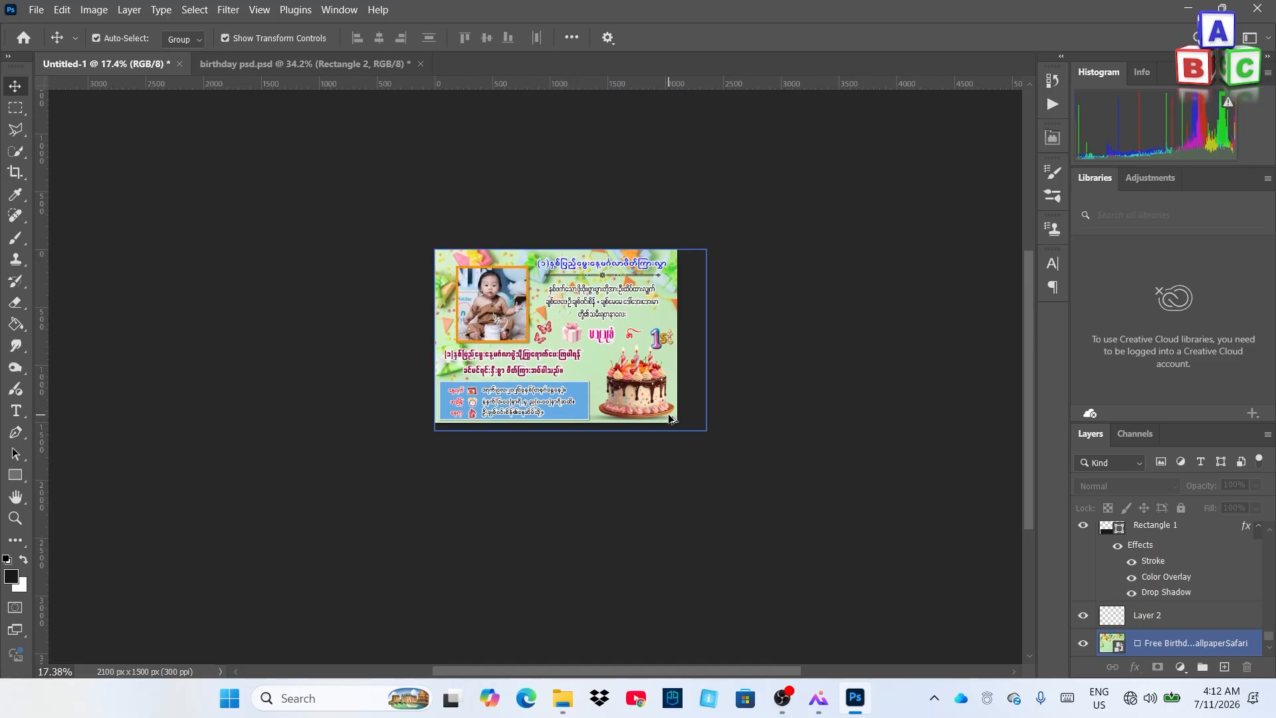
pyautogui.scroll(4, 531, 492)
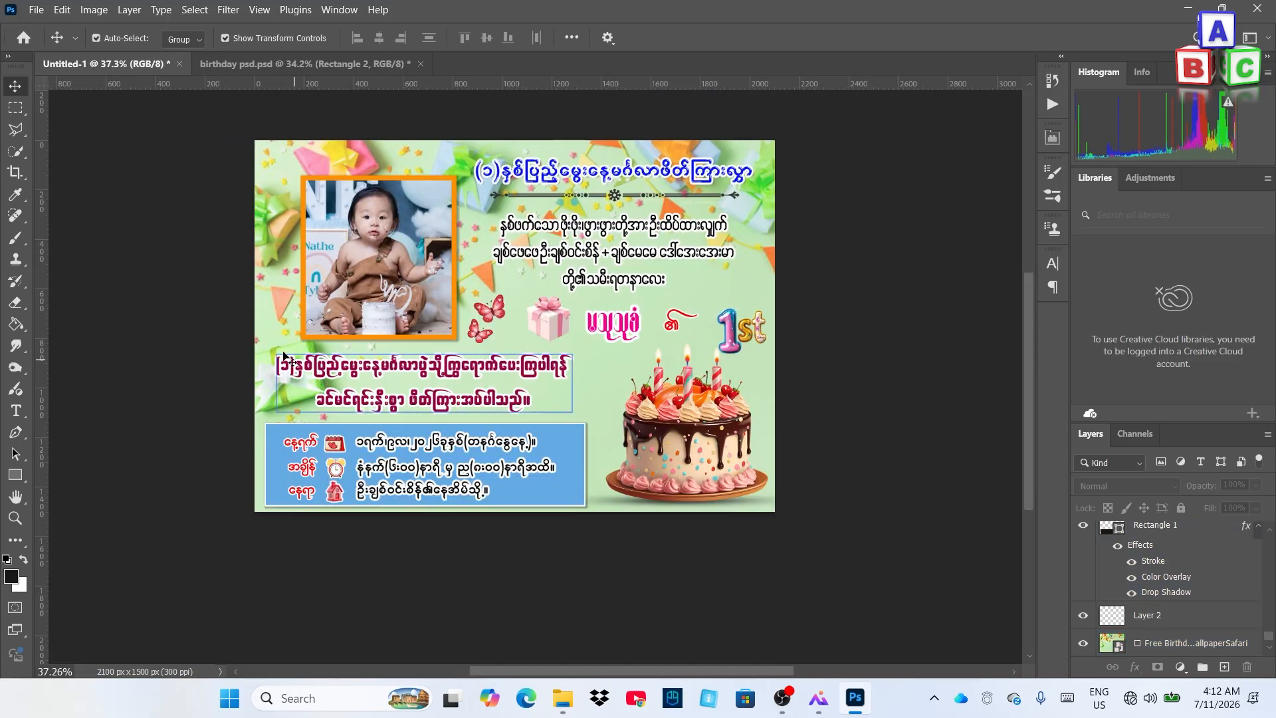
# Save a copy named 'happy birthday' in the Birthday folder and show the format choices
pyautogui.click(35, 12)
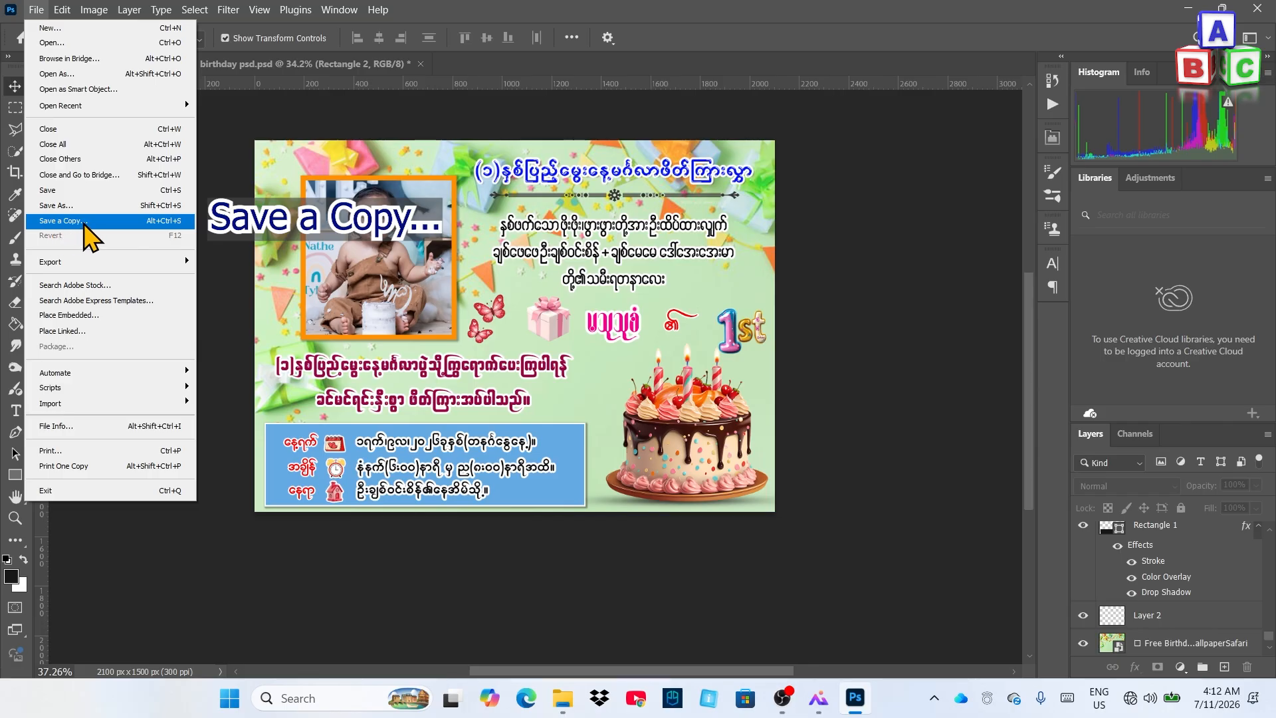
pyautogui.click(83, 222)
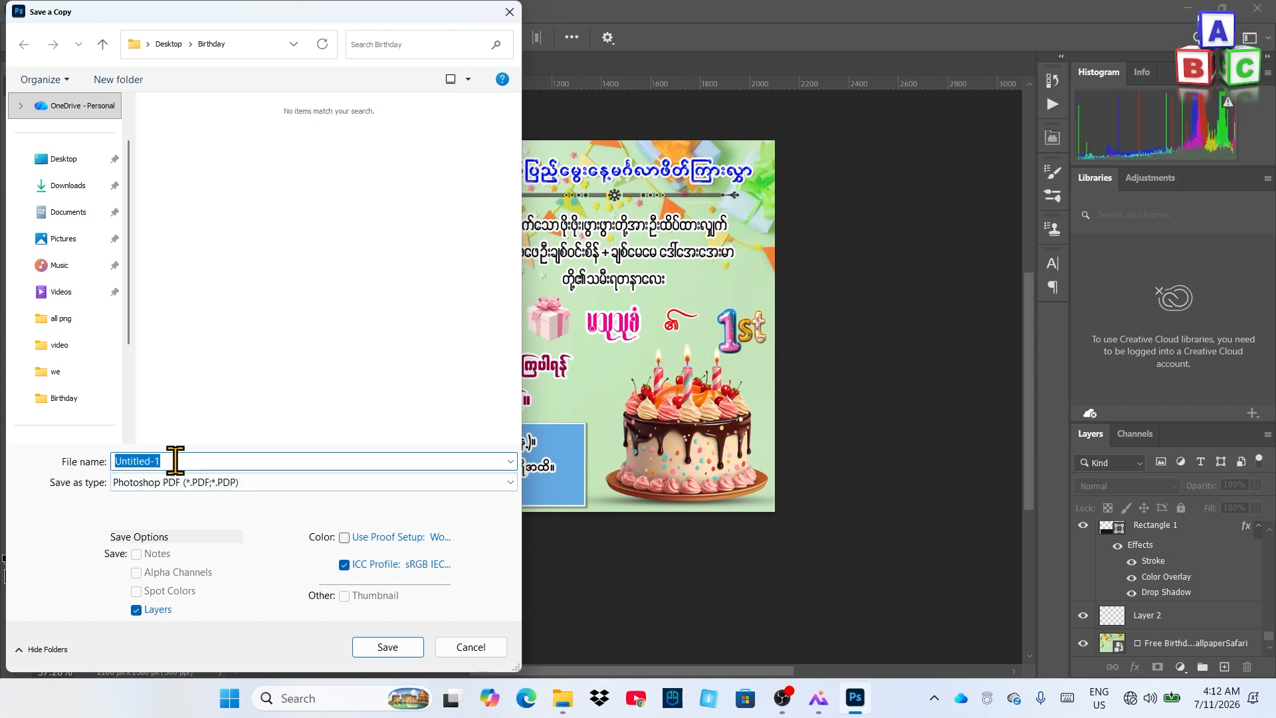
pyautogui.write('happy b')
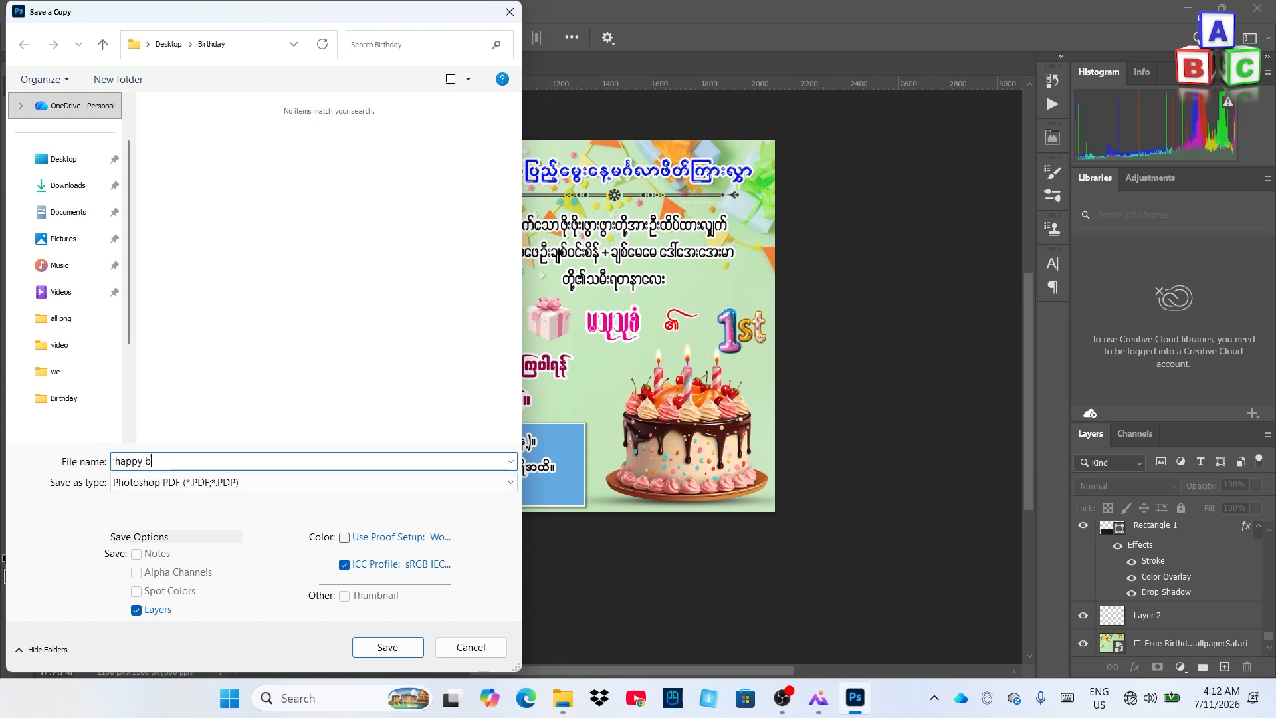
pyautogui.write('irthday')
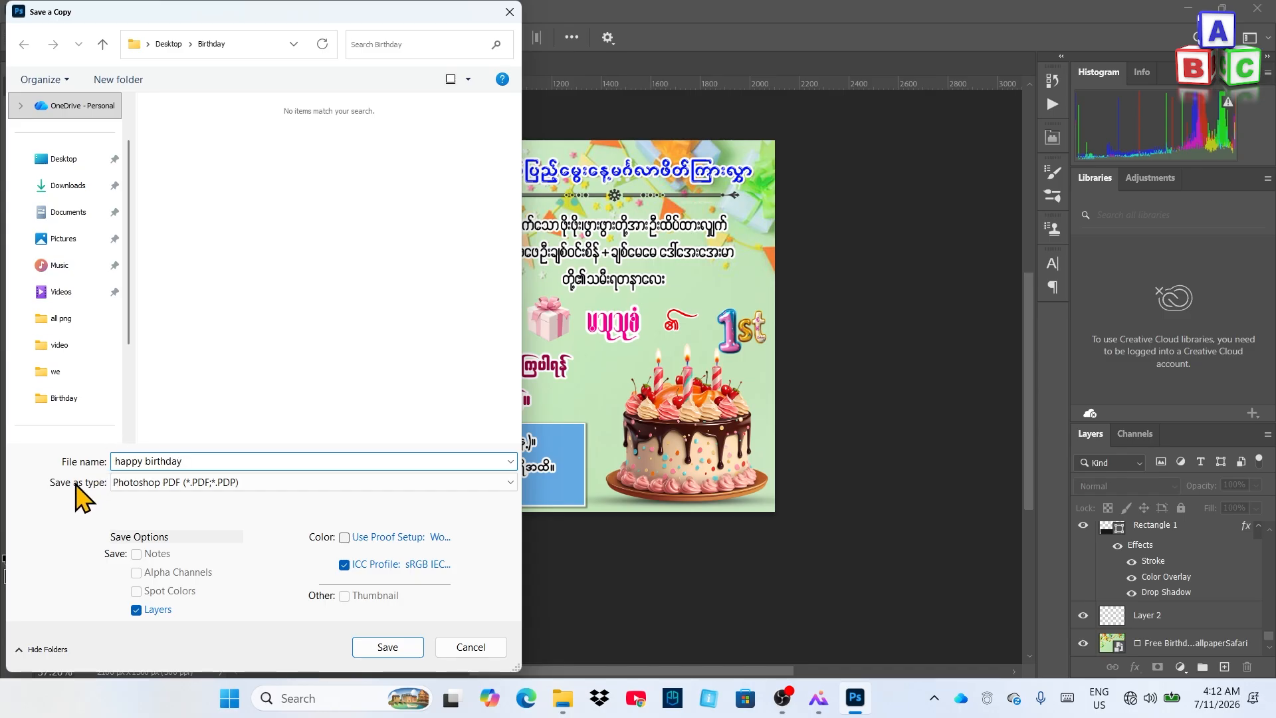
pyautogui.click(174, 483)
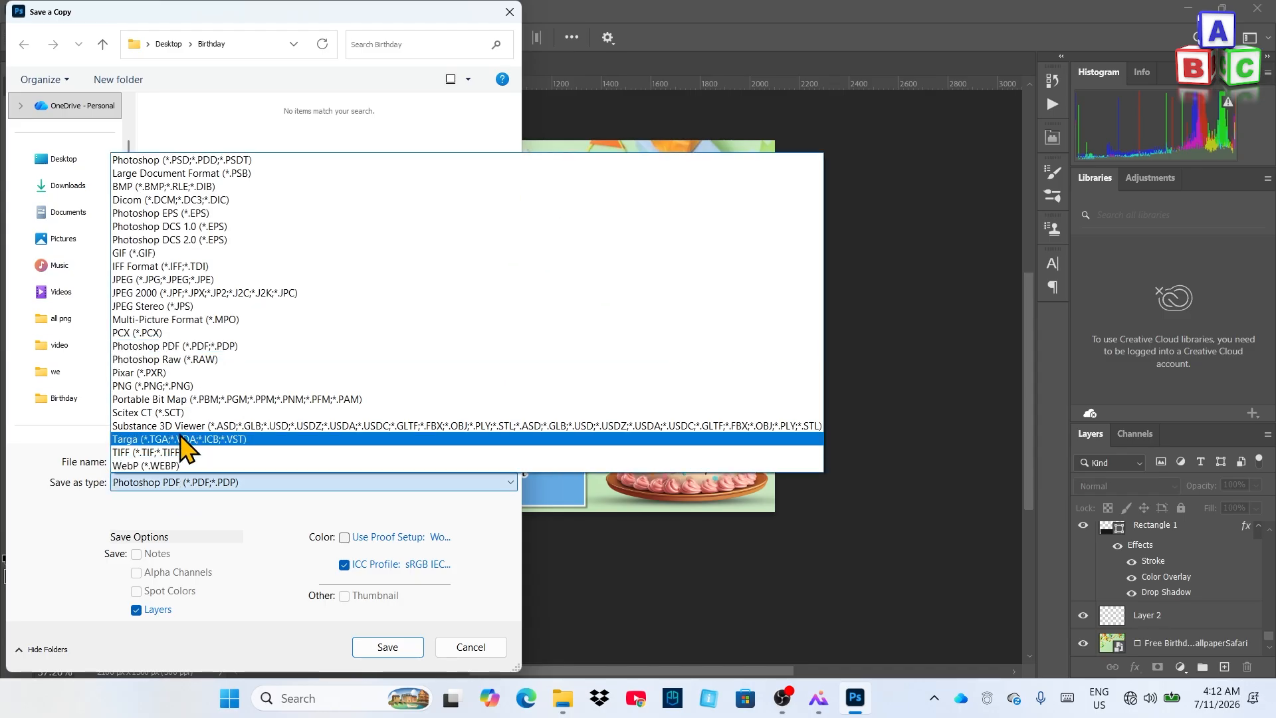
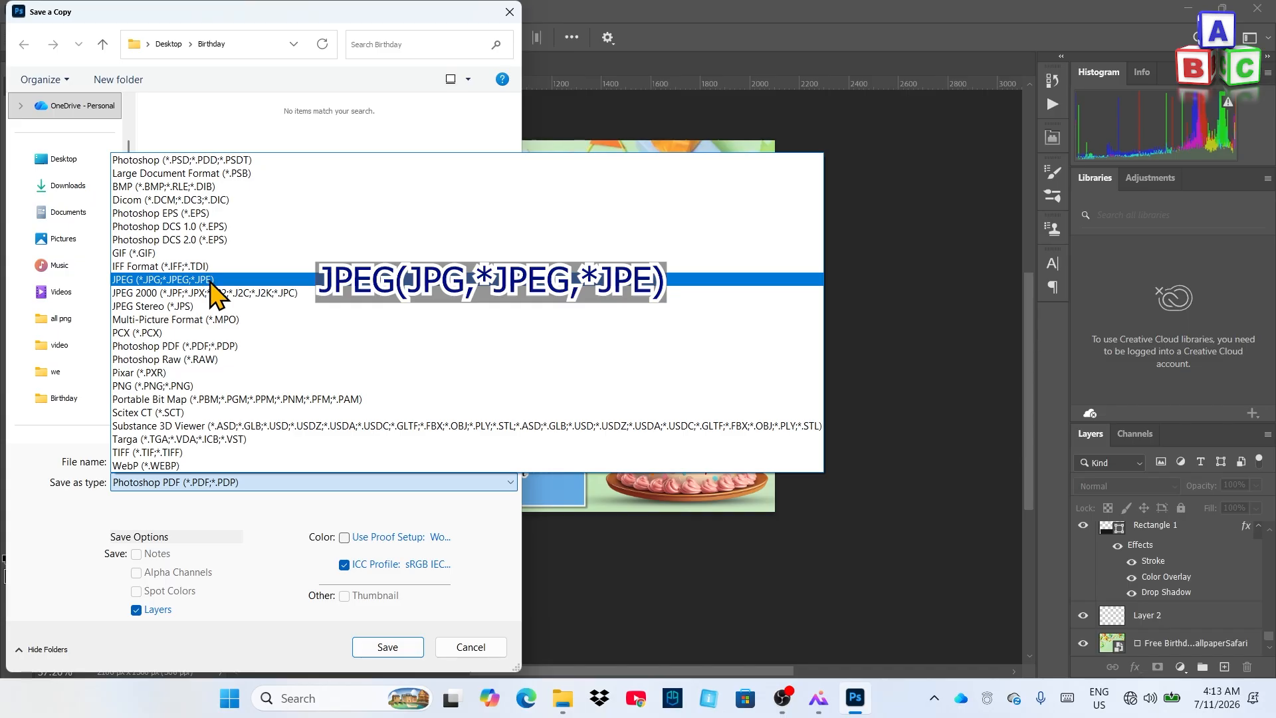
# Save the card as a JPEG named 'happy birthday' on the Desktop at Maximum quality 12
pyautogui.click(211, 280)
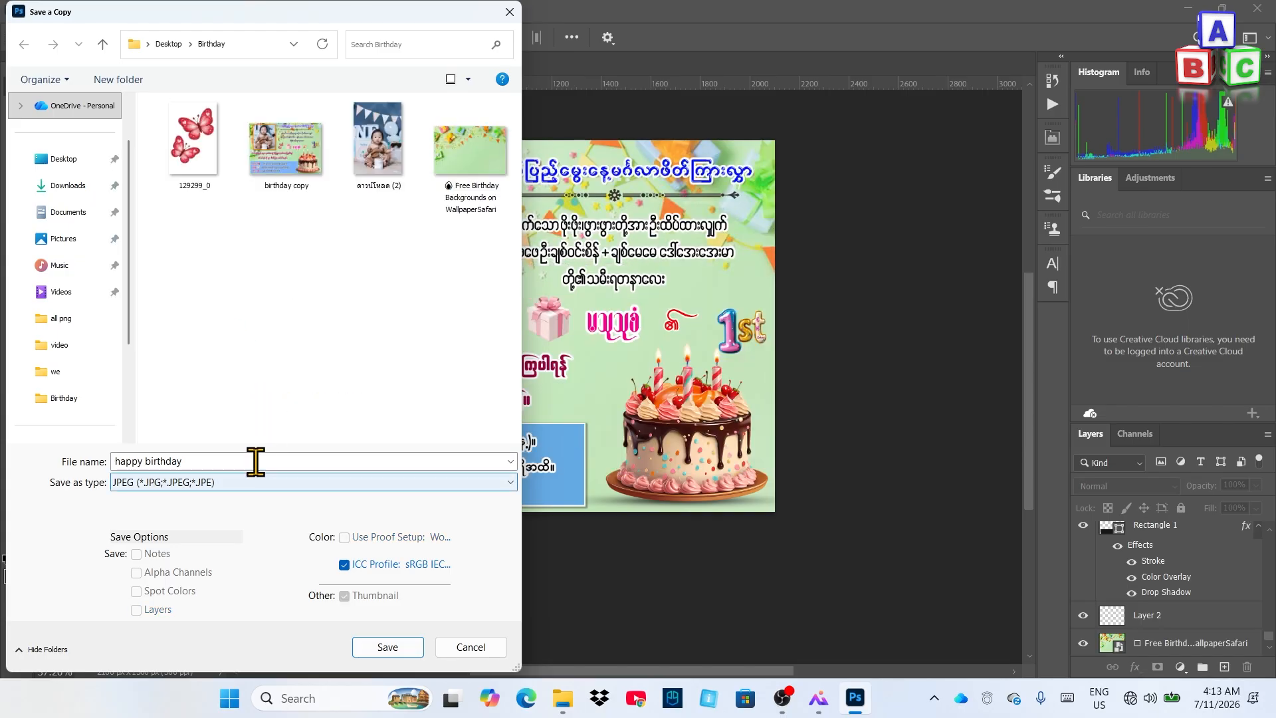
pyautogui.click(64, 161)
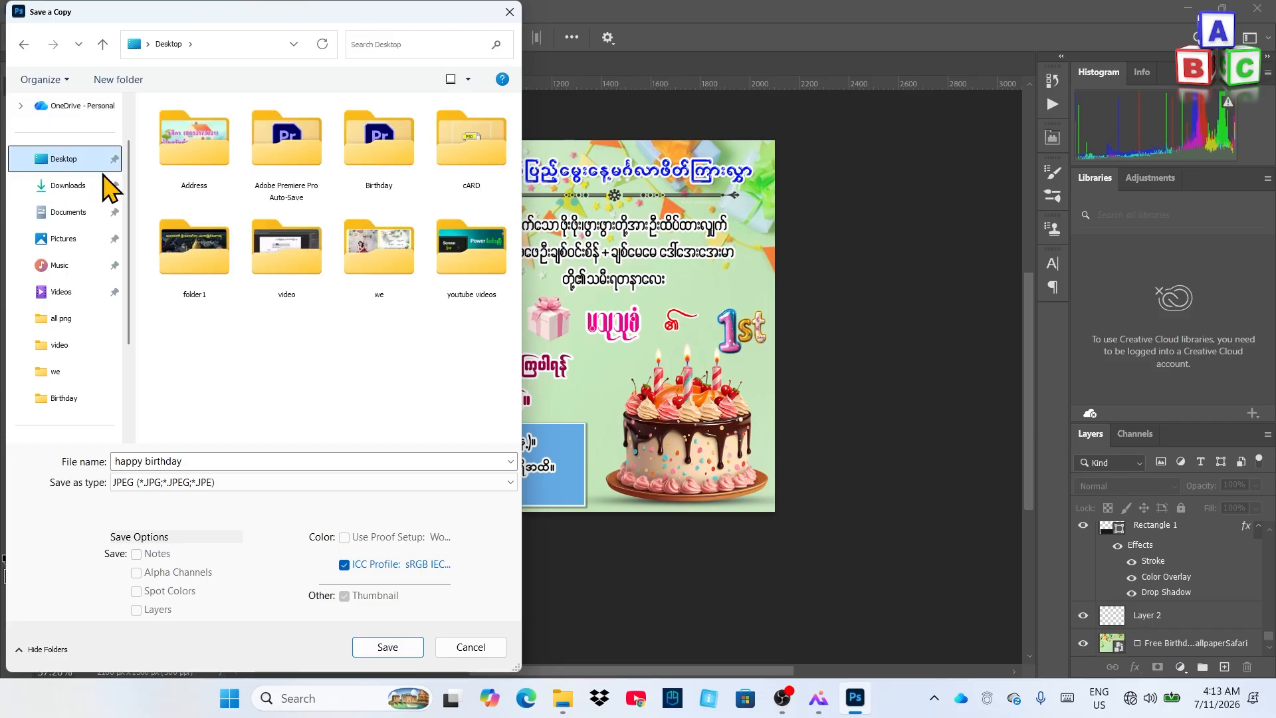
pyautogui.click(399, 649)
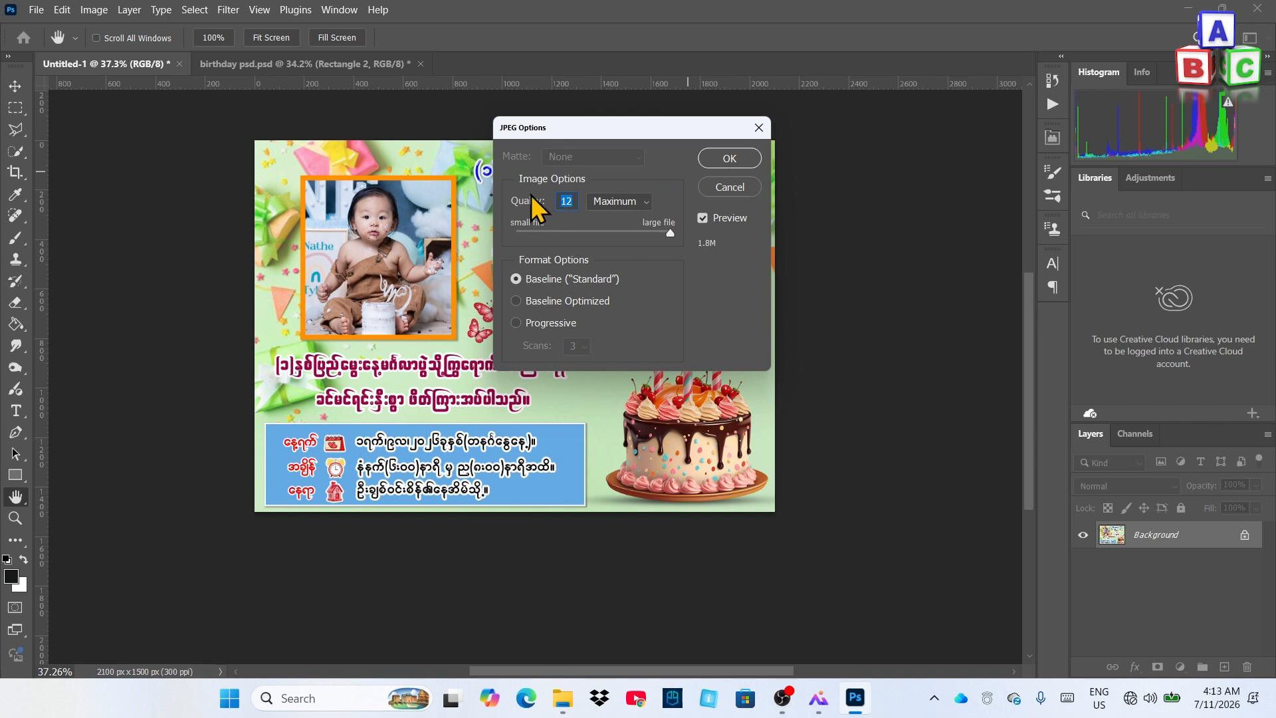
pyautogui.click(617, 203)
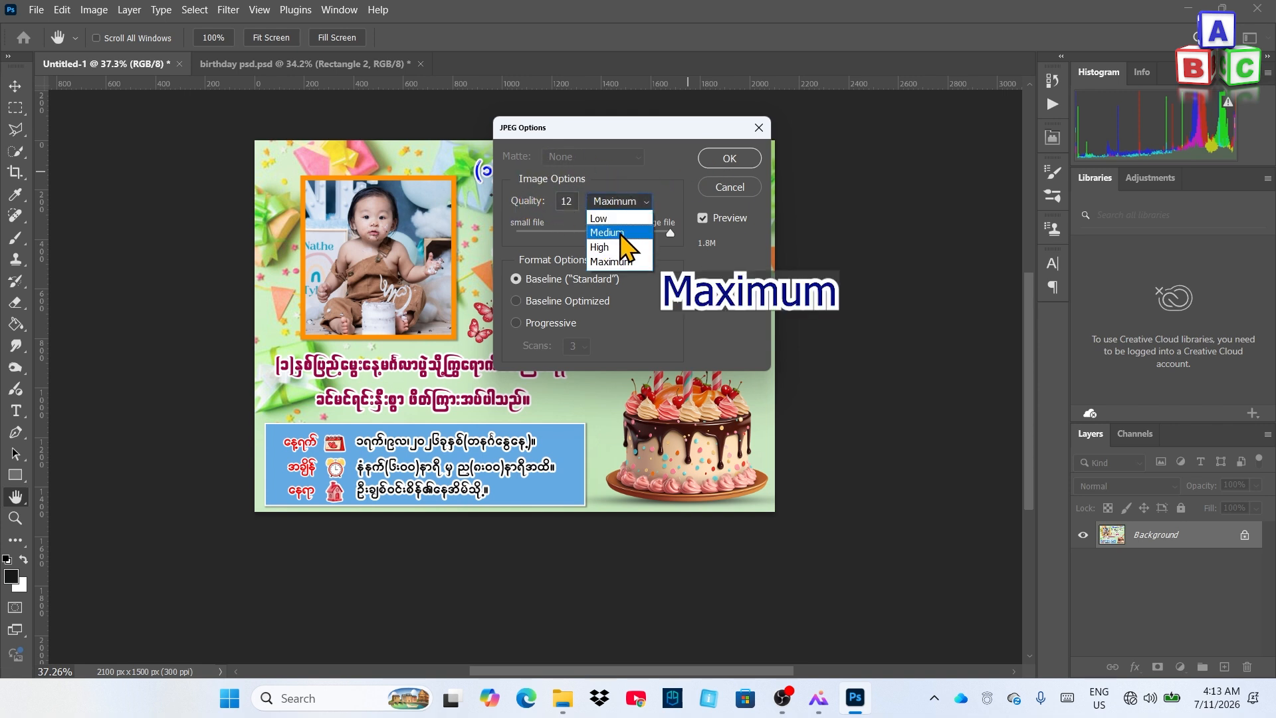
pyautogui.click(612, 262)
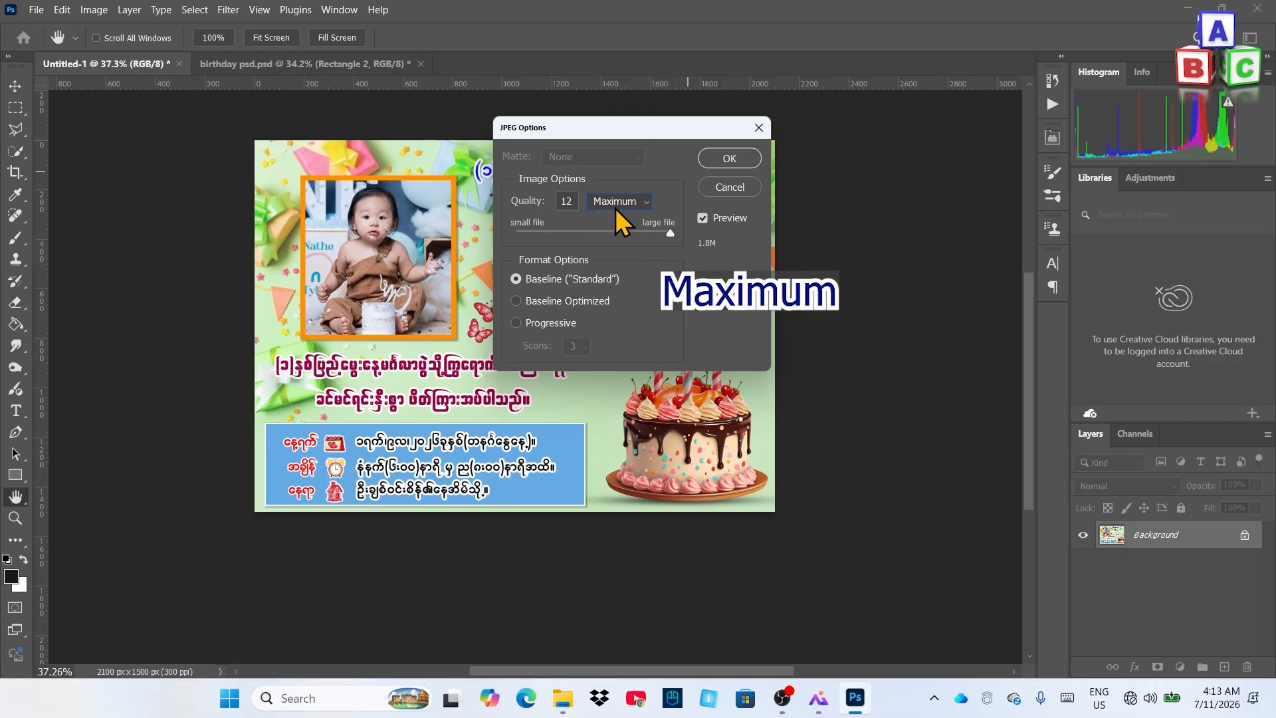
pyautogui.click(730, 159)
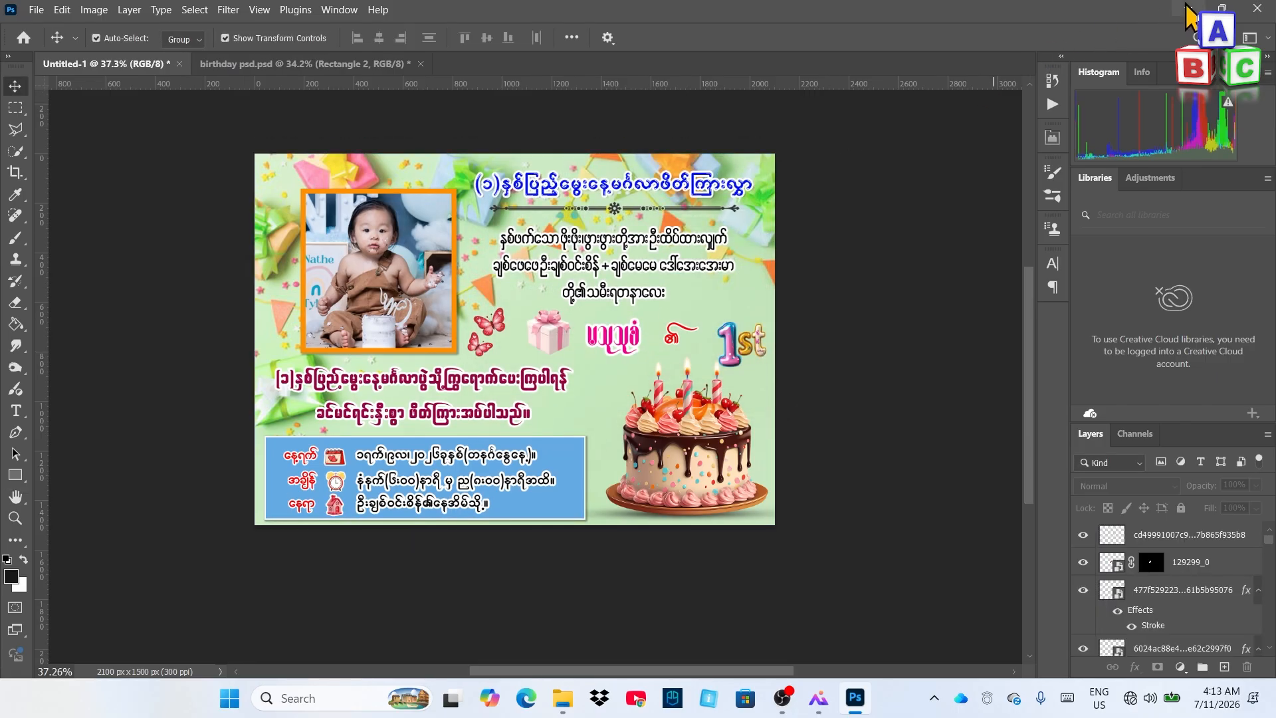
# On the desktop, move the happy birthday.jpg icon to mid-screen, preview the 2100×1500 px image, then close the viewer
pyautogui.press('super+d')
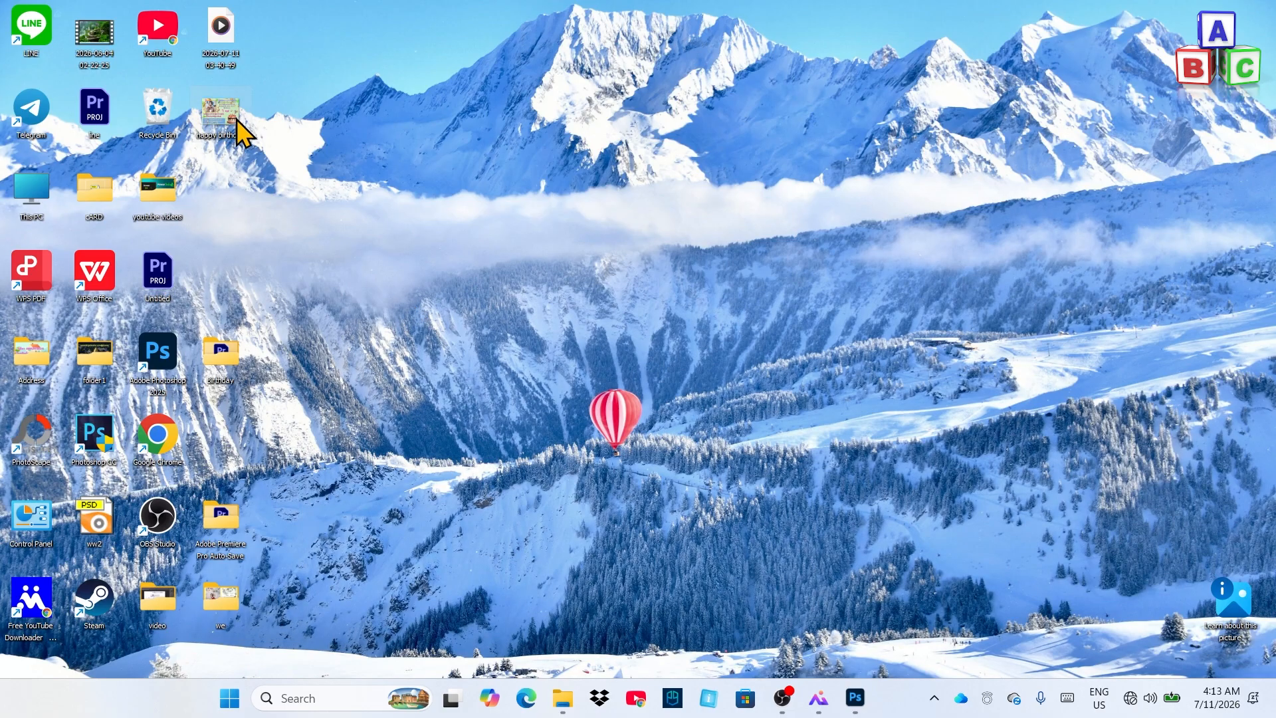
pyautogui.moveTo(239, 126); pyautogui.dragTo(671, 216)
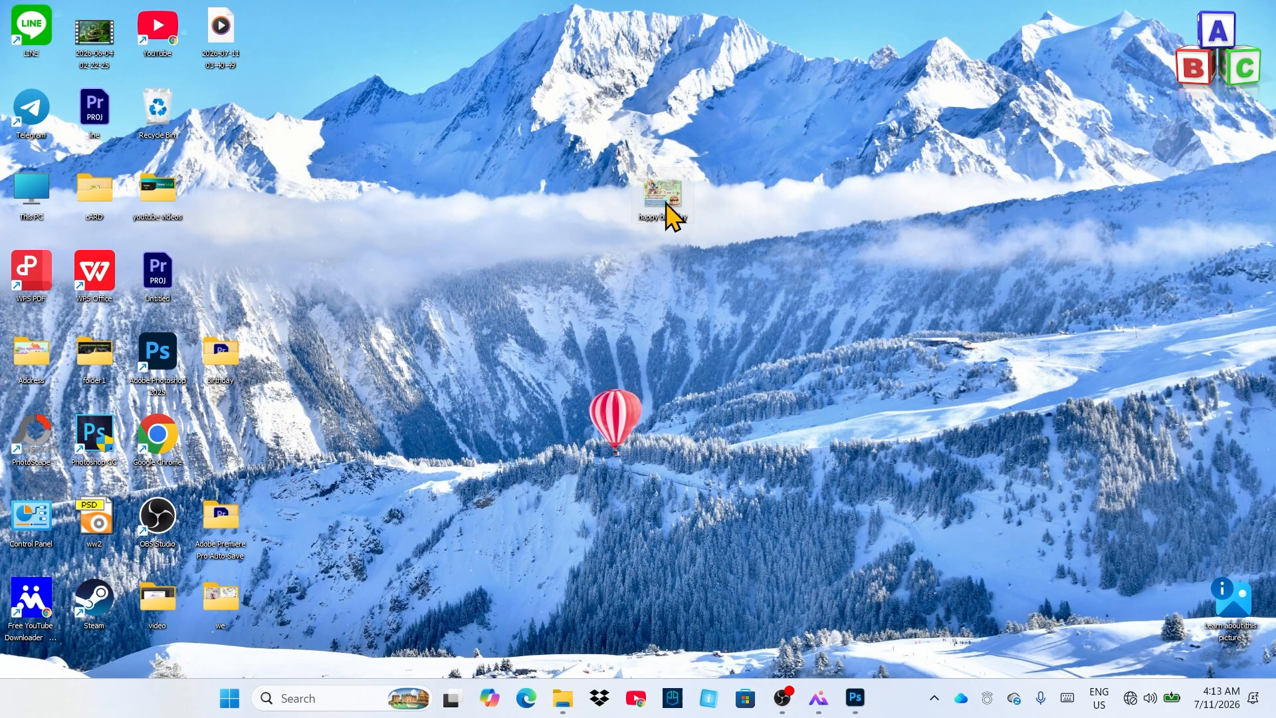
pyautogui.doubleClick(665, 200)
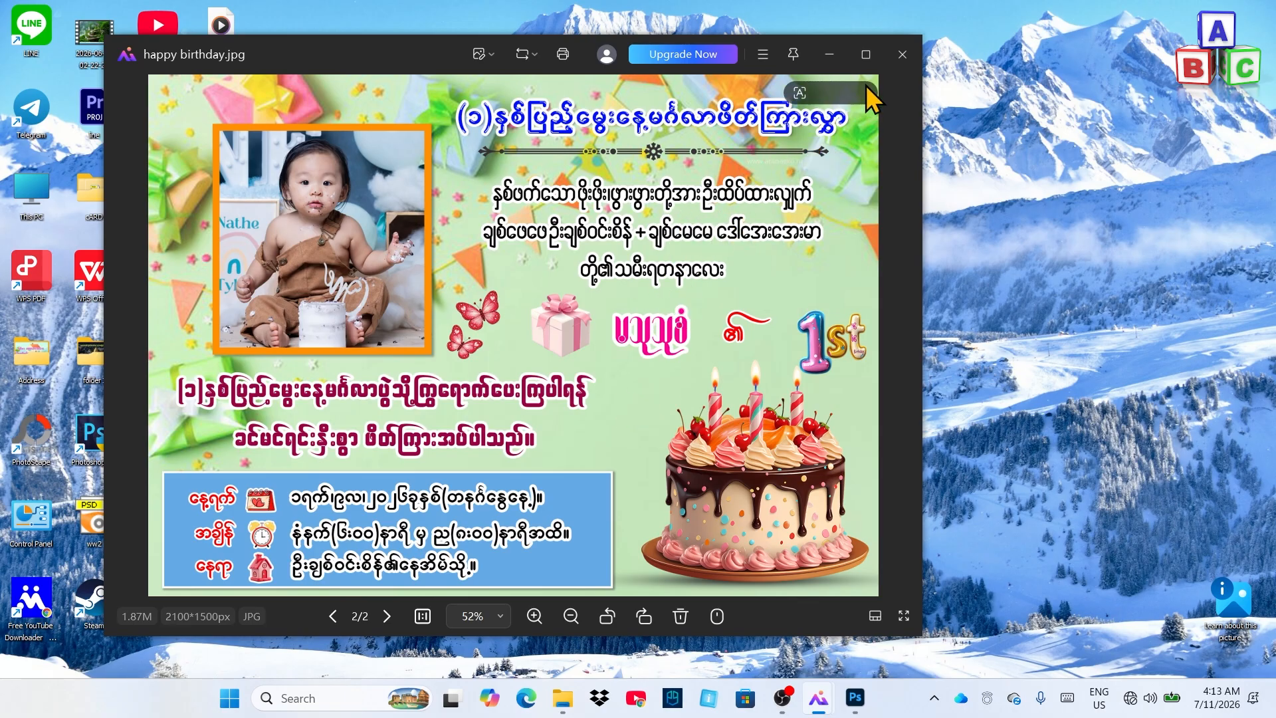
pyautogui.click(902, 54)
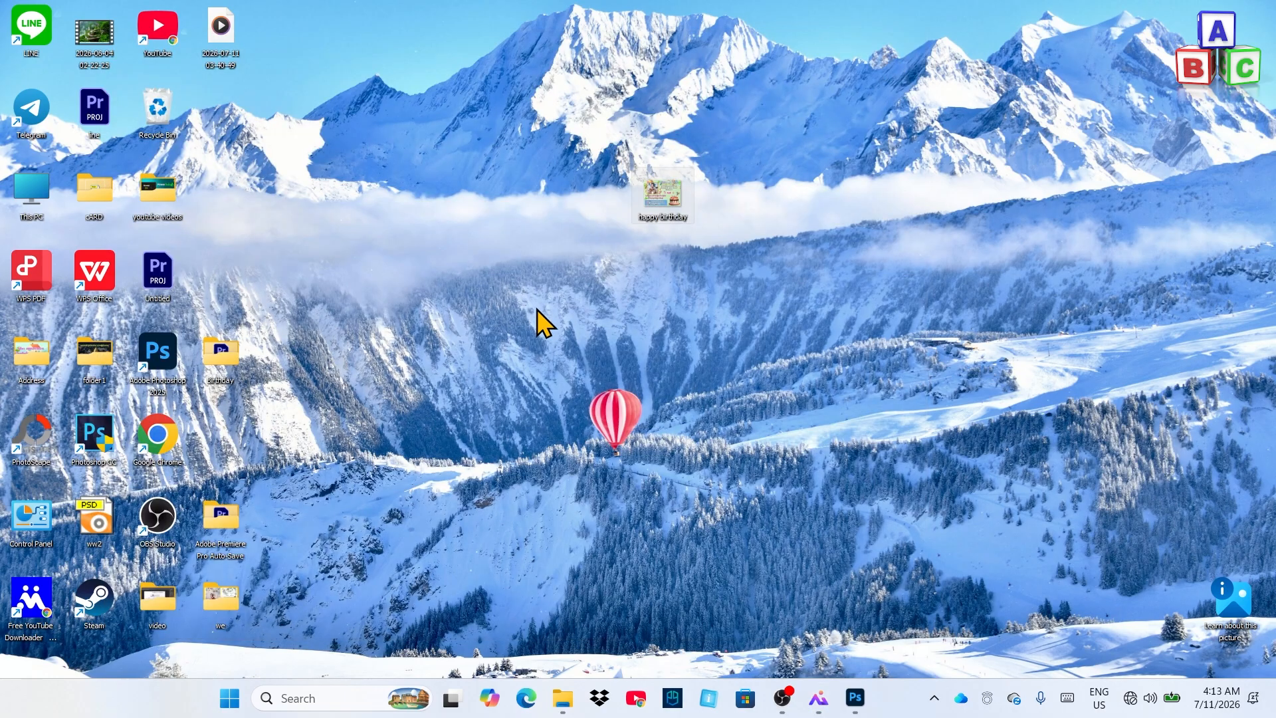
# Open Windows Print Pictures for happy birthday.jpg from its context menu
pyautogui.rightClick(668, 198)
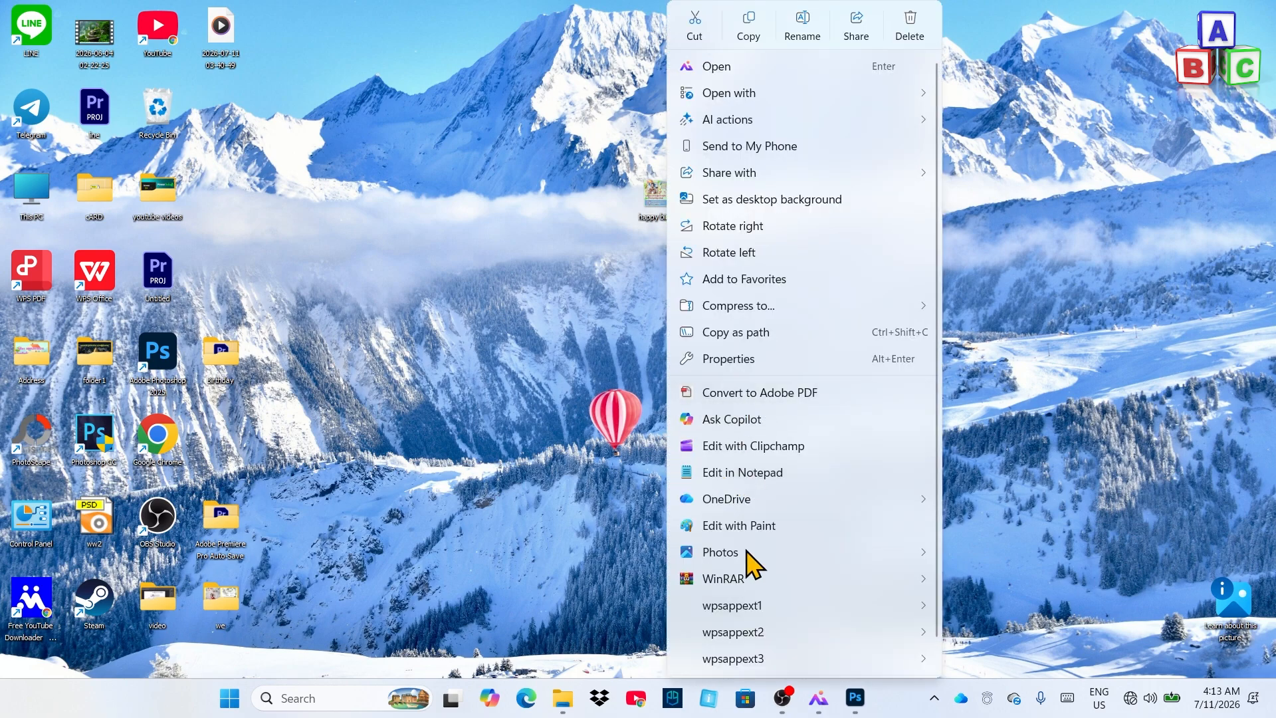
pyautogui.scroll(-1, 771, 658)
pyautogui.click(750, 665)
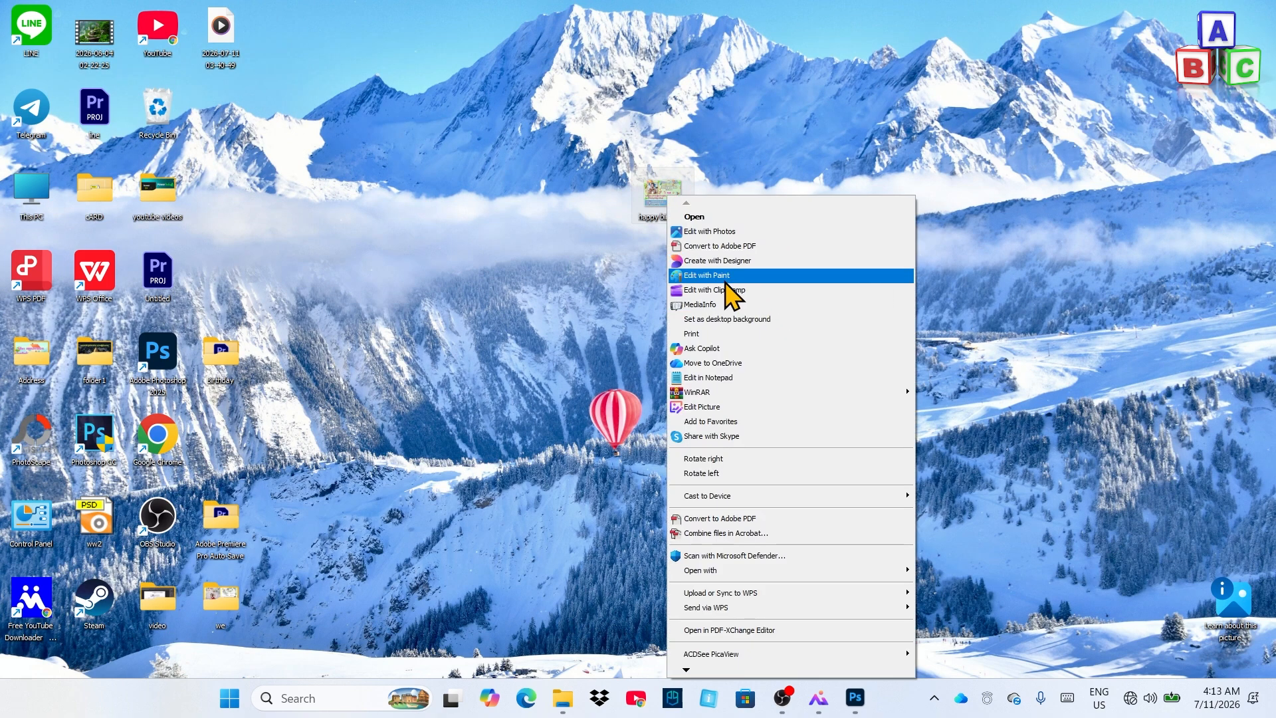
pyautogui.click(713, 335)
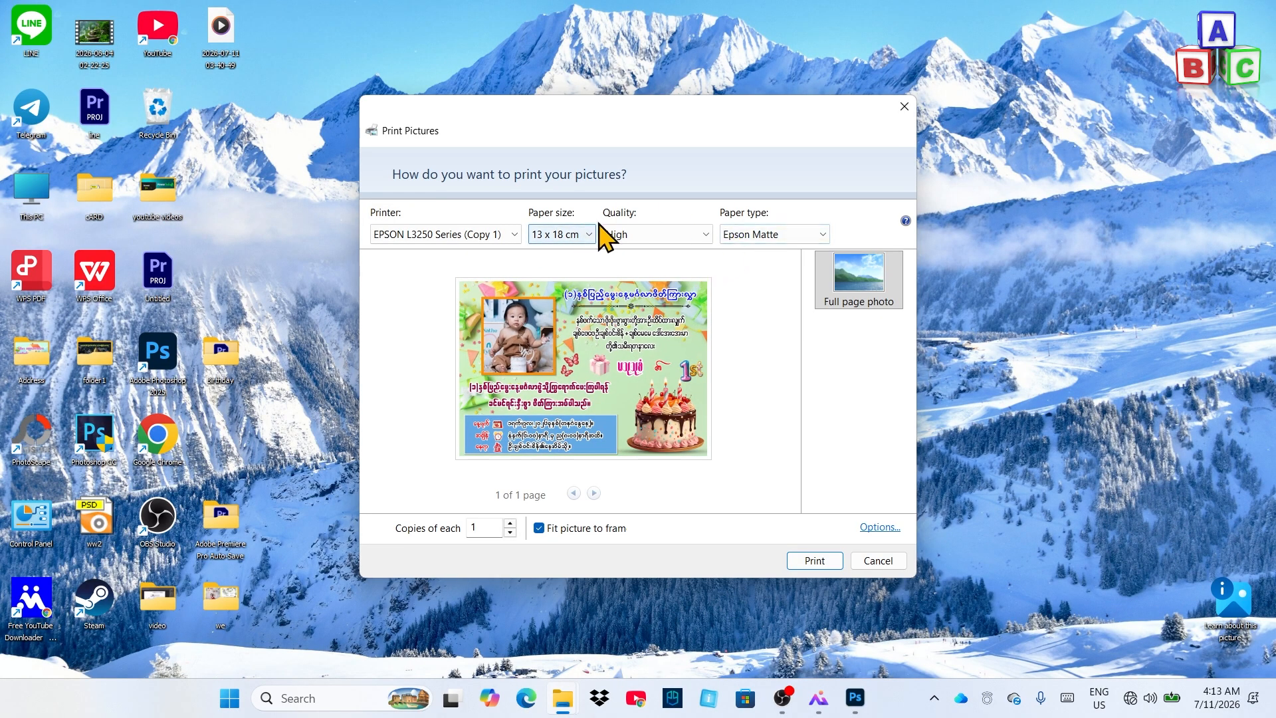
# Choose 13 x 18 cm, Photo Paper Glossy and High quality, then cancel printing
pyautogui.click(572, 237)
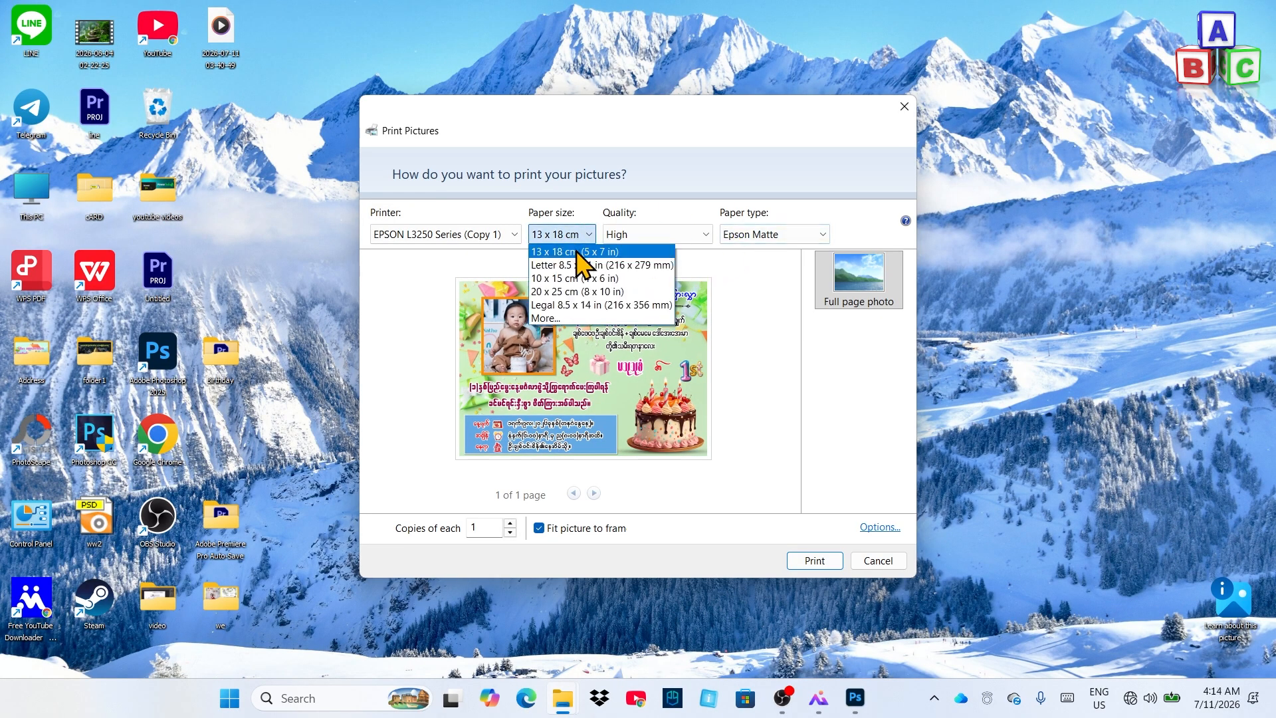
pyautogui.click(575, 252)
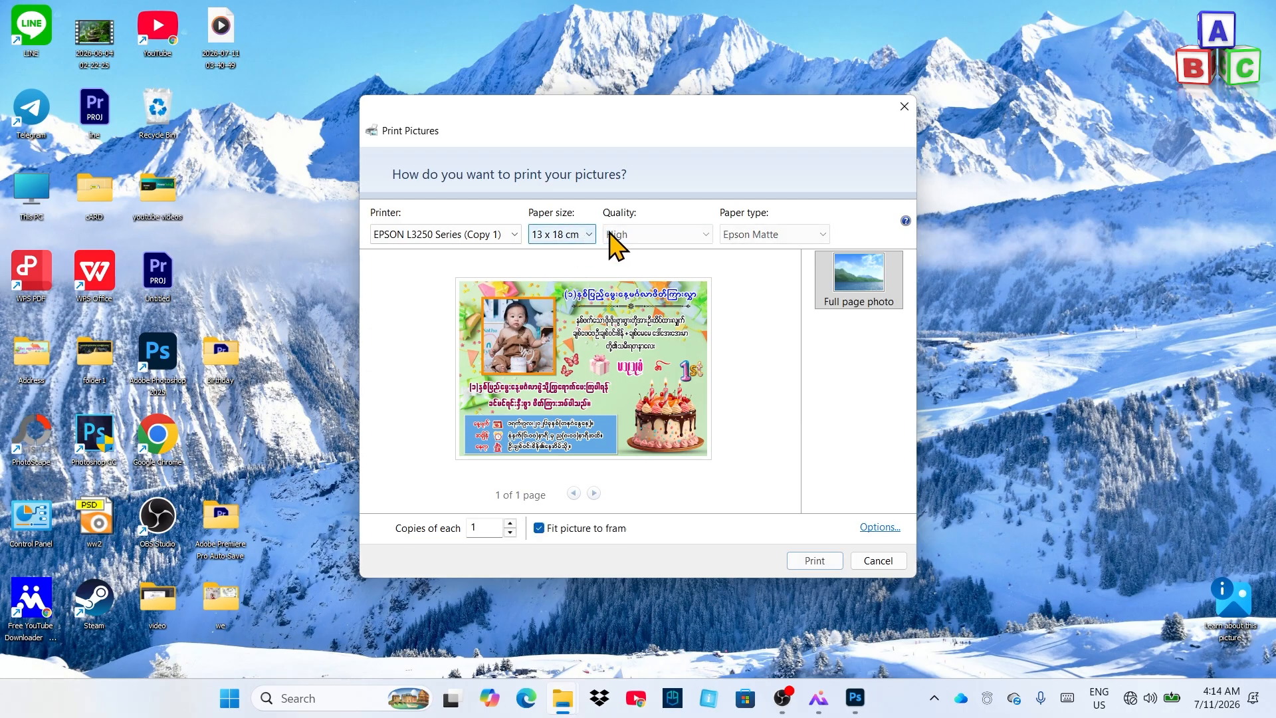
pyautogui.click(762, 239)
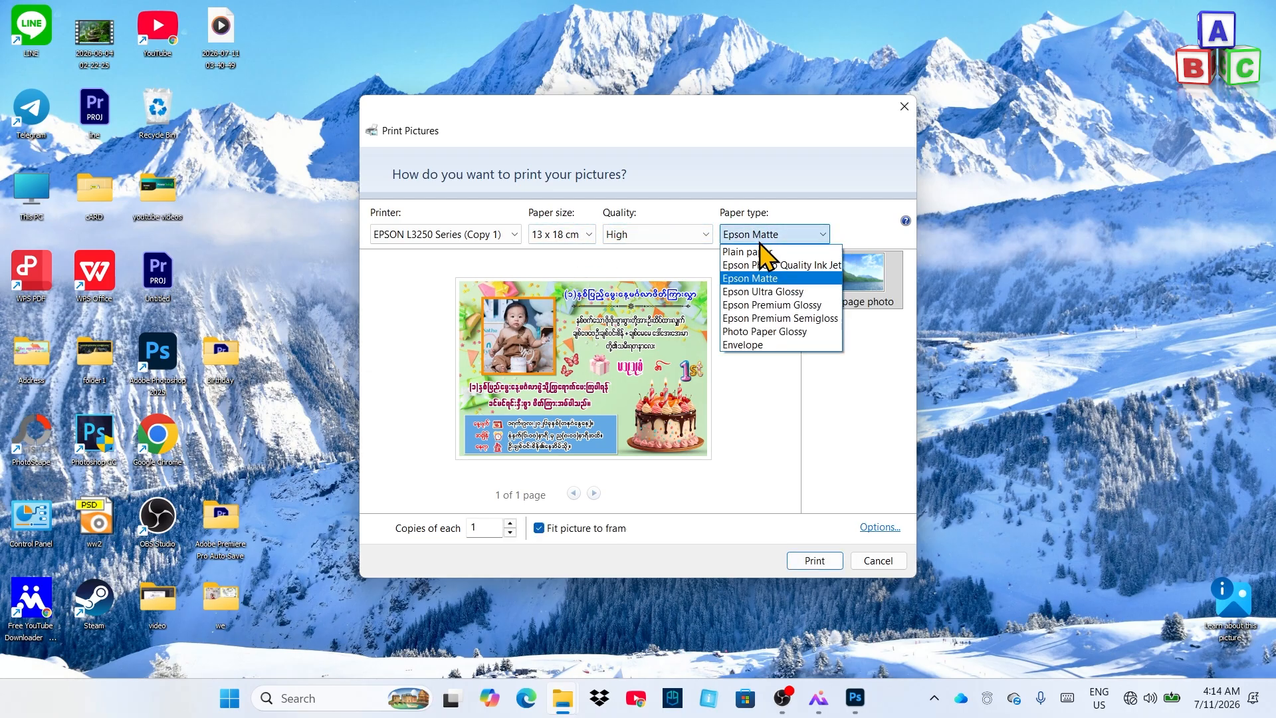
pyautogui.click(798, 332)
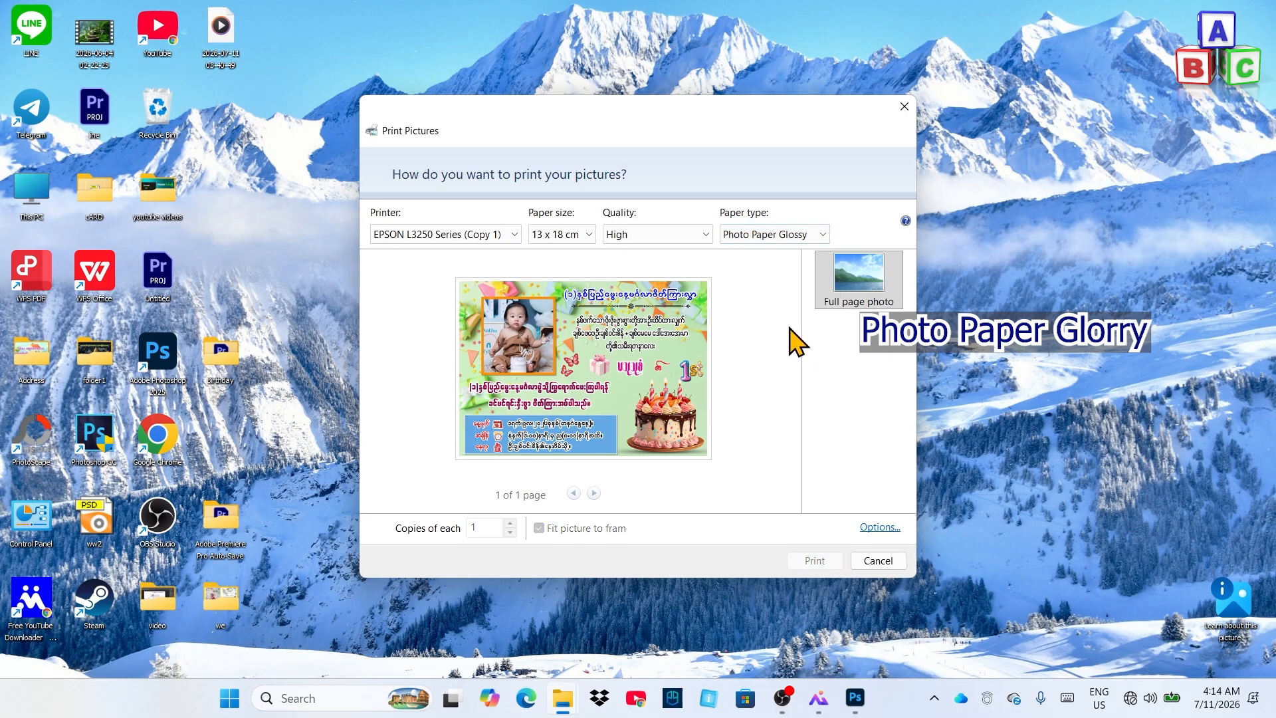
pyautogui.click(688, 243)
pyautogui.click(634, 285)
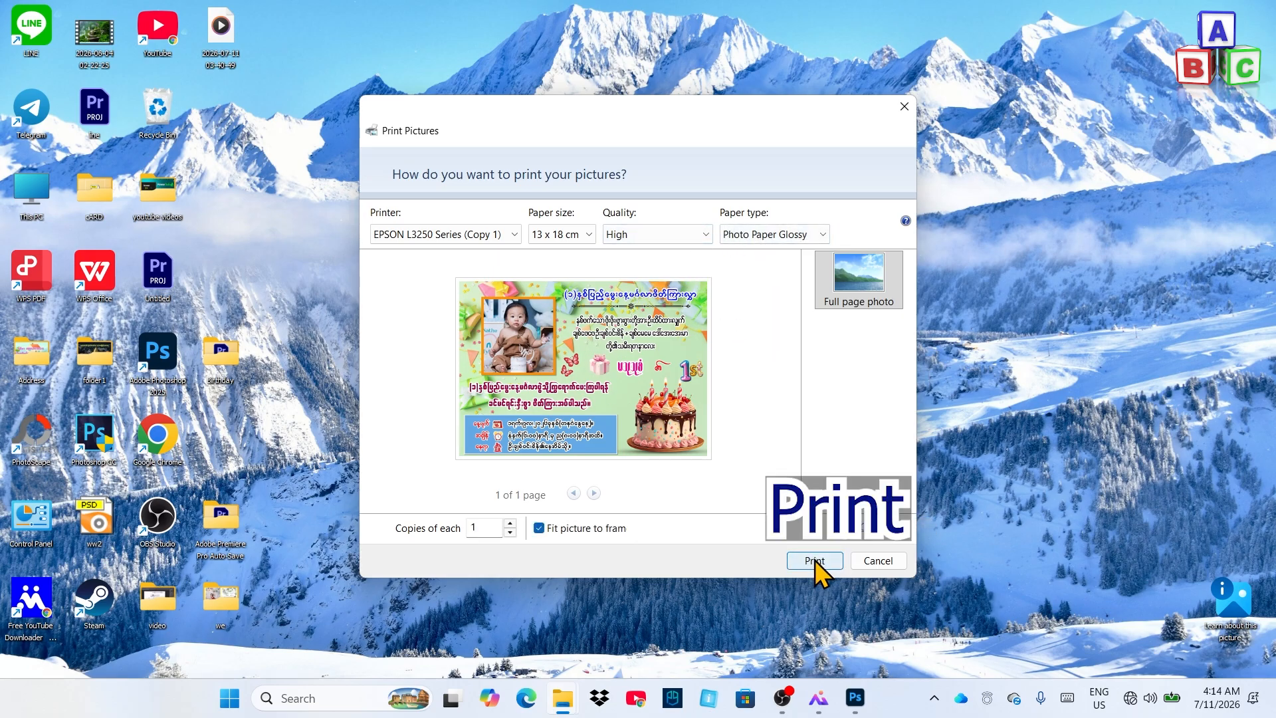
pyautogui.click(874, 563)
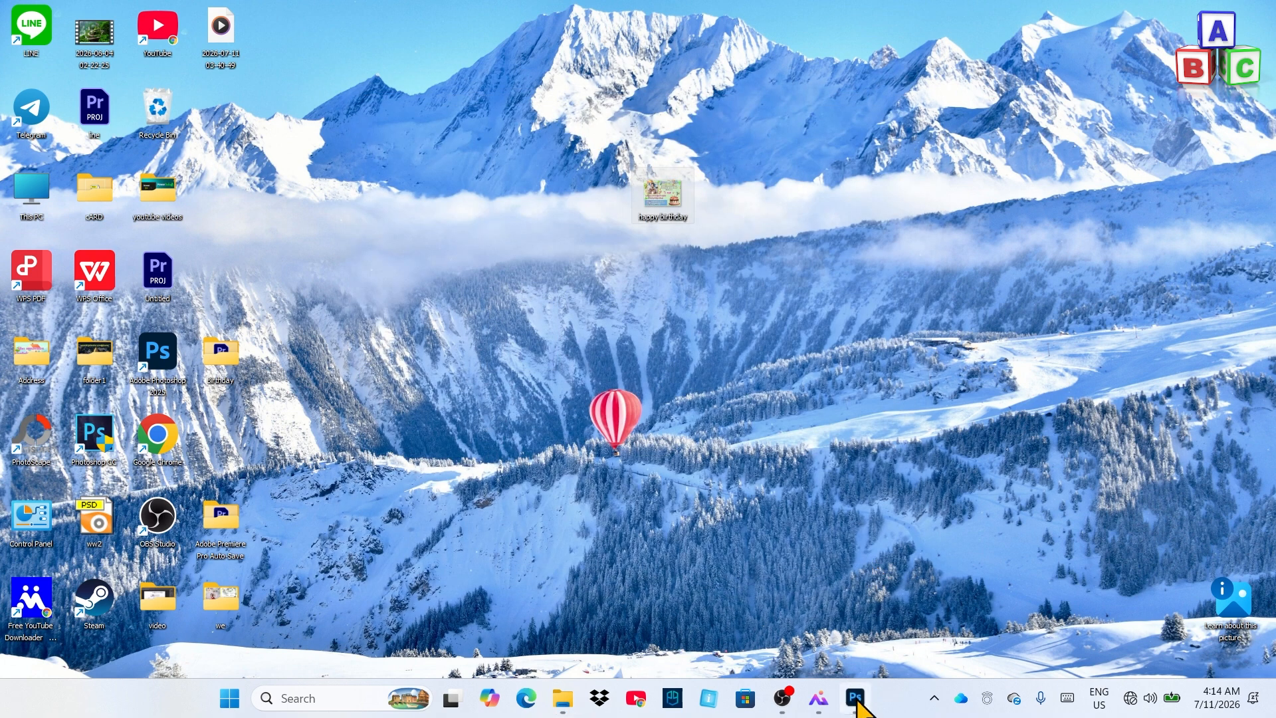
# Back in Photoshop, open File > Print and the EPSON L3250 printer properties
pyautogui.click(855, 696)
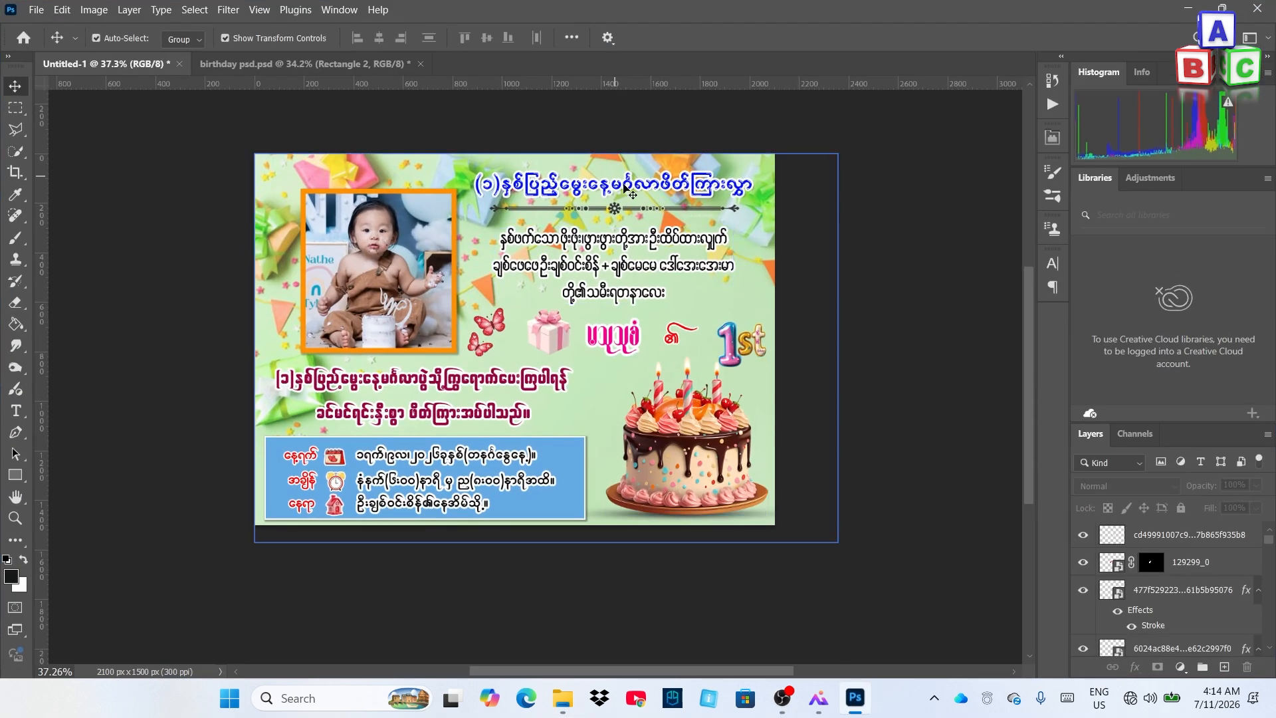
pyautogui.click(35, 10)
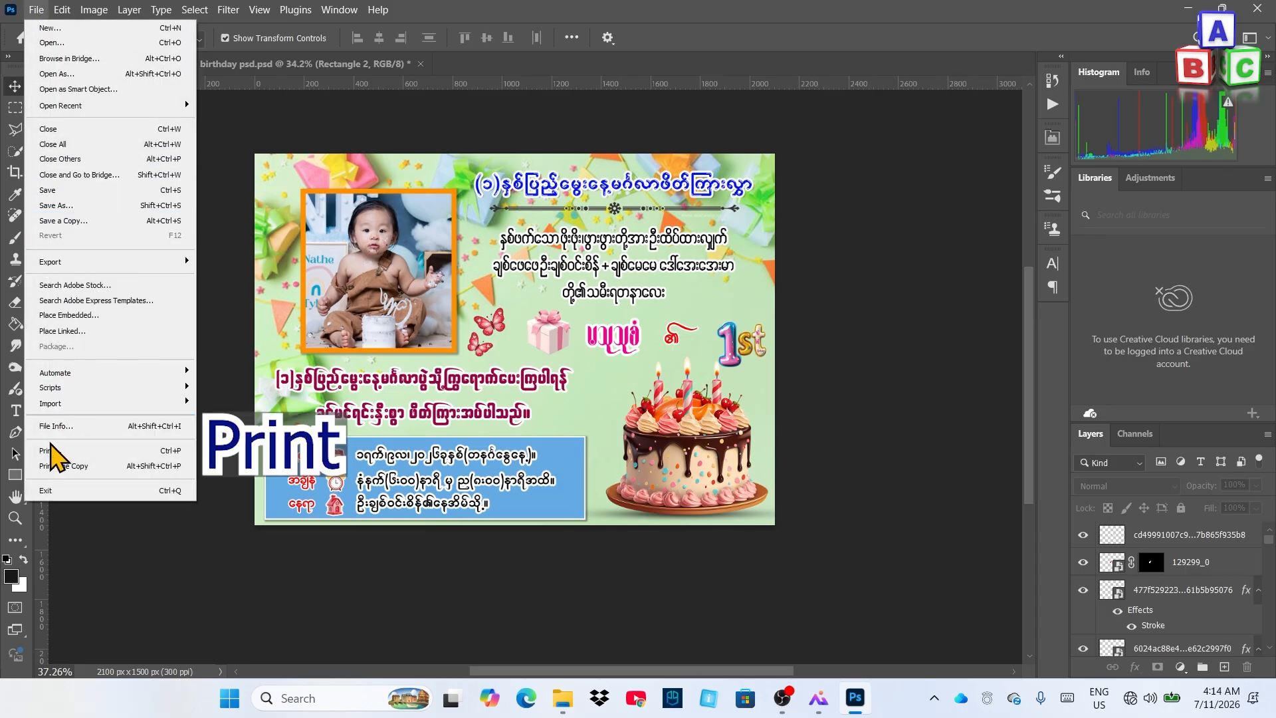
pyautogui.click(51, 451)
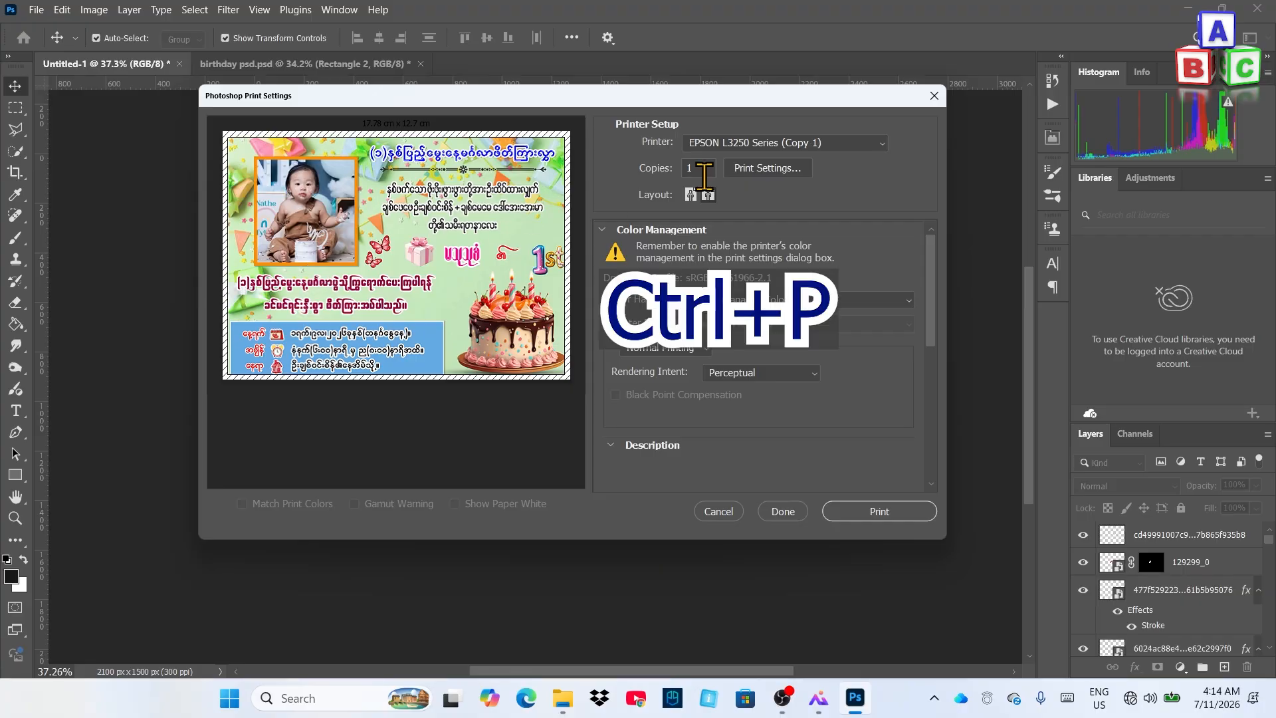
pyautogui.click(768, 170)
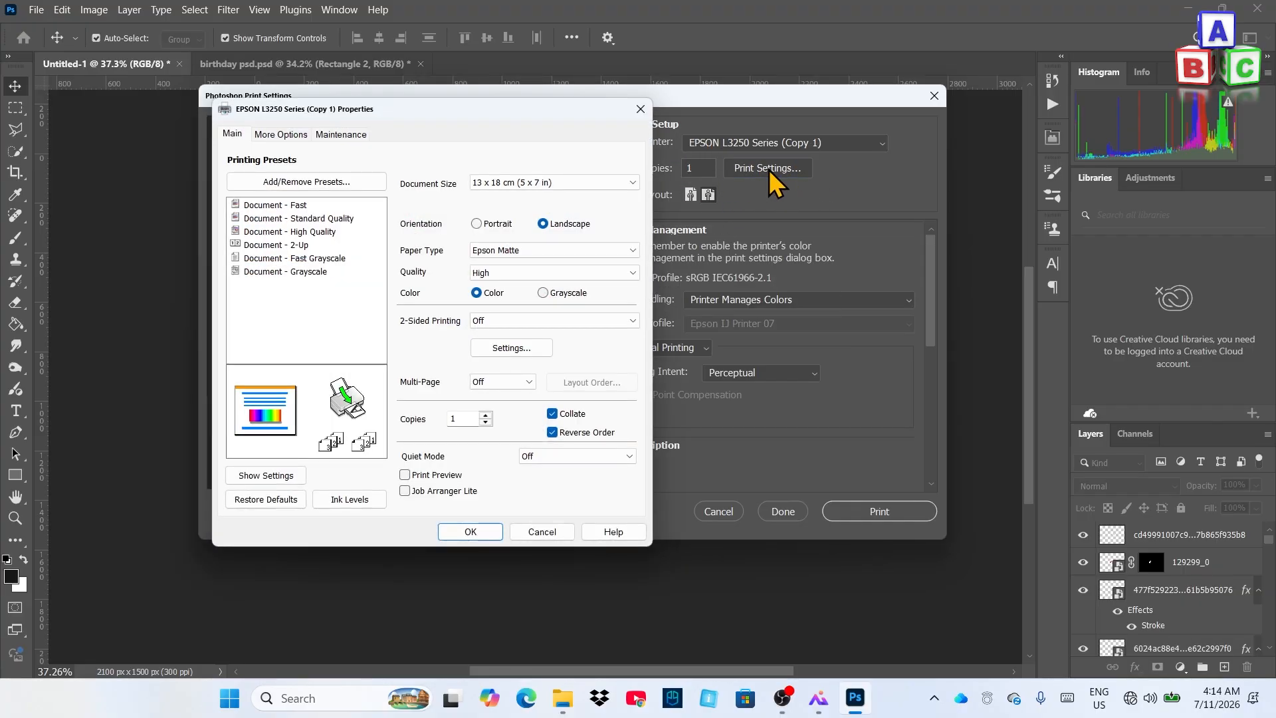
# Set 13 x 18 cm paper, Photo Paper Glossy and High quality in the printer properties
pyautogui.click(579, 183)
pyautogui.click(549, 218)
pyautogui.moveTo(501, 120); pyautogui.dragTo(814, 122)
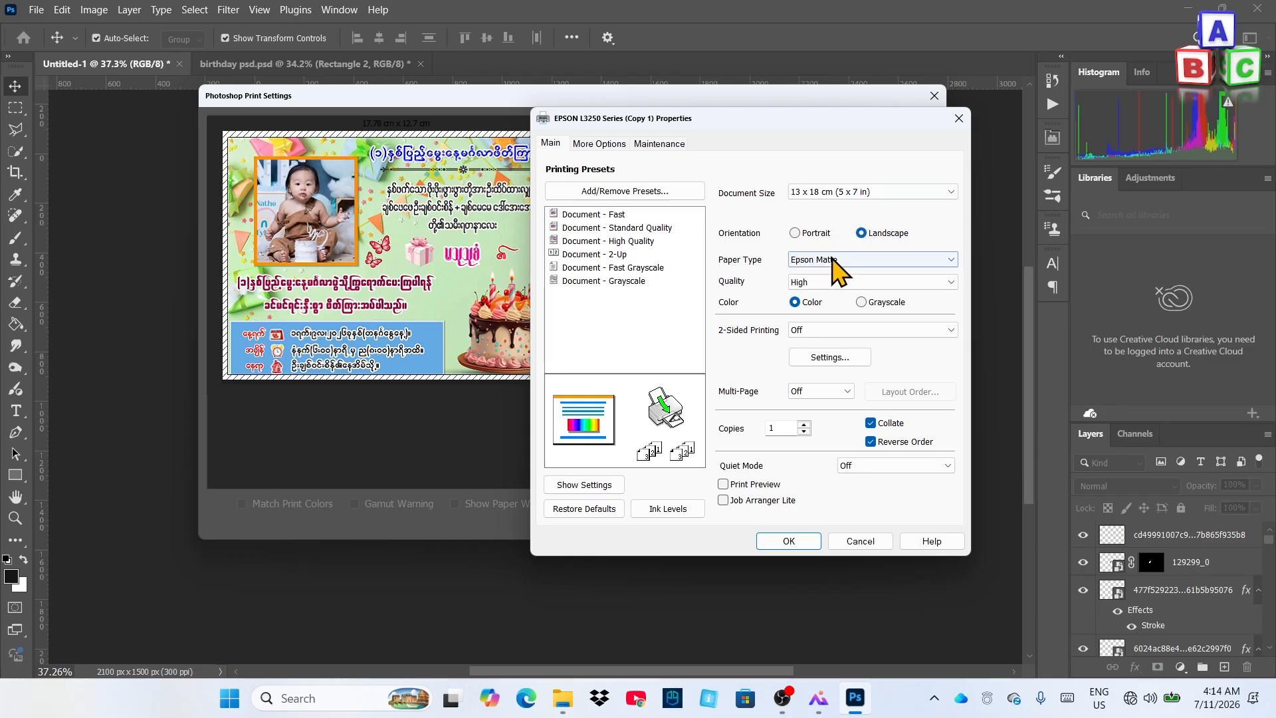
pyautogui.click(802, 262)
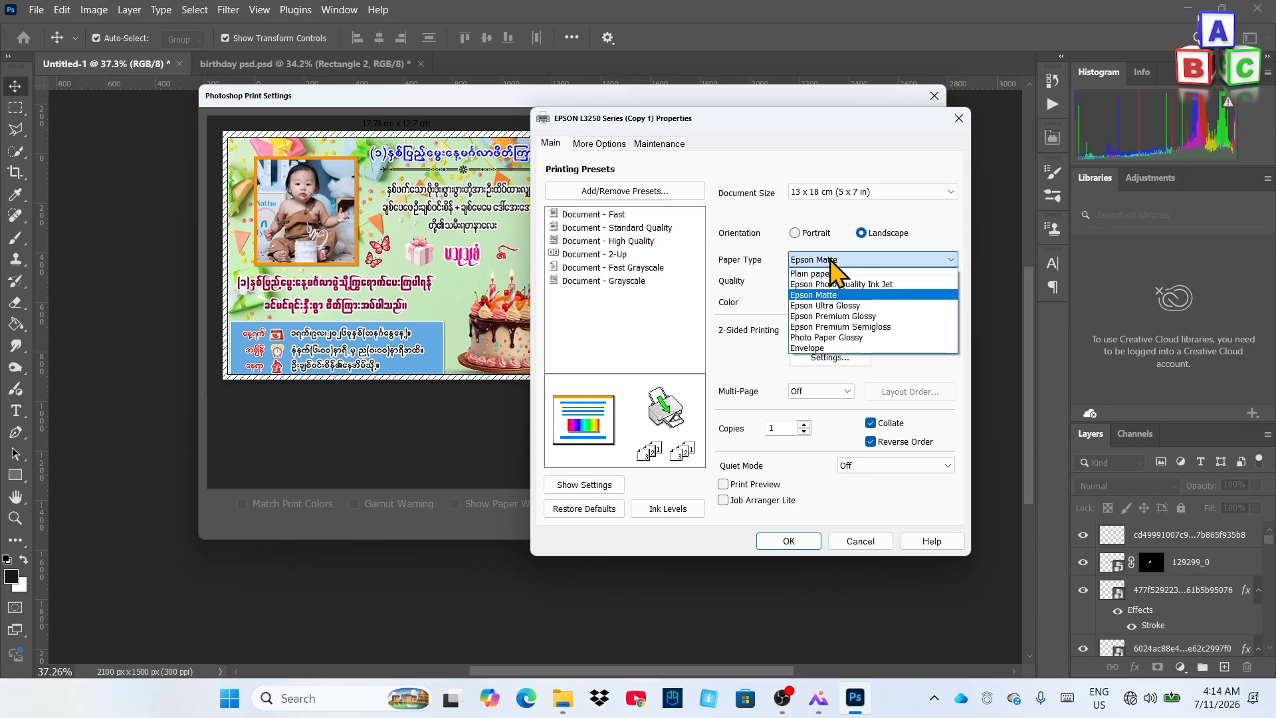
pyautogui.click(838, 337)
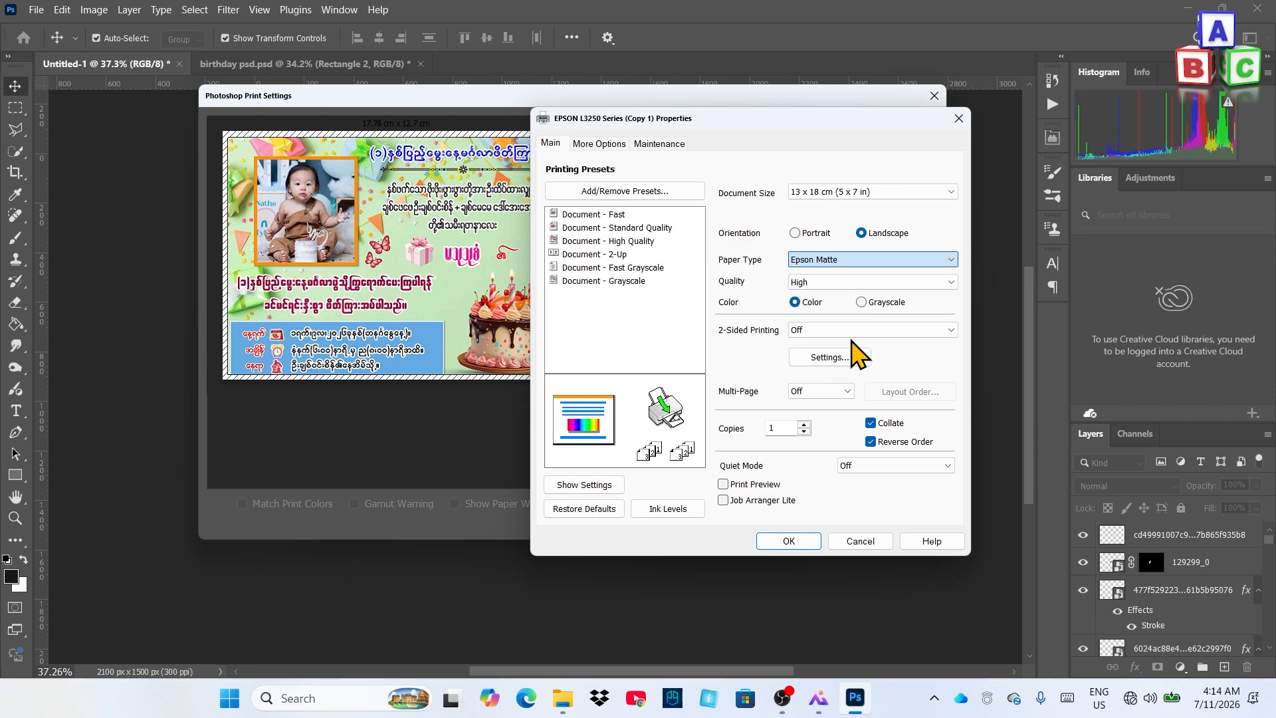
pyautogui.click(823, 282)
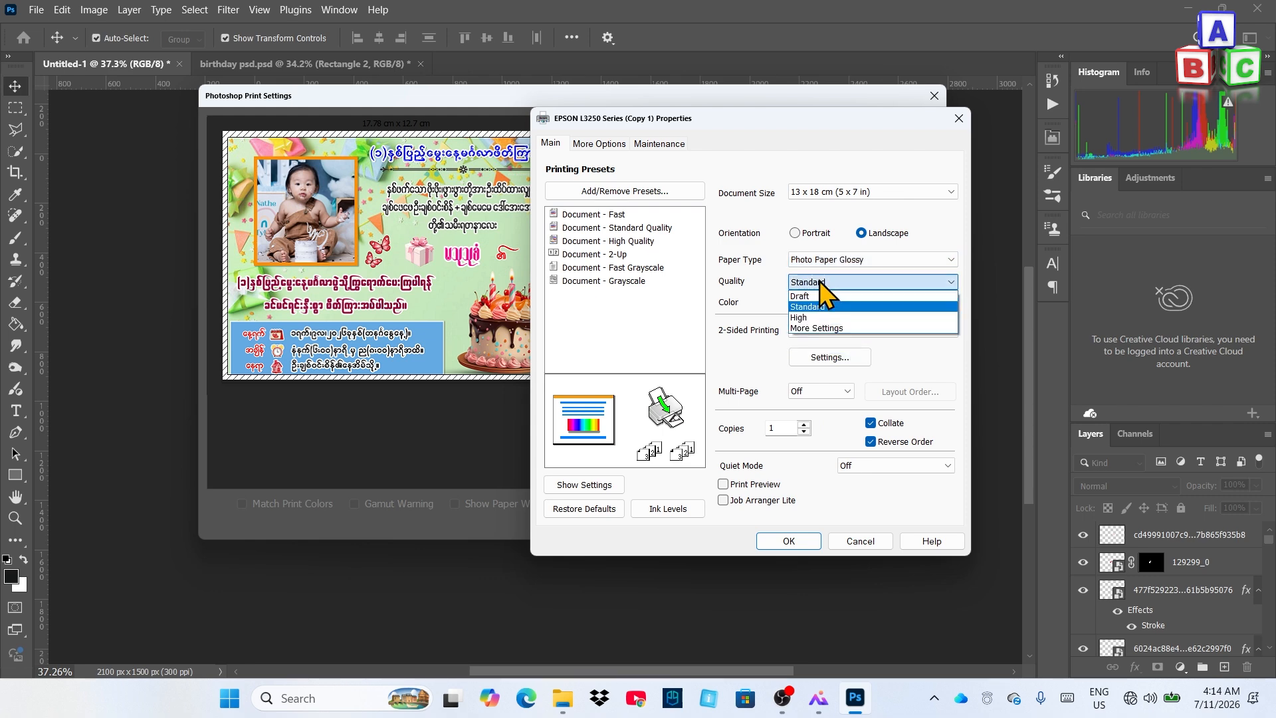
pyautogui.click(811, 319)
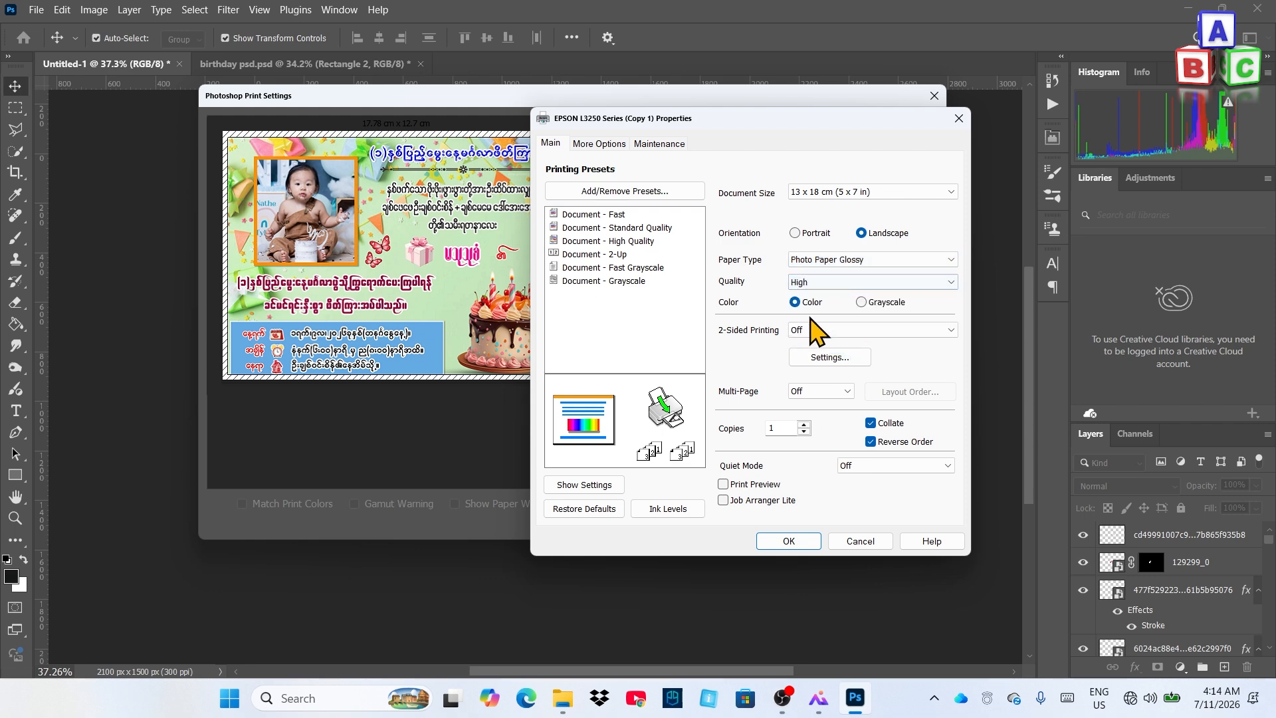
pyautogui.click(789, 541)
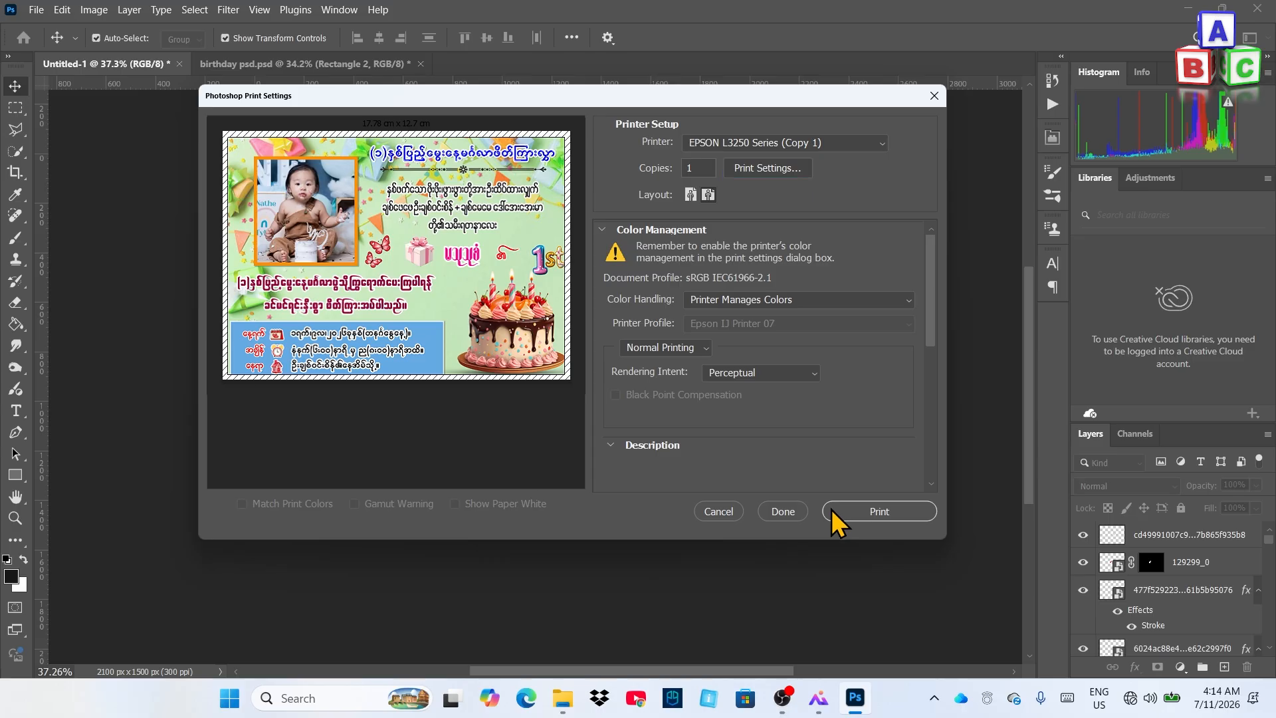
# Print the invitation card and zoom back in on the canvas
pyautogui.click(883, 505)
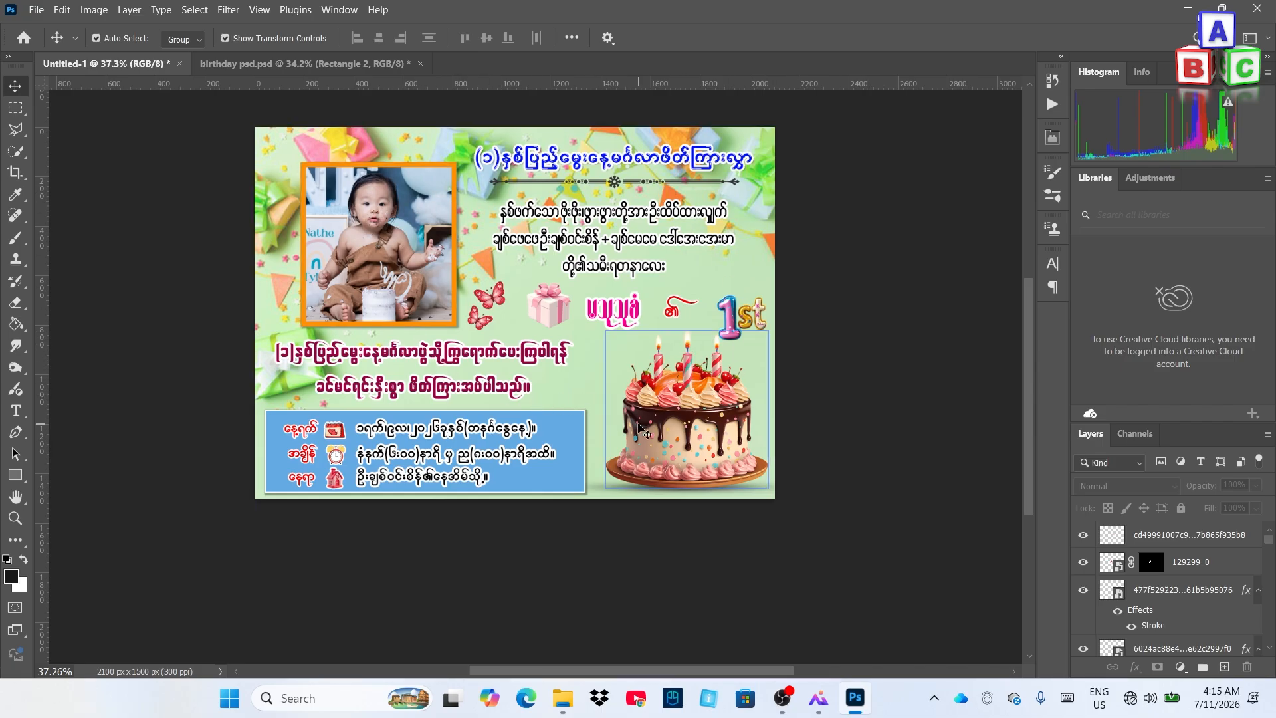
pyautogui.scroll(1, 689, 429)
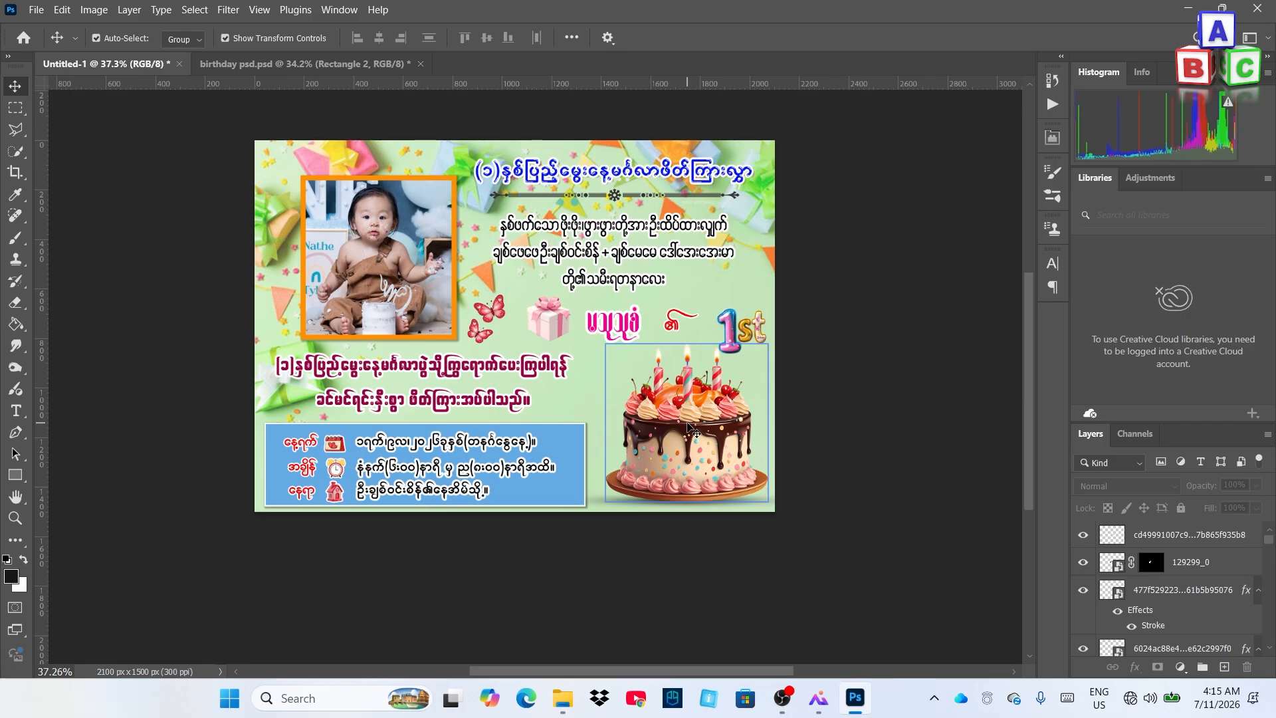
pyautogui.scroll(3, 689, 428)
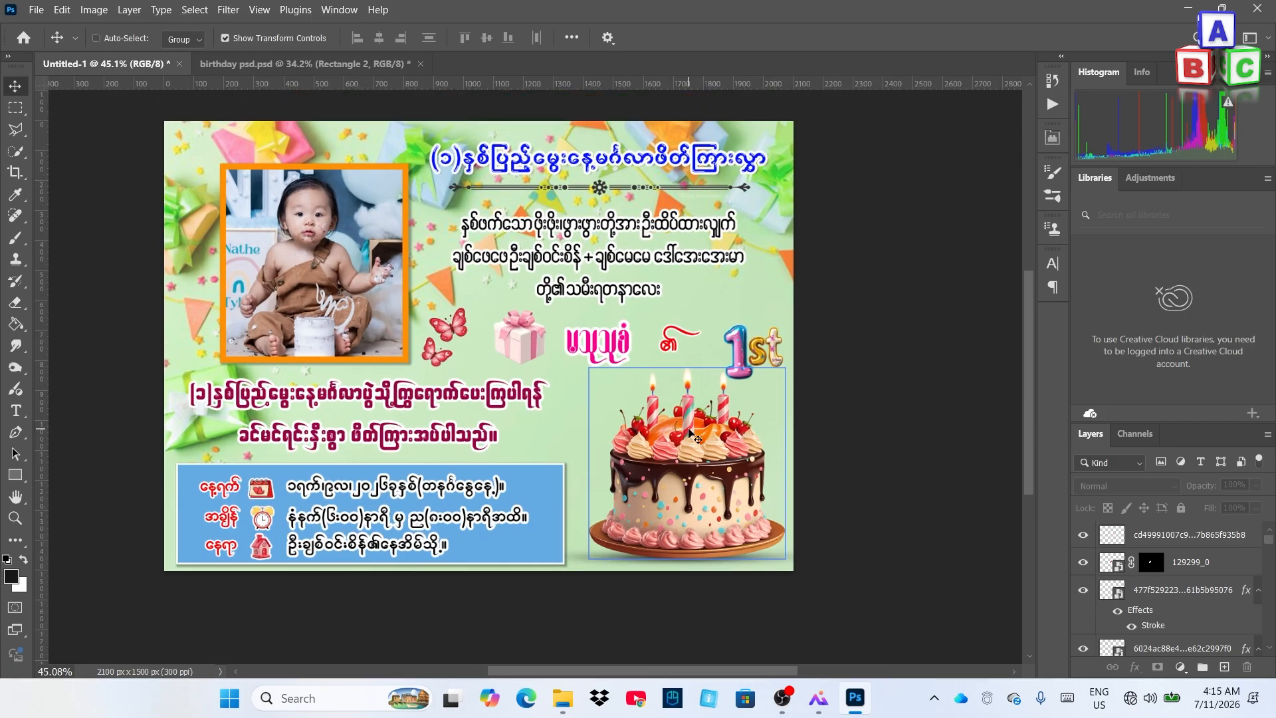